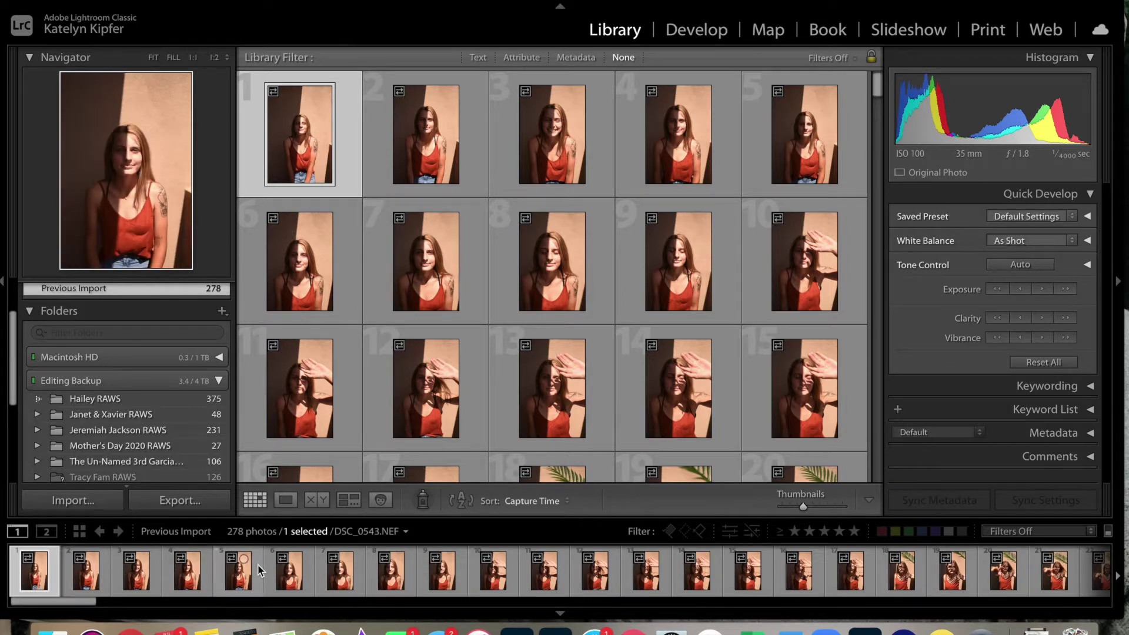
# Step: Select all photos of the previous import and open the first one in the large single-photo view
pyautogui.click(205, 3)
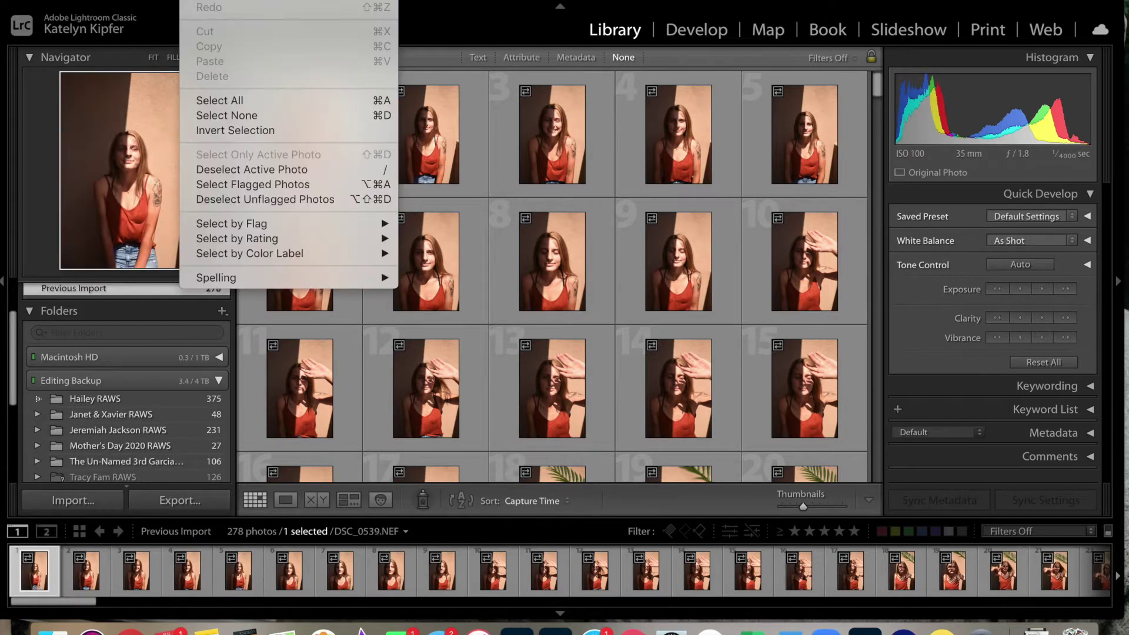
pyautogui.click(221, 100)
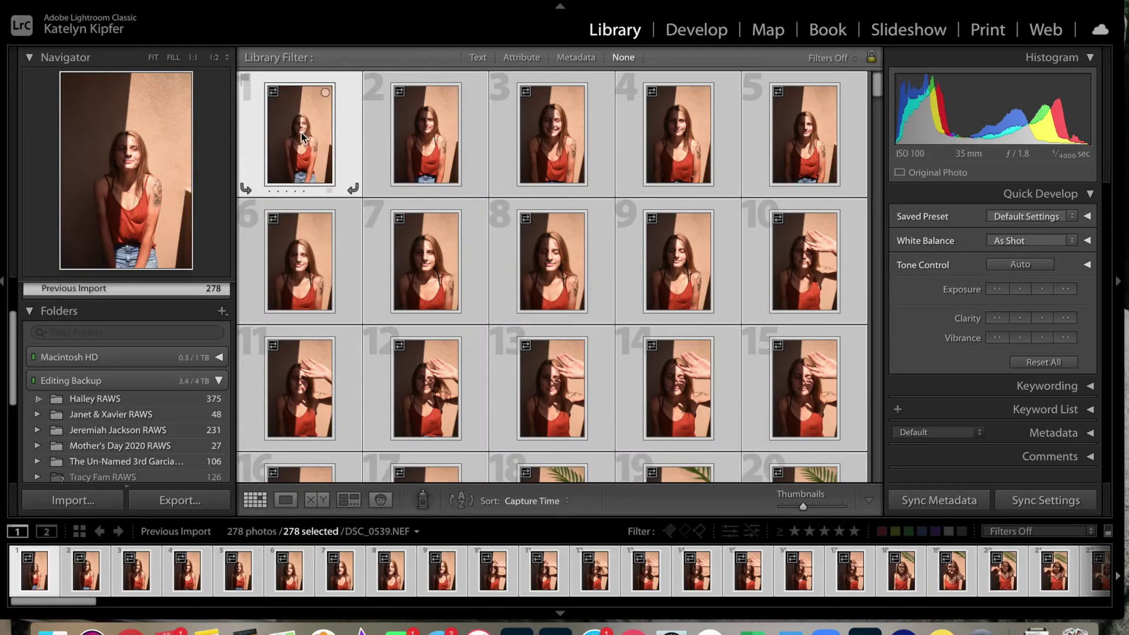
pyautogui.doubleClick(300, 136)
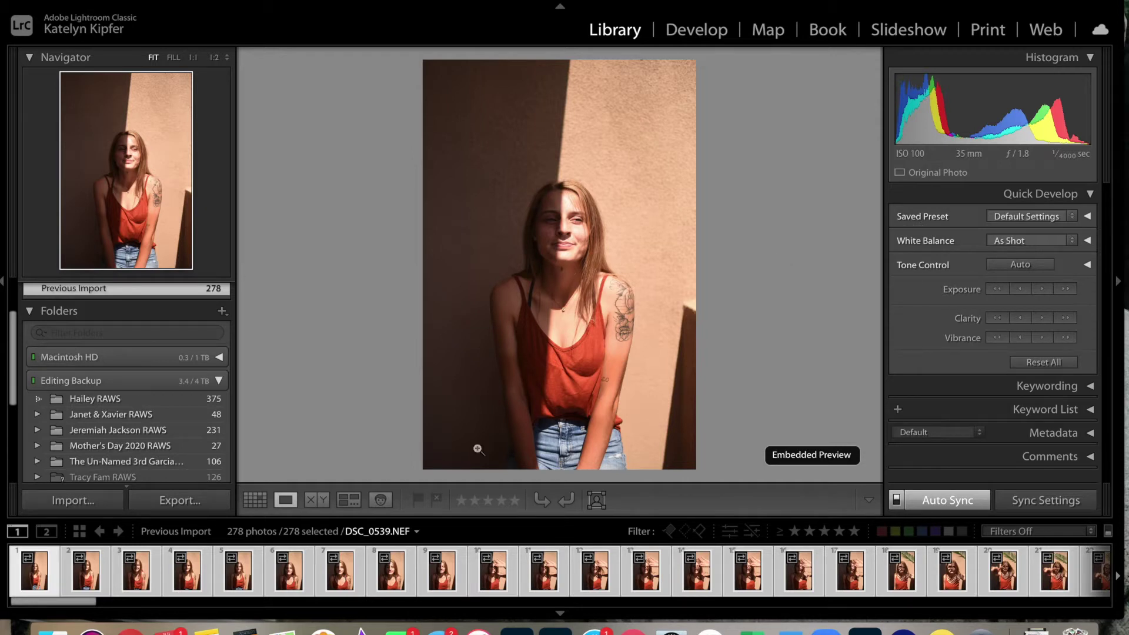
# Step: Remove the first five portraits from the selection
pyautogui.keyDown('super'); pyautogui.click(36, 581); pyautogui.keyUp('super')
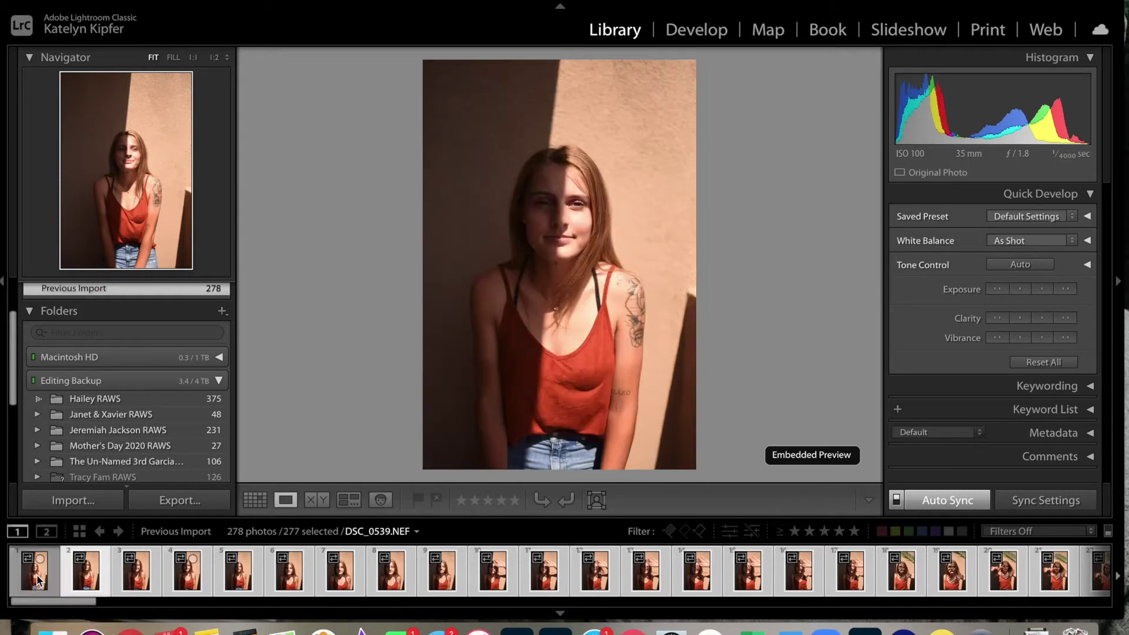
pyautogui.keyDown('super'); pyautogui.click(85, 581); pyautogui.keyUp('super')
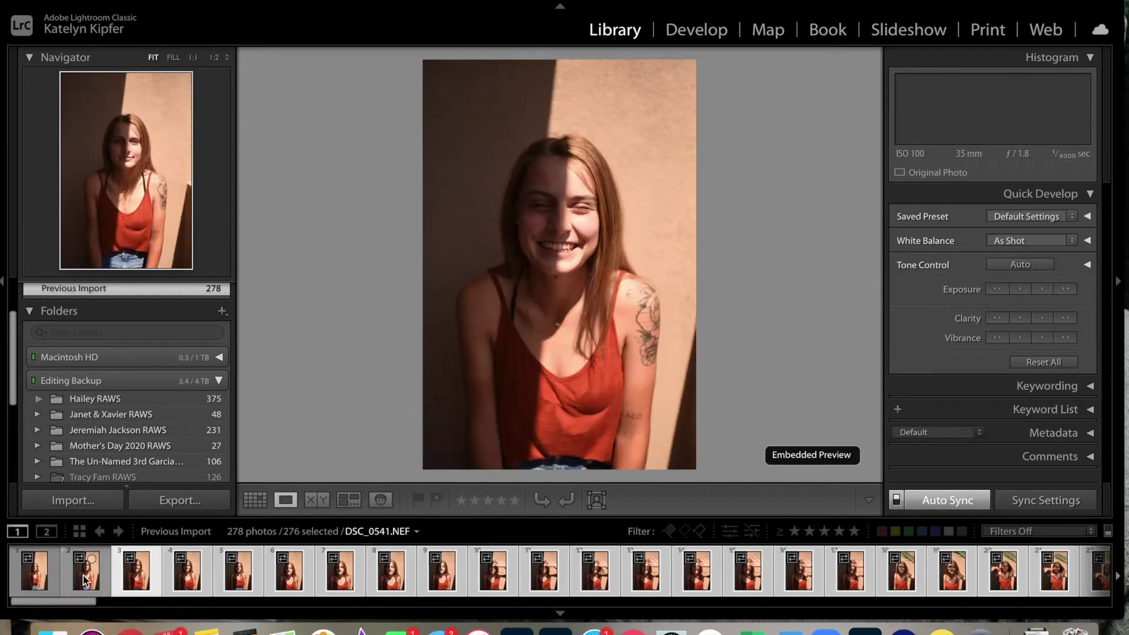
pyautogui.keyDown('super'); pyautogui.click(137, 581); pyautogui.keyUp('super')
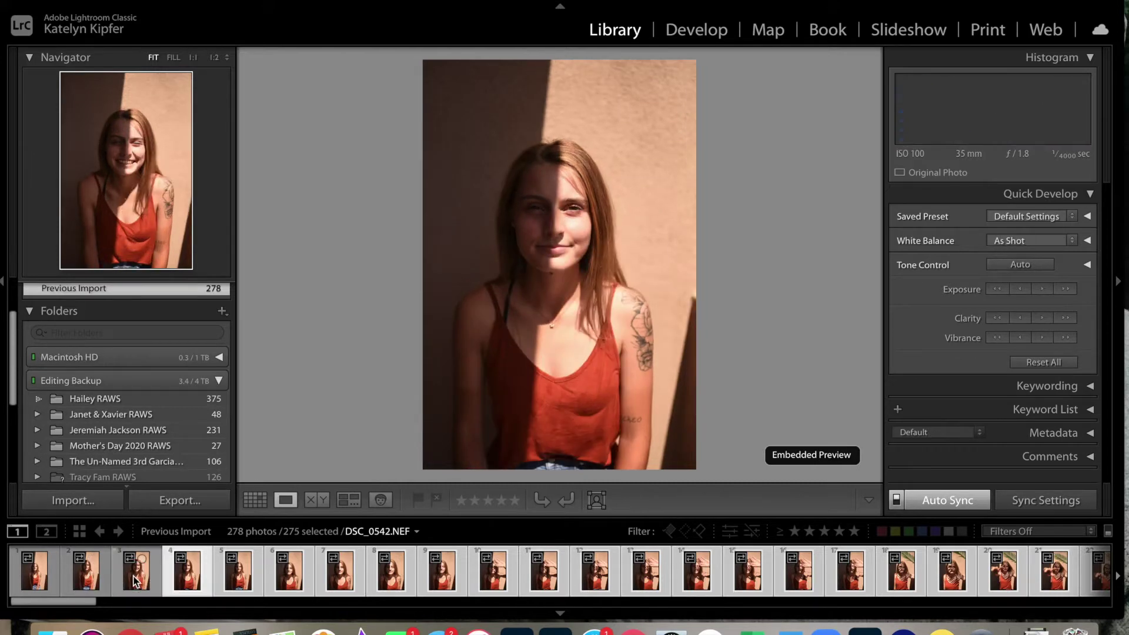
pyautogui.keyDown('super'); pyautogui.click(183, 581); pyautogui.keyUp('super')
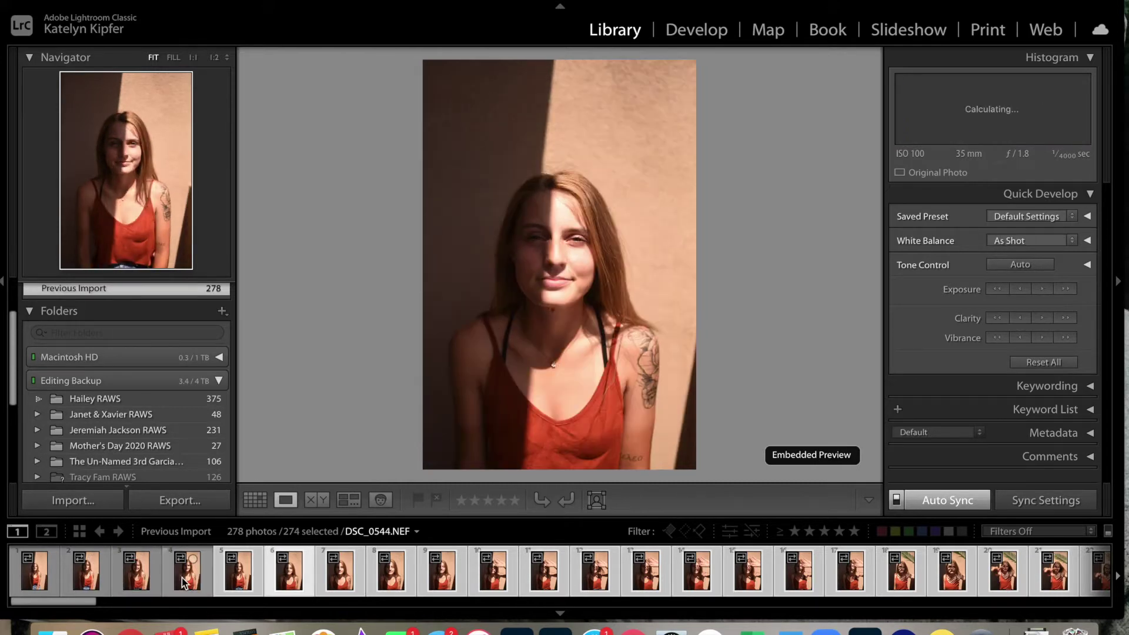
pyautogui.keyDown('super'); pyautogui.click(238, 580); pyautogui.keyUp('super')
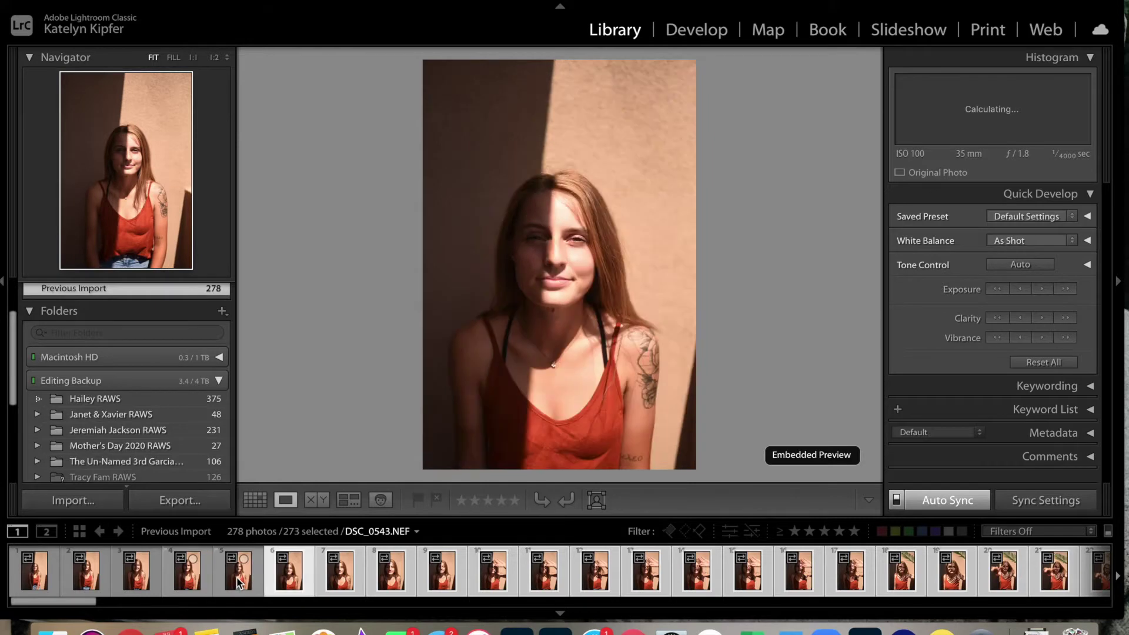
# Step: Keep the next three portraits selected and remove DSC_0547 and DSC_0548 from the selection
pyautogui.press('Right')
pyautogui.press('Right')
pyautogui.press('Right')
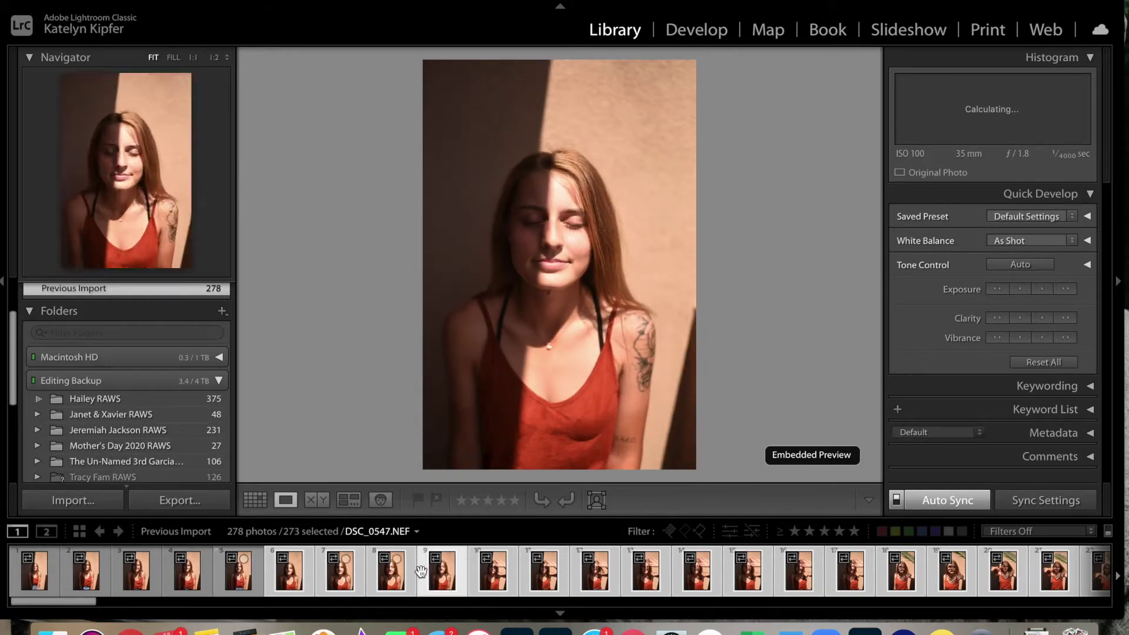
pyautogui.keyDown('super'); pyautogui.click(446, 584); pyautogui.keyUp('super')
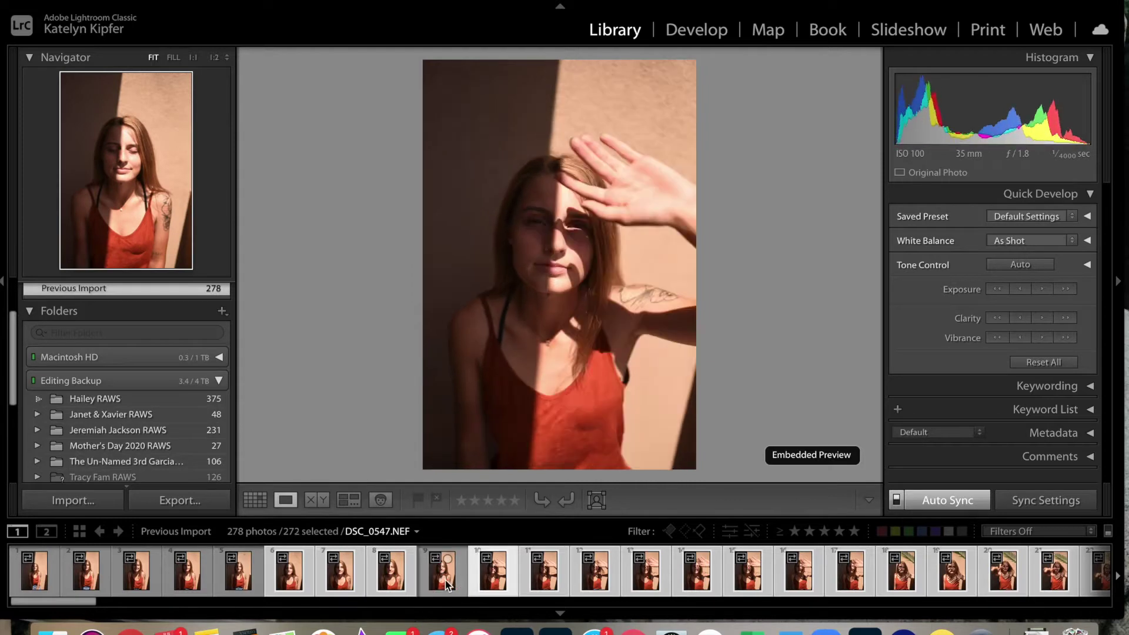
pyautogui.keyDown('super'); pyautogui.click(496, 574); pyautogui.keyUp('super')
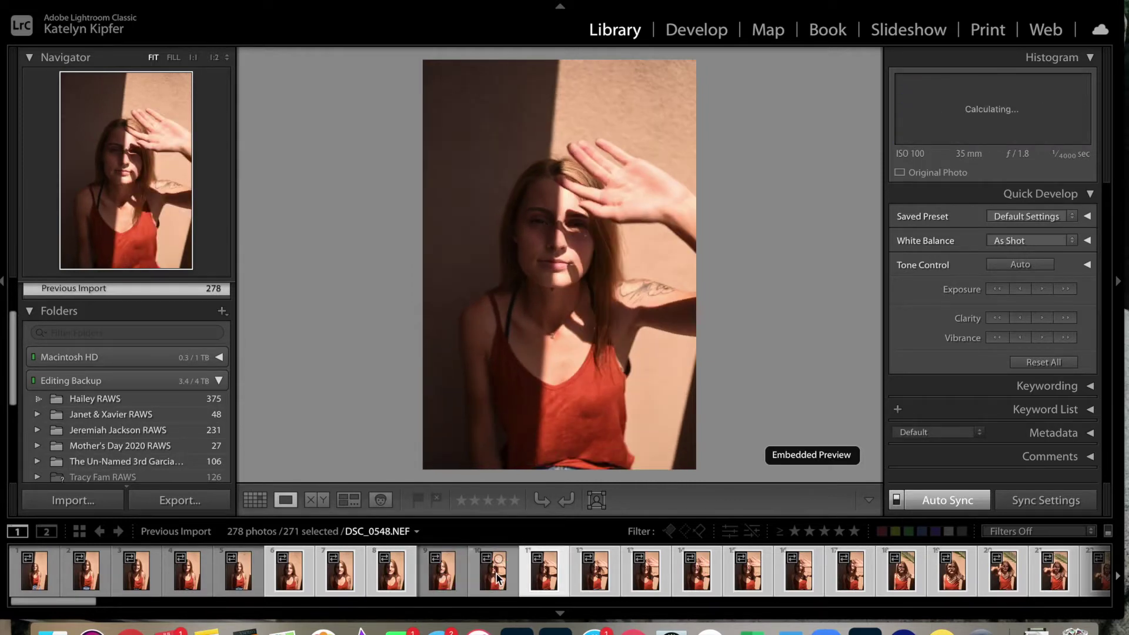
# Step: Go through the close-up portraits from the eleventh photo to DSC_0625 and remove the unwanted ones from the selection
pyautogui.keyDown('super'); pyautogui.click(557, 582); pyautogui.keyUp('super')
pyautogui.keyDown('super'); pyautogui.click(557, 582); pyautogui.keyUp('super')
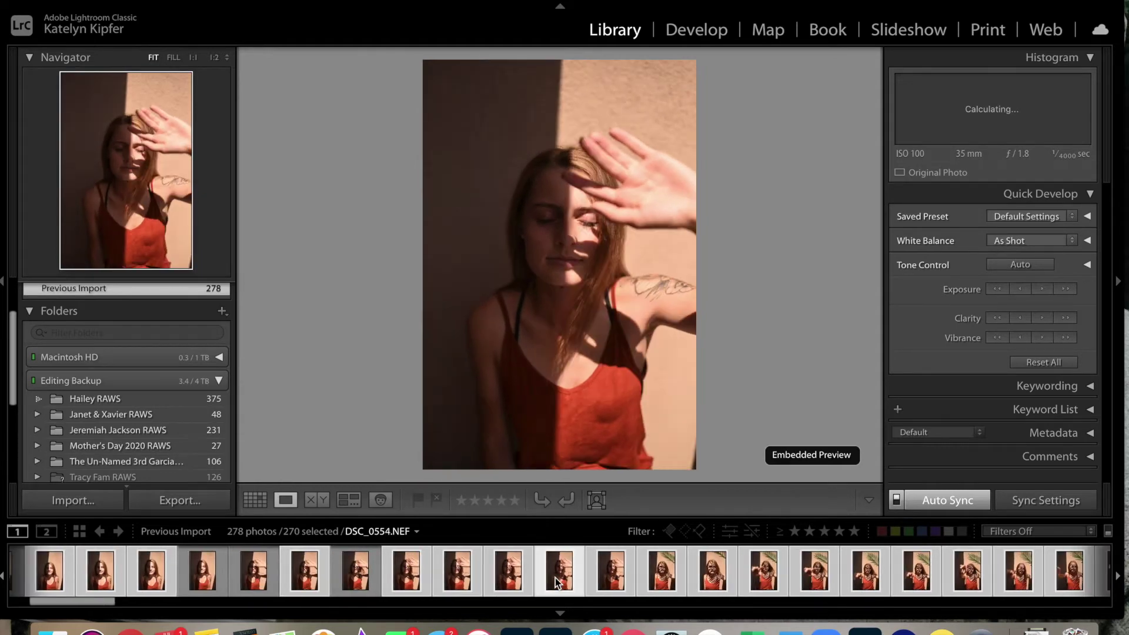
pyautogui.keyDown('super'); pyautogui.click(557, 582); pyautogui.keyUp('super')
pyautogui.keyDown('super'); pyautogui.click(557, 580); pyautogui.keyUp('super')
pyautogui.keyDown('super'); pyautogui.click(557, 581); pyautogui.keyUp('super')
pyautogui.keyDown('super'); pyautogui.click(558, 581); pyautogui.keyUp('super')
pyautogui.keyDown('super'); pyautogui.click(557, 581); pyautogui.keyUp('super')
pyautogui.keyDown('super'); pyautogui.click(558, 581); pyautogui.keyUp('super')
pyautogui.keyDown('super'); pyautogui.click(555, 577); pyautogui.keyUp('super')
pyautogui.keyDown('super'); pyautogui.click(555, 577); pyautogui.keyUp('super')
pyautogui.keyDown('super'); pyautogui.click(555, 578); pyautogui.keyUp('super')
pyautogui.keyDown('super'); pyautogui.click(555, 577); pyautogui.keyUp('super')
pyautogui.keyDown('super'); pyautogui.click(554, 577); pyautogui.keyUp('super')
pyautogui.keyDown('super'); pyautogui.click(555, 577); pyautogui.keyUp('super')
pyautogui.keyDown('super'); pyautogui.click(555, 577); pyautogui.keyUp('super')
pyautogui.keyDown('super'); pyautogui.click(558, 580); pyautogui.keyUp('super')
pyautogui.keyDown('super'); pyautogui.click(558, 581); pyautogui.keyUp('super')
pyautogui.keyDown('super'); pyautogui.click(558, 581); pyautogui.keyUp('super')
pyautogui.keyDown('super'); pyautogui.click(557, 581); pyautogui.keyUp('super')
pyautogui.keyDown('super'); pyautogui.click(558, 581); pyautogui.keyUp('super')
pyautogui.keyDown('super'); pyautogui.click(558, 581); pyautogui.keyUp('super')
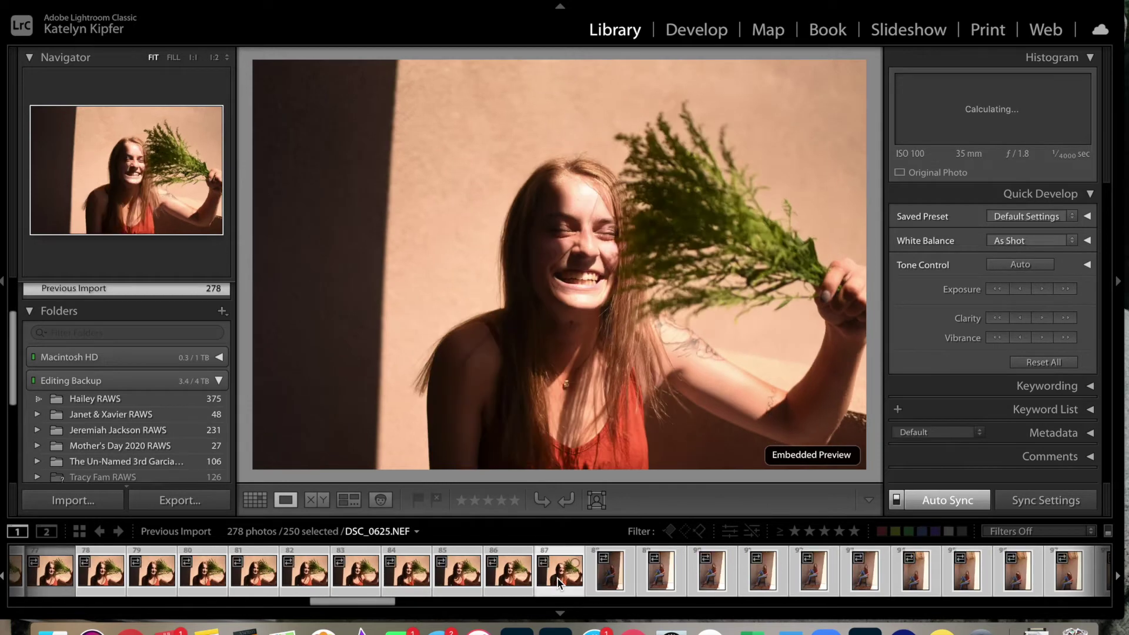
pyautogui.keyDown('super'); pyautogui.click(557, 582); pyautogui.keyUp('super')
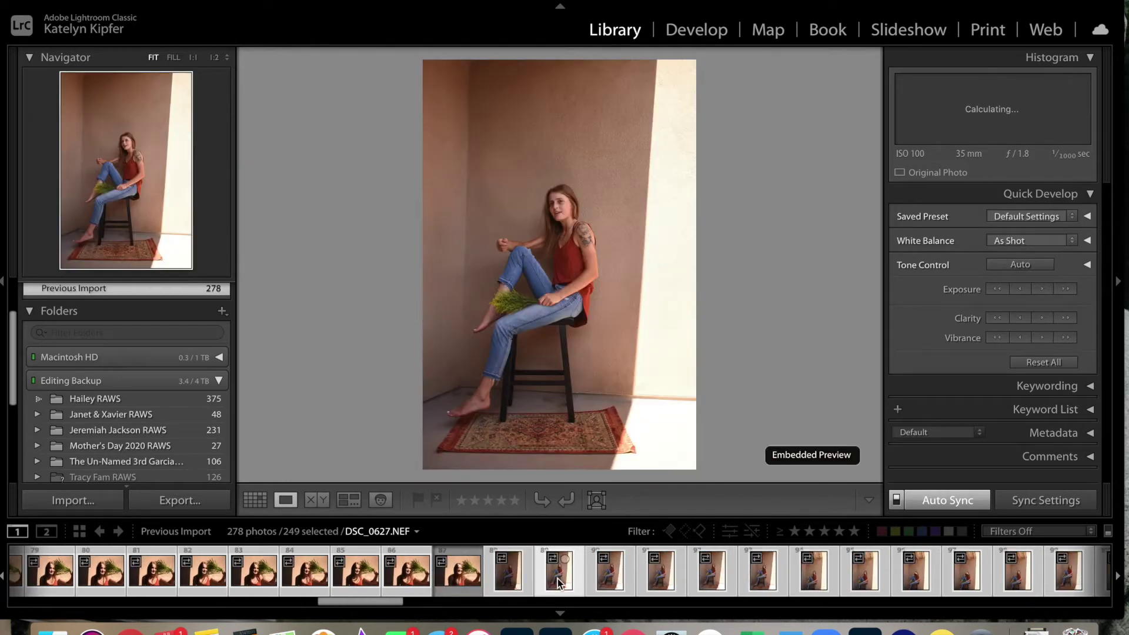
# Step: Compare the dark stool photo DSC_0626 with the brighter frames up to DSC_0629, trying it out of the selection and back in
pyautogui.keyDown('super'); pyautogui.click(557, 582); pyautogui.keyUp('super')
pyautogui.press('Left')
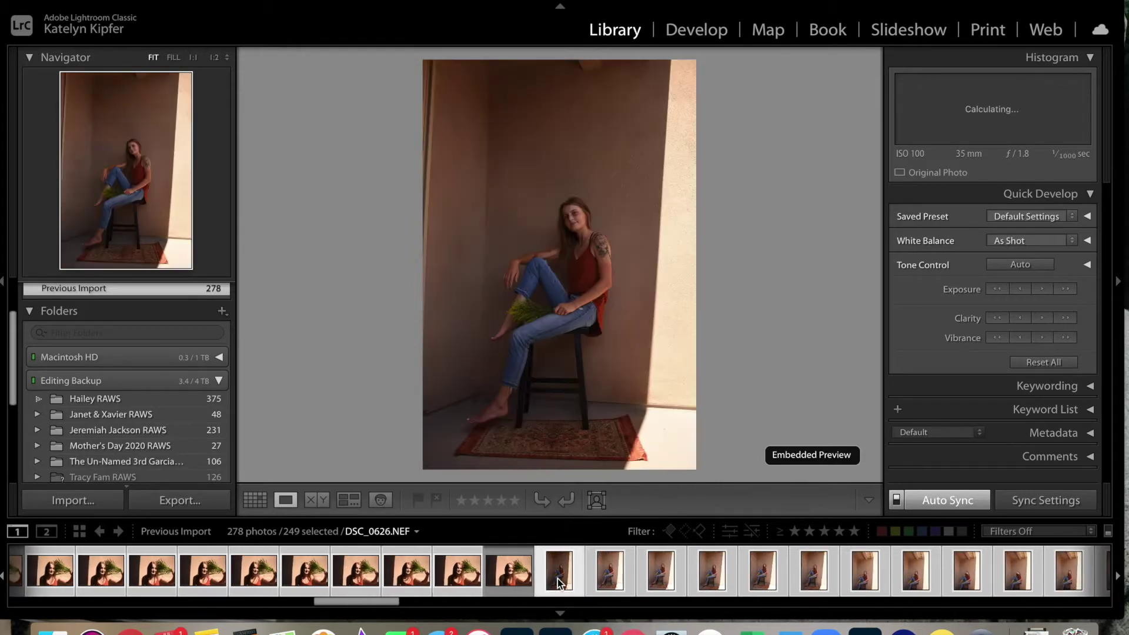
pyautogui.press('Right')
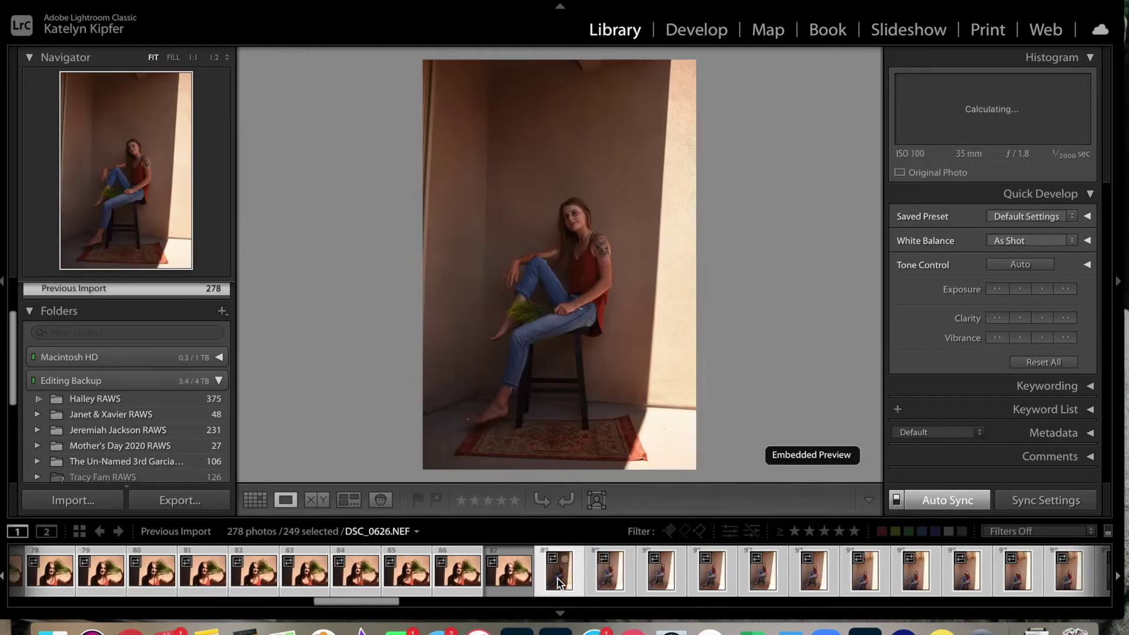
pyautogui.press('Left')
pyautogui.press('Right')
pyautogui.press('Left')
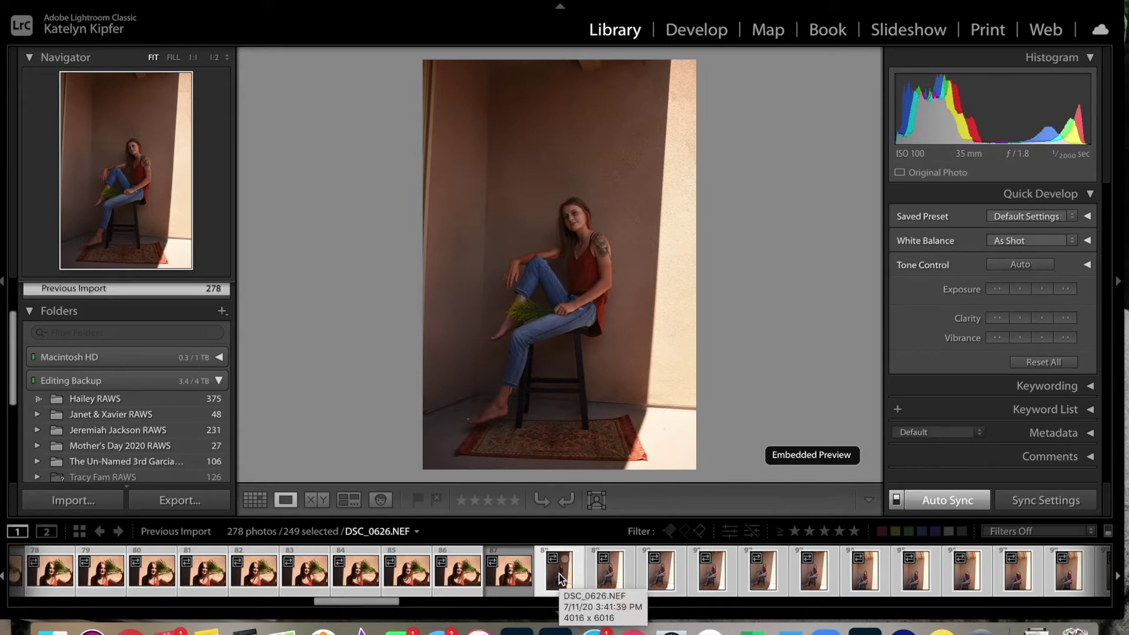
pyautogui.press('Right')
pyautogui.press('Right')
pyautogui.press('Right')
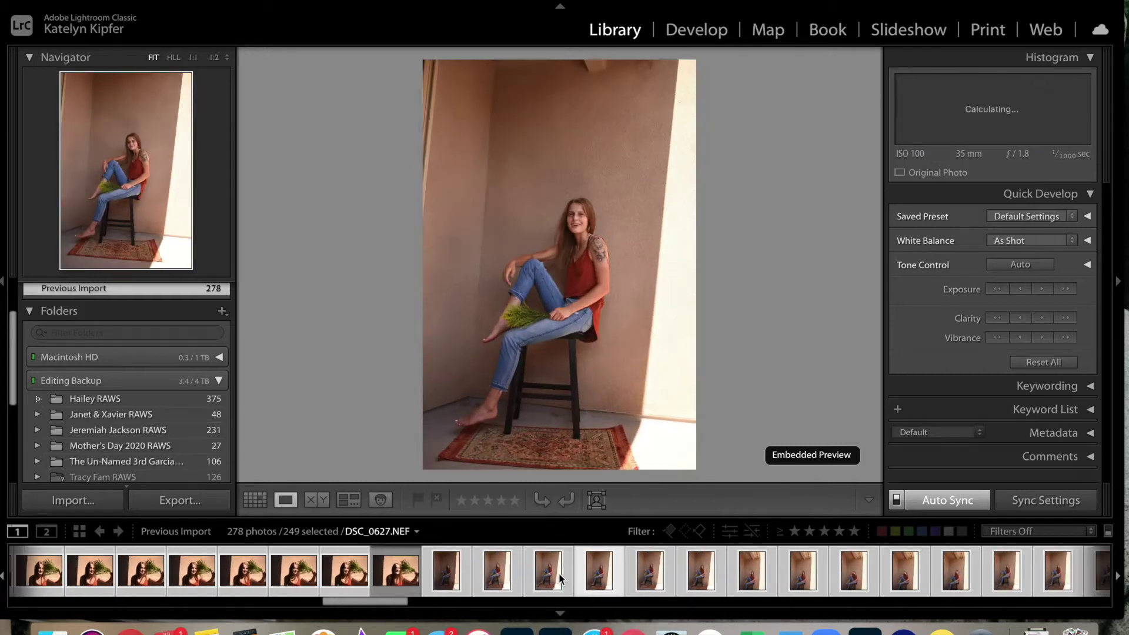
pyautogui.press('Left')
pyautogui.press('Left')
pyautogui.press('Right')
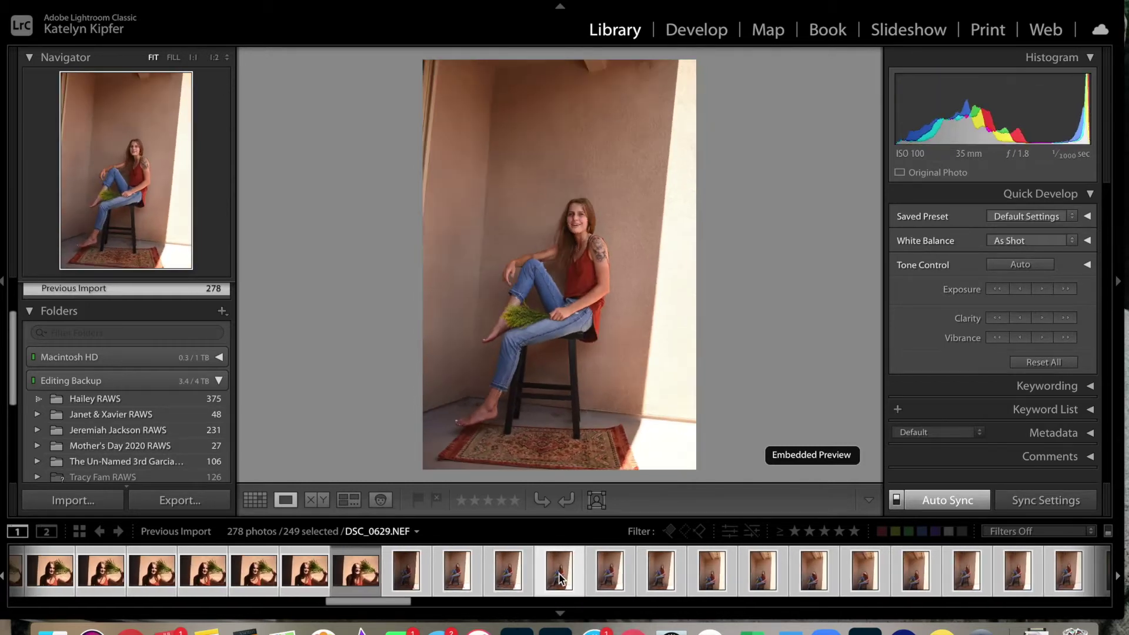
pyautogui.press('Left')
pyautogui.press('Left')
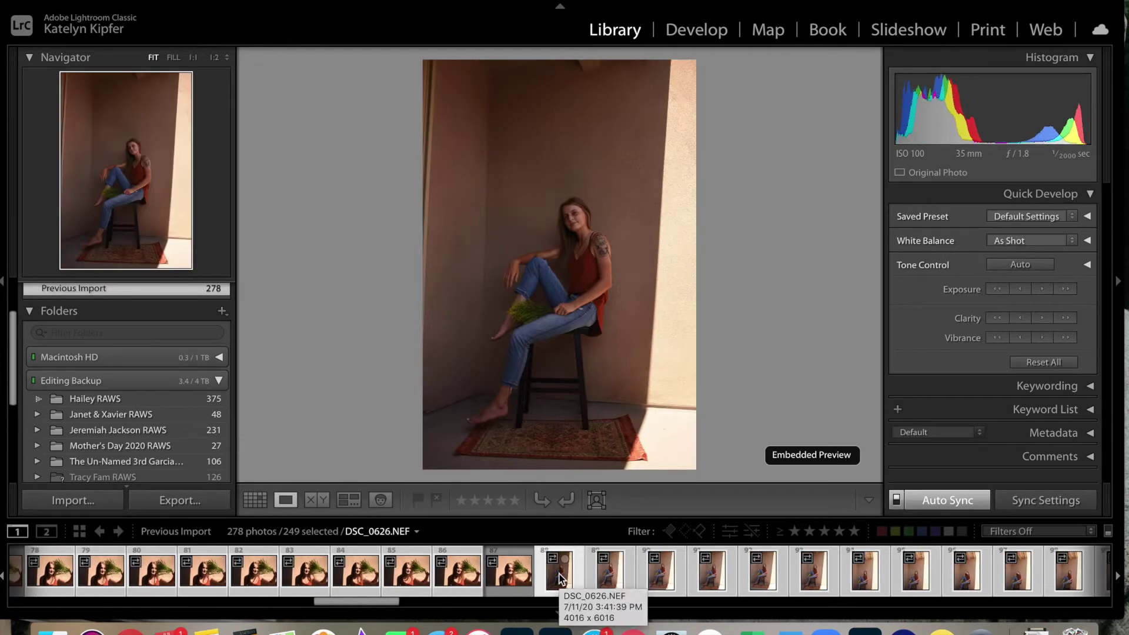
pyautogui.press('Right')
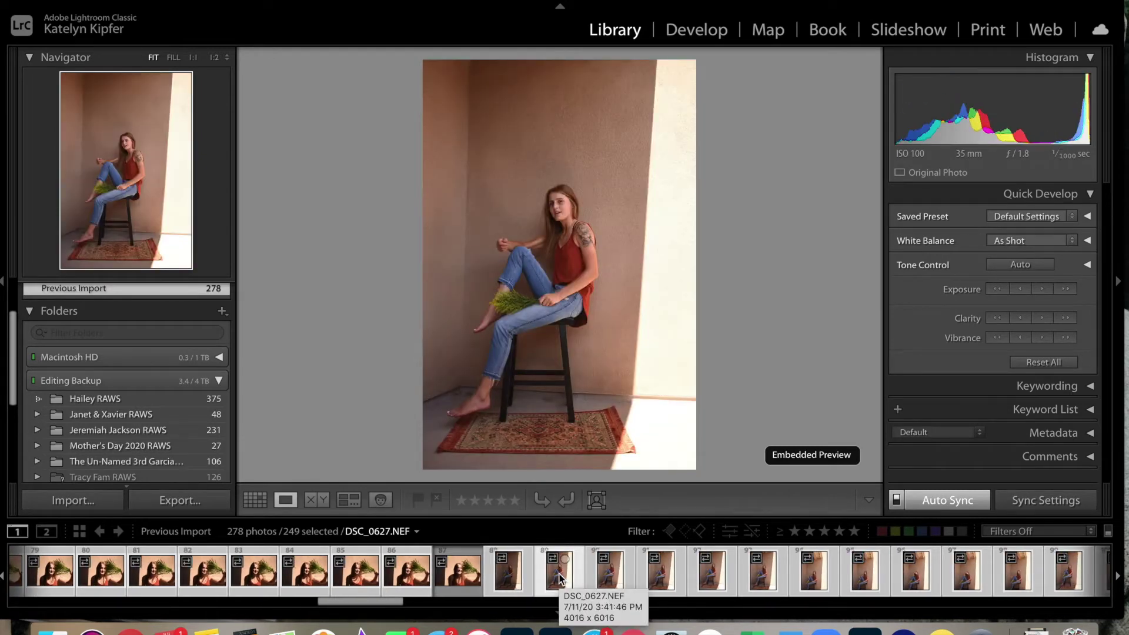
pyautogui.press('Left')
pyautogui.keyDown('super'); pyautogui.click(559, 579); pyautogui.keyUp('super')
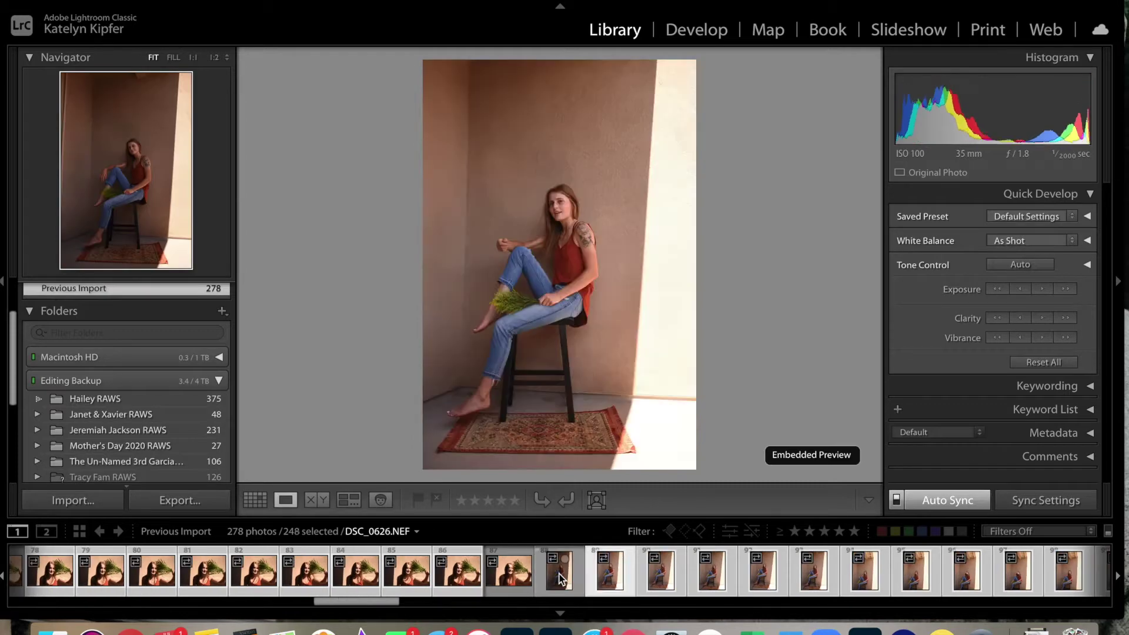
pyautogui.keyDown('super'); pyautogui.click(559, 579); pyautogui.keyUp('super')
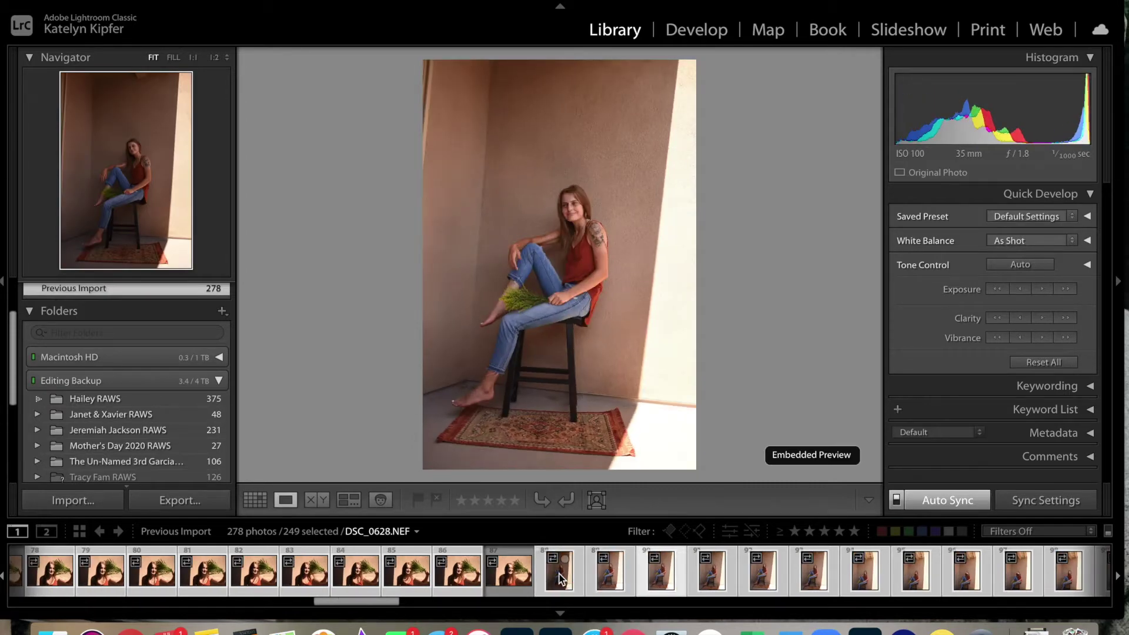
# Step: Review the stool photos from DSC_0629 to DSC_0637 and remove two unwanted frames after DSC_0630 from the selection
pyautogui.press('Right')
pyautogui.press('Right')
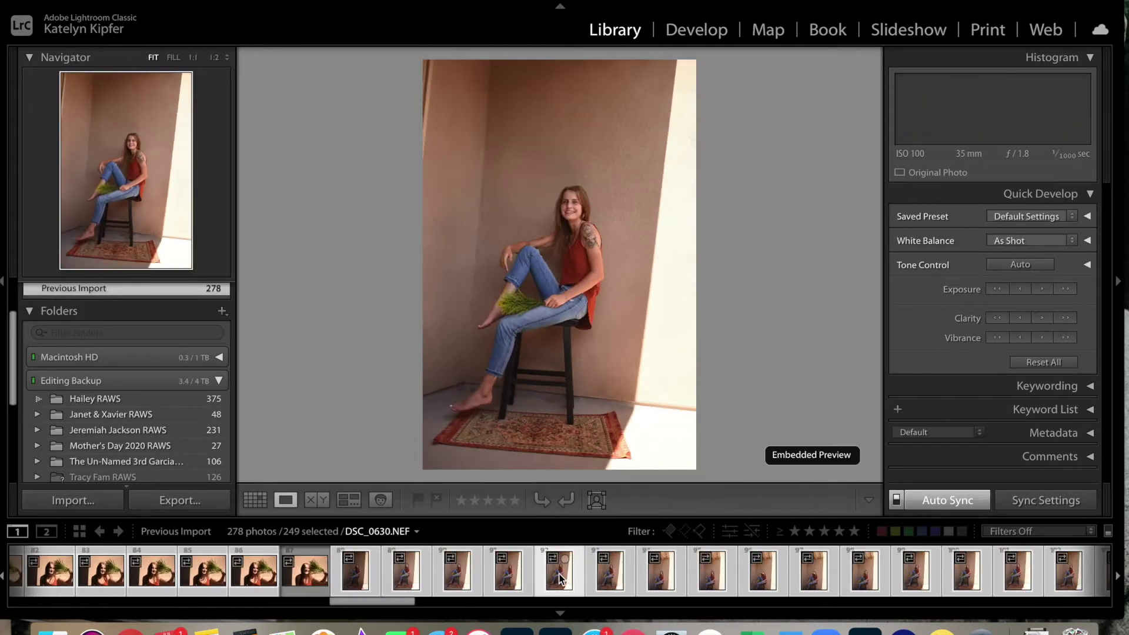
pyautogui.press('Right')
pyautogui.keyDown('super'); pyautogui.click(559, 579); pyautogui.keyUp('super')
pyautogui.press('Right')
pyautogui.press('Right')
pyautogui.press('Right')
pyautogui.keyDown('super'); pyautogui.click(559, 579); pyautogui.keyUp('super')
pyautogui.press('Right')
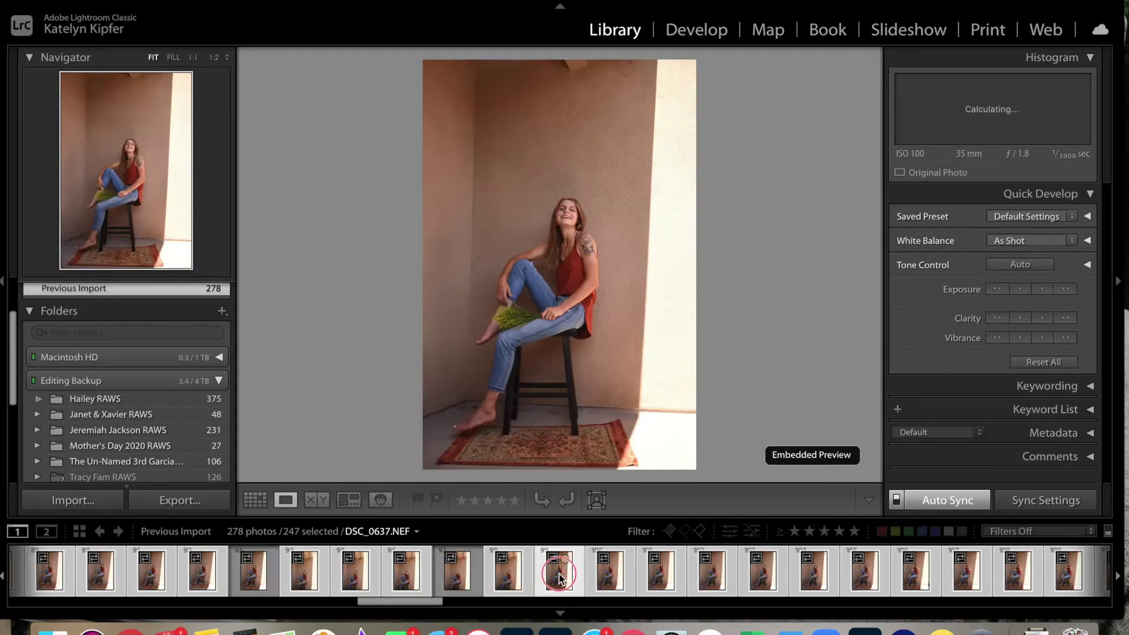
# Step: Remove the stool photos DSC_0637 and DSC_0640 from the selection while reviewing up to DSC_0643
pyautogui.press('Right')
pyautogui.press('Right')
pyautogui.keyDown('super'); pyautogui.click(559, 579); pyautogui.keyUp('super')
pyautogui.press('Right')
pyautogui.press('Right')
pyautogui.keyDown('super'); pyautogui.click(559, 579); pyautogui.keyUp('super')
pyautogui.press('Right')
pyautogui.press('Right')
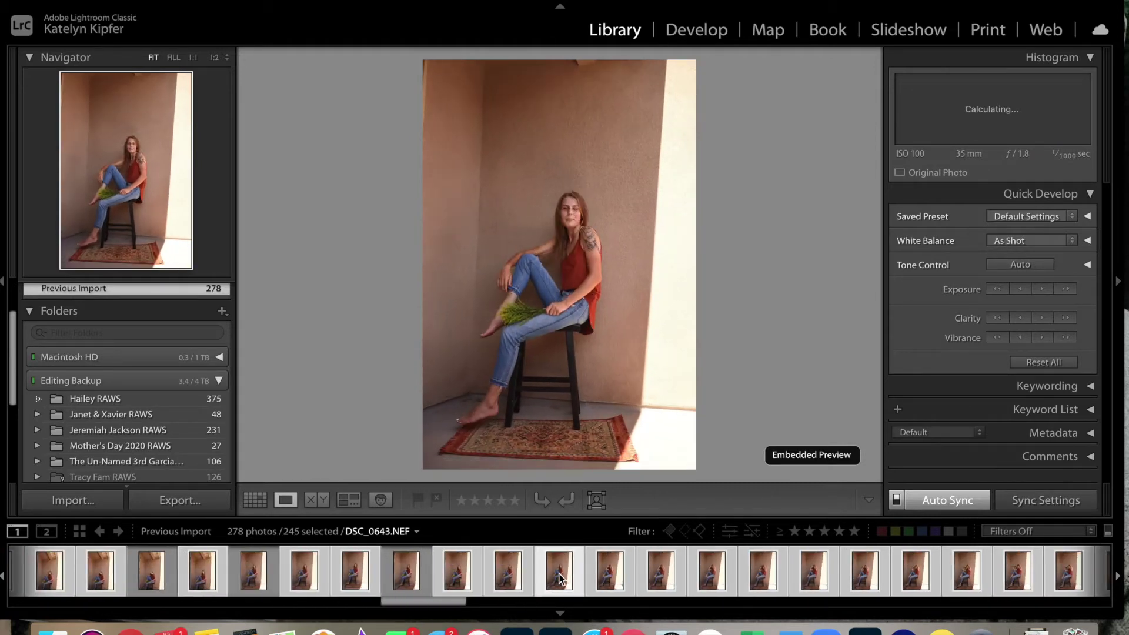
# Step: Compare the stool photos DSC_0639 to DSC_0641 again, toggling DSC_0640 in and out of the selection
pyautogui.press('Left')
pyautogui.press('Left')
pyautogui.press('Left')
pyautogui.press('Left')
pyautogui.press('Left')
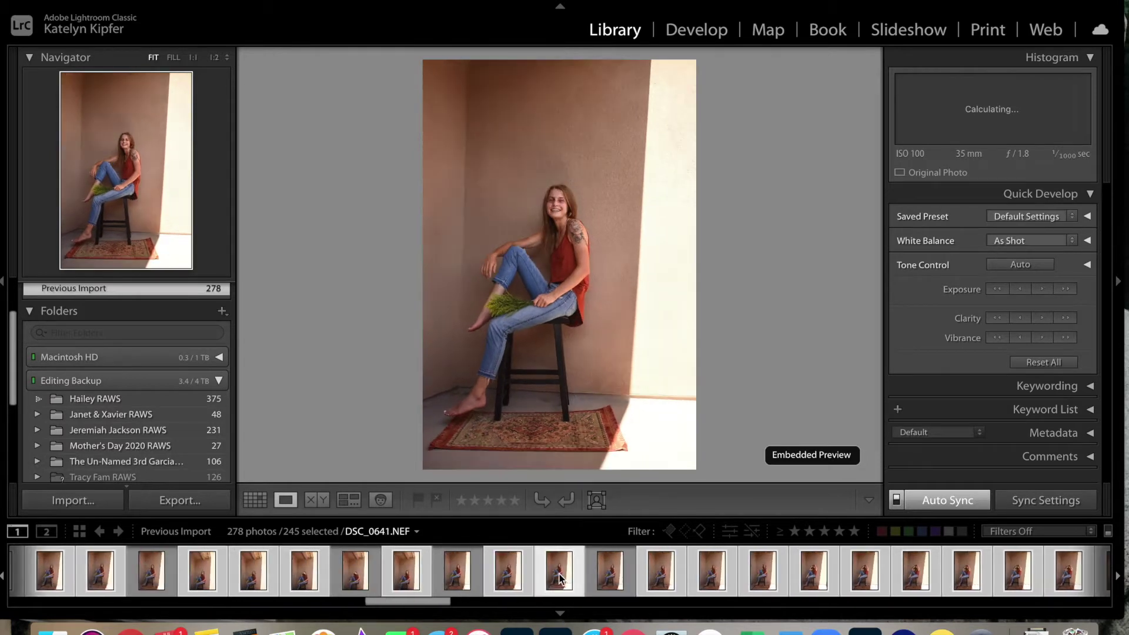
pyautogui.press('Left')
pyautogui.press('Left')
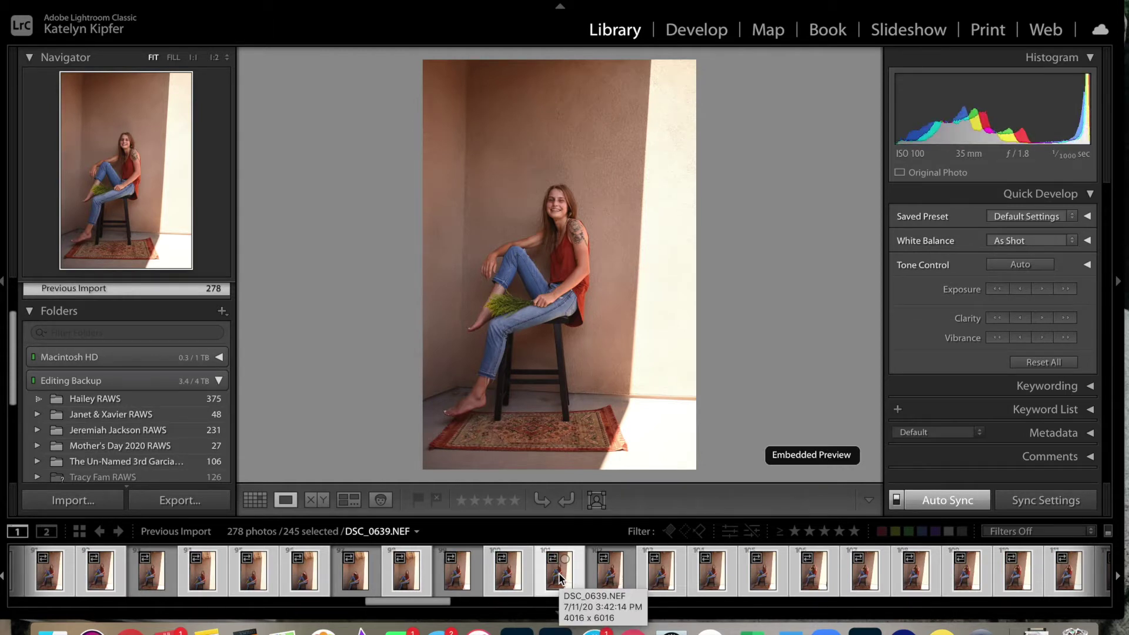
pyautogui.press('Right')
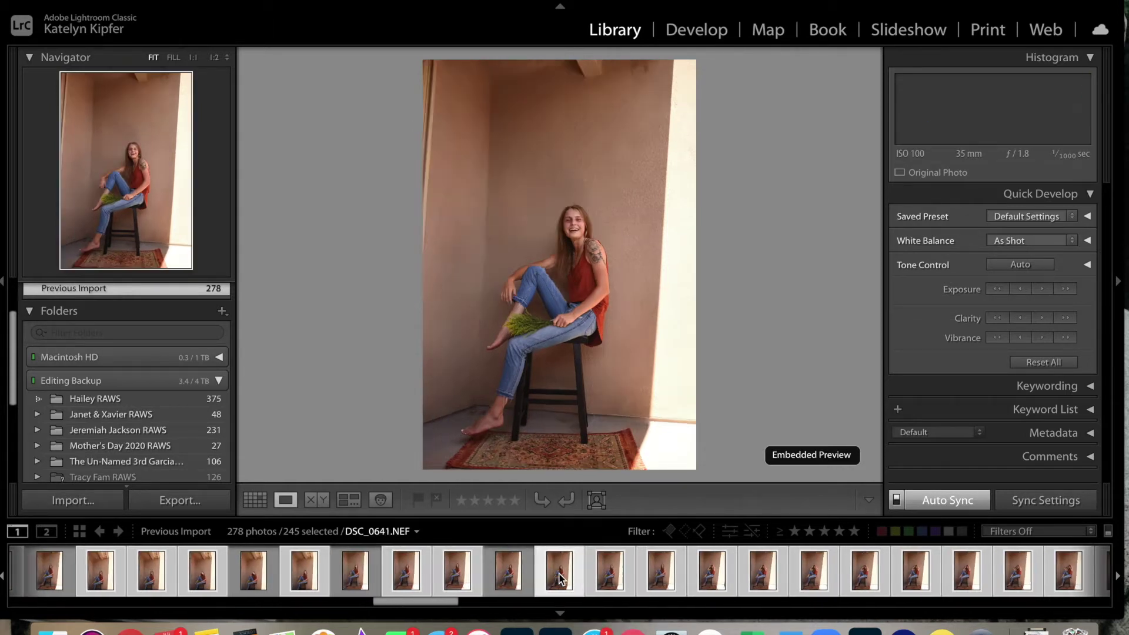
pyautogui.keyDown('super'); pyautogui.click(512, 578); pyautogui.keyUp('super')
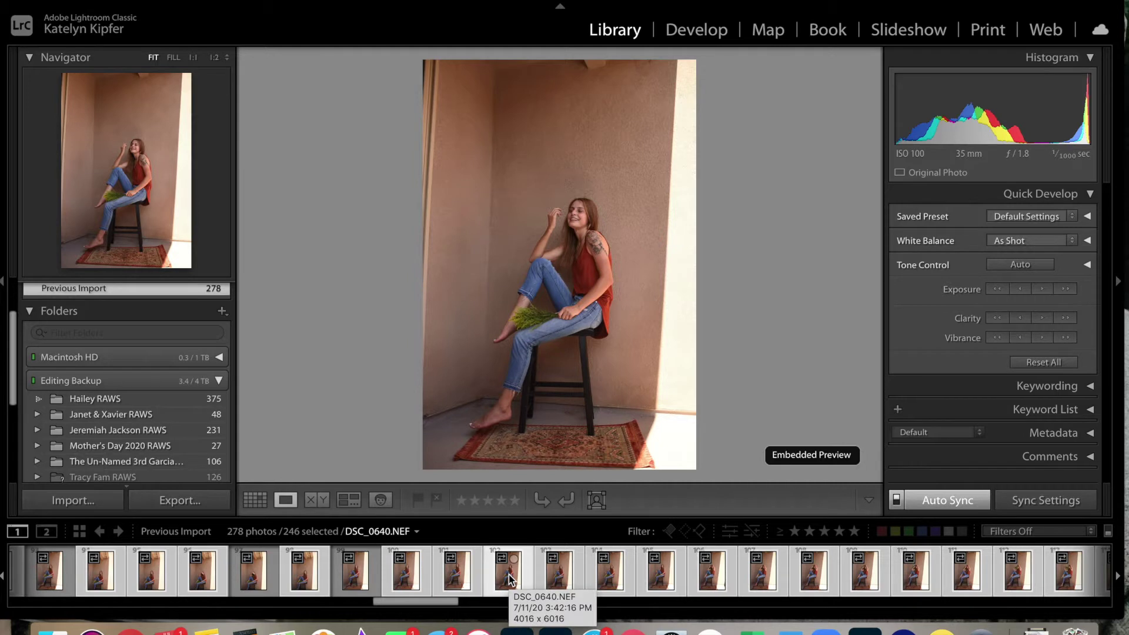
pyautogui.keyDown('super'); pyautogui.click(509, 574); pyautogui.keyUp('super')
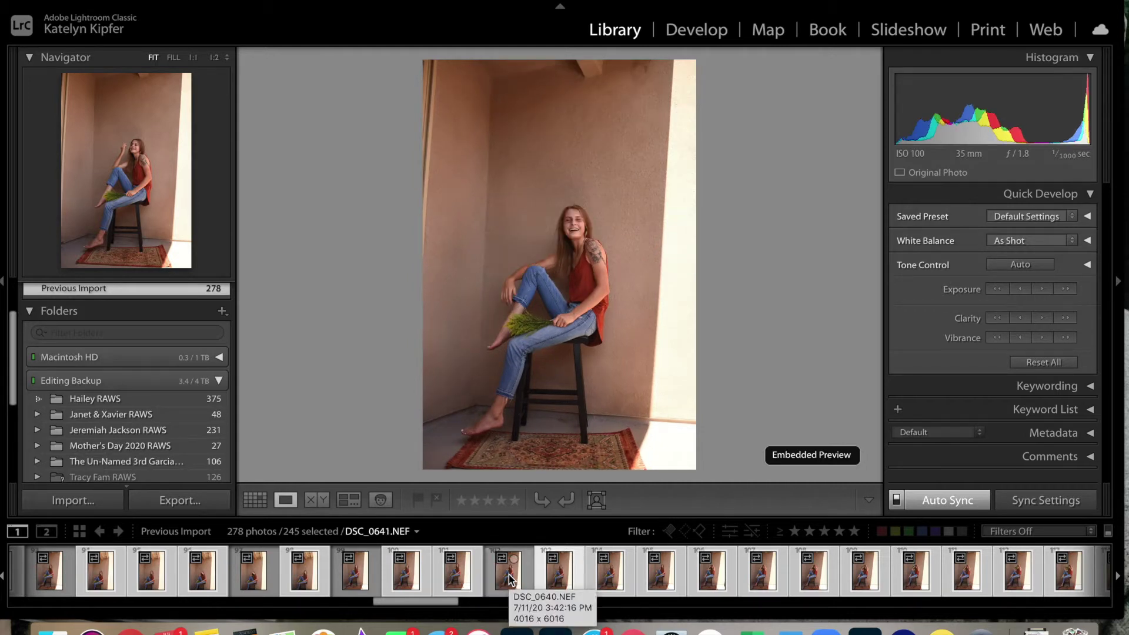
pyautogui.keyDown('super'); pyautogui.click(509, 574); pyautogui.keyUp('super')
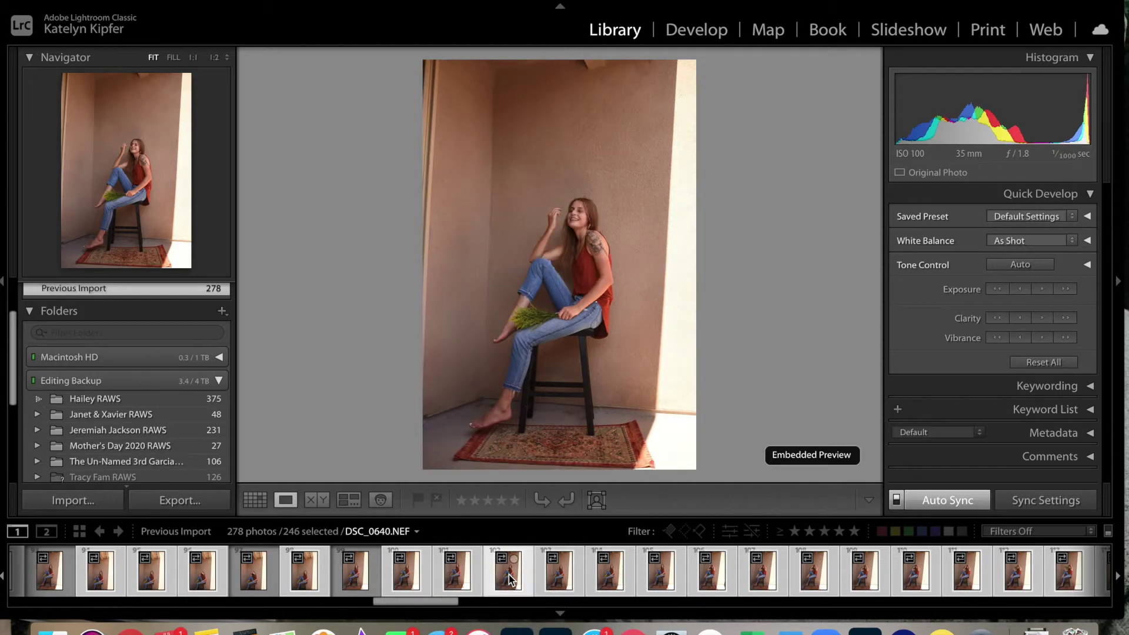
pyautogui.keyDown('super'); pyautogui.click(509, 574); pyautogui.keyUp('super')
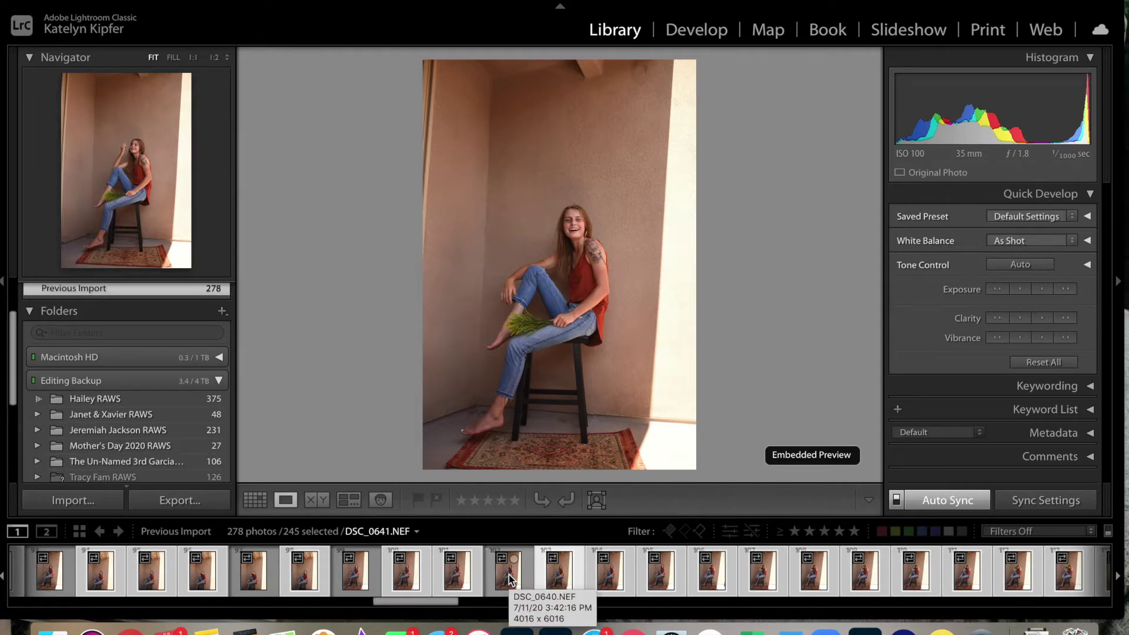
# Step: Remove DSC_0641 from the selection and advance to the stool photo DSC_0646
pyautogui.keyDown('super'); pyautogui.click(558, 578); pyautogui.keyUp('super')
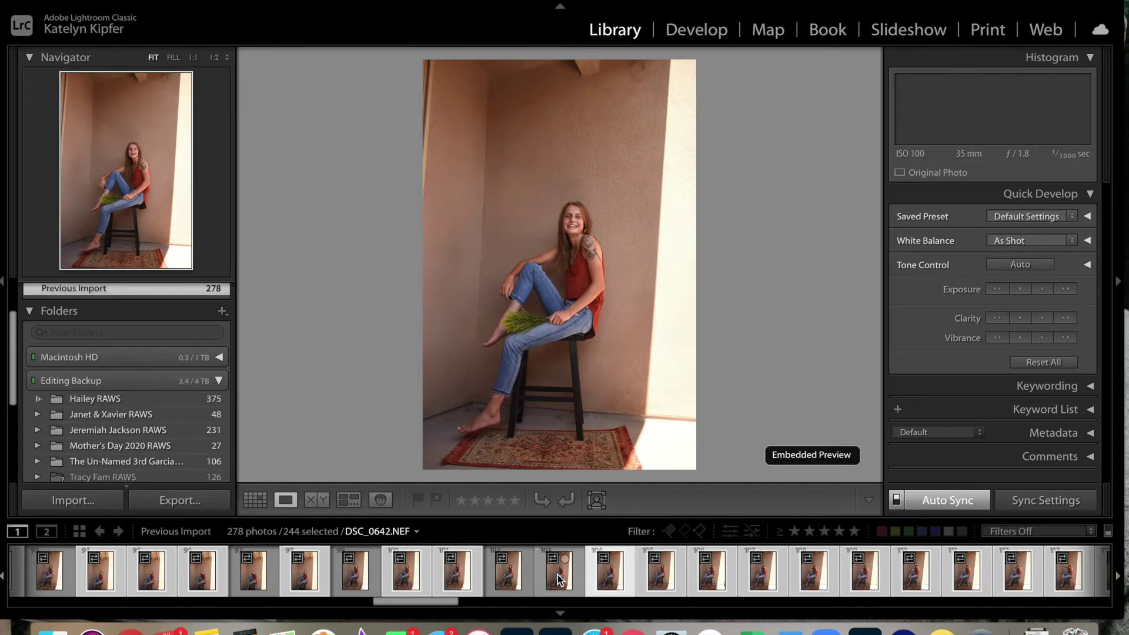
pyautogui.press('Right')
pyautogui.press('Right')
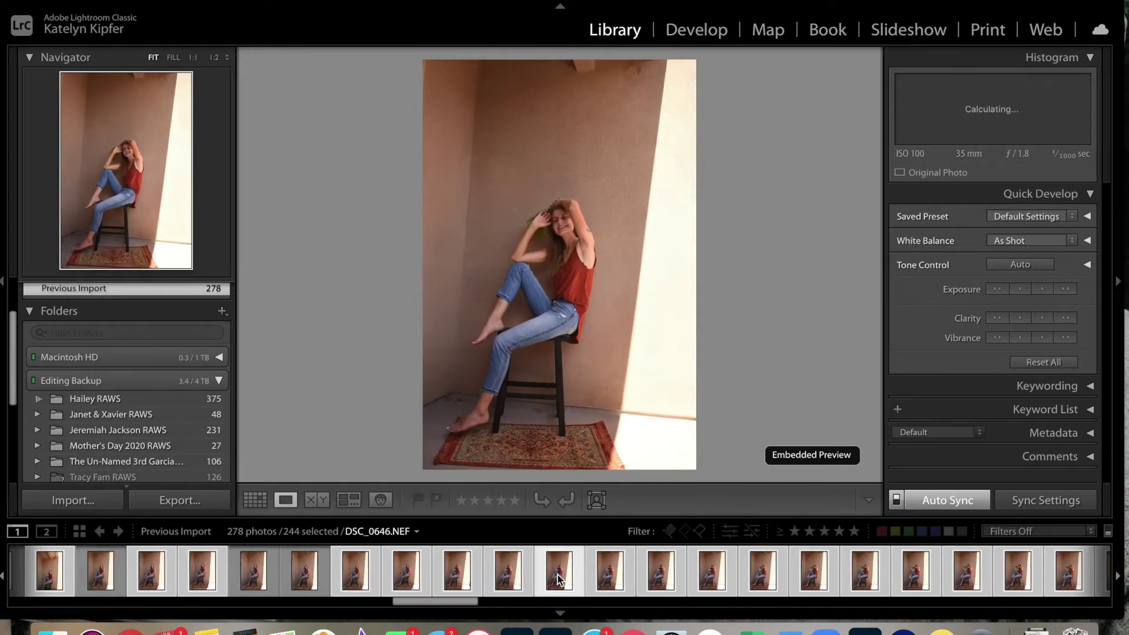
# Step: Compare the stool photos DSC_0646 to DSC_0648, keep them selected, and remove DSC_0649 from the selection
pyautogui.press('Right')
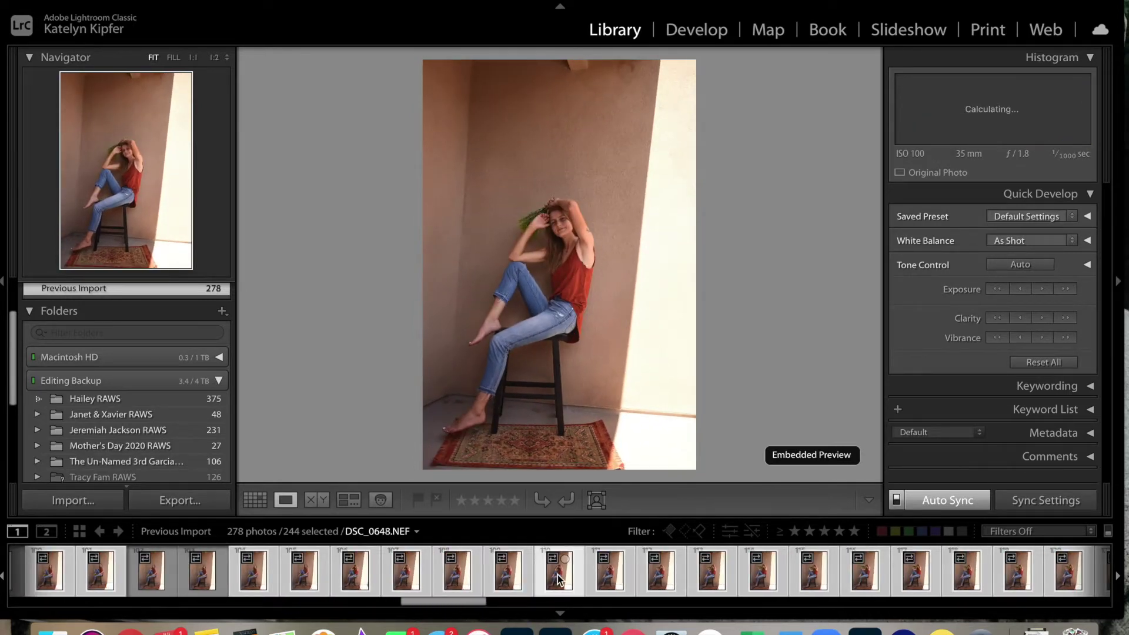
pyautogui.press('Left')
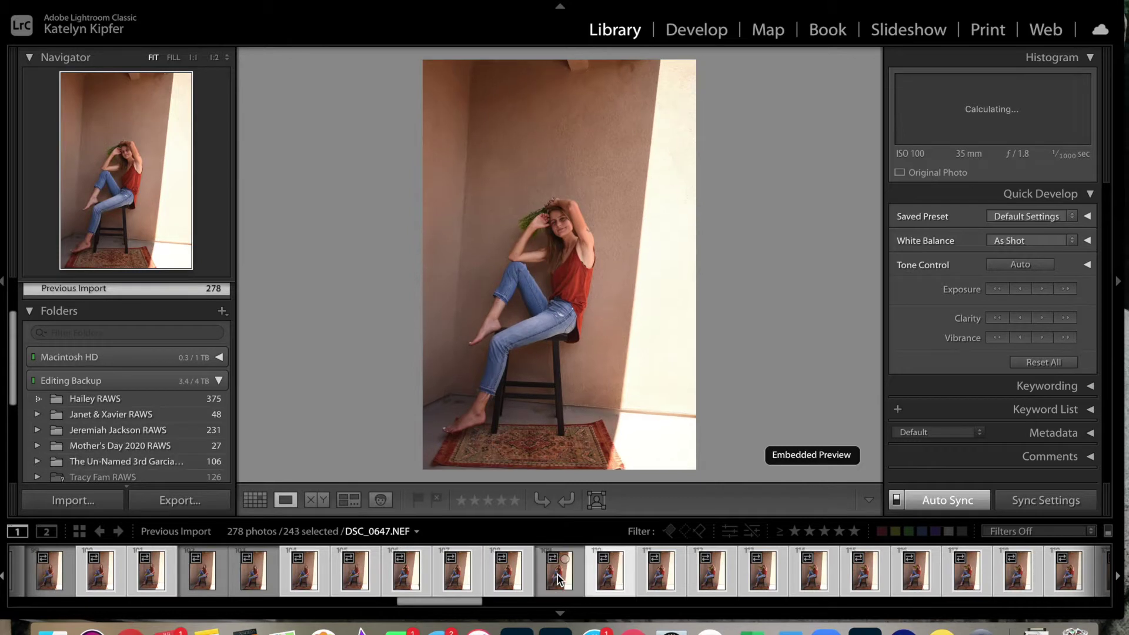
pyautogui.press('Right')
pyautogui.press('Right')
pyautogui.press('Right')
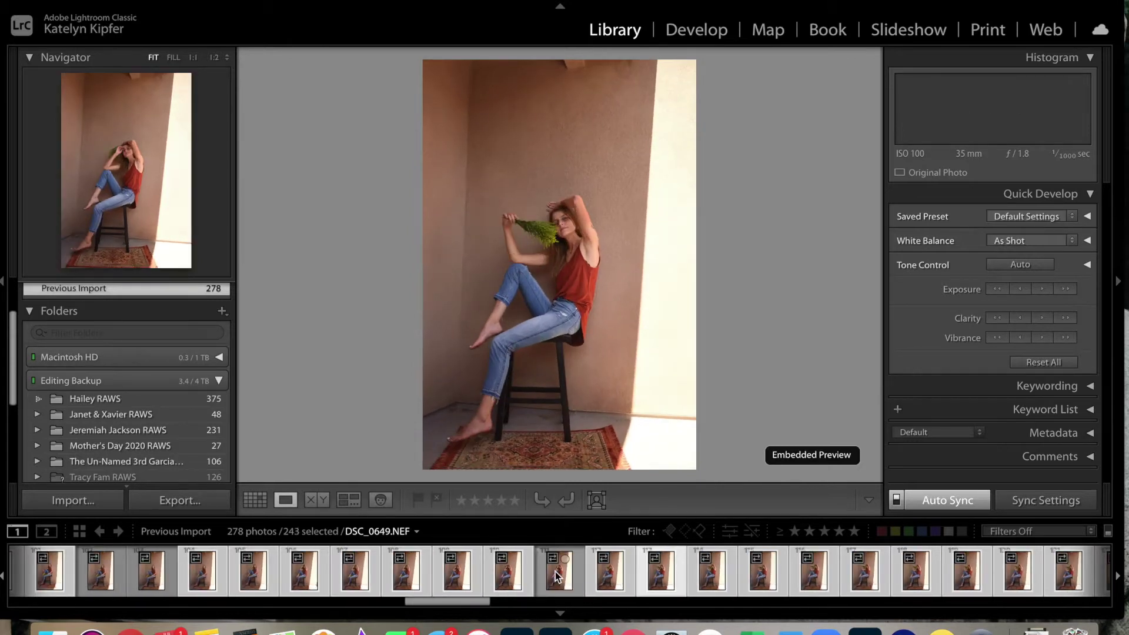
# Step: Remove DSC_0650 from the selection and advance to the stool photo DSC_0653
pyautogui.press('Right')
pyautogui.press('Right')
pyautogui.press('Right')
pyautogui.press('Right')
pyautogui.press('Right')
pyautogui.press('Right')
pyautogui.press('Right')
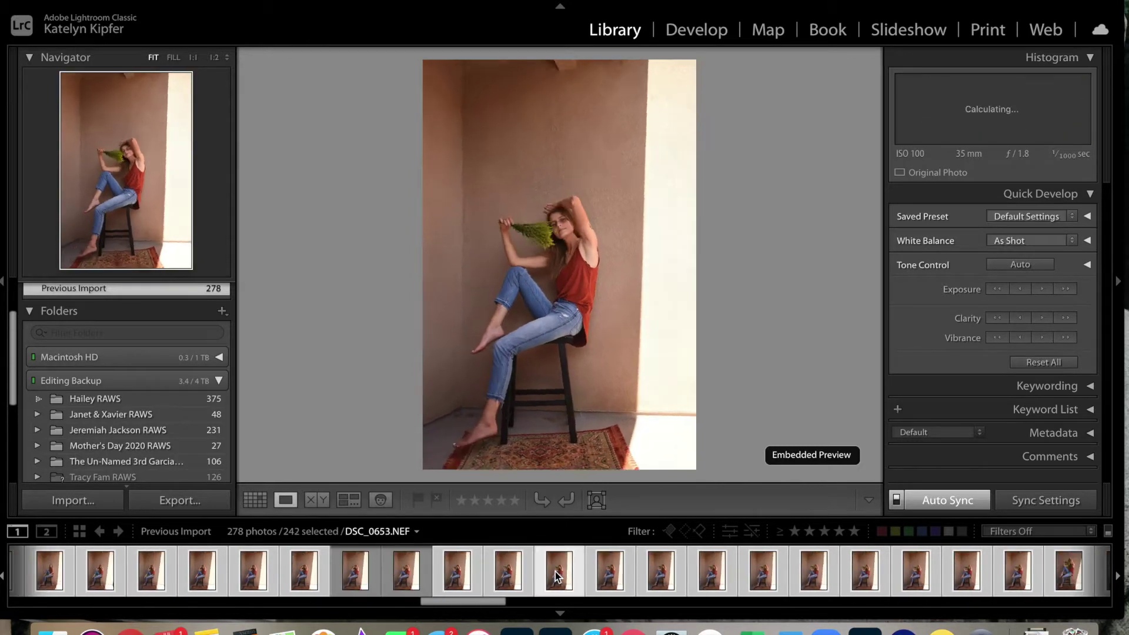
# Step: Review the stool photos following DSC_0653 and remove DSC_0665 from the selection
pyautogui.press('Right')
pyautogui.press('Right')
pyautogui.press('Right')
pyautogui.press('Right')
pyautogui.press('Right')
pyautogui.press('Right')
pyautogui.press('Right')
pyautogui.press('Right')
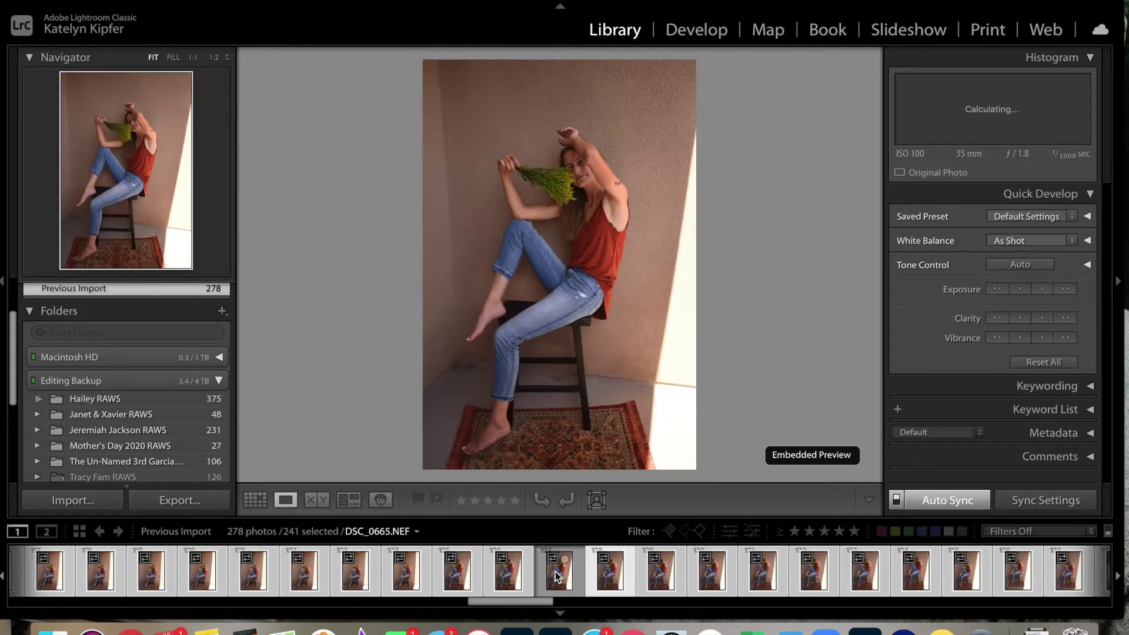
# Step: Remove DSC_0667 from the selection and advance to the stool photo DSC_0670
pyautogui.press('Right')
pyautogui.press('Right')
pyautogui.click(557, 576)
pyautogui.press('Right')
pyautogui.press('Right')
pyautogui.press('Right')
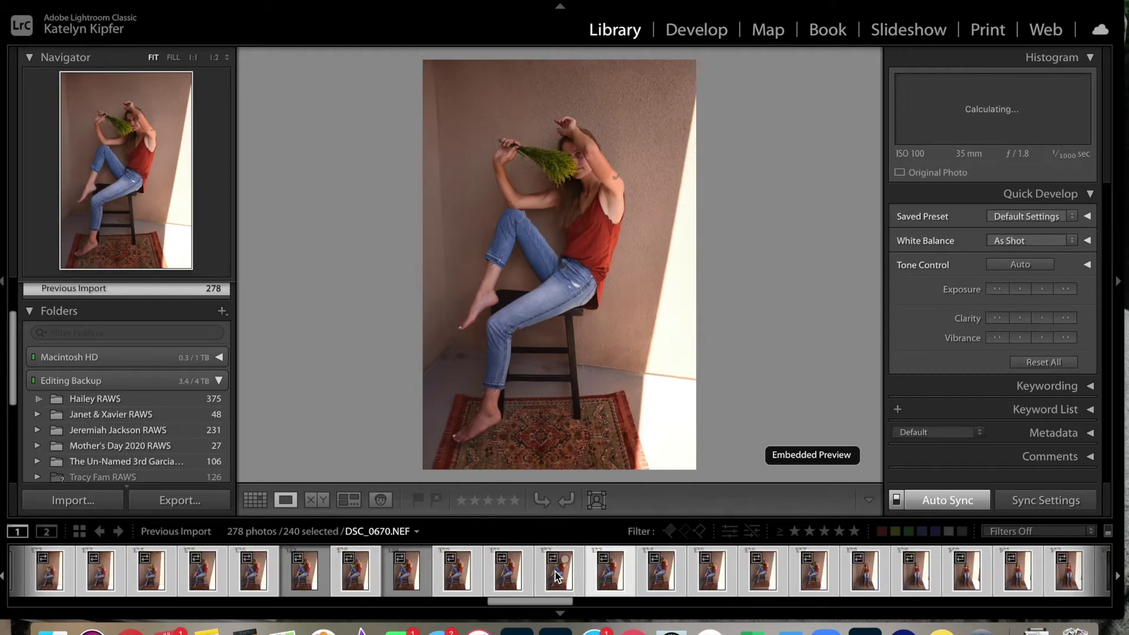
# Step: Remove DSC_0670 from the selection and compare the stool photos around DSC_0672 and DSC_0673
pyautogui.press('Right')
pyautogui.press('Right')
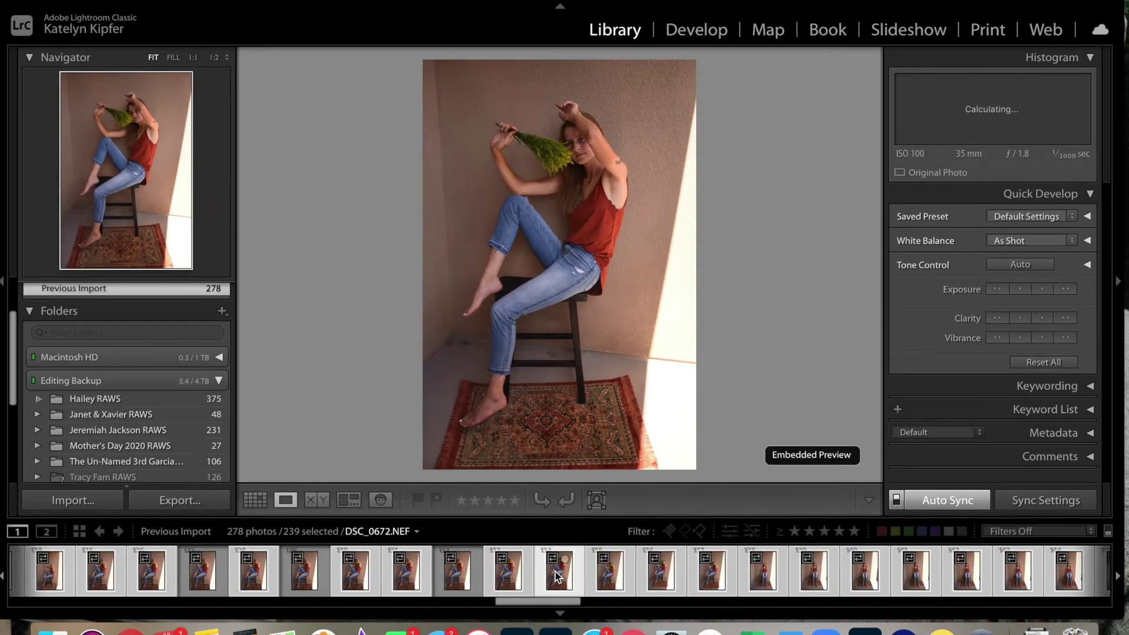
pyautogui.press('Right')
pyautogui.press('Left')
pyautogui.press('Right')
pyautogui.press('Right')
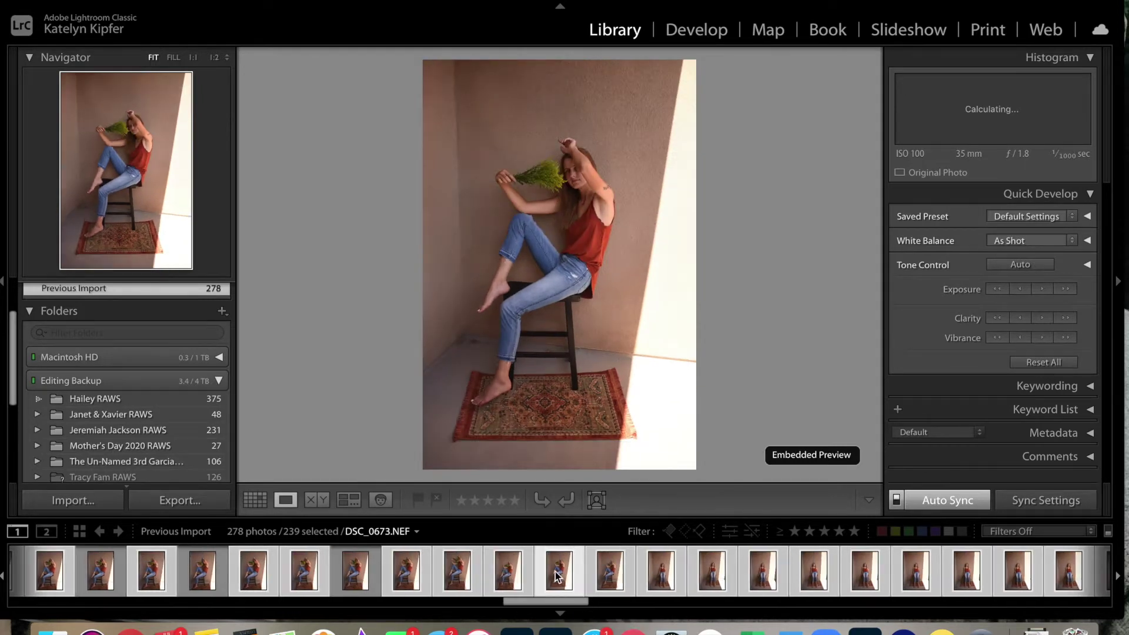
# Step: Remove the stool photos DSC_0674 and DSC_0678 from the selection while reviewing up to DSC_0682
pyautogui.press('Right')
pyautogui.press('Right')
pyautogui.press('Right')
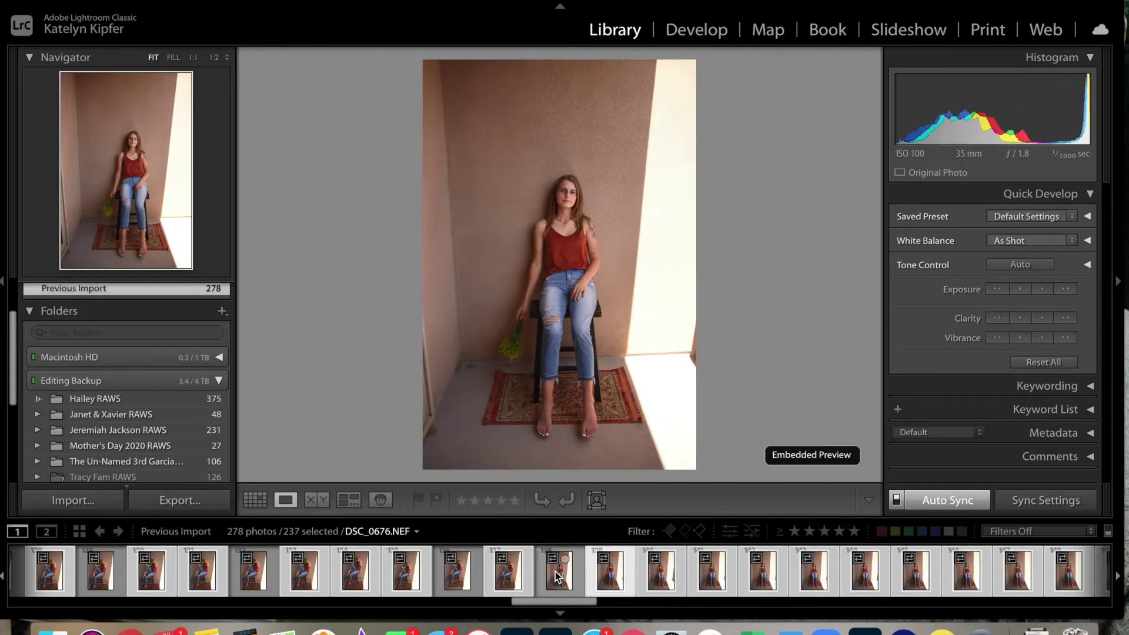
pyautogui.press('Right')
pyautogui.press('Right')
pyautogui.press('Right')
pyautogui.press('Right')
pyautogui.press('Right')
pyautogui.press('Right')
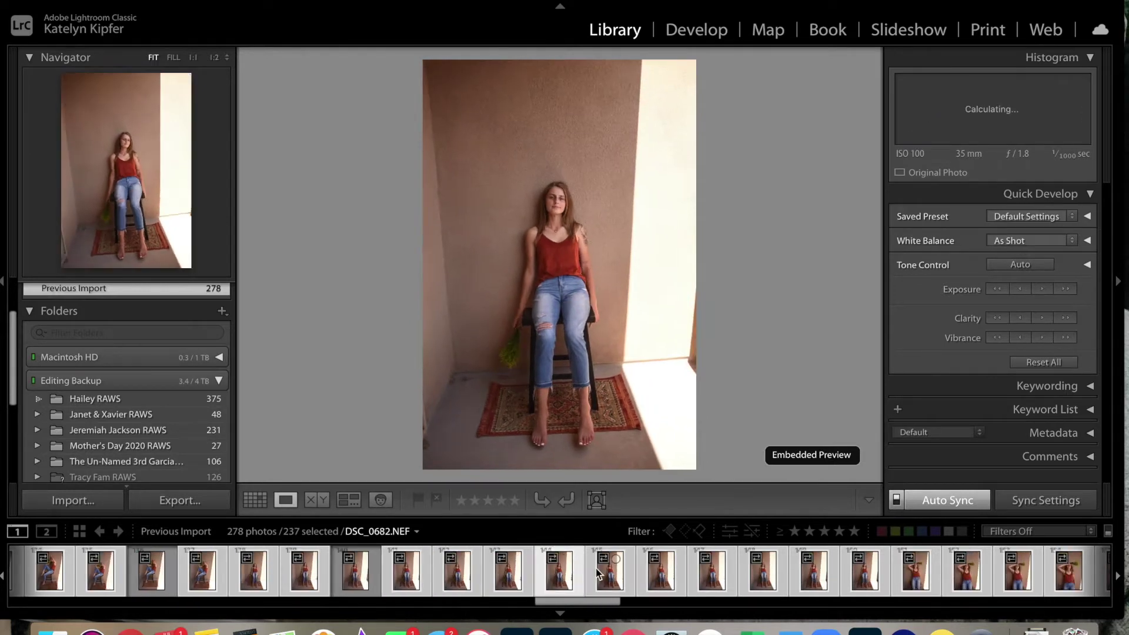
# Step: Remove the front-facing stool photos DSC_0681 and DSC_0684 from the selection while reviewing up to DSC_0688
pyautogui.press('Right')
pyautogui.press('Right')
pyautogui.press('Right')
pyautogui.press('Right')
pyautogui.press('Right')
pyautogui.press('Right')
pyautogui.press('Right')
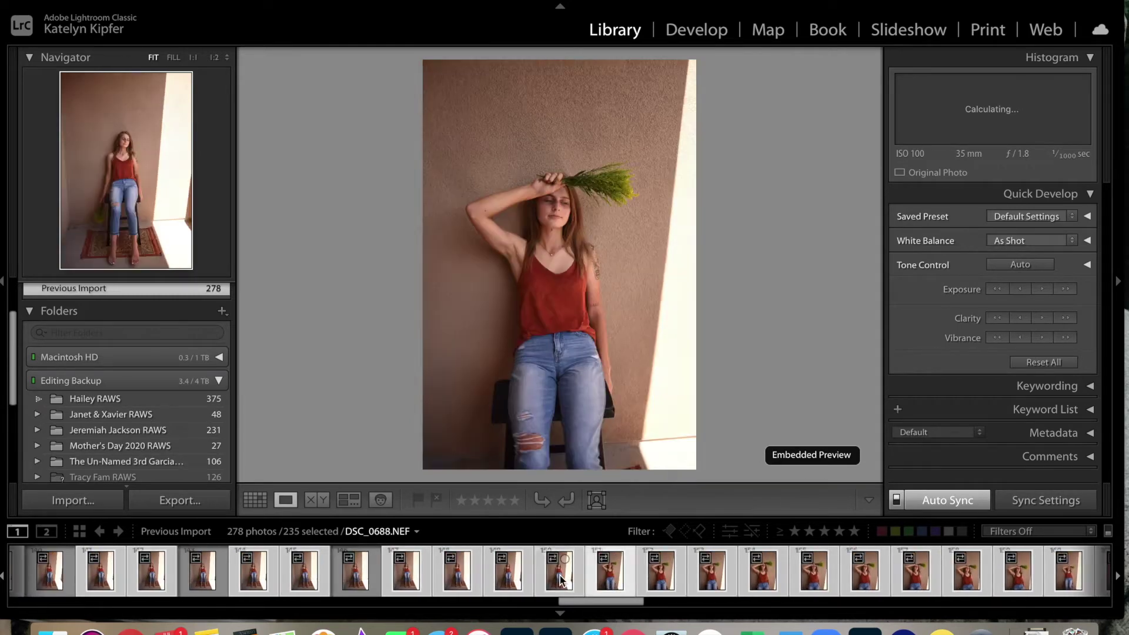
# Step: Compare DSC_0688 with DSC_0689 and remove DSC_0689 from the selection
pyautogui.press('Left')
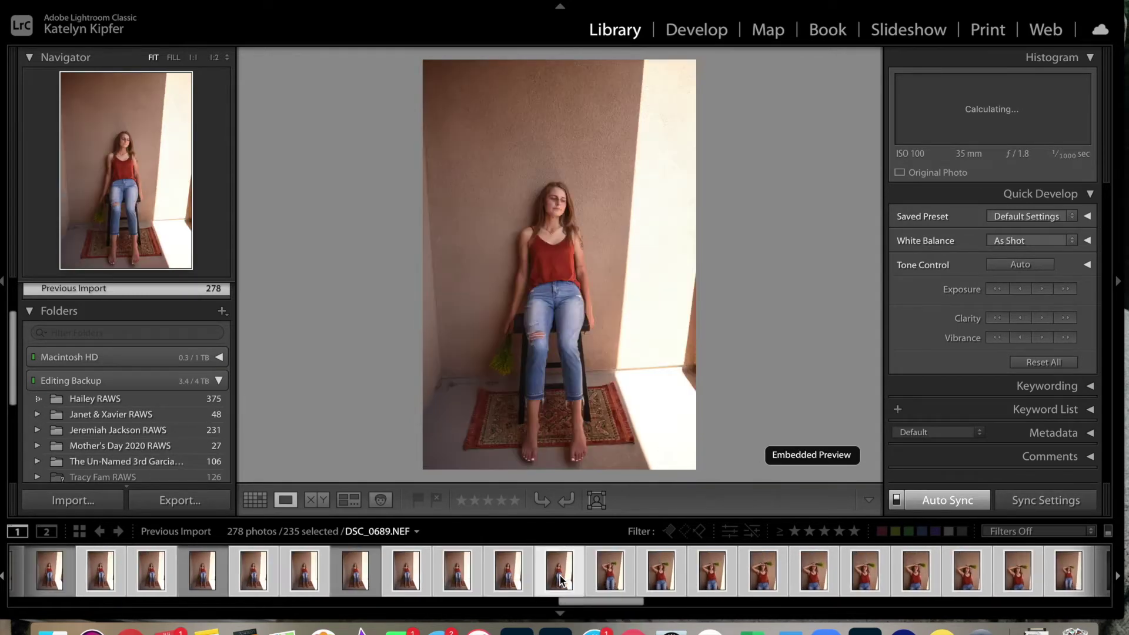
pyautogui.press('Right')
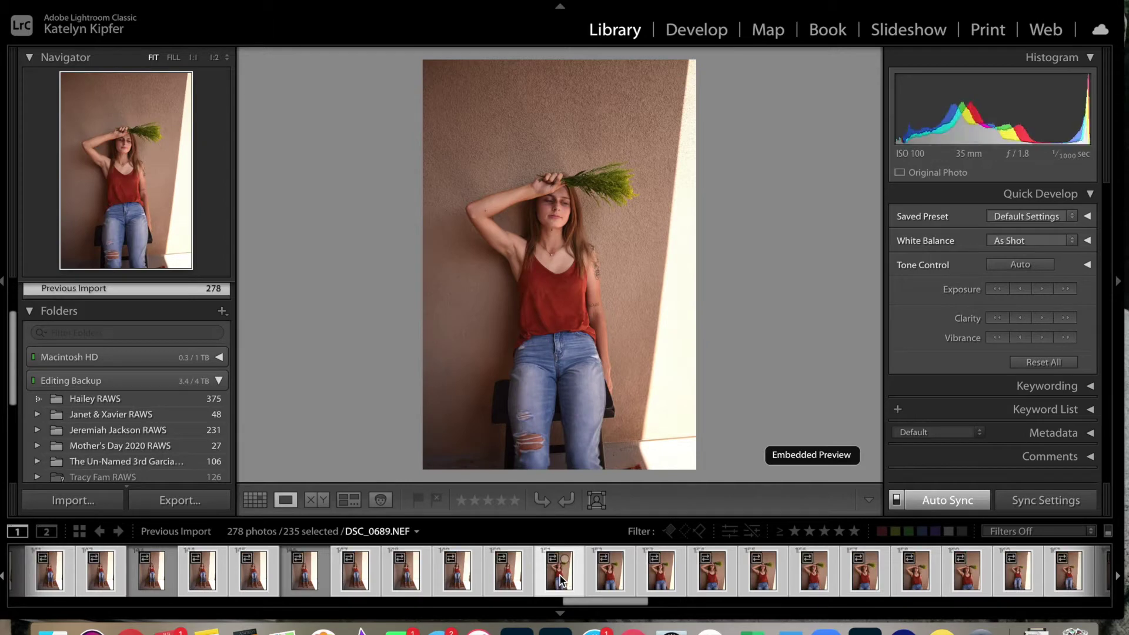
pyautogui.press('/')
pyautogui.press('/')
pyautogui.press('/')
pyautogui.press('/')
pyautogui.press('/')
pyautogui.press('/')
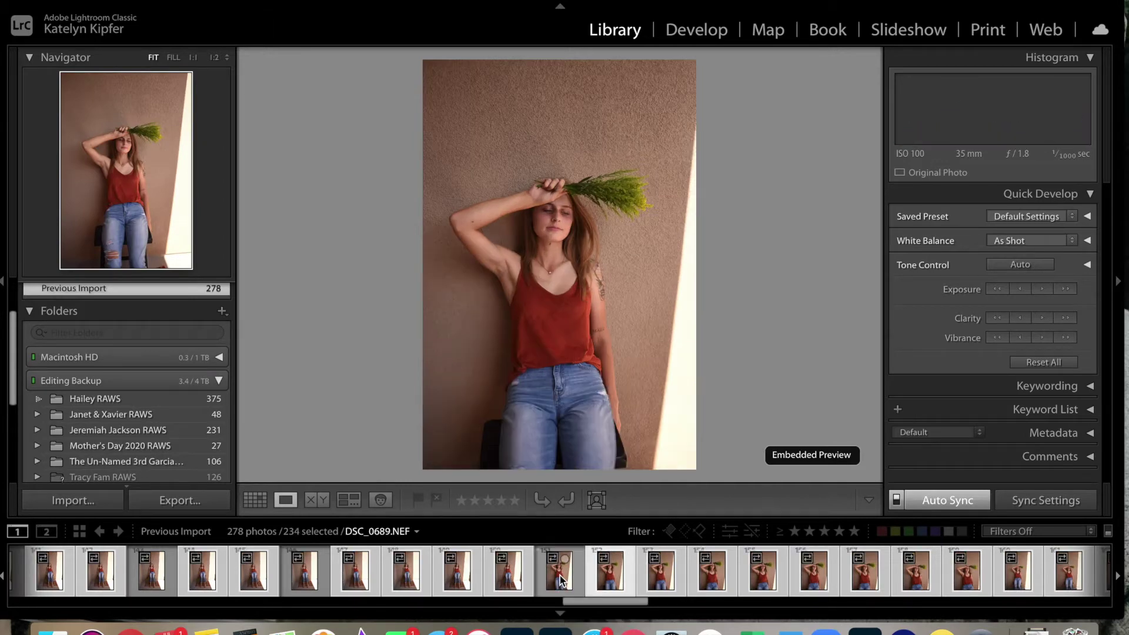
# Step: Continue culling the photos after DSC_0689 and advance to the flower close-up DSC_0719
pyautogui.press('Right')
pyautogui.press('Right')
pyautogui.press('Right')
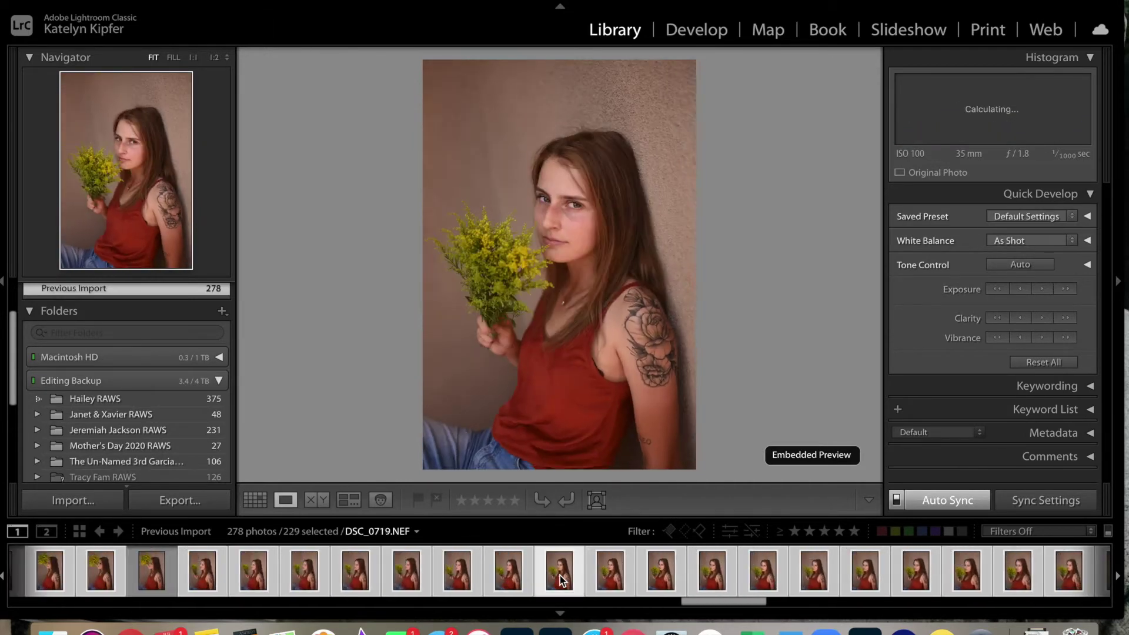
# Step: Try to remove the flower close-ups DSC_0720 and DSC_0721 from the selection, and add both back
pyautogui.press('/')
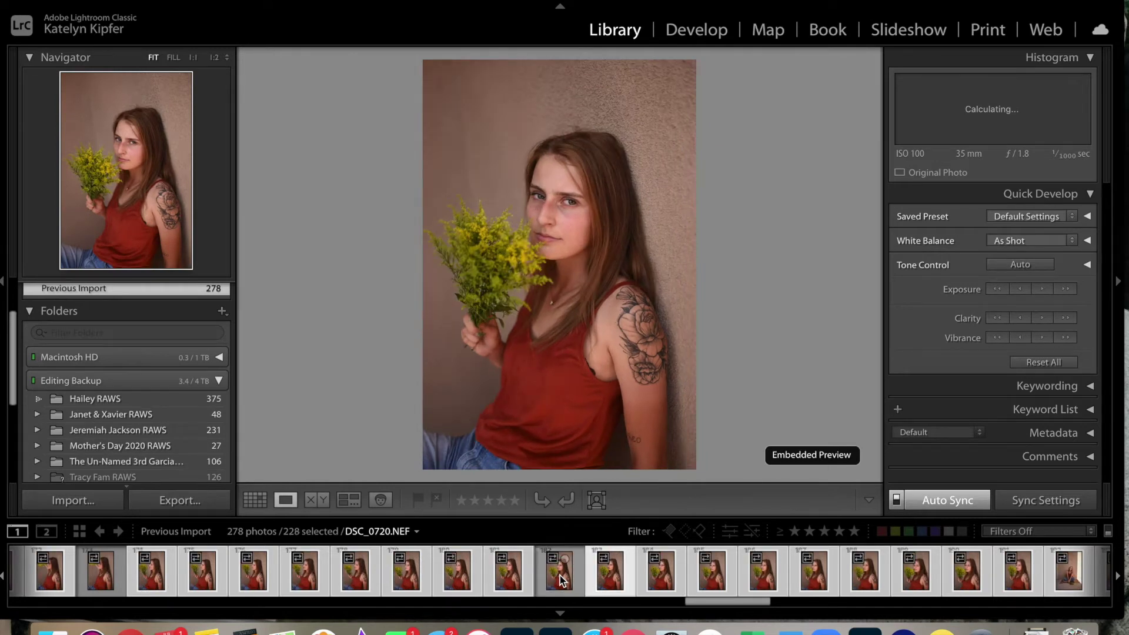
pyautogui.press('/')
pyautogui.click(510, 583)
pyautogui.press('Right')
pyautogui.press('Right')
pyautogui.press('/')
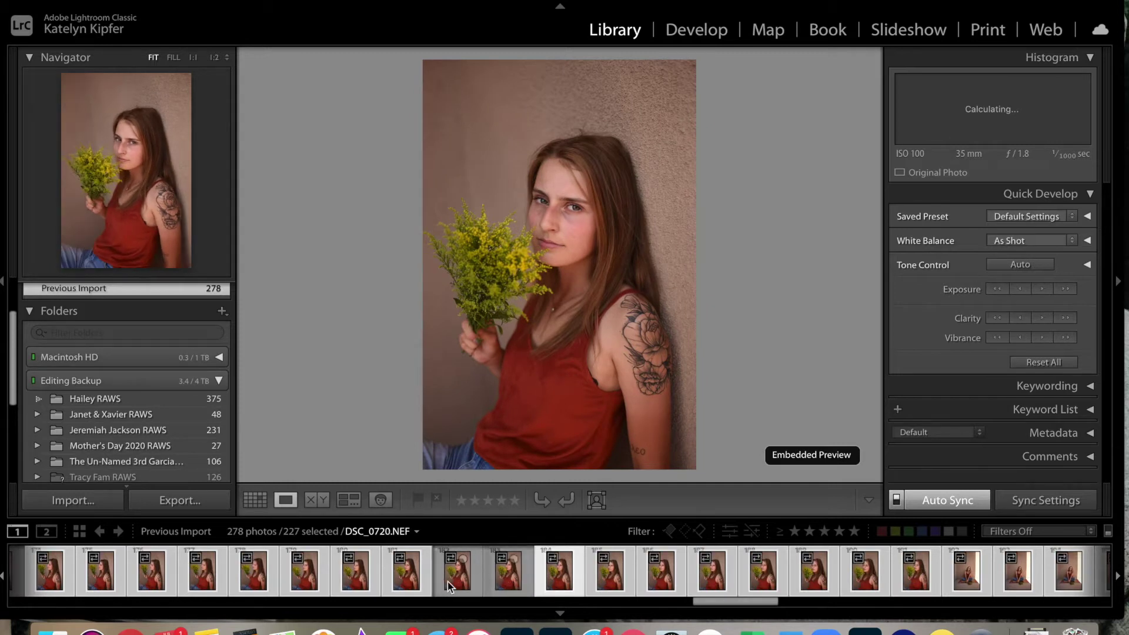
pyautogui.keyDown('super'); pyautogui.click(445, 580); pyautogui.keyUp('super')
pyautogui.keyDown('super'); pyautogui.click(501, 582); pyautogui.keyUp('super')
# Step: Compare the flower close-ups DSC_0720, DSC_0721 and DSC_0722 by going back and forth between them
pyautogui.press('Left')
pyautogui.press('Left')
pyautogui.press('Left')
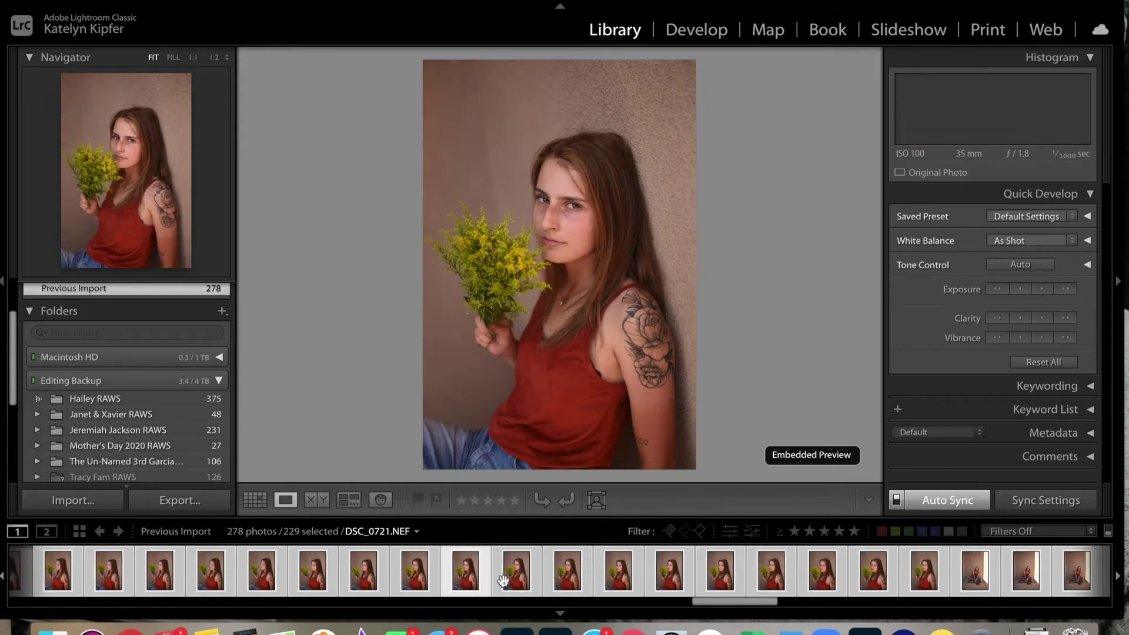
pyautogui.press('Right')
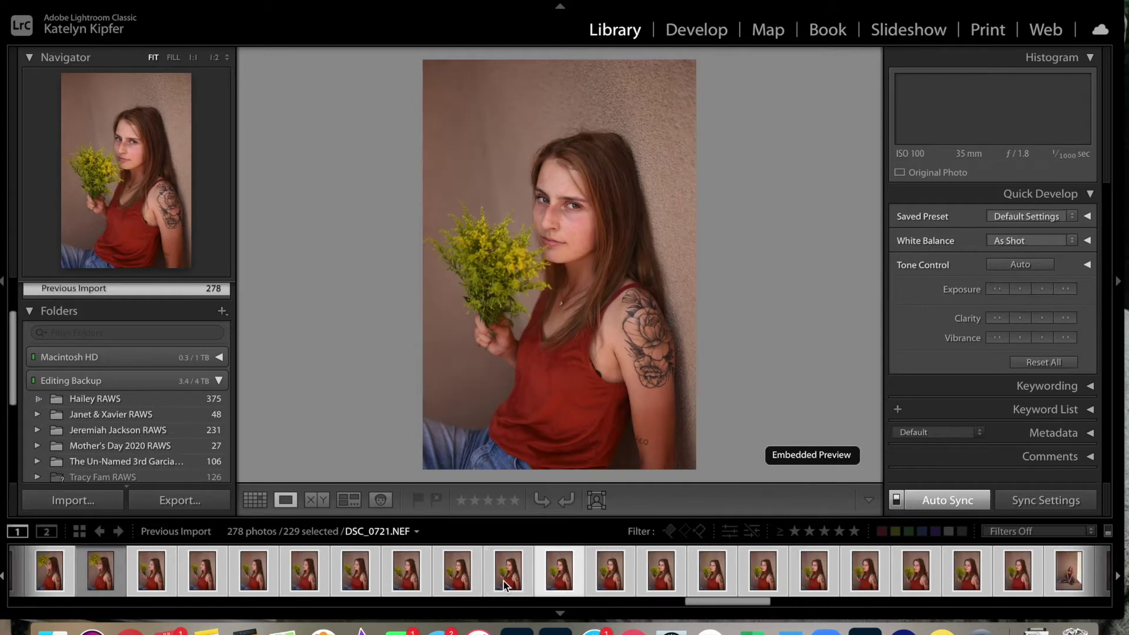
pyautogui.press('Left')
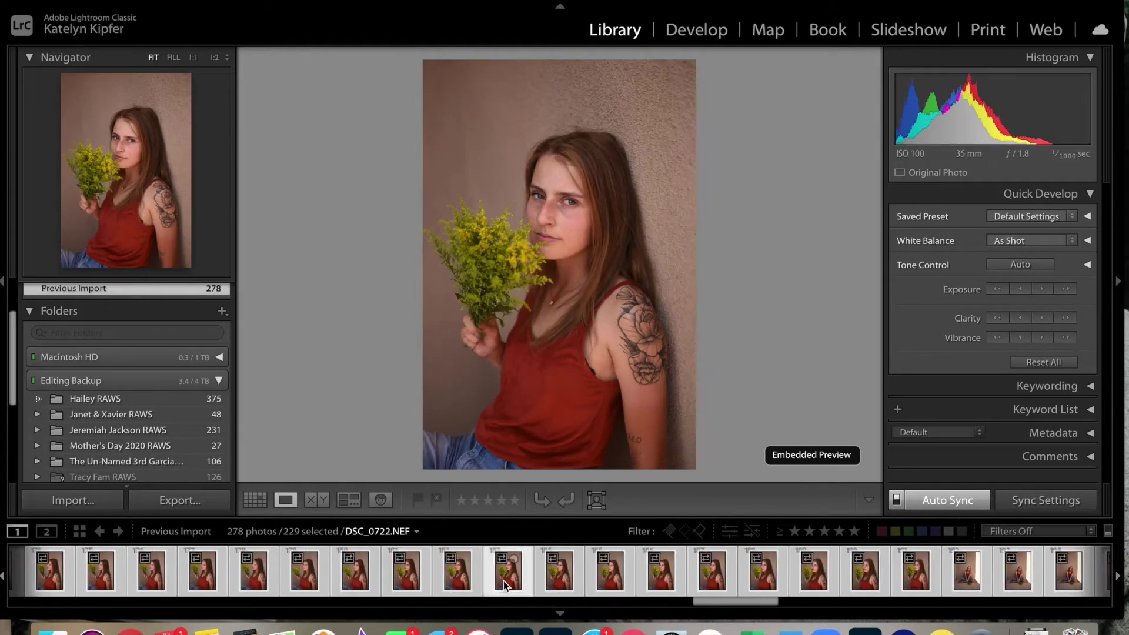
pyautogui.press('Right')
pyautogui.press('Right')
pyautogui.press('Right')
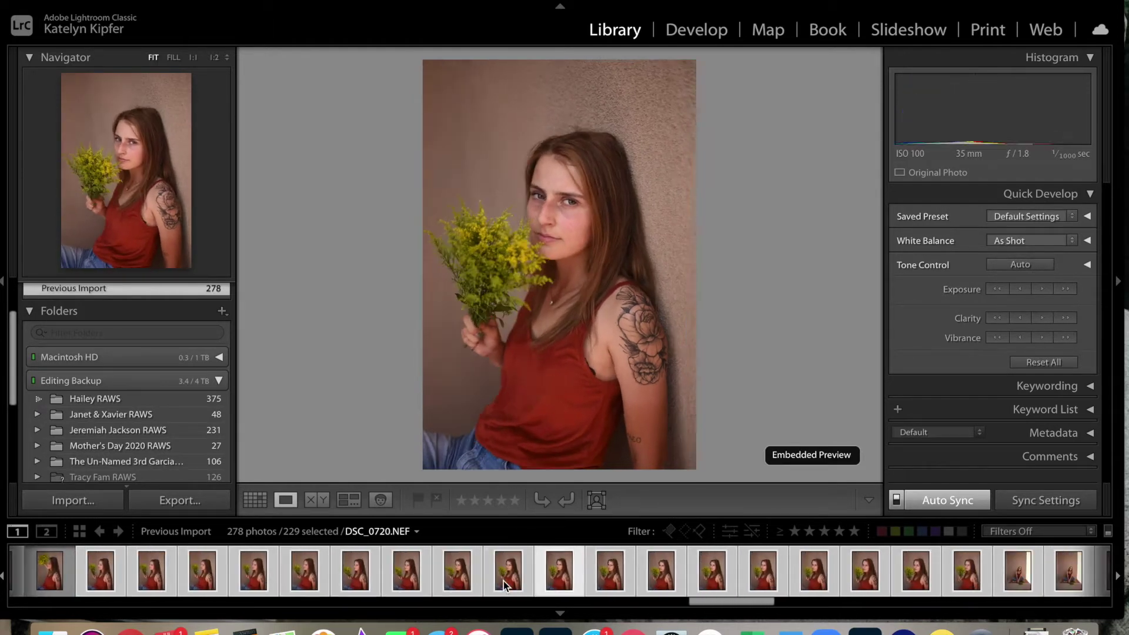
pyautogui.press('Left')
pyautogui.press('Left')
pyautogui.press('Left')
pyautogui.press('Right')
pyautogui.press('Right')
# Step: Remove the flower close-up DSC_0722 from the selection, keeping DSC_0720 and DSC_0721 selected
pyautogui.keyDown('super'); pyautogui.click(503, 581); pyautogui.keyUp('super')
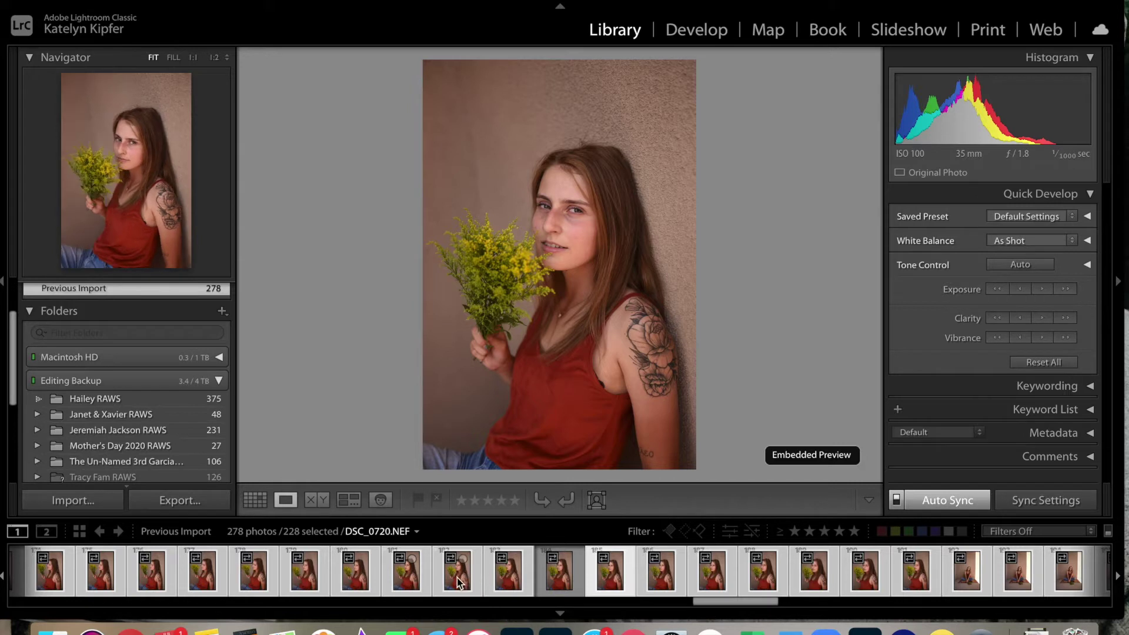
pyautogui.click(460, 582)
pyautogui.keyDown('super'); pyautogui.click(459, 582); pyautogui.keyUp('super')
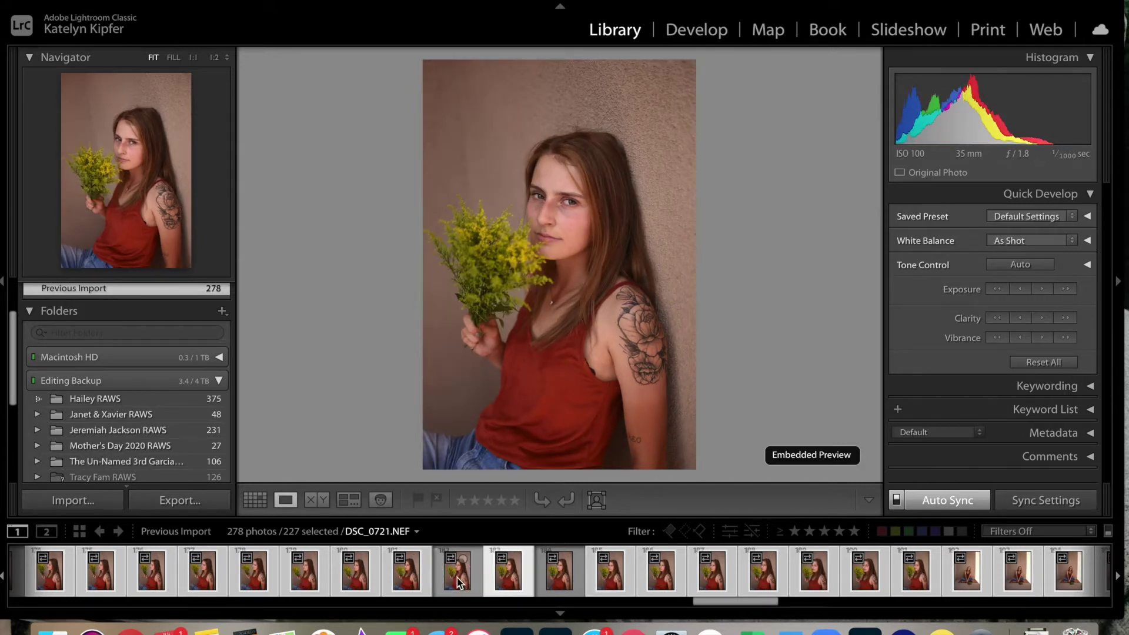
pyautogui.keyDown('super'); pyautogui.click(554, 581); pyautogui.keyUp('super')
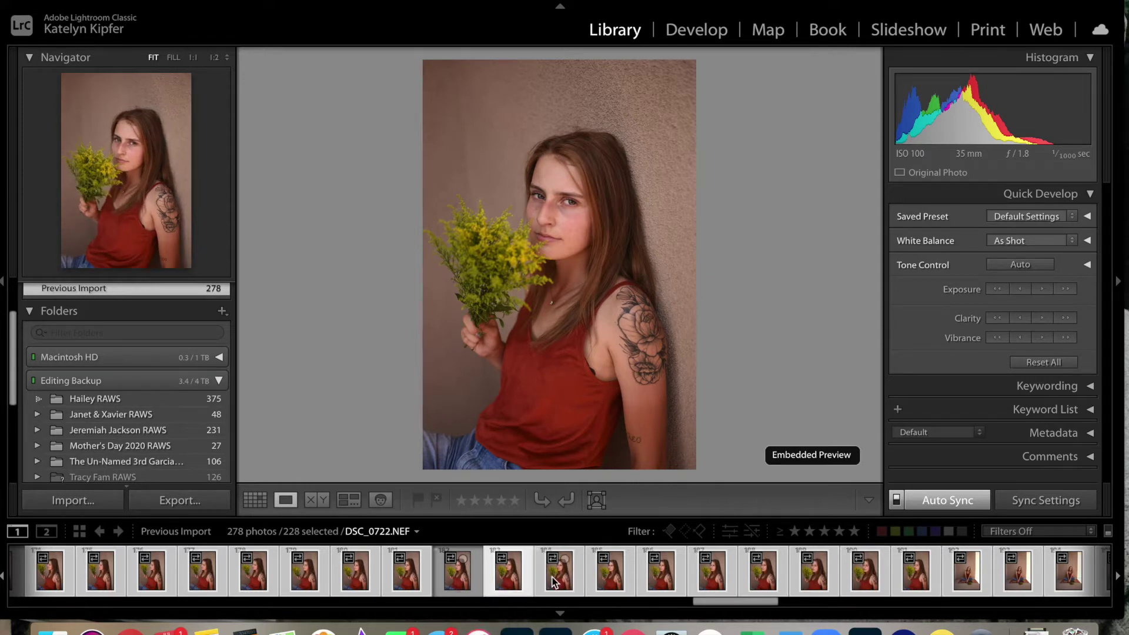
pyautogui.keyDown('super'); pyautogui.click(554, 581); pyautogui.keyUp('super')
pyautogui.keyDown('super'); pyautogui.click(558, 584); pyautogui.keyUp('super')
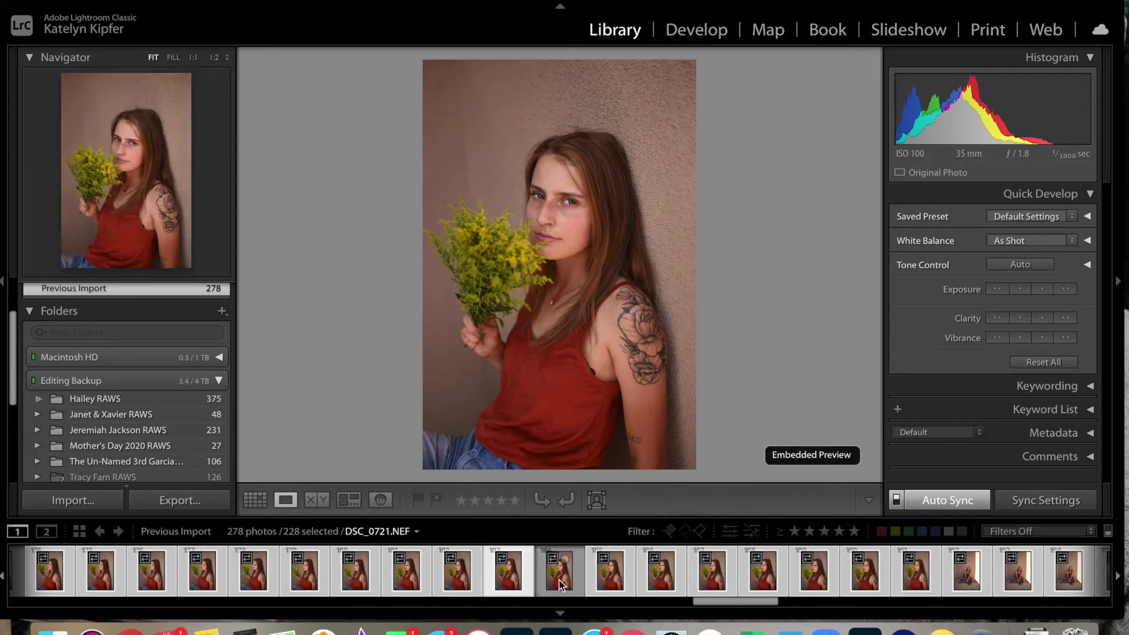
# Step: Review the next flower close-ups and remove DSC_0725 from the selection
pyautogui.press('Right')
pyautogui.press('Right')
pyautogui.press('Right')
pyautogui.press('Right')
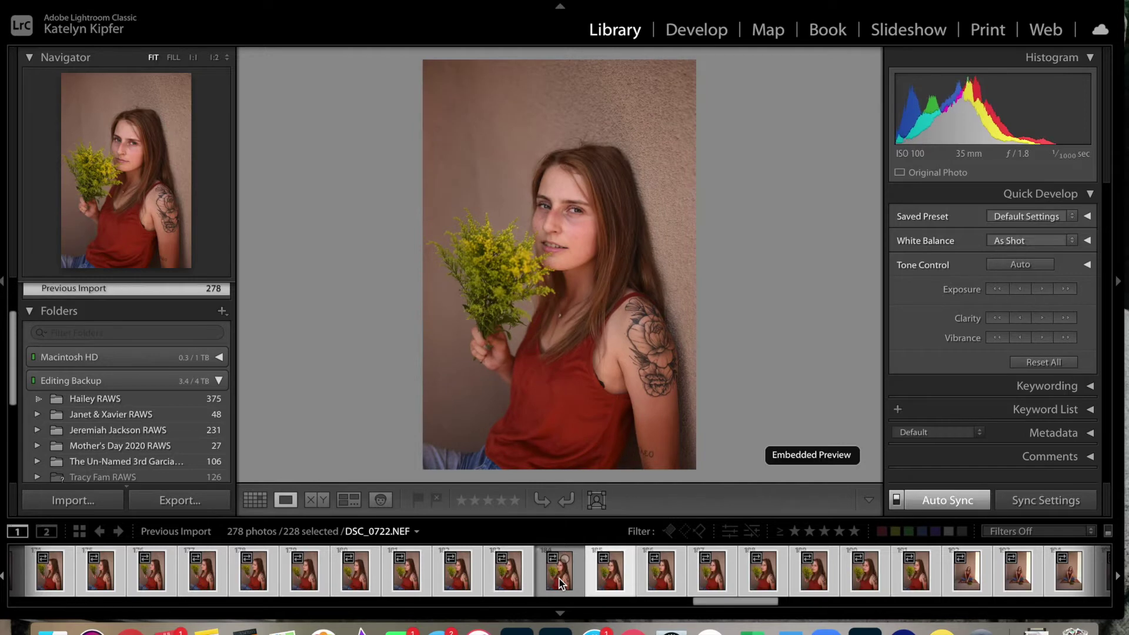
pyautogui.keyDown('super'); pyautogui.click(559, 584); pyautogui.keyUp('super')
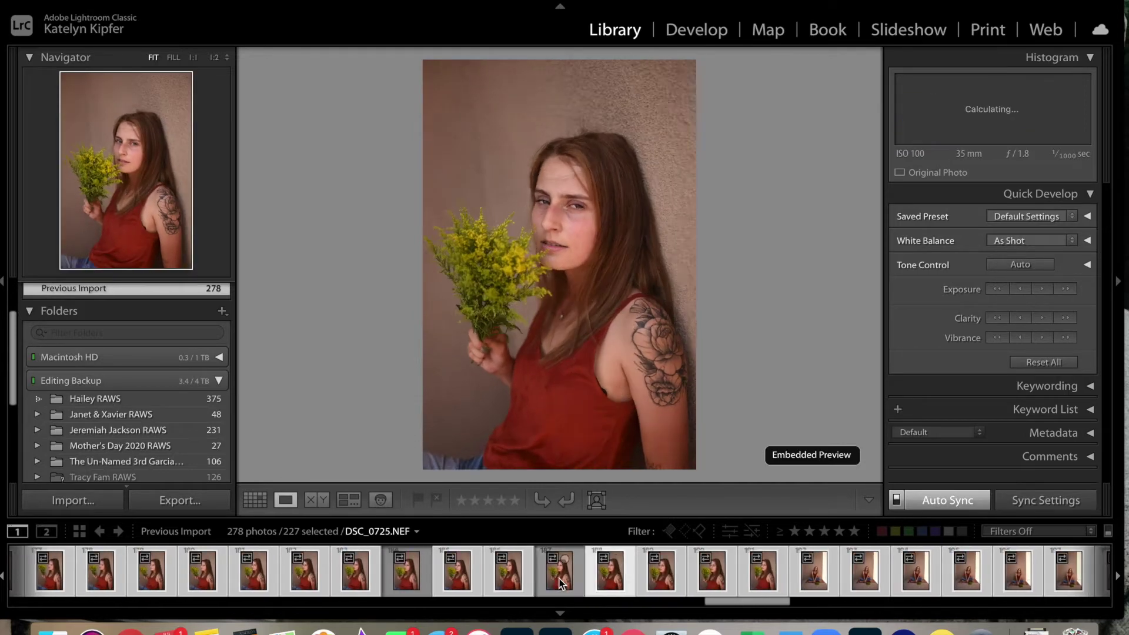
# Step: Remove the flower close-up DSC_0729 and the seated rug photo DSC_0730 from the selection
pyautogui.press('Right')
pyautogui.press('Right')
pyautogui.press('Right')
pyautogui.press('Right')
pyautogui.press('Left')
pyautogui.keyDown('super'); pyautogui.click(559, 584); pyautogui.keyUp('super')
pyautogui.keyDown('super'); pyautogui.click(559, 583); pyautogui.keyUp('super')
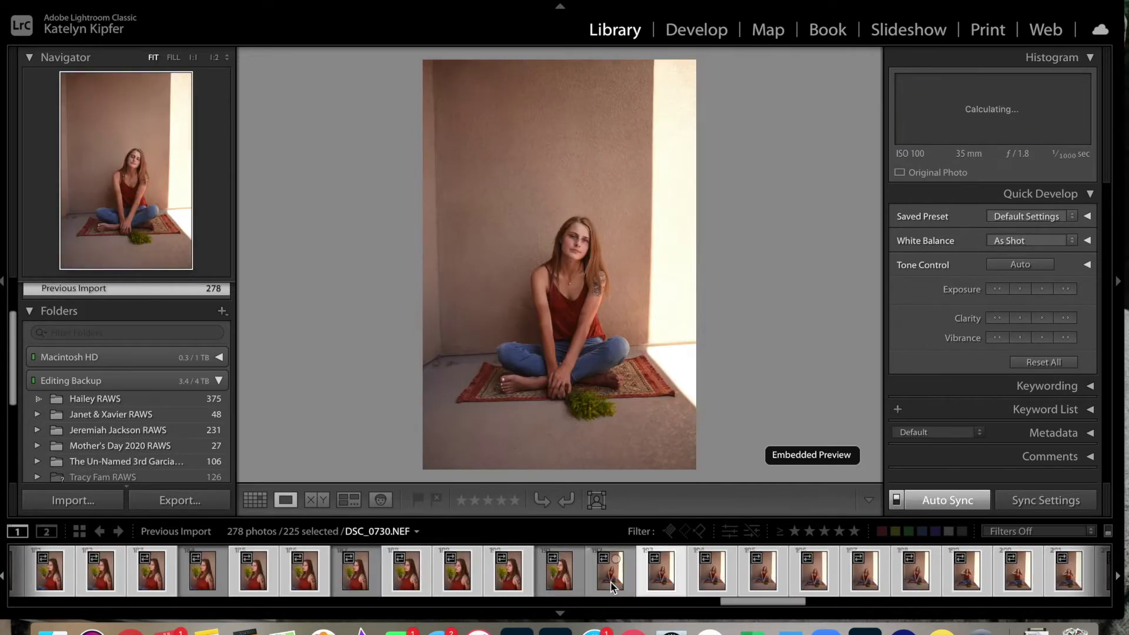
# Step: Remove the rug photo DSC_0731 from the selection and review the following frames up to DSC_0736
pyautogui.press('Right')
pyautogui.press('Right')
pyautogui.press('Right')
pyautogui.keyDown('super'); pyautogui.click(559, 584); pyautogui.keyUp('super')
pyautogui.press('Right')
pyautogui.press('Right')
pyautogui.press('Right')
pyautogui.press('Right')
pyautogui.press('Right')
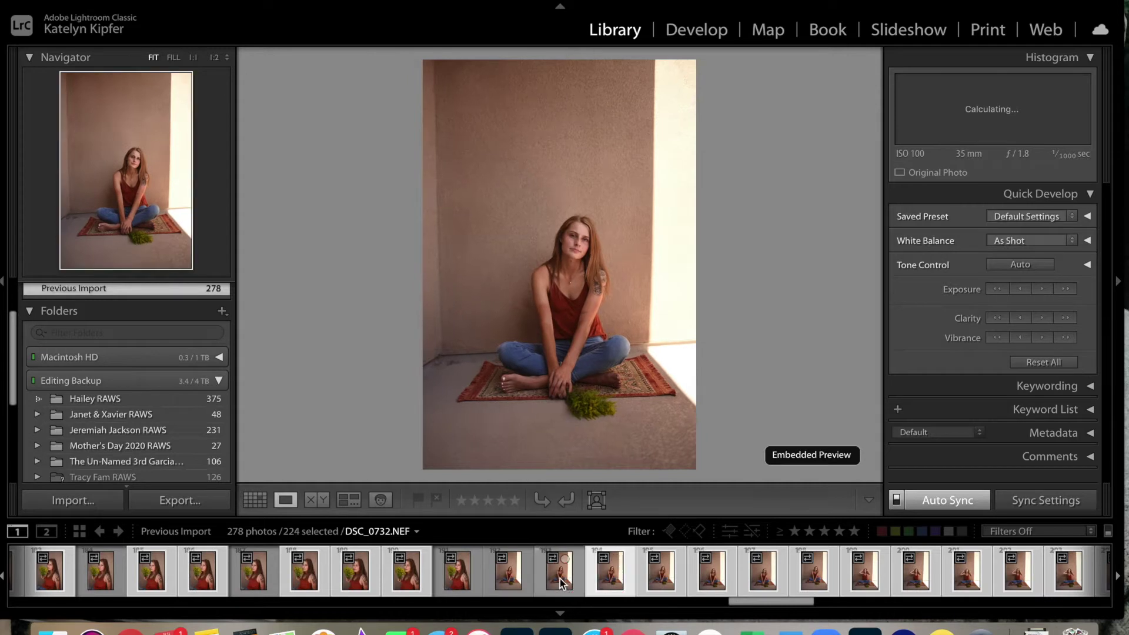
pyautogui.press('Left')
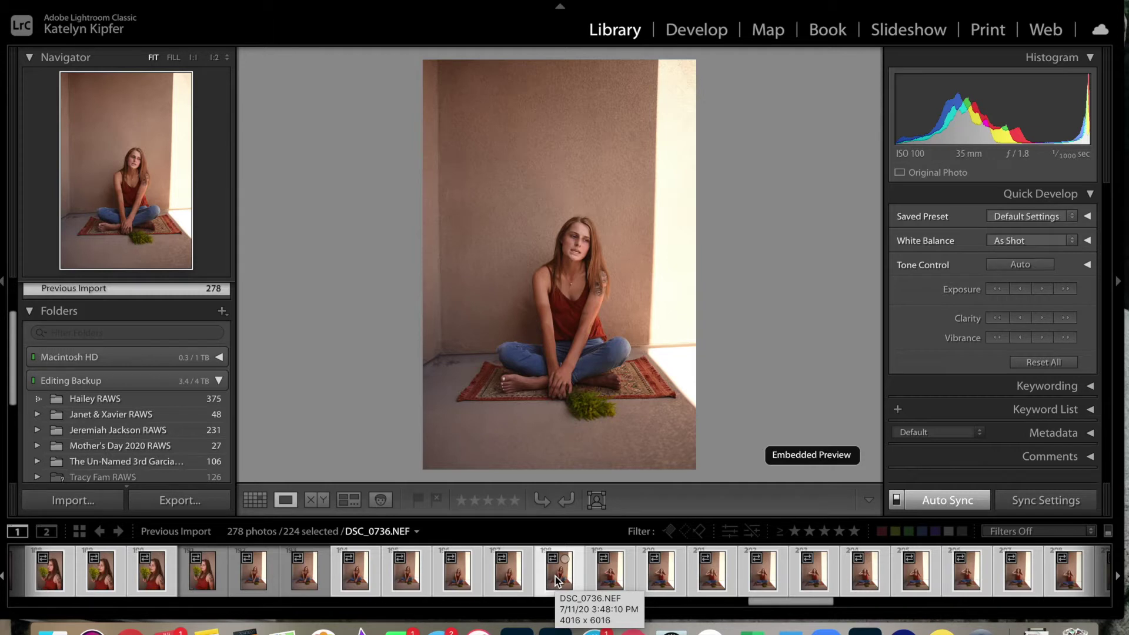
# Step: Remove the rug photos DSC_0736 and DSC_0738 from the selection while advancing past DSC_0740
pyautogui.press('Right')
pyautogui.press('Right')
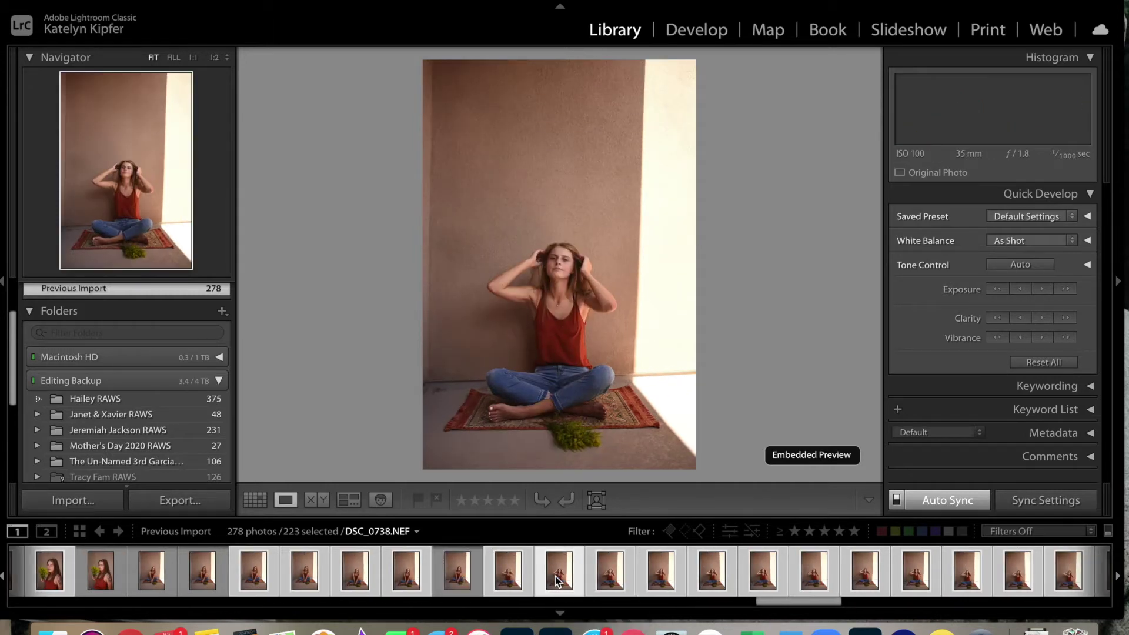
pyautogui.press('Right')
pyautogui.press('Right')
pyautogui.press('Right')
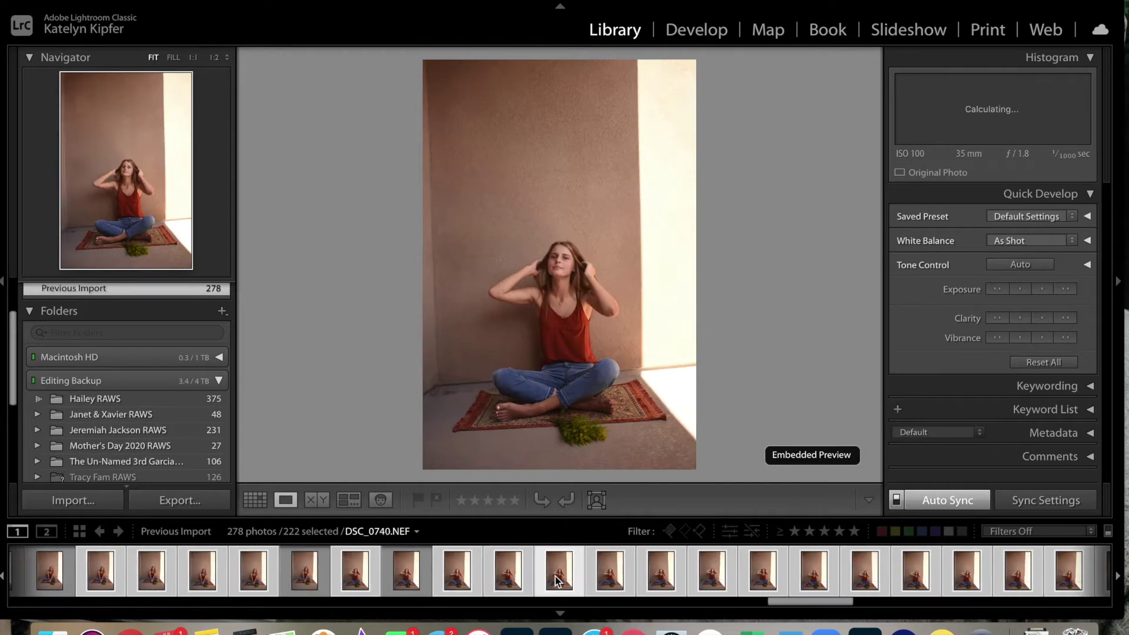
# Step: Review the rug photos with raised hands from DSC_0740 to DSC_0747
pyautogui.press('Right')
pyautogui.press('Right')
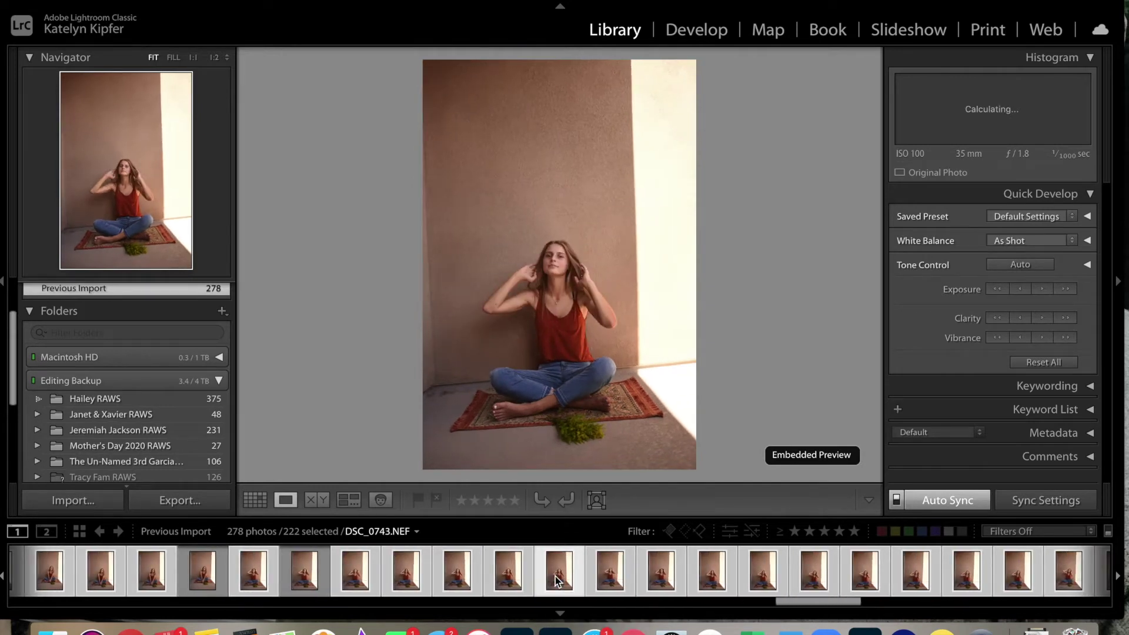
pyautogui.press('Right')
pyautogui.press('Right')
pyautogui.press('Right')
pyautogui.press('Right')
pyautogui.press('Right')
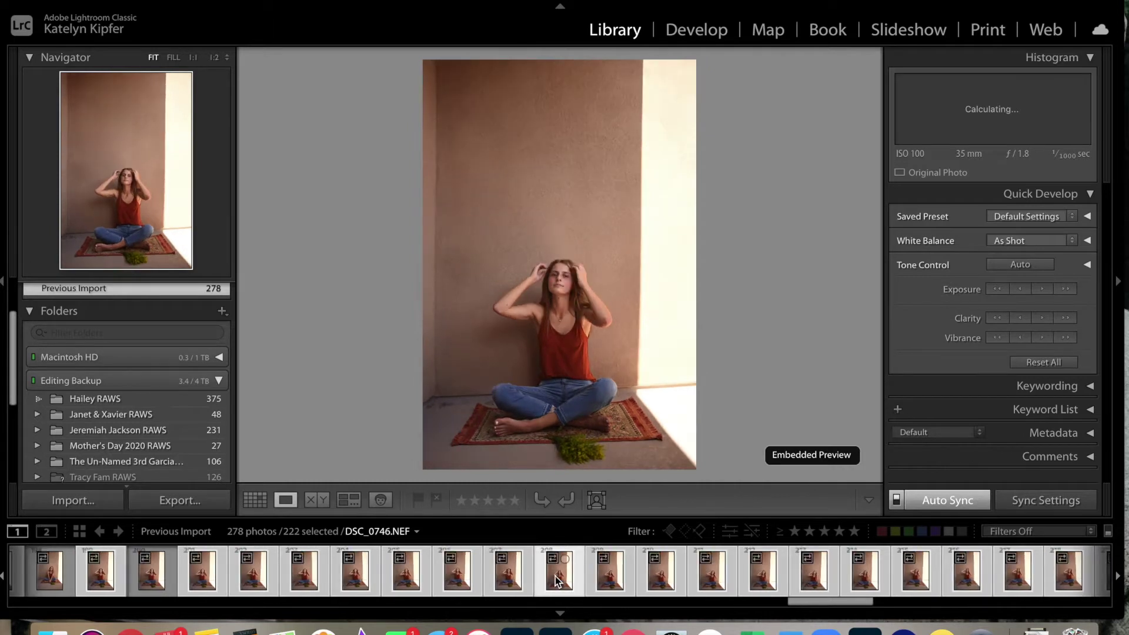
pyautogui.press('Right')
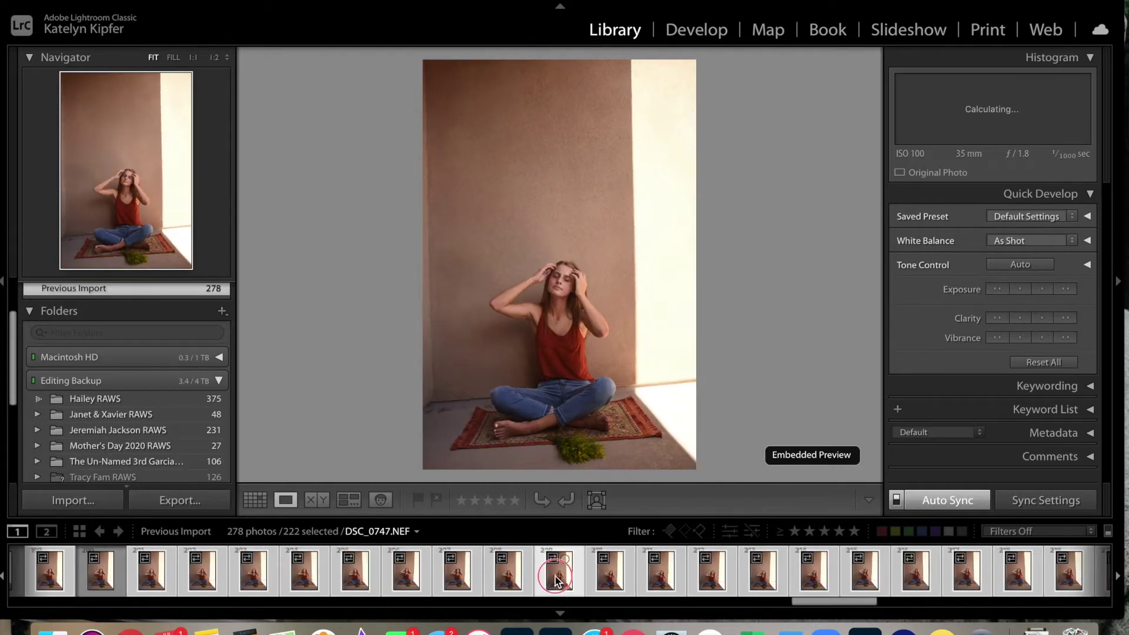
# Step: Remove the rug photos with raised hands DSC_0747 and DSC_0753 from the selection
pyautogui.press('Right')
pyautogui.press('Right')
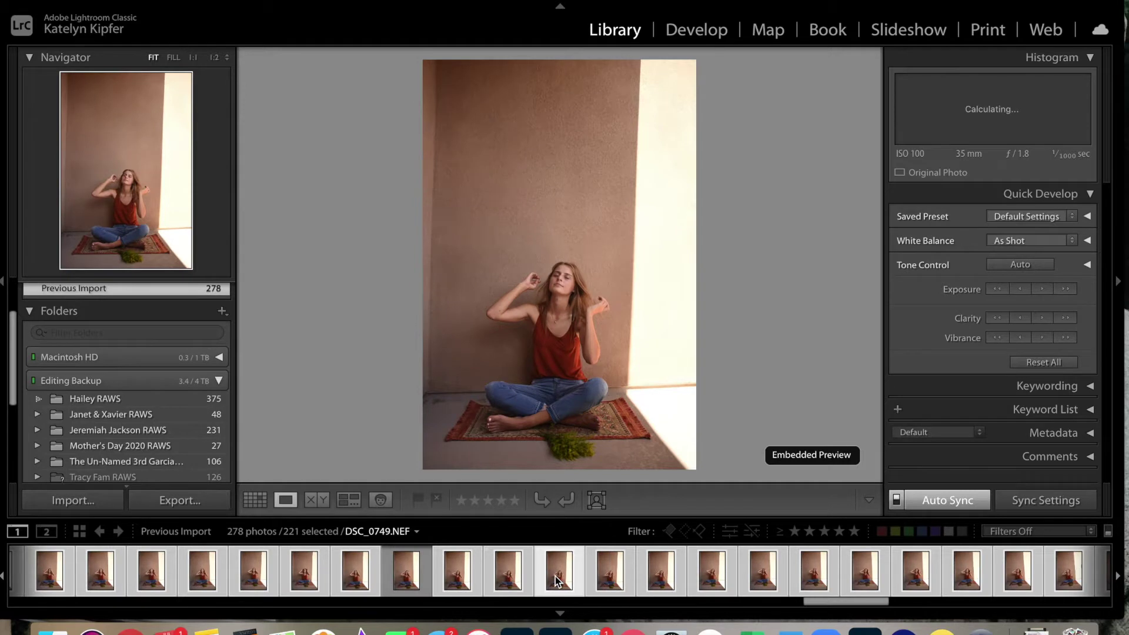
pyautogui.press('Right')
pyautogui.press('Right')
pyautogui.press('Right')
pyautogui.press('Right')
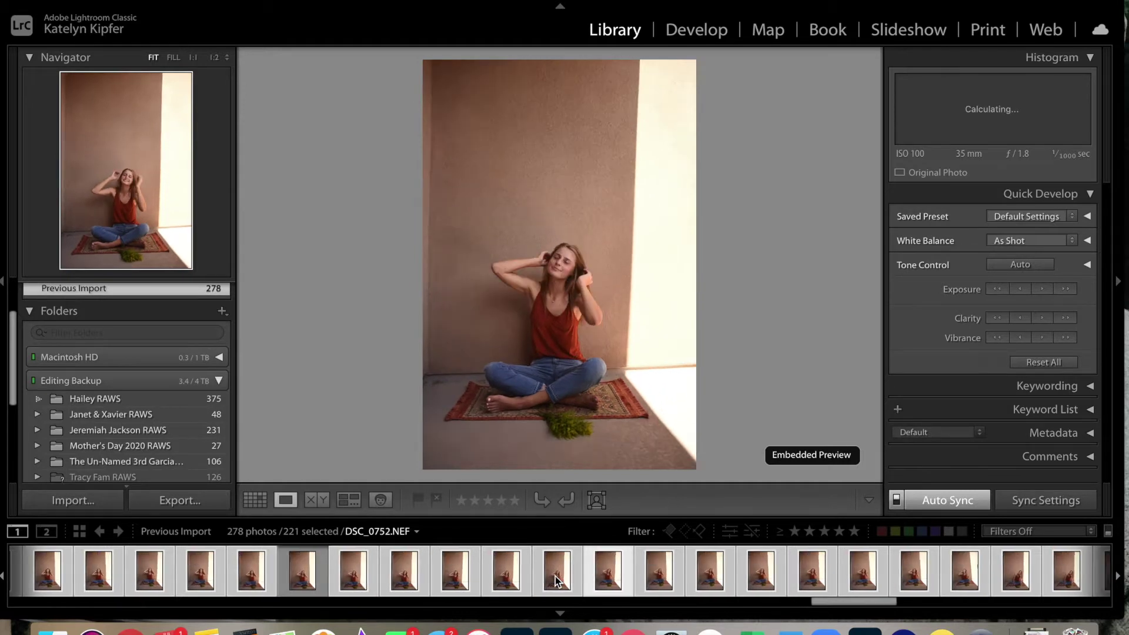
pyautogui.keyDown('super'); pyautogui.click(555, 576); pyautogui.keyUp('super')
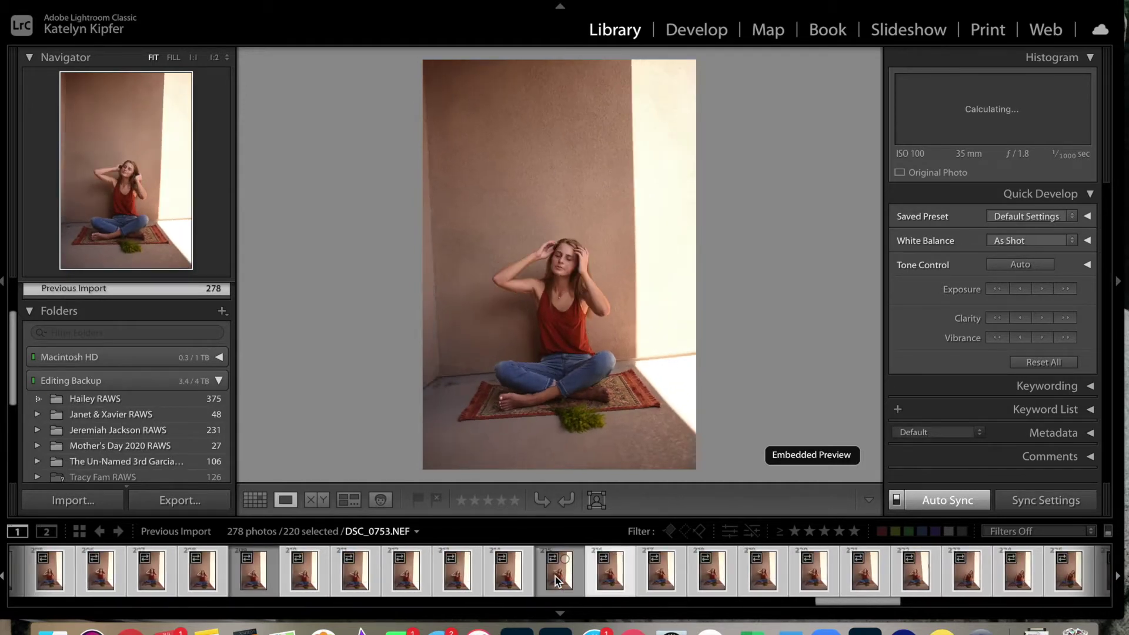
# Step: Remove the raised-hands photo DSC_0758 and the head-on-hand photo DSC_0761 from the selection
pyautogui.press('Right')
pyautogui.press('Right')
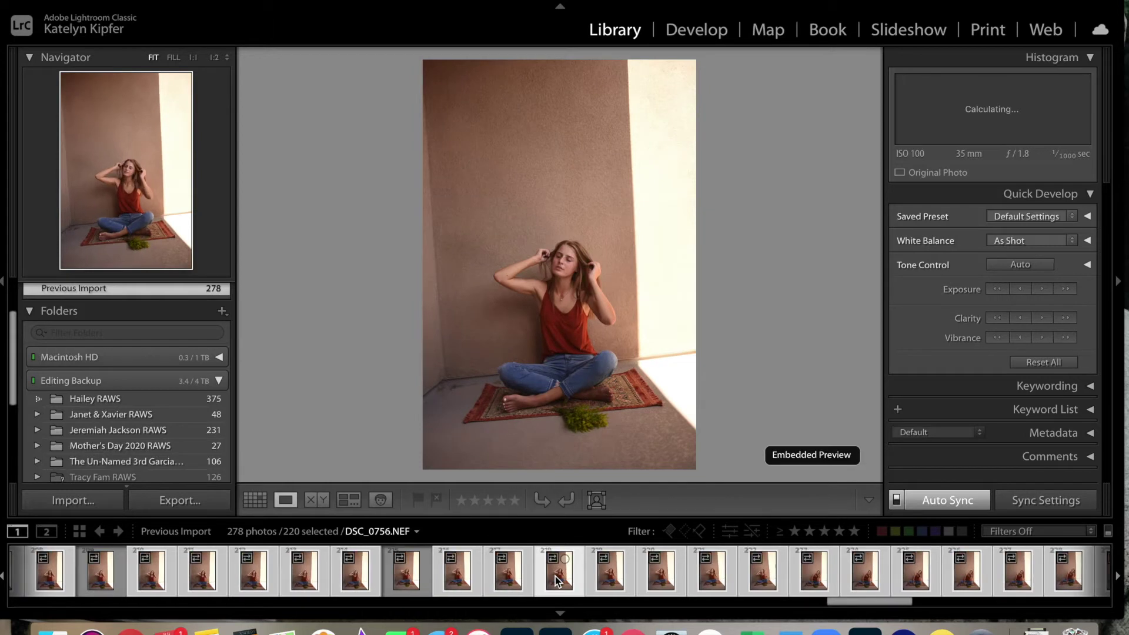
pyautogui.press('Right')
pyautogui.press('Right')
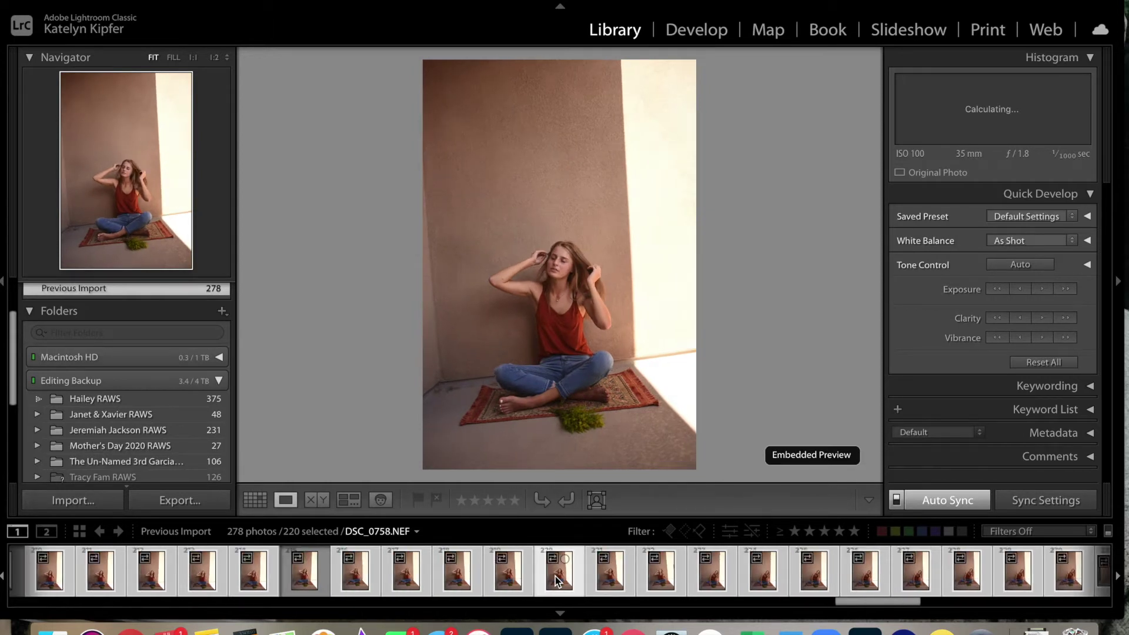
pyautogui.keyDown('super'); pyautogui.click(555, 577); pyautogui.keyUp('super')
pyautogui.press('Right')
pyautogui.press('Right')
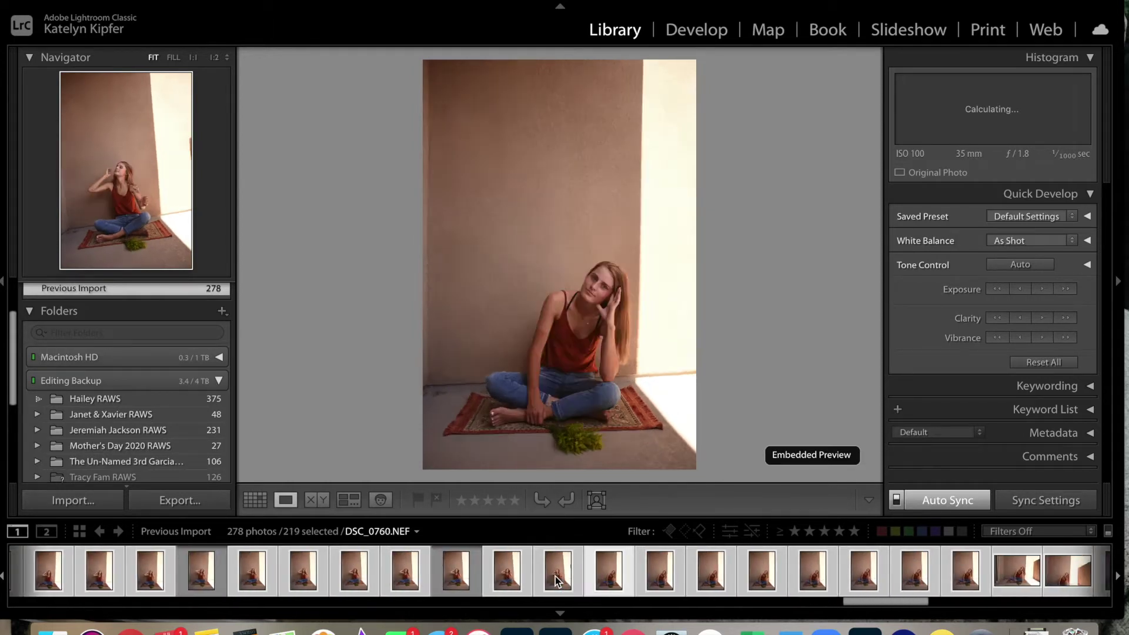
pyautogui.keyDown('super'); pyautogui.click(555, 576); pyautogui.keyUp('super')
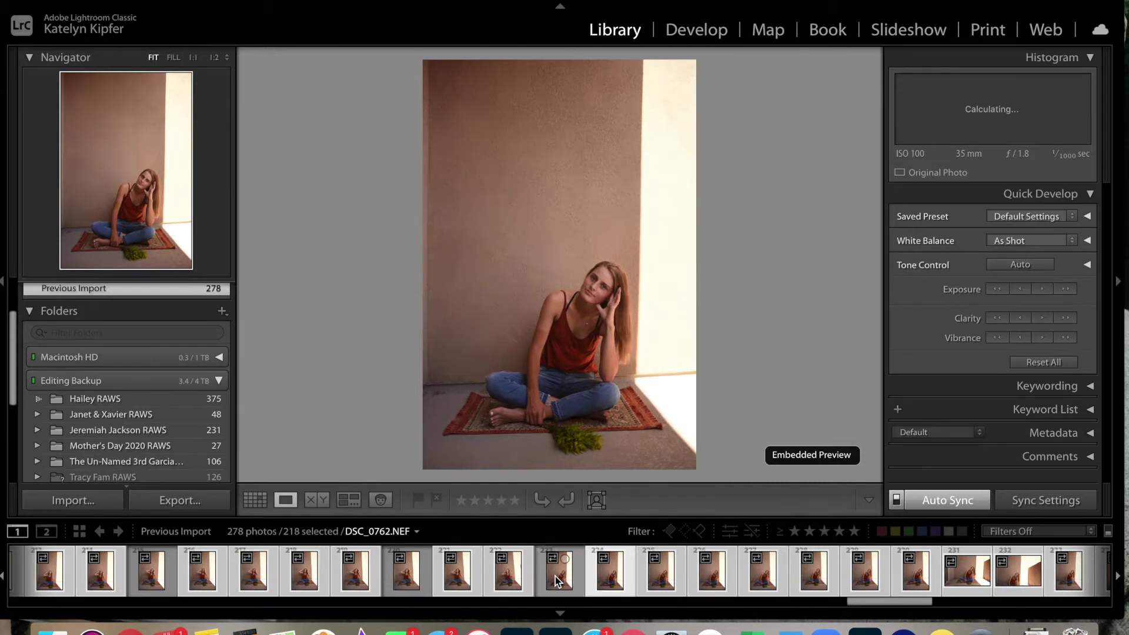
# Step: Remove the head-on-hand rug photo DSC_0767 from the selection and advance to the landscape frame DSC_0769
pyautogui.keyDown('super'); pyautogui.click(555, 576); pyautogui.keyUp('super')
pyautogui.press('Right')
pyautogui.press('Right')
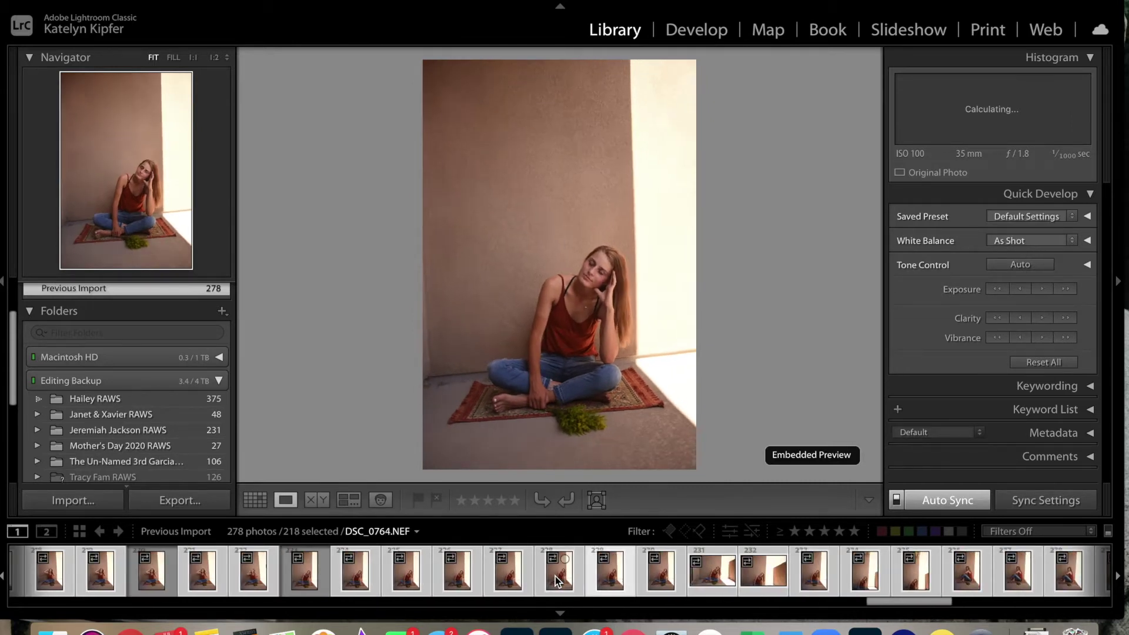
pyautogui.press('Right')
pyautogui.press('Right')
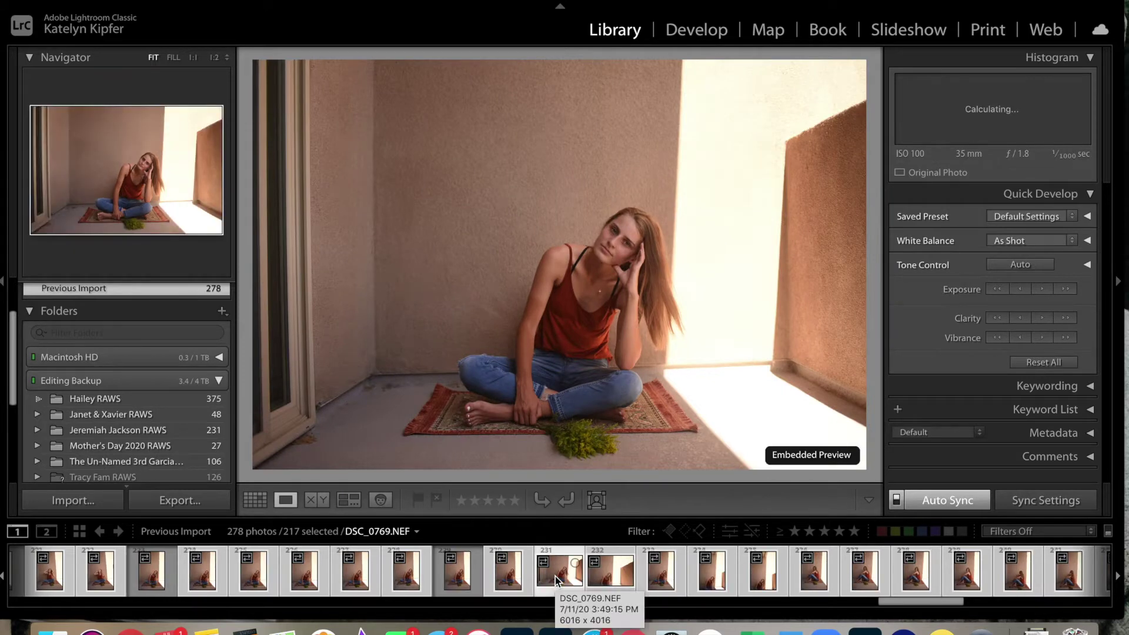
# Step: Remove the landscape photo DSC_0769 and the upright photos DSC_0771 and DSC_0773 from the selection
pyautogui.keyDown('super'); pyautogui.click(555, 576); pyautogui.keyUp('super')
pyautogui.keyDown('super'); pyautogui.click(555, 576); pyautogui.keyUp('super')
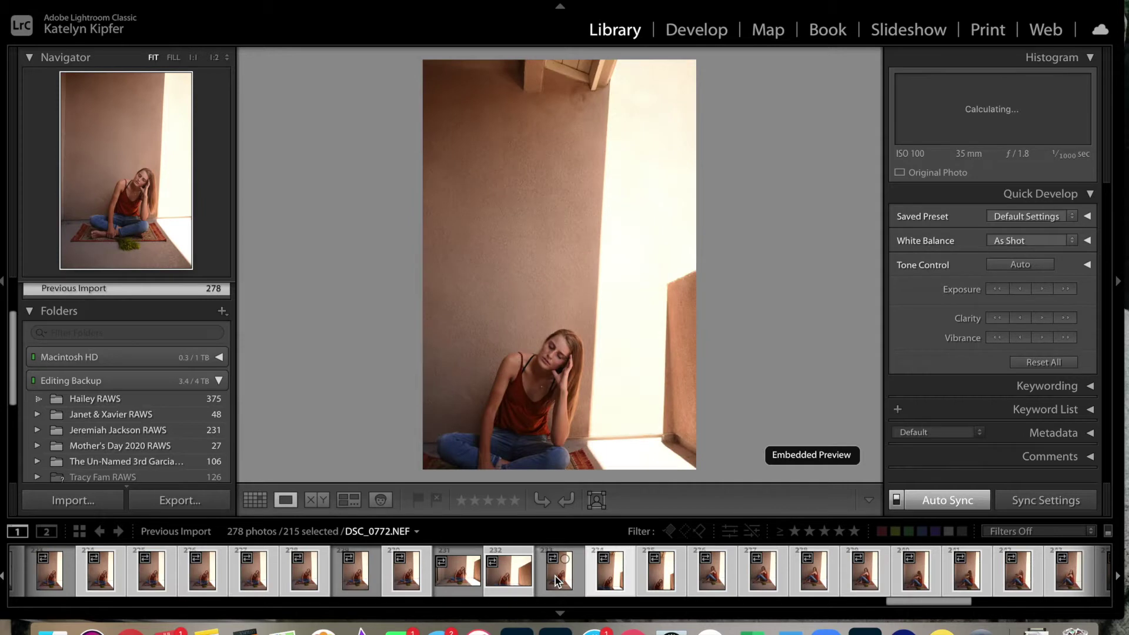
pyautogui.keyDown('super'); pyautogui.click(555, 579); pyautogui.keyUp('super')
pyautogui.press('Right')
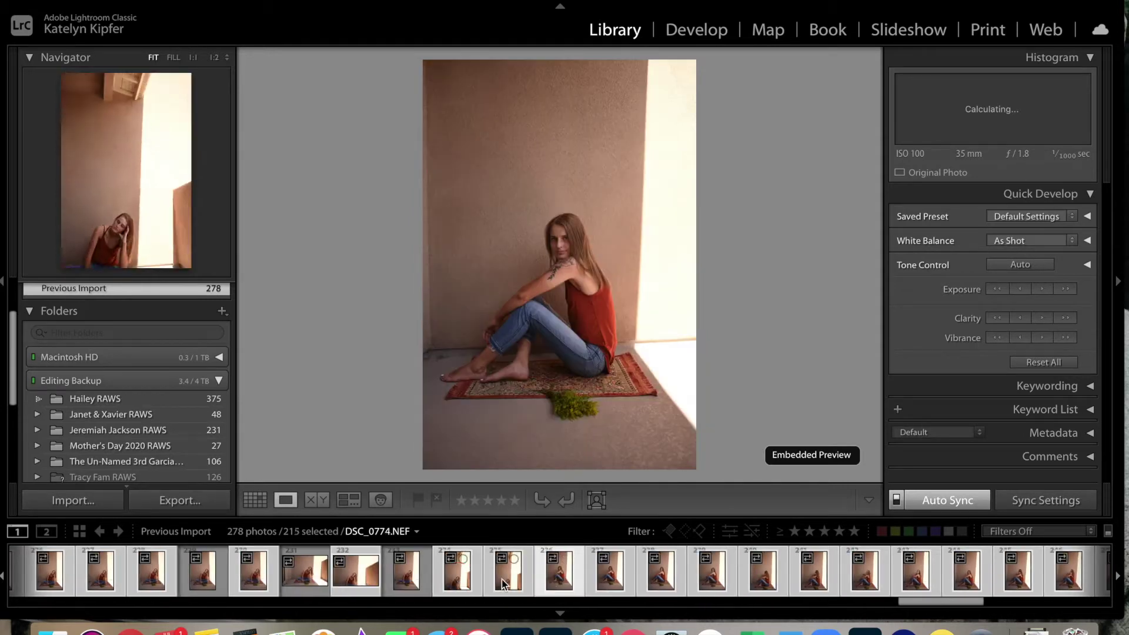
pyautogui.press('Right')
pyautogui.press('Right')
pyautogui.press('Right')
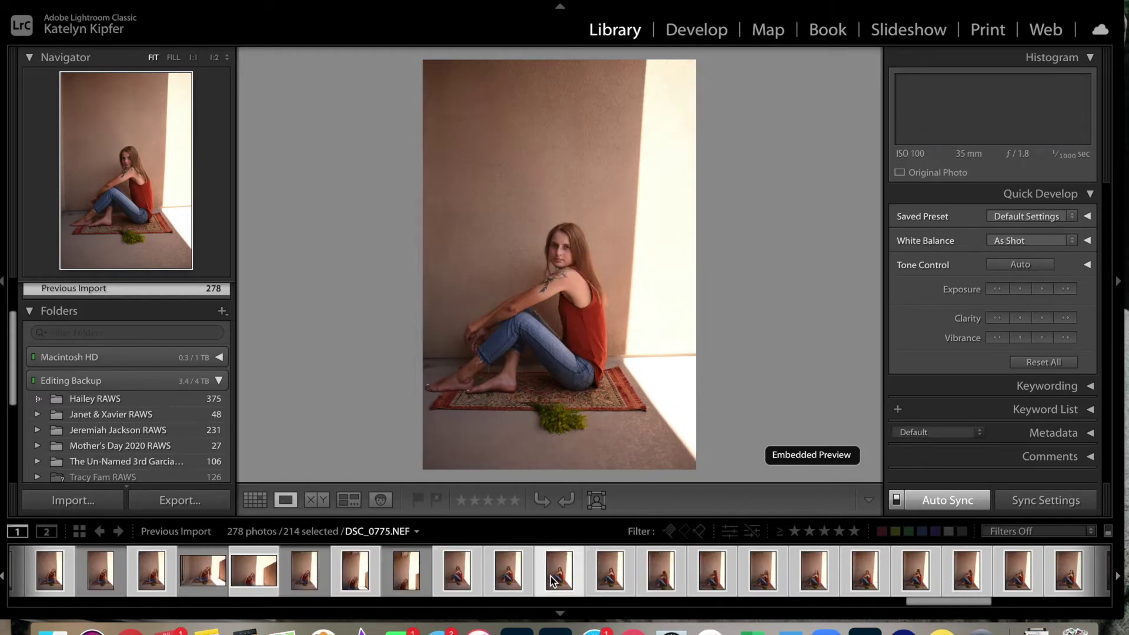
# Step: Review the side-seated rug photos up to DSC_0785 for frames worth dropping
pyautogui.press('Right')
pyautogui.press('Right')
pyautogui.press('Right')
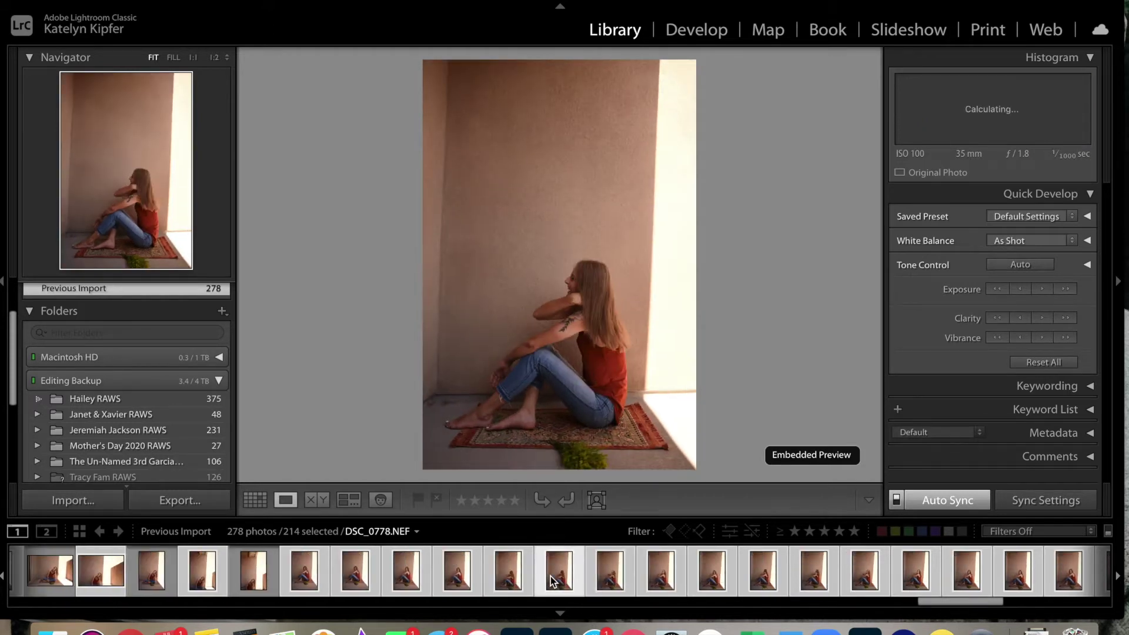
pyautogui.press('Right')
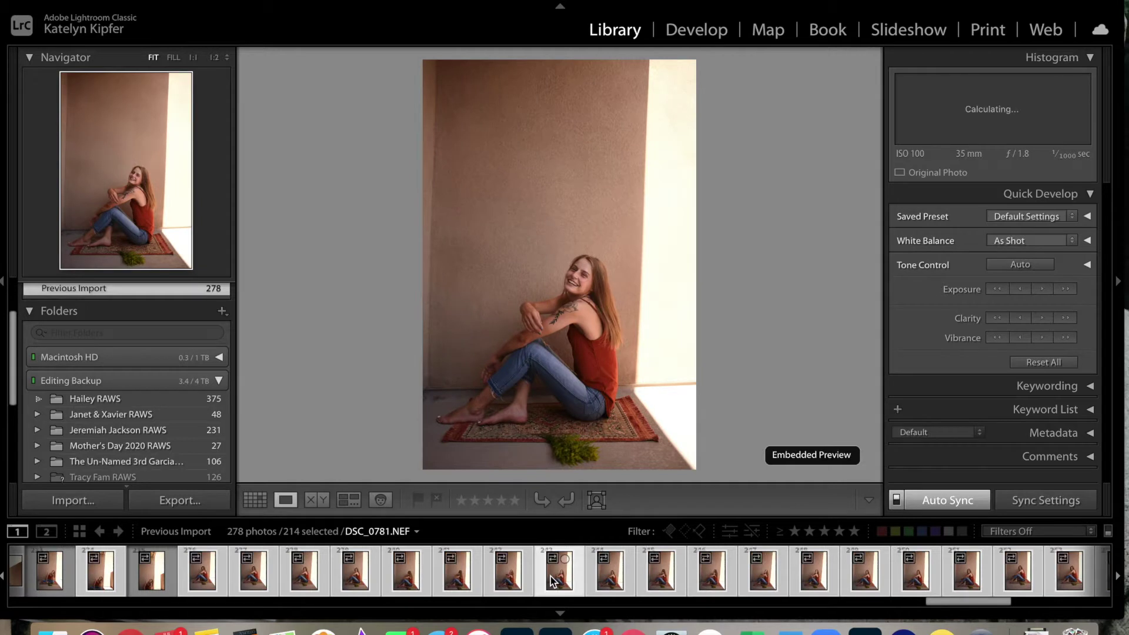
pyautogui.press('Right')
pyautogui.press('Right')
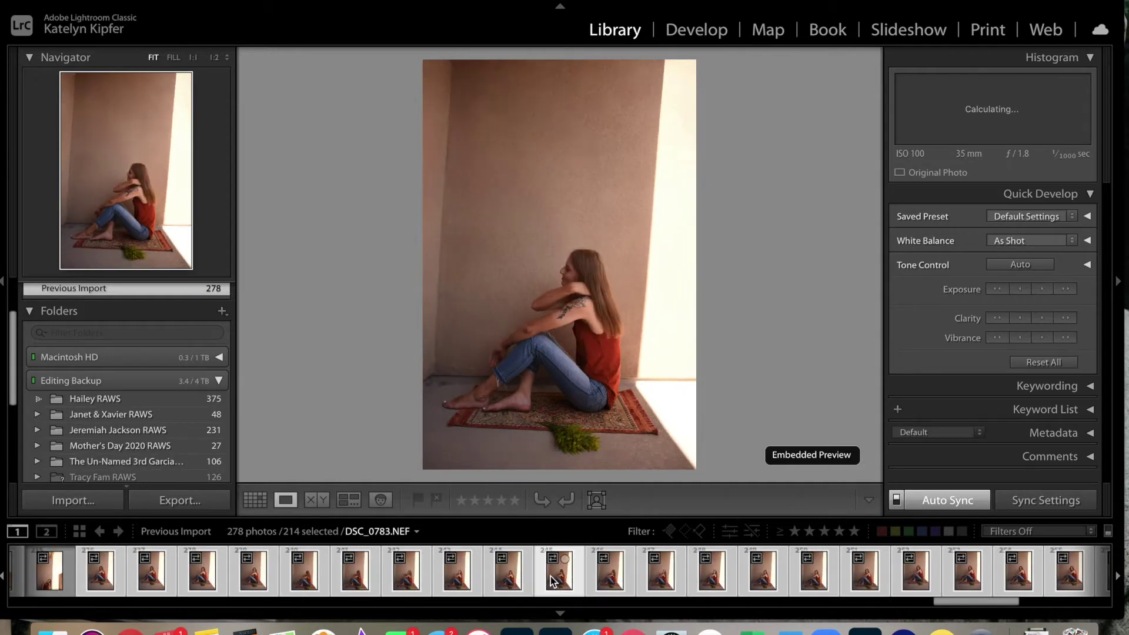
pyautogui.press('Right')
pyautogui.press('Right')
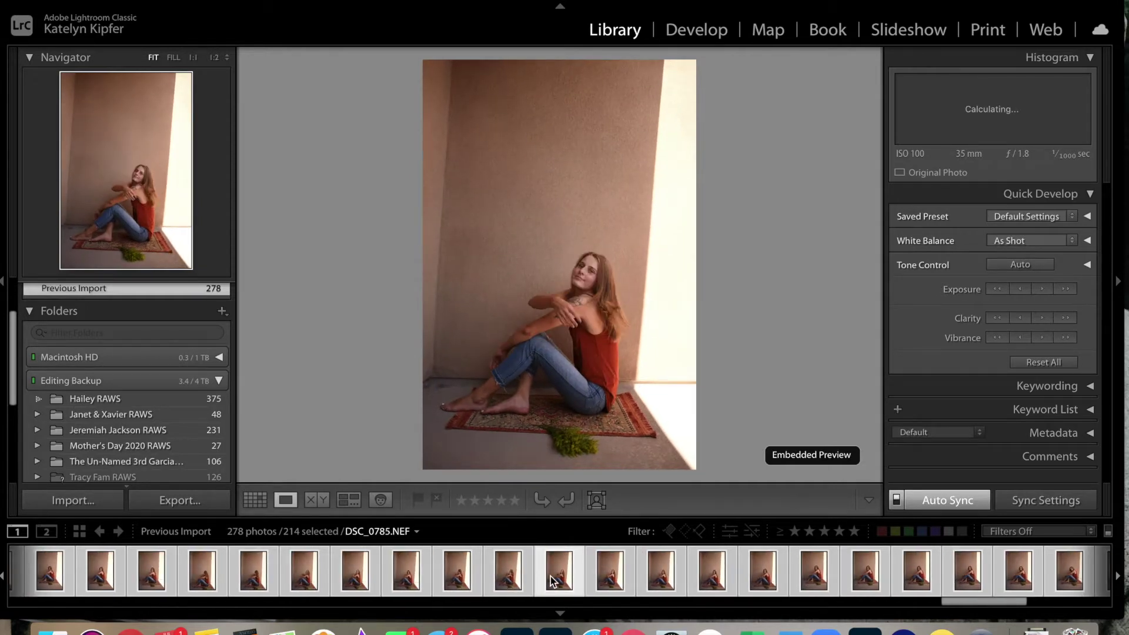
# Step: Remove the side-seated rug photos DSC_0785 and DSC_0787 from the selection
pyautogui.press('Right')
pyautogui.press('Right')
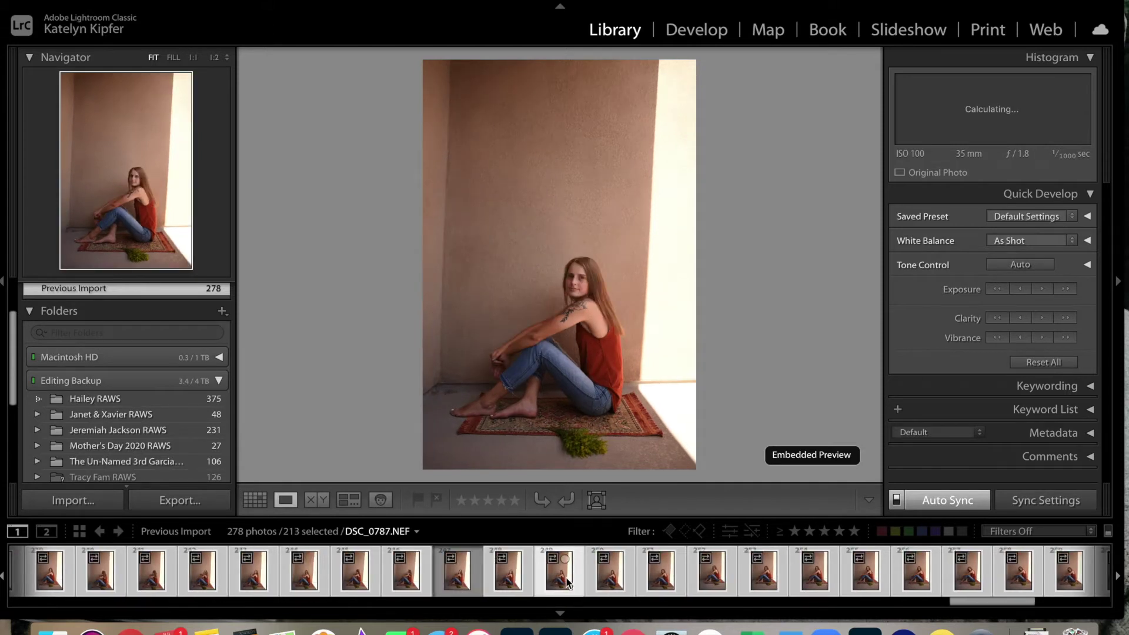
pyautogui.press('Right')
pyautogui.press('Right')
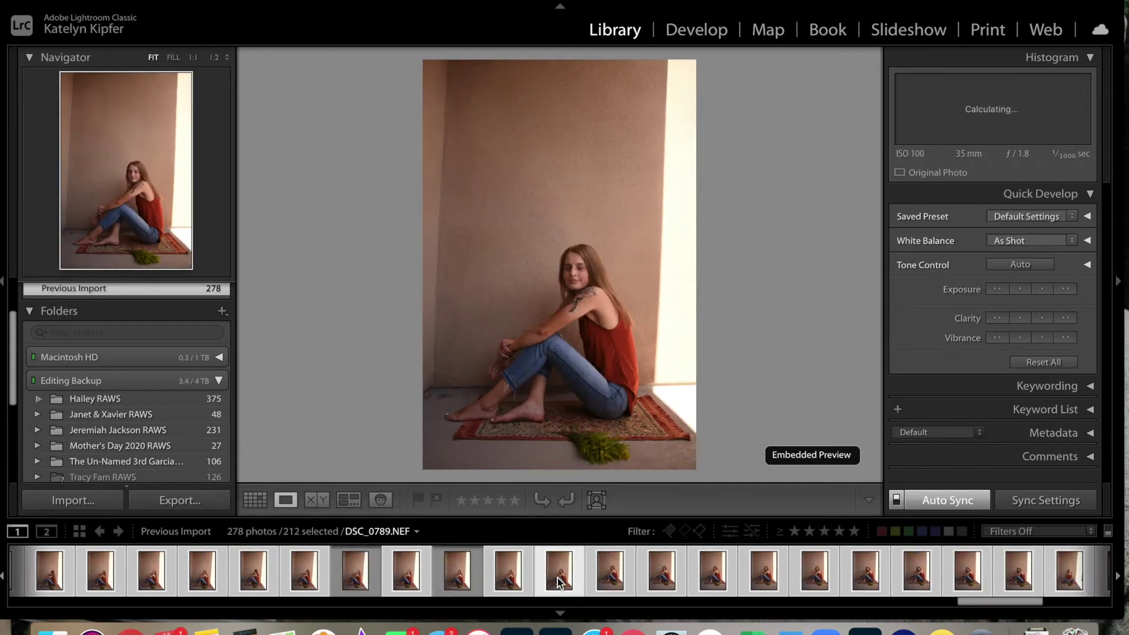
# Step: Review the side-seated frames following DSC_0789 and remove DSC_0793 from the selection
pyautogui.press('Right')
pyautogui.press('Right')
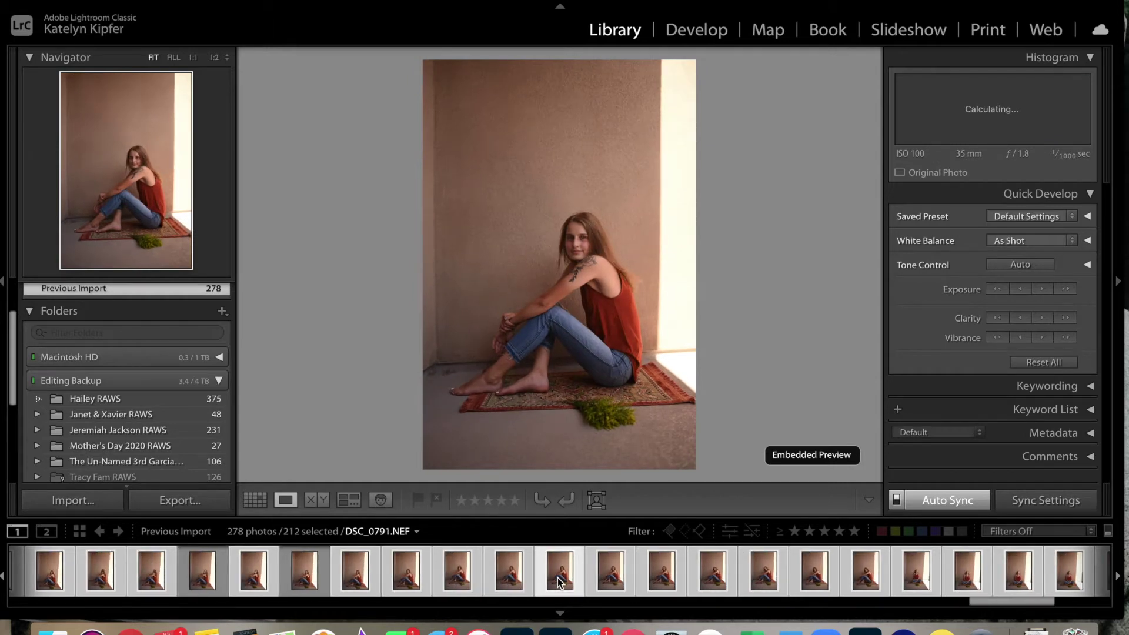
pyautogui.press('Right')
pyautogui.press('Right')
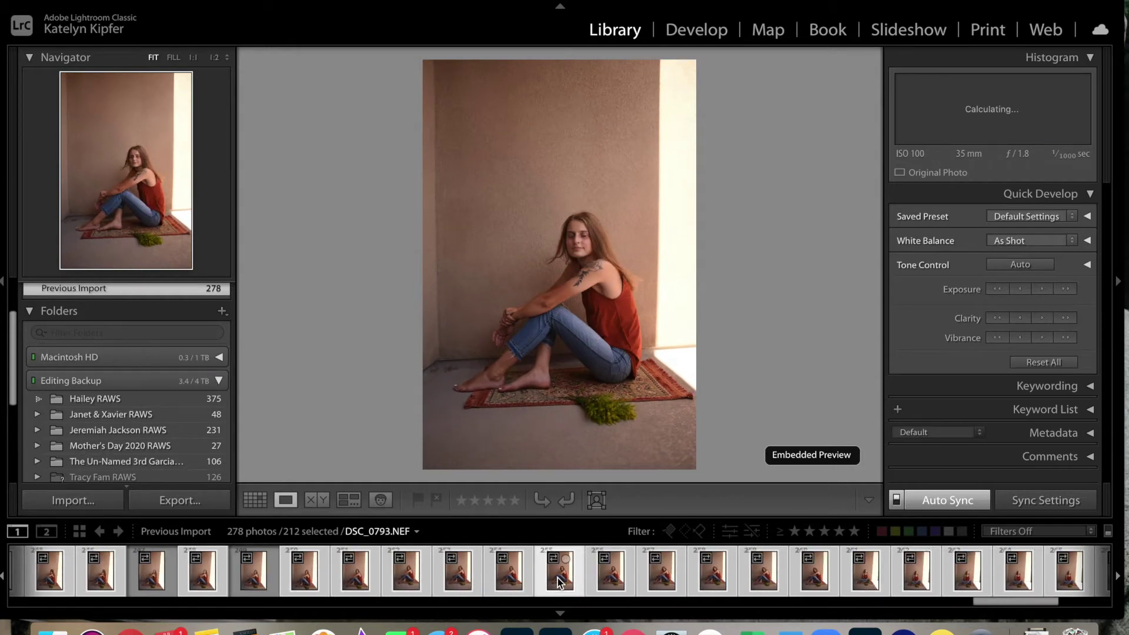
pyautogui.press('Right')
pyautogui.press('Right')
pyautogui.press('Right')
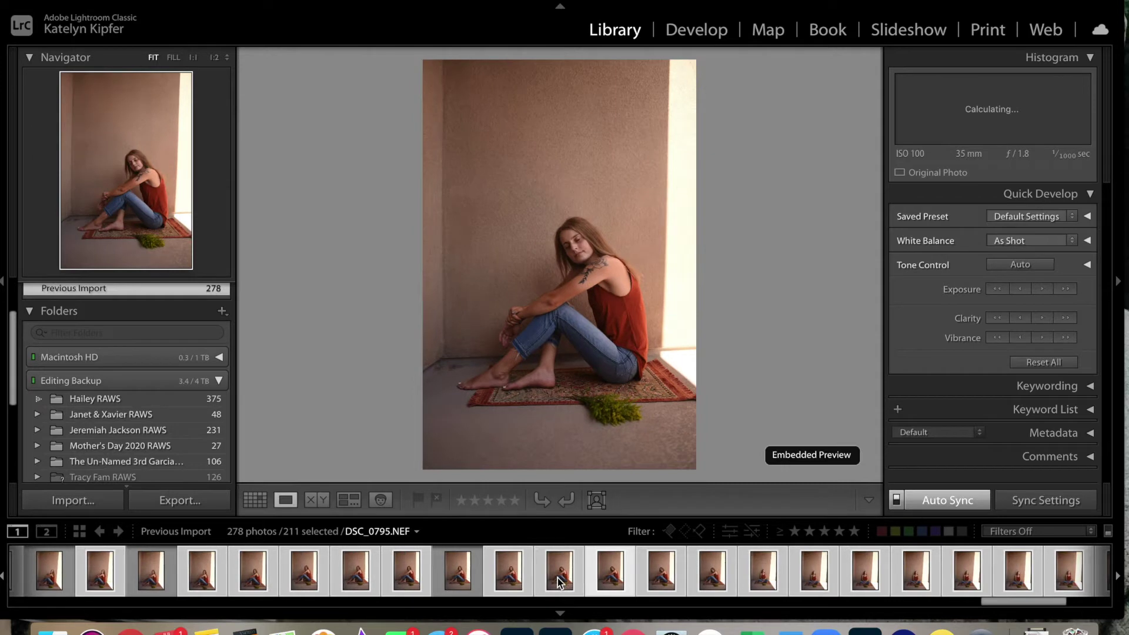
# Step: Compare the side-seated photos DSC_0796 and DSC_0797, and remove DSC_0796 from the selection
pyautogui.press('/')
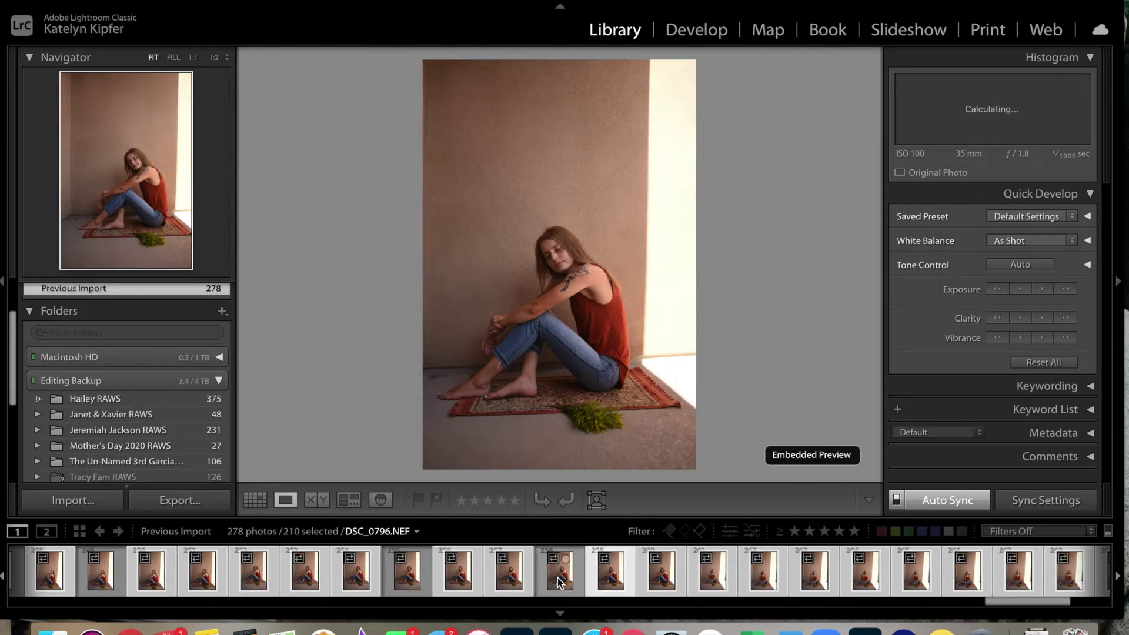
pyautogui.hotkey('shift', 'Right')
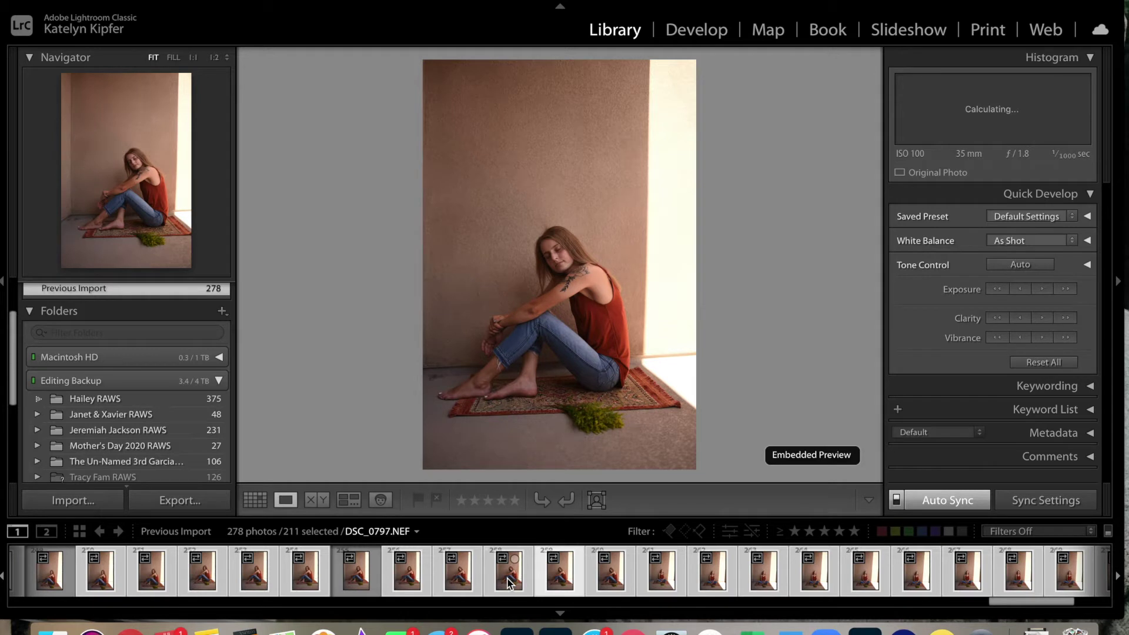
pyautogui.press('Right')
pyautogui.press('Right')
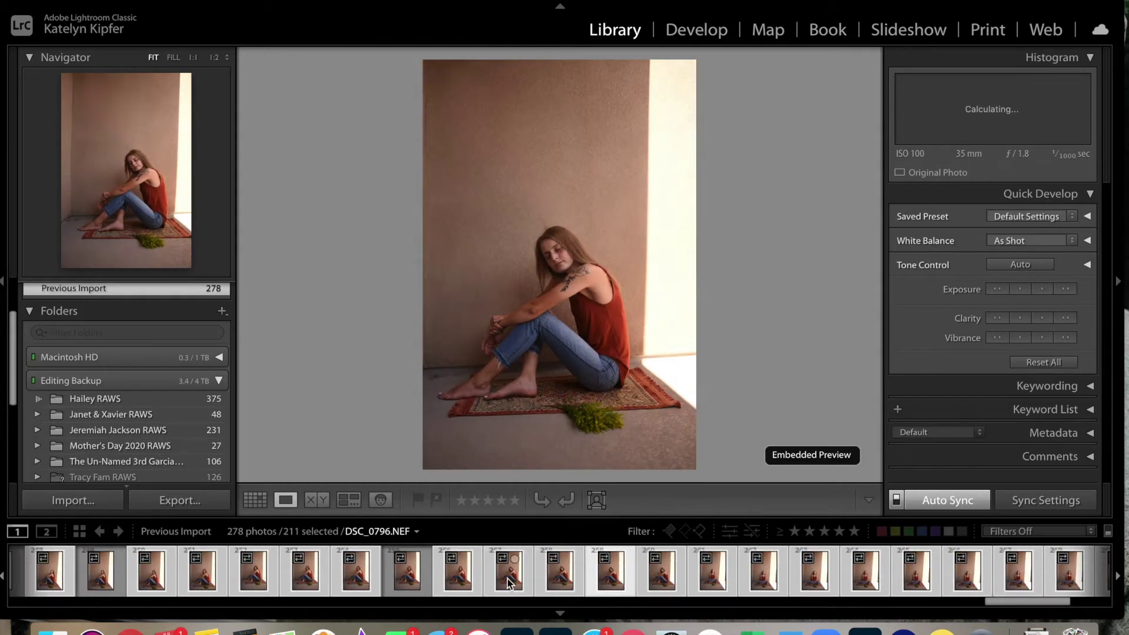
pyautogui.press('Right')
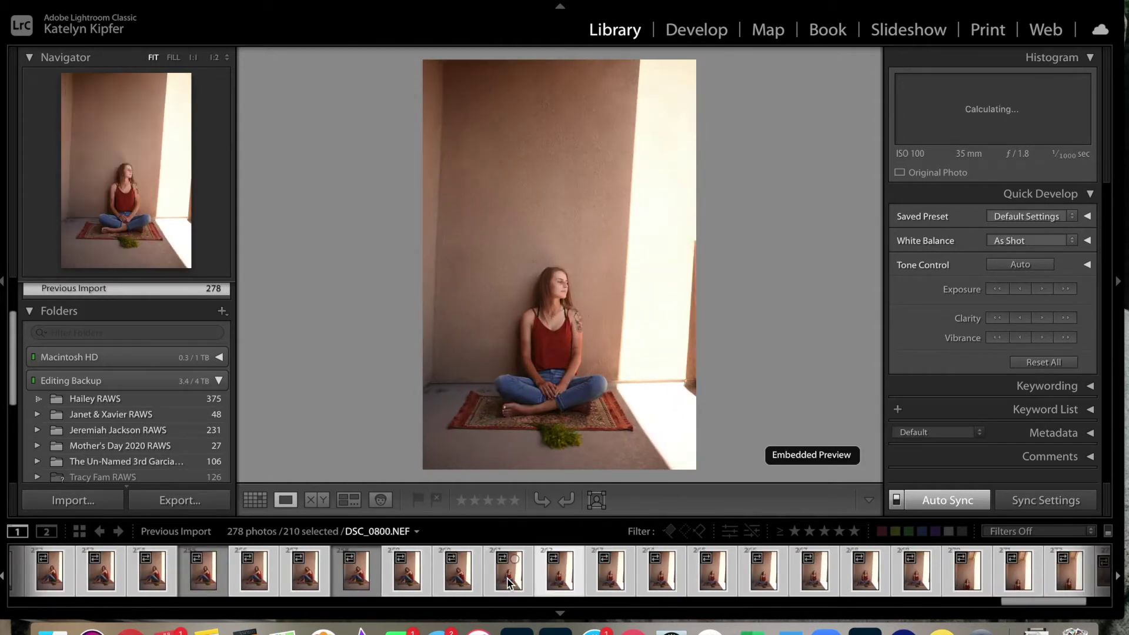
# Step: Keep the cross-legged rug photo DSC_0800 in the selection and remove DSC_0802 instead
pyautogui.press('Right')
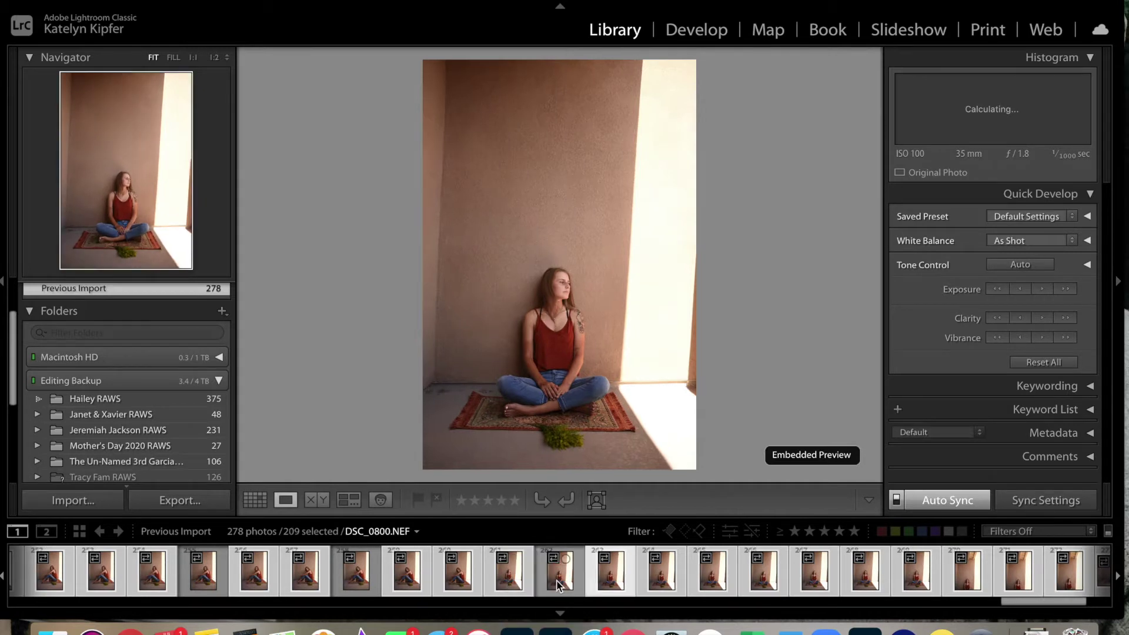
pyautogui.press('Right')
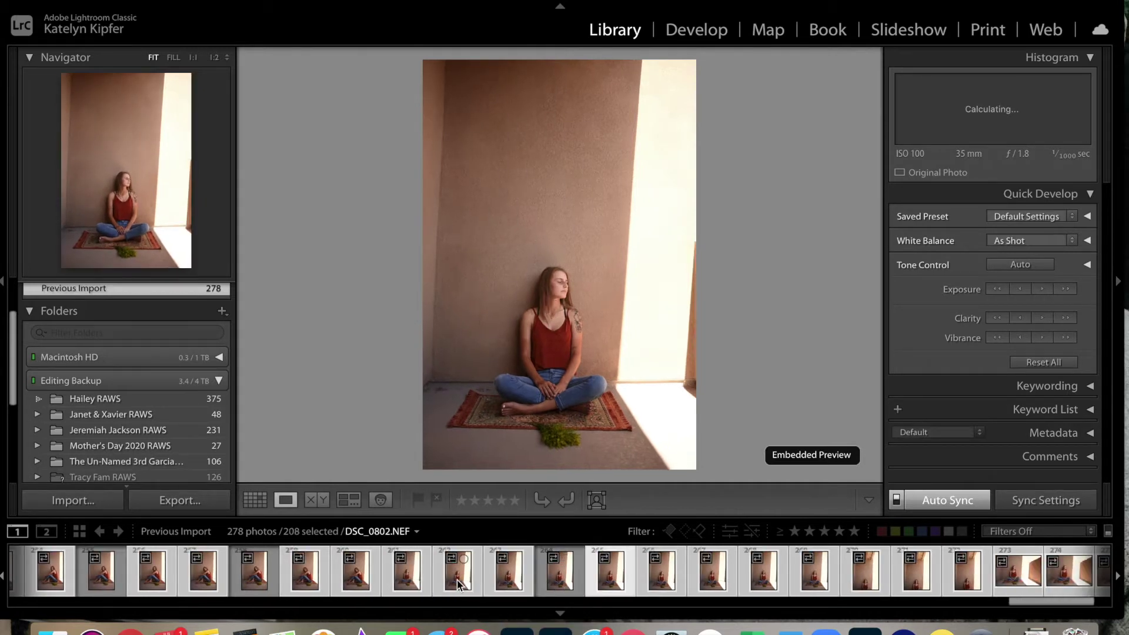
pyautogui.press('Right')
# Step: Remove the cross-legged rug photo DSC_0805 and the tall wall photo DSC_0808 from the selection
pyautogui.press('Right')
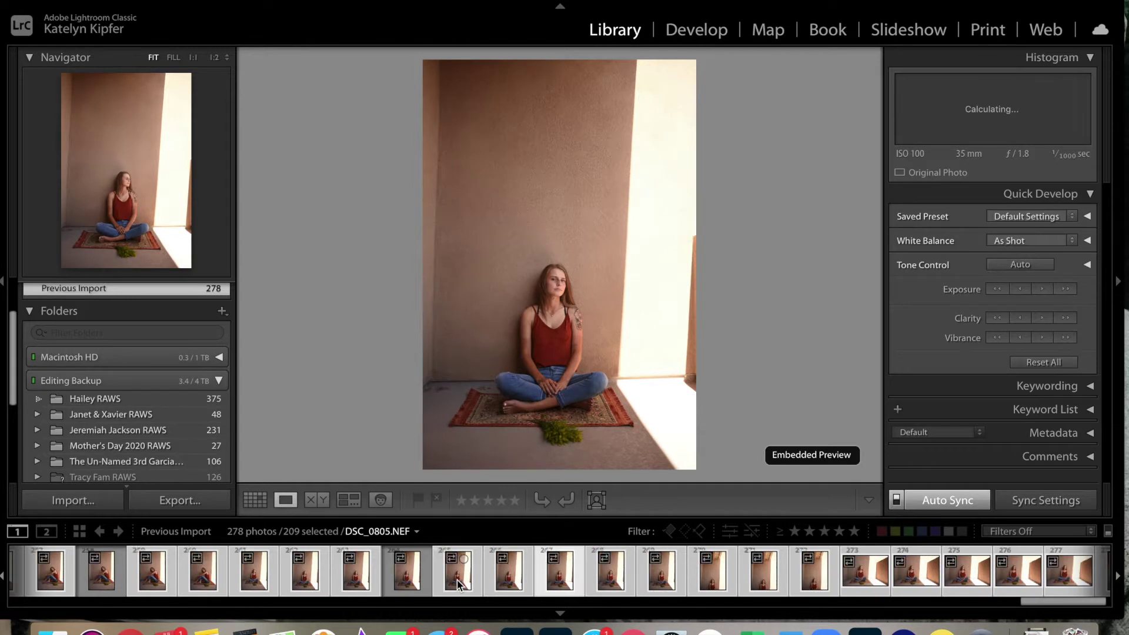
pyautogui.press('Right')
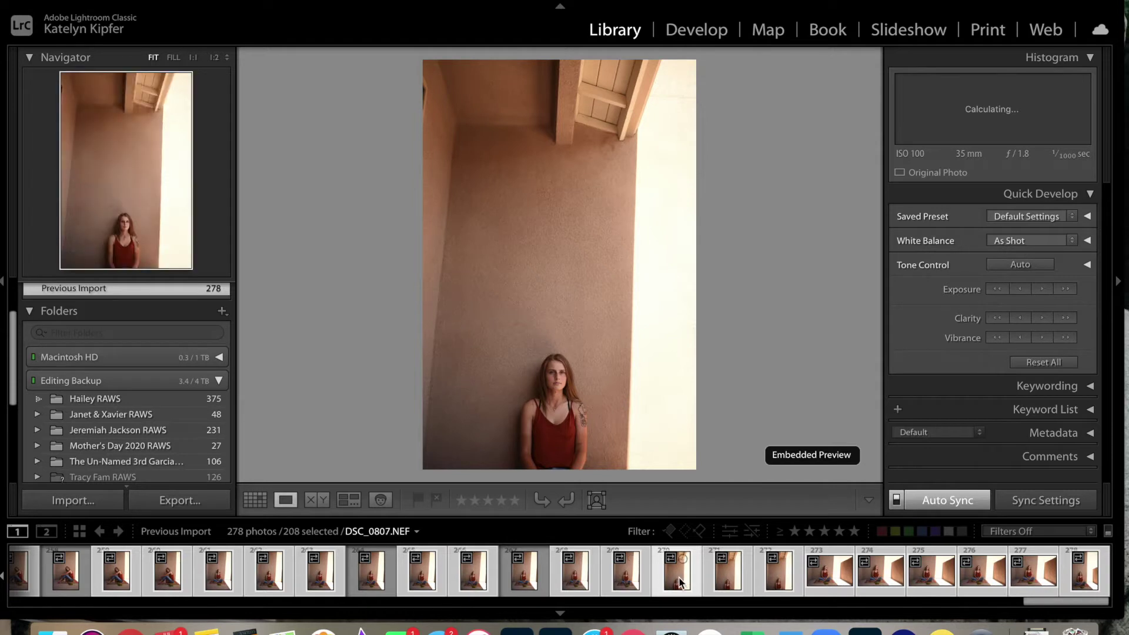
pyautogui.press('Right')
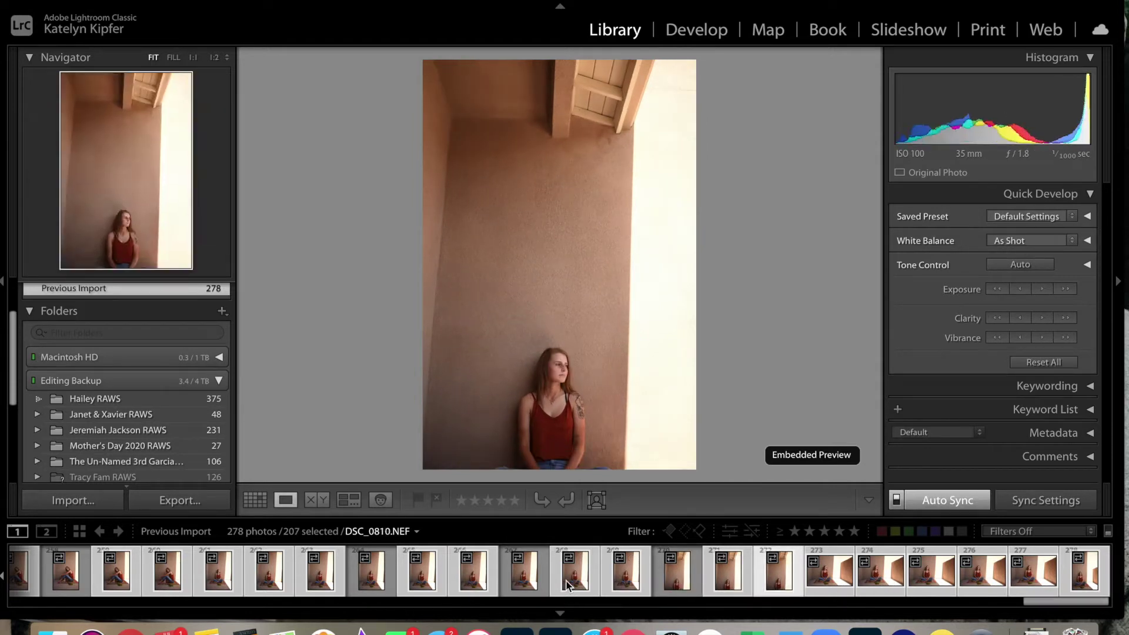
# Step: Compare the tall wall photos DSC_0809 and DSC_0810, and remove DSC_0810 and the landscape rug photo DSC_0813 from the selection
pyautogui.press('Right')
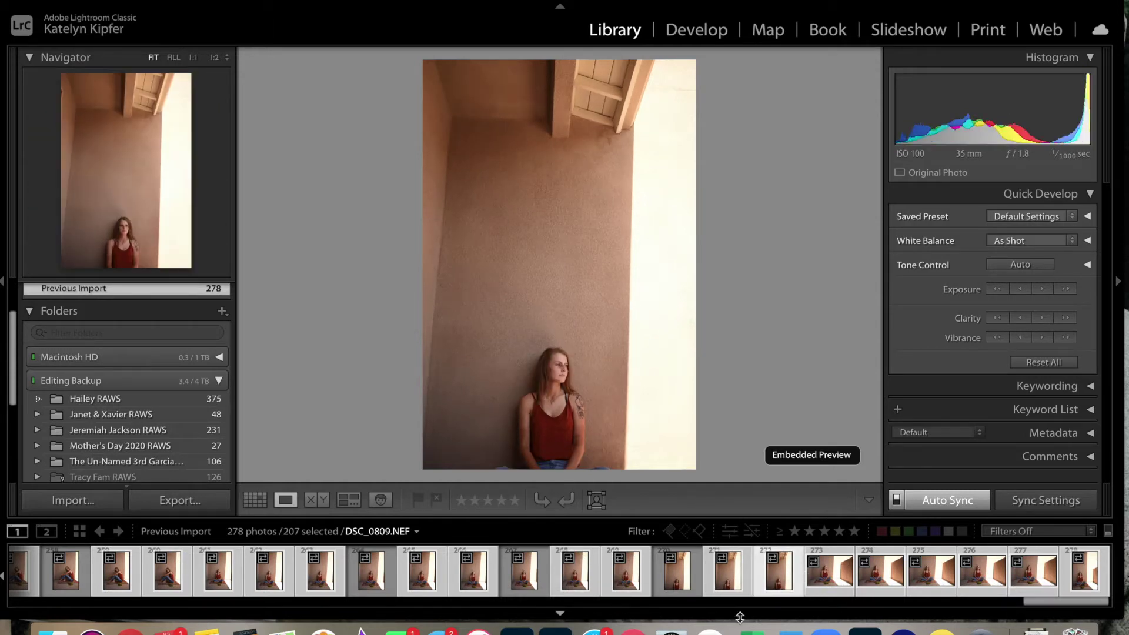
pyautogui.click(751, 546)
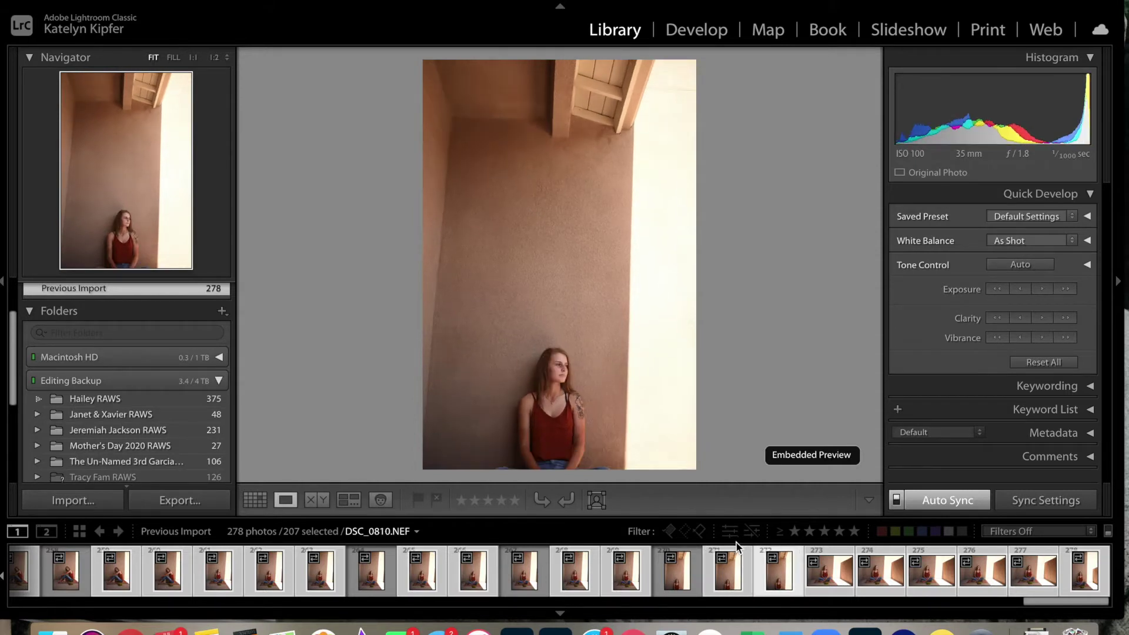
pyautogui.click(473, 579)
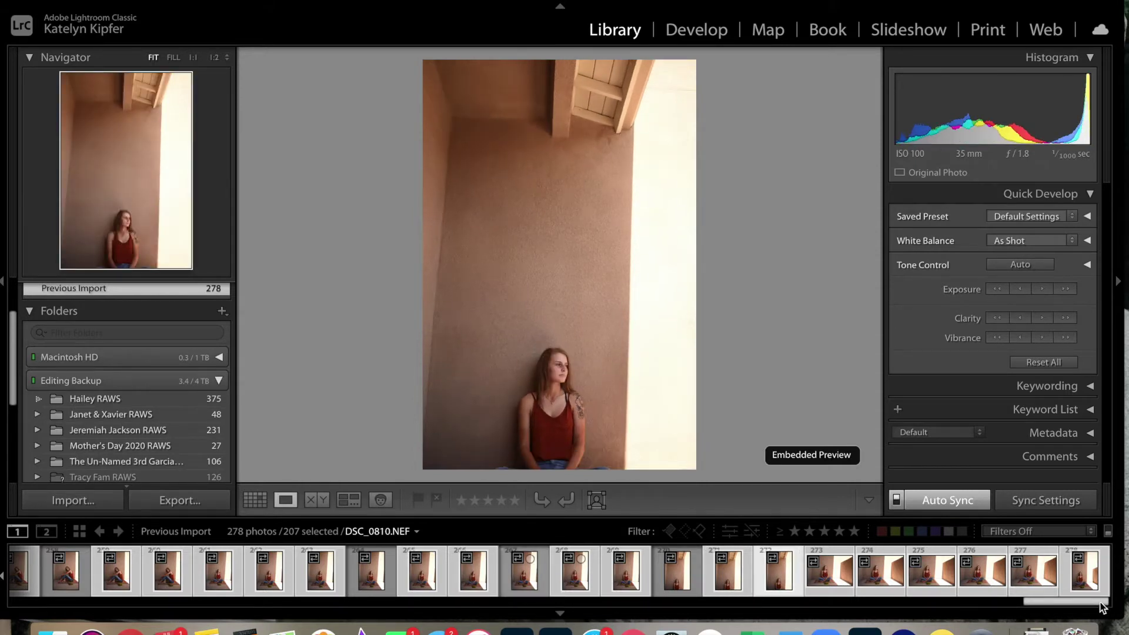
pyautogui.click(778, 579)
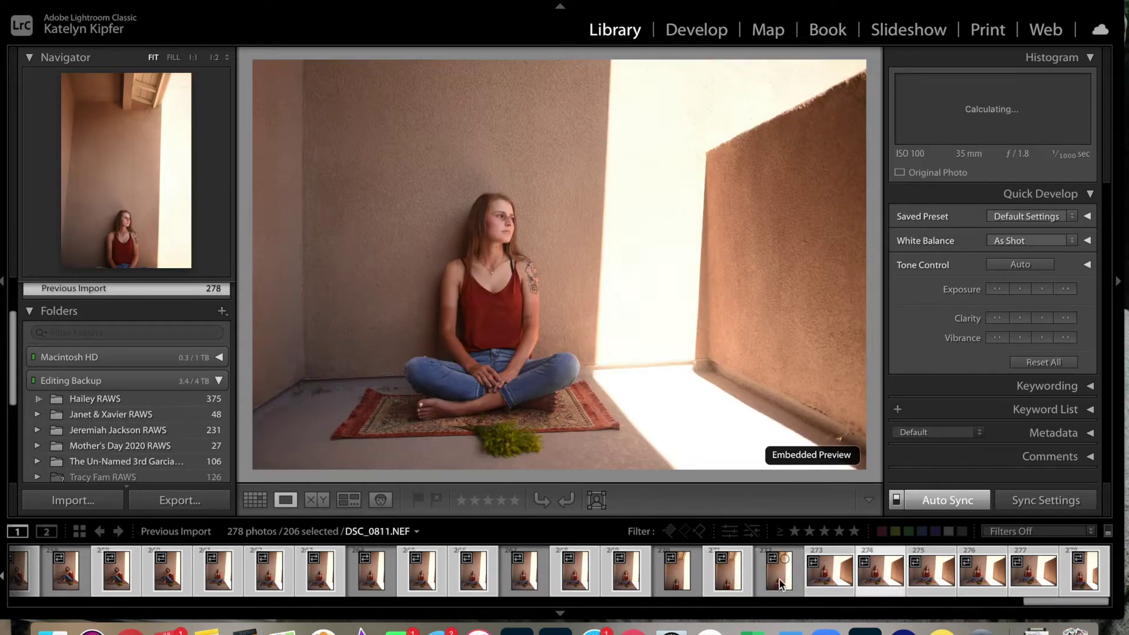
pyautogui.click(861, 578)
pyautogui.keyDown('super'); pyautogui.click(929, 582); pyautogui.keyUp('super')
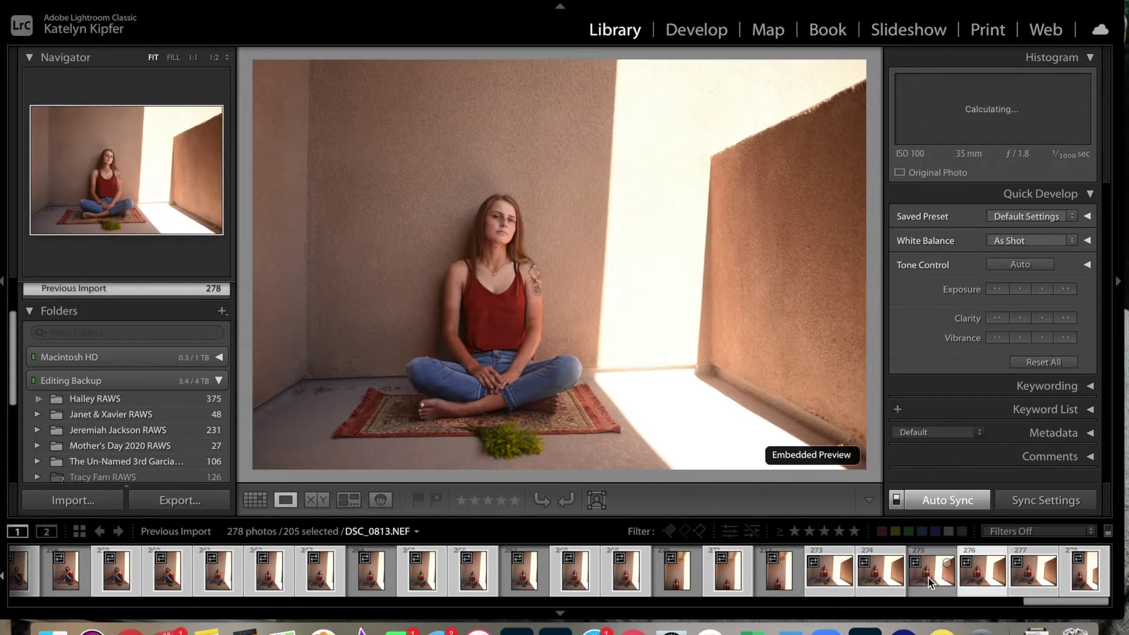
# Step: Remove the last tall photo in the session from the selection, and delete all the photos still selected from disk
pyautogui.keyDown('super'); pyautogui.click(1083, 585); pyautogui.keyUp('super')
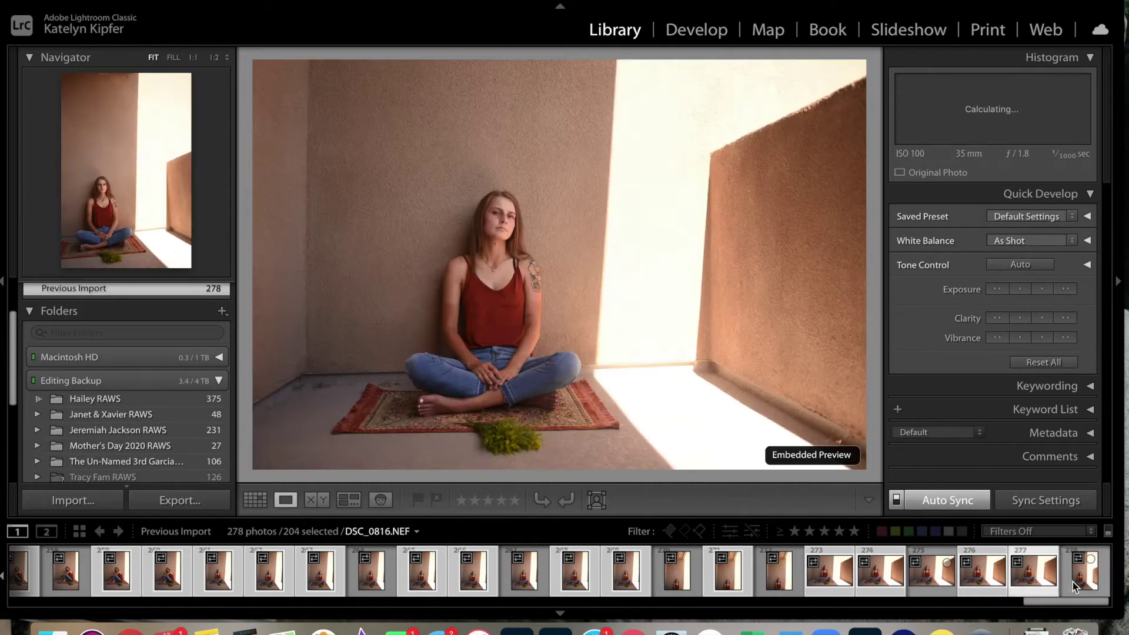
pyautogui.rightClick(830, 580)
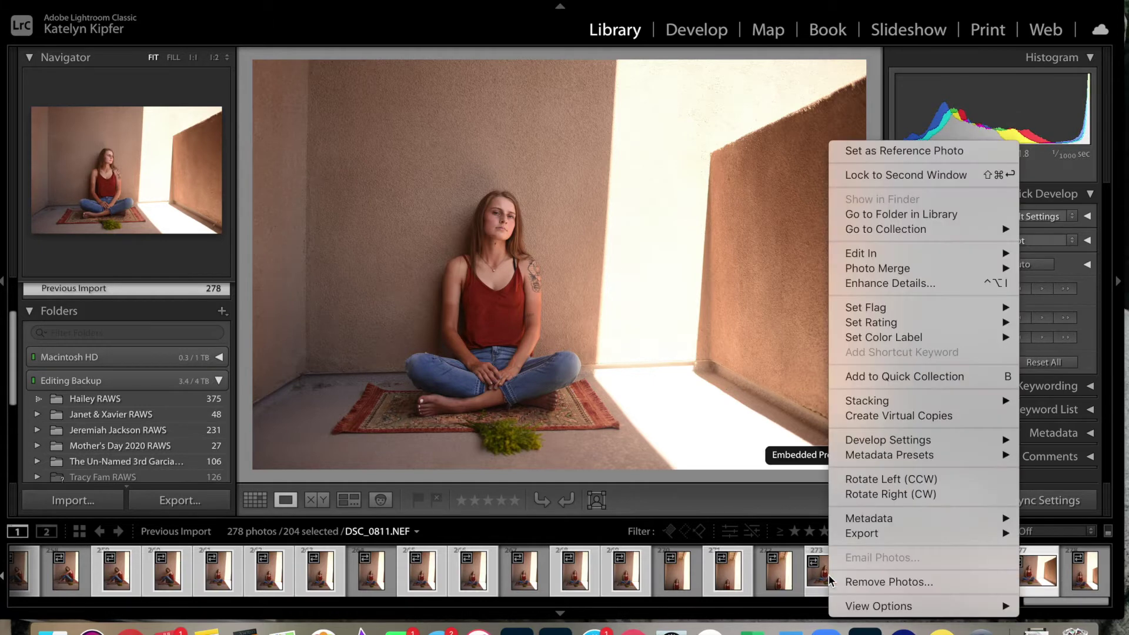
pyautogui.click(850, 582)
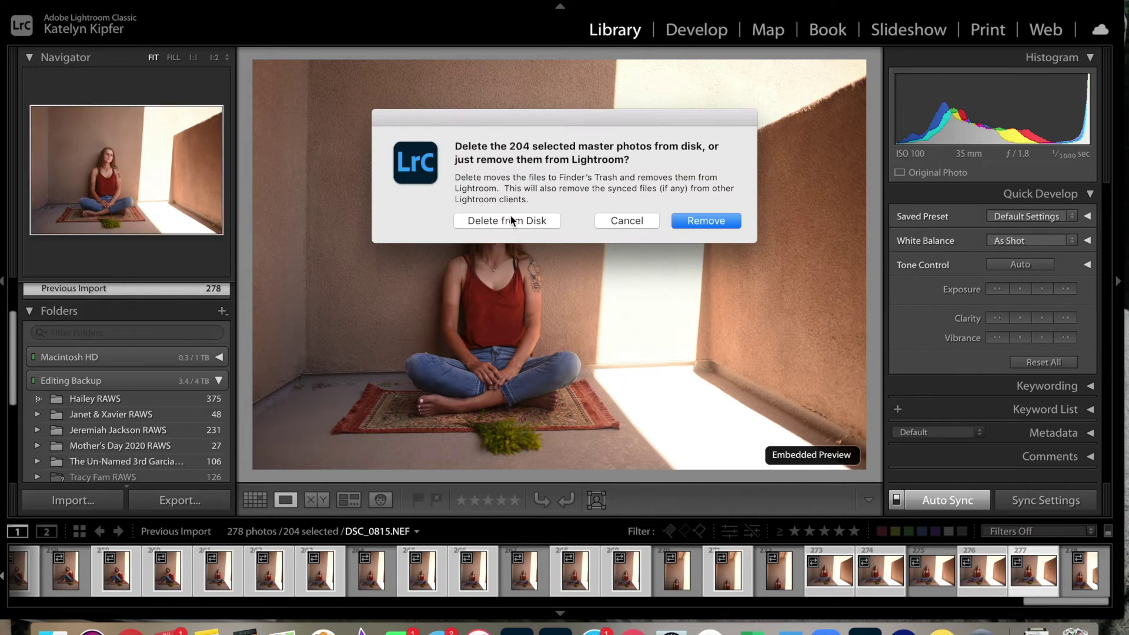
pyautogui.click(506, 220)
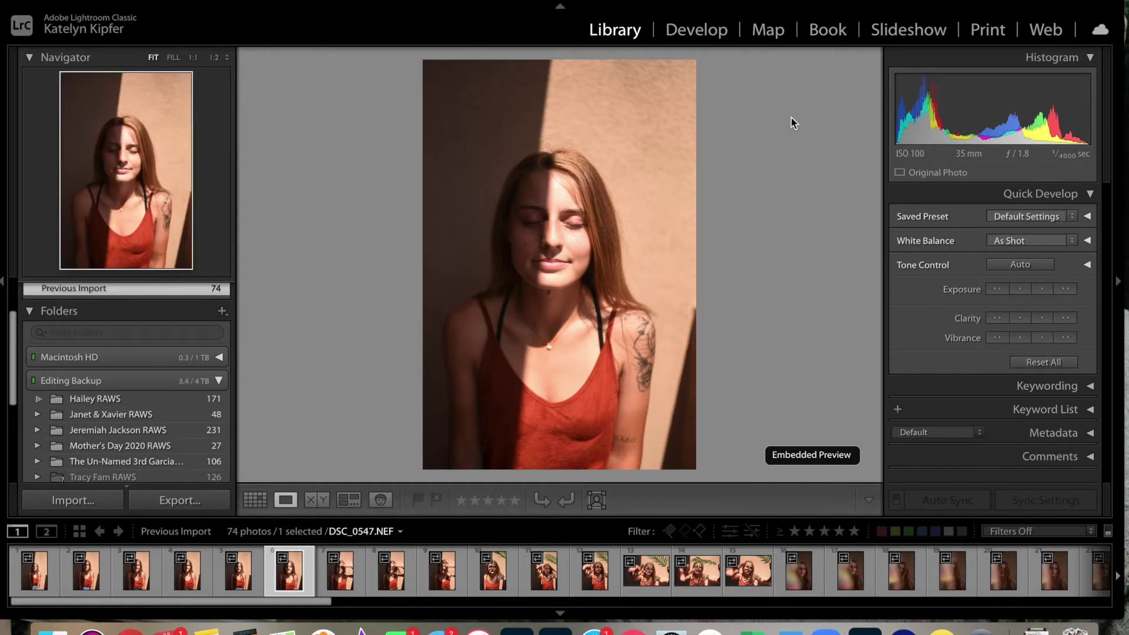
# Step: Open the first photo, DSC_0539, in the Develop module and find the Dawn Charles preset group
pyautogui.click(34, 582)
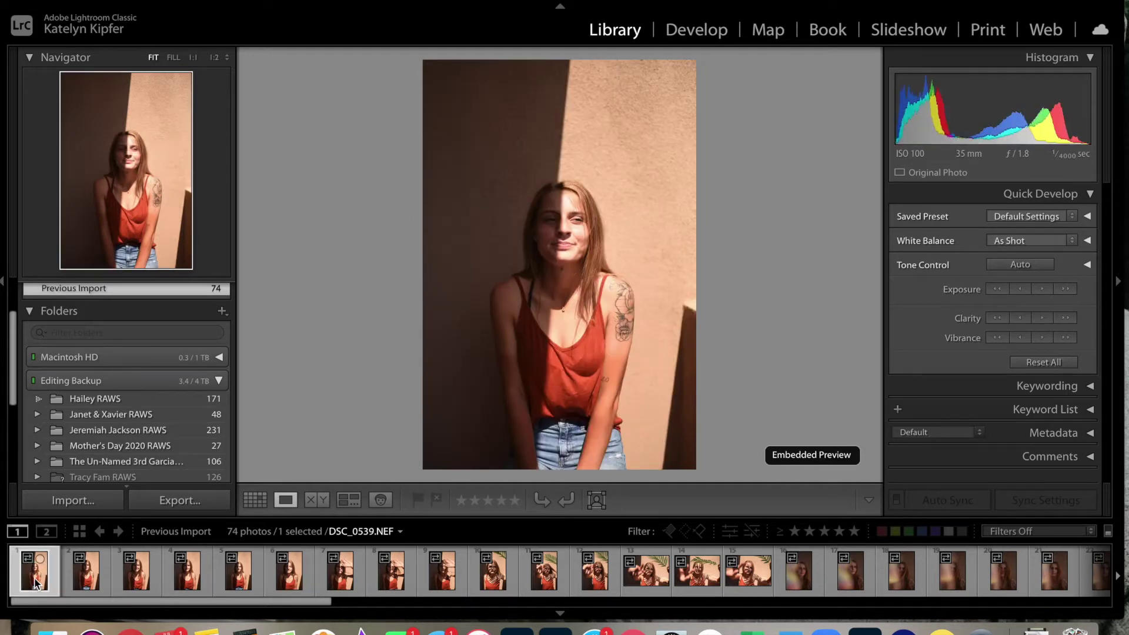
pyautogui.click(709, 33)
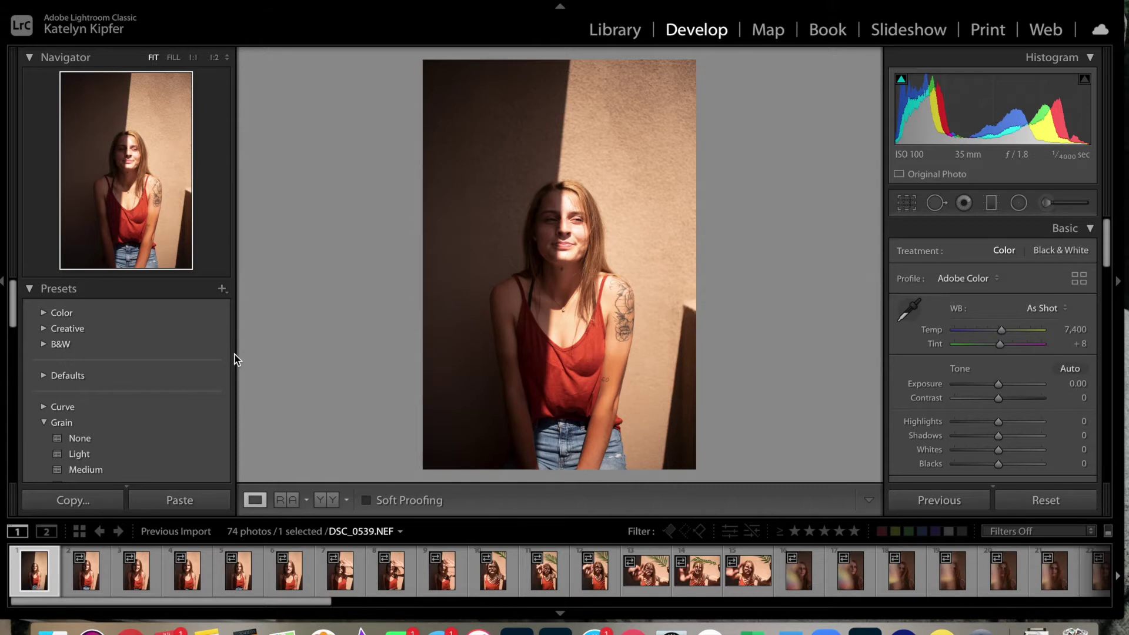
pyautogui.scroll(-10, 234, 359)
pyautogui.scroll(3, 234, 360)
pyautogui.scroll(-2, 234, 359)
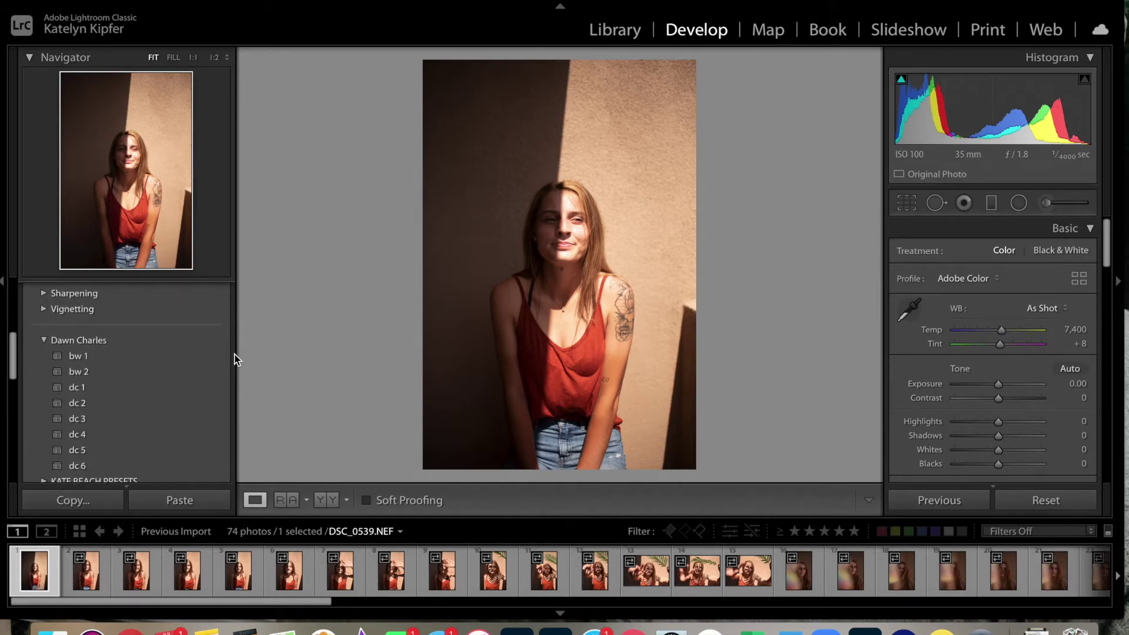
pyautogui.scroll(-1, 234, 347)
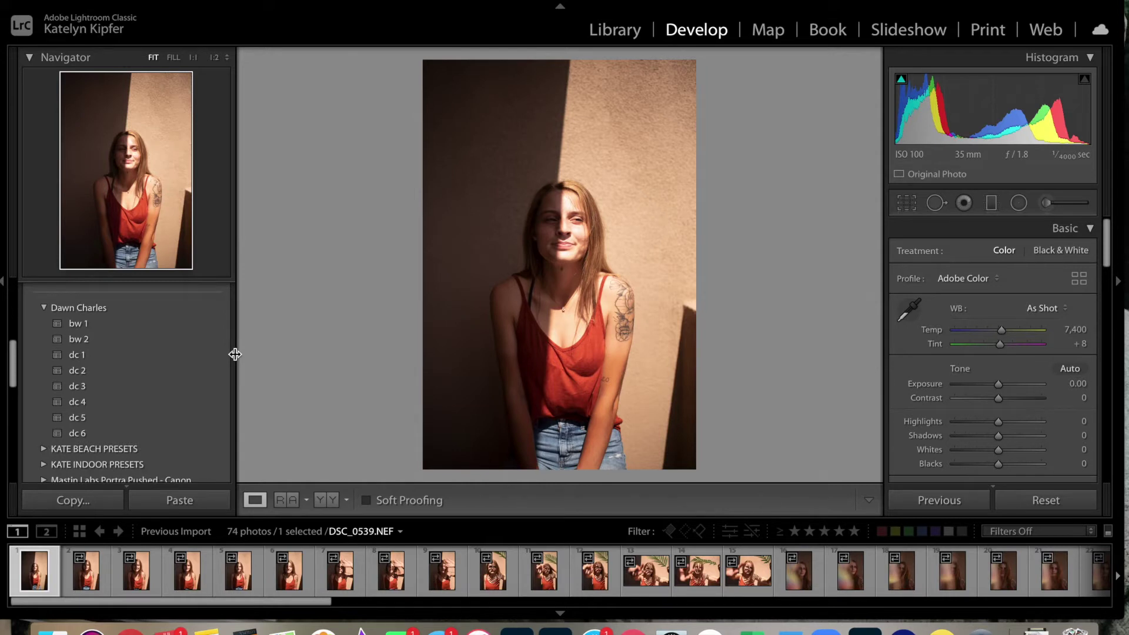
# Step: Open a new Chrome window, search for "dawn charles presets" and open the DC Presets for Lightroom and Camera Raw page
pyautogui.rightClick(130, 628)
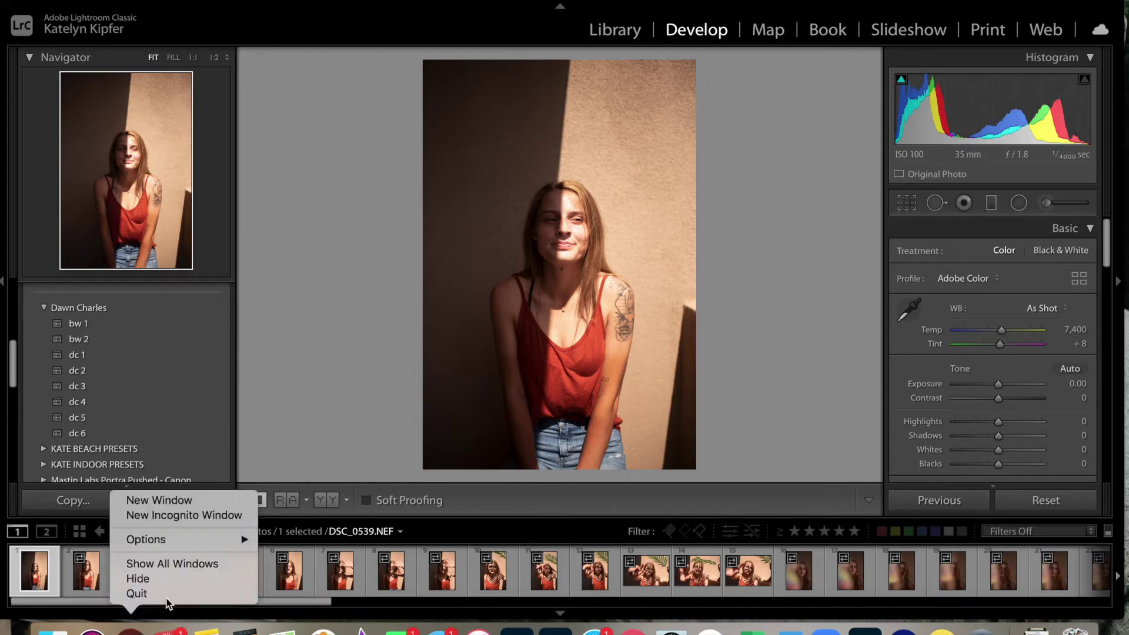
pyautogui.click(214, 500)
pyautogui.write('dawn charles prese')
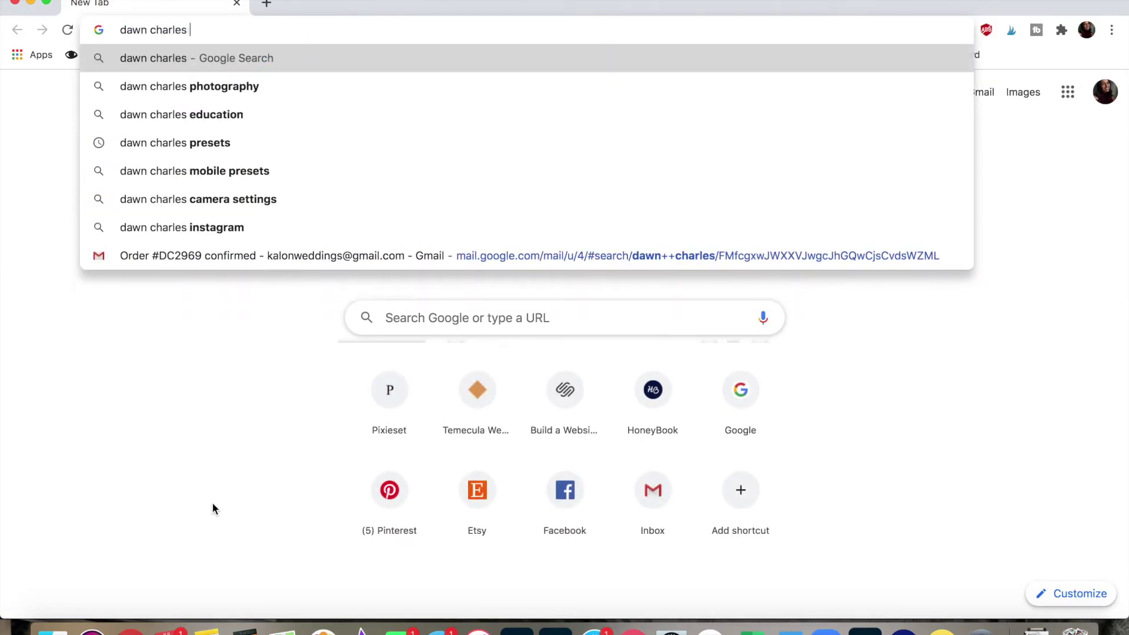
pyautogui.write('ts')
pyautogui.press('Return')
pyautogui.click(283, 305)
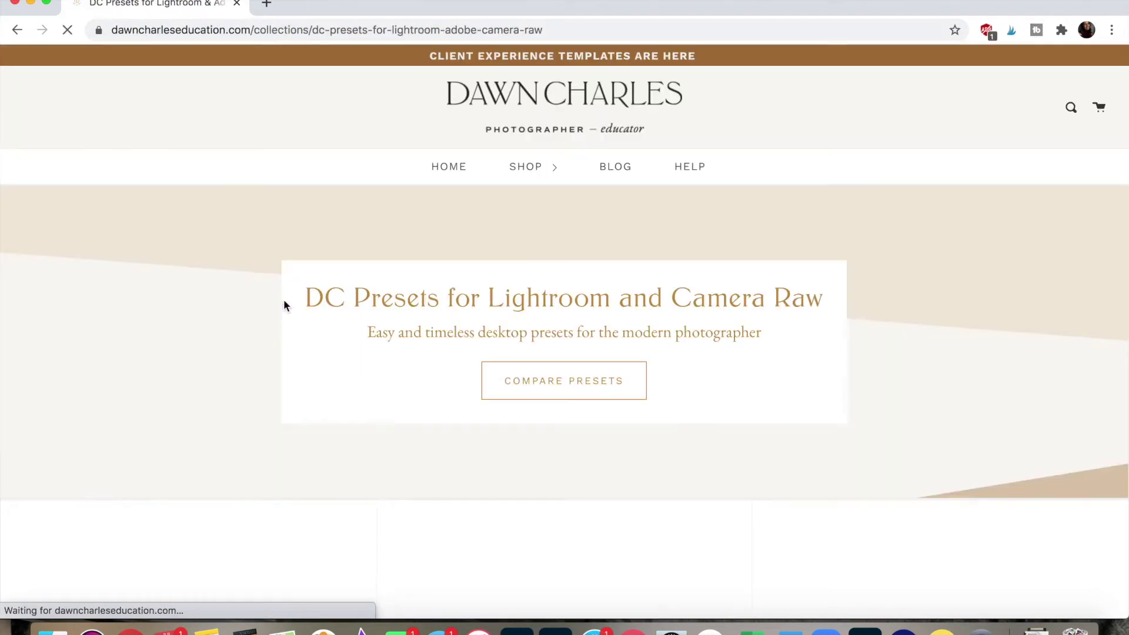
# Step: Look over the three DC preset packs on the shop page, and return to the Dawn Charles presets in Lightroom Classic
pyautogui.scroll(-6, 201, 328)
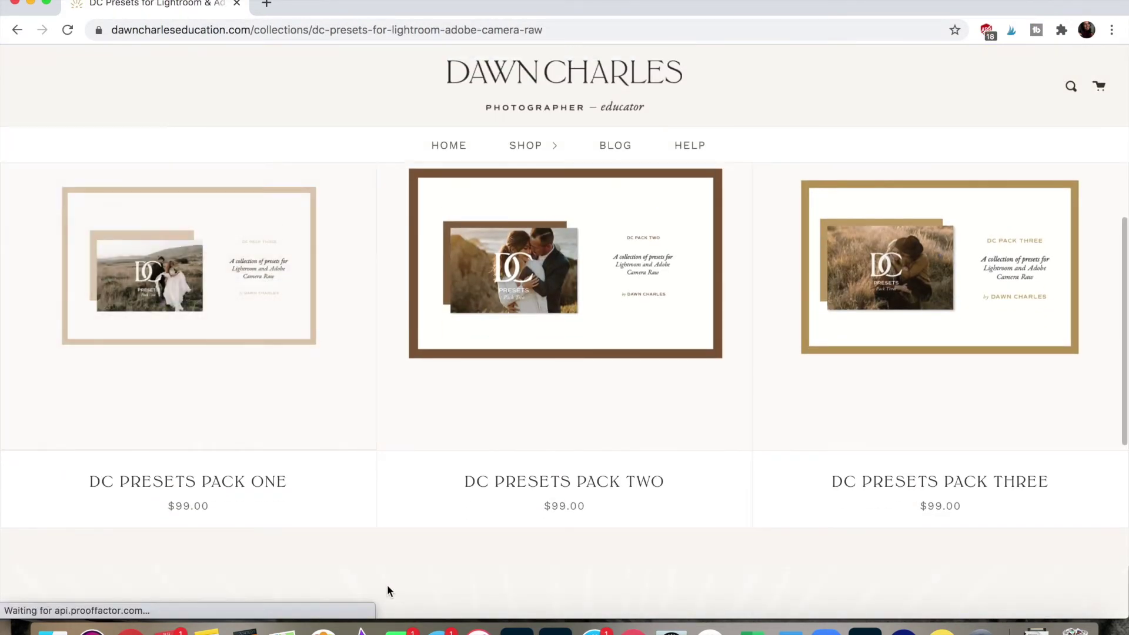
pyautogui.moveTo(345, 373)
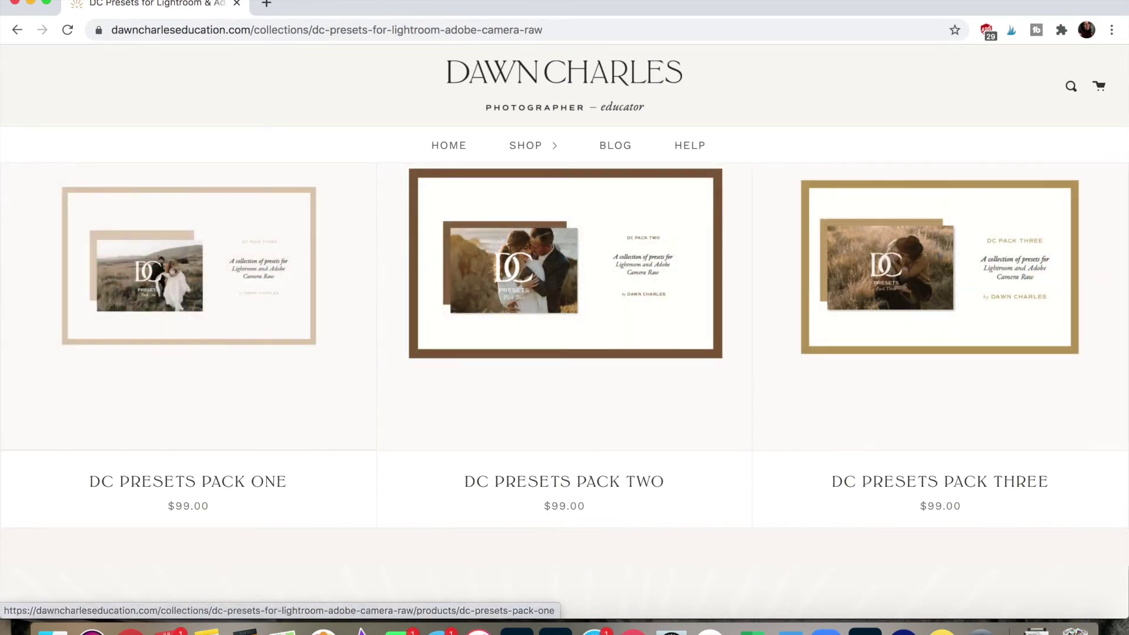
pyautogui.click(27, 3)
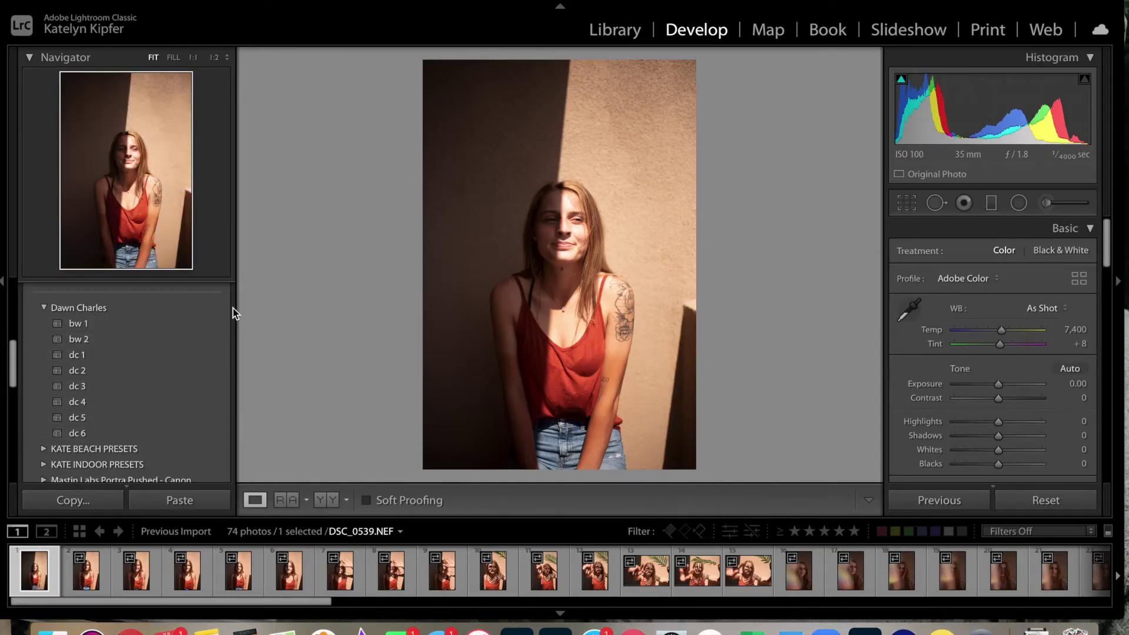
pyautogui.scroll(1, 233, 311)
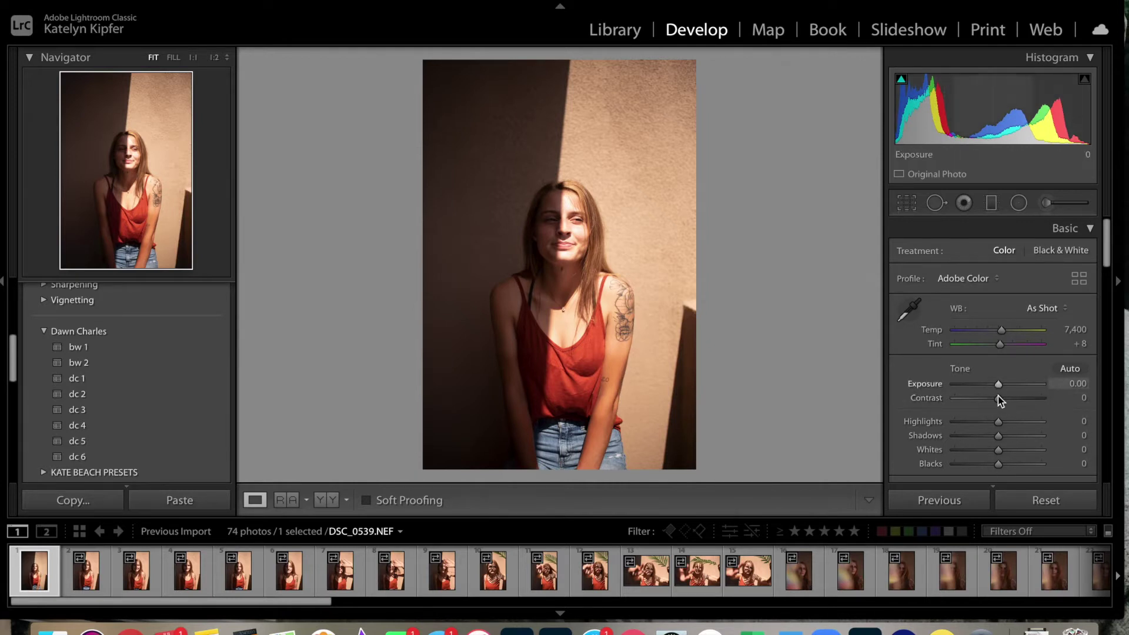
# Step: Try exposure +0.66, shadows −19, blacks −21 and whites −55 on photo DSC_0539
pyautogui.moveTo(997, 384)
pyautogui.mouseDown()
pyautogui.moveTo(1022, 383)
pyautogui.moveTo(949, 384)
pyautogui.moveTo(998, 385)
pyautogui.mouseUp()
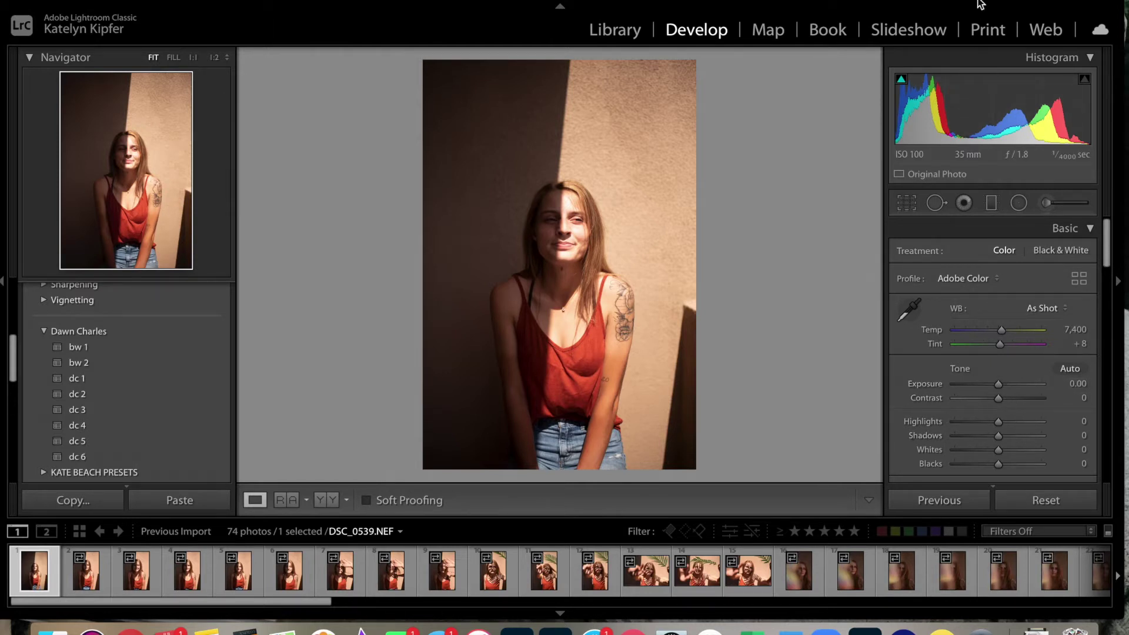
pyautogui.moveTo(987, 111); pyautogui.dragTo(1007, 112)
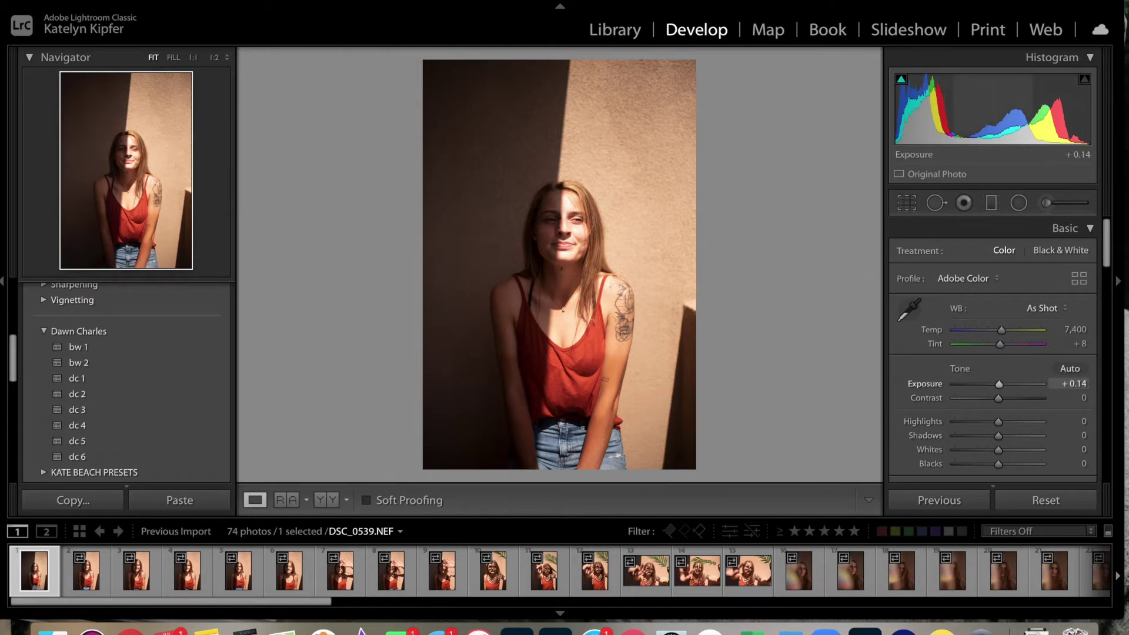
pyautogui.moveTo(938, 122); pyautogui.dragTo(891, 121)
pyautogui.moveTo(976, 121); pyautogui.dragTo(982, 121)
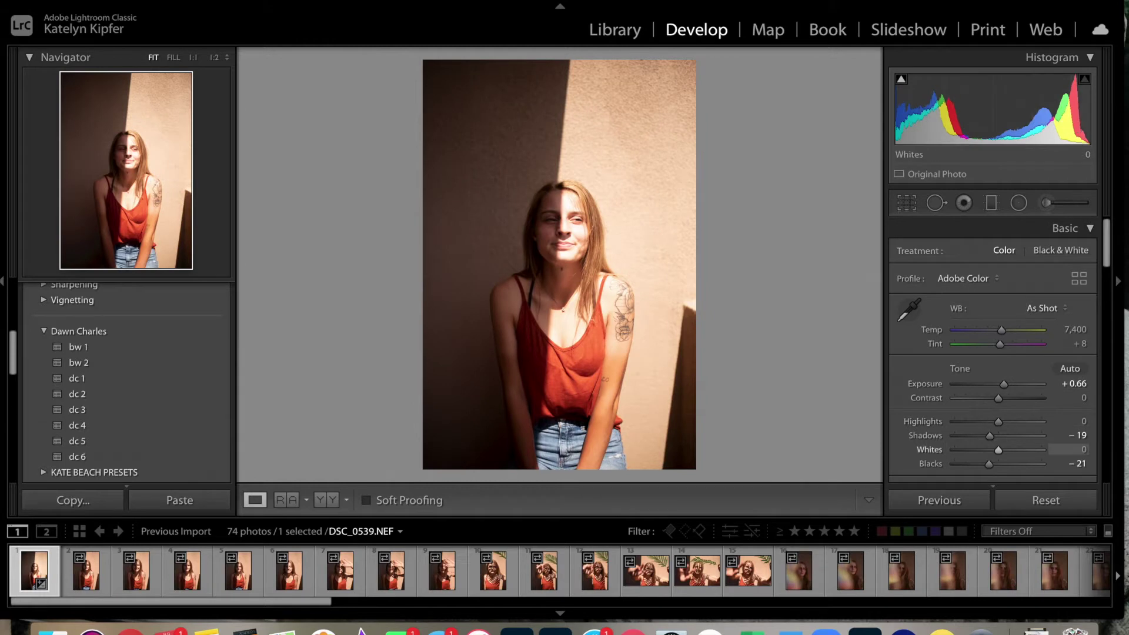
pyautogui.moveTo(1079, 124); pyautogui.dragTo(1061, 125)
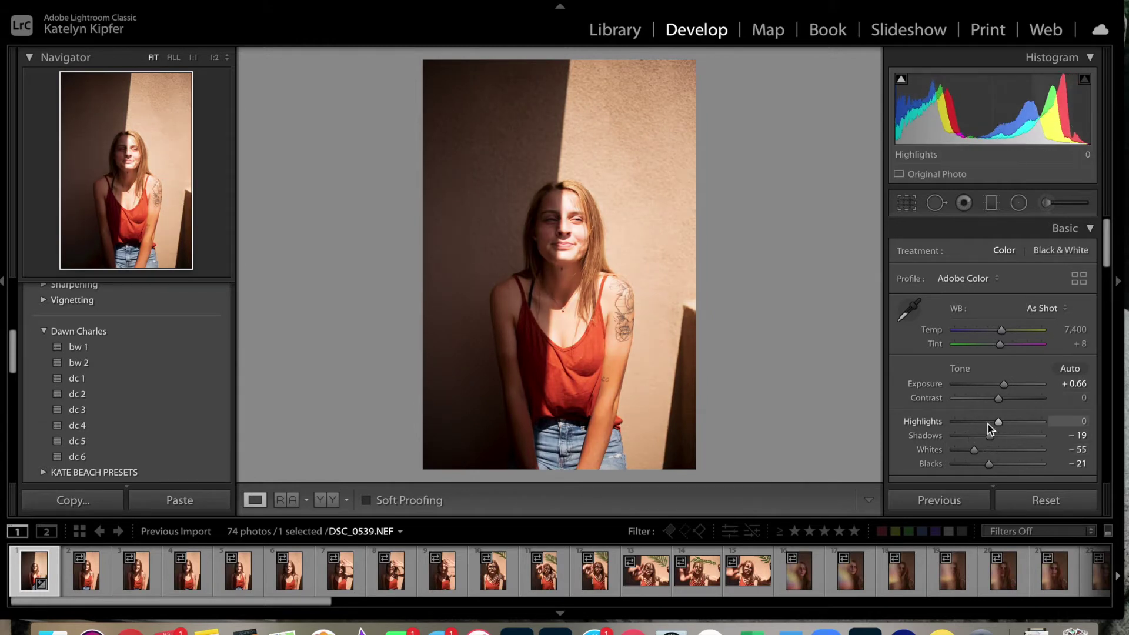
# Step: Undo the trial exposure, shadows, blacks and whites adjustments on DSC_0539
pyautogui.press('super+z')
pyautogui.press('super+z')
pyautogui.press('super+z')
pyautogui.press('super+z')
pyautogui.press('super+z')
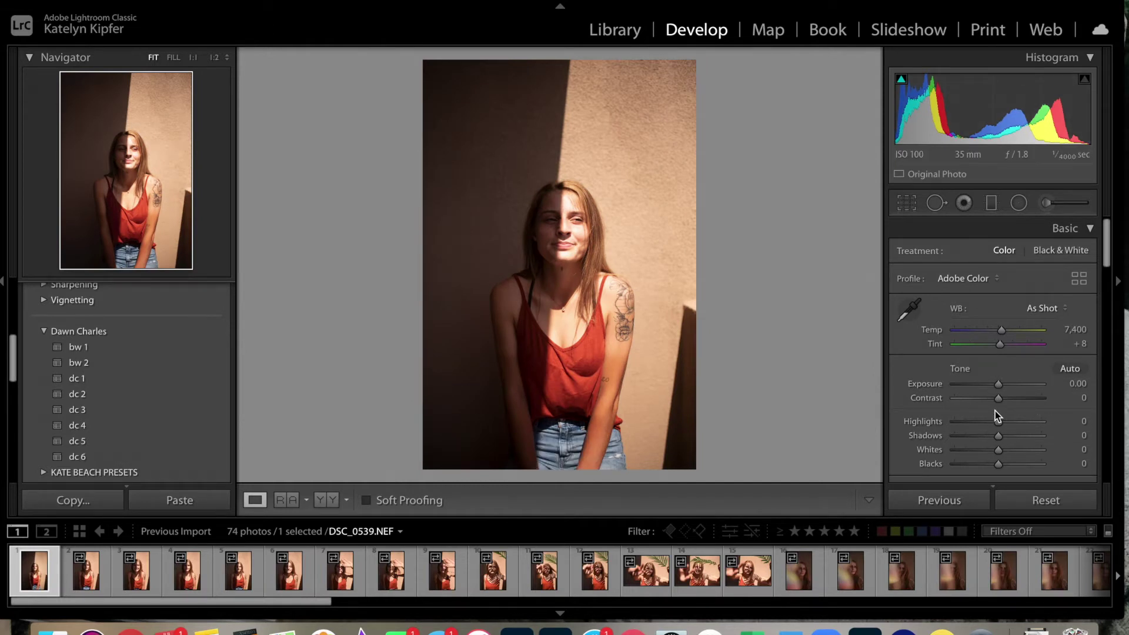
# Step: Try an exposure of +2.38 on DSC_0539 and undo it
pyautogui.scroll(-5, 999, 411)
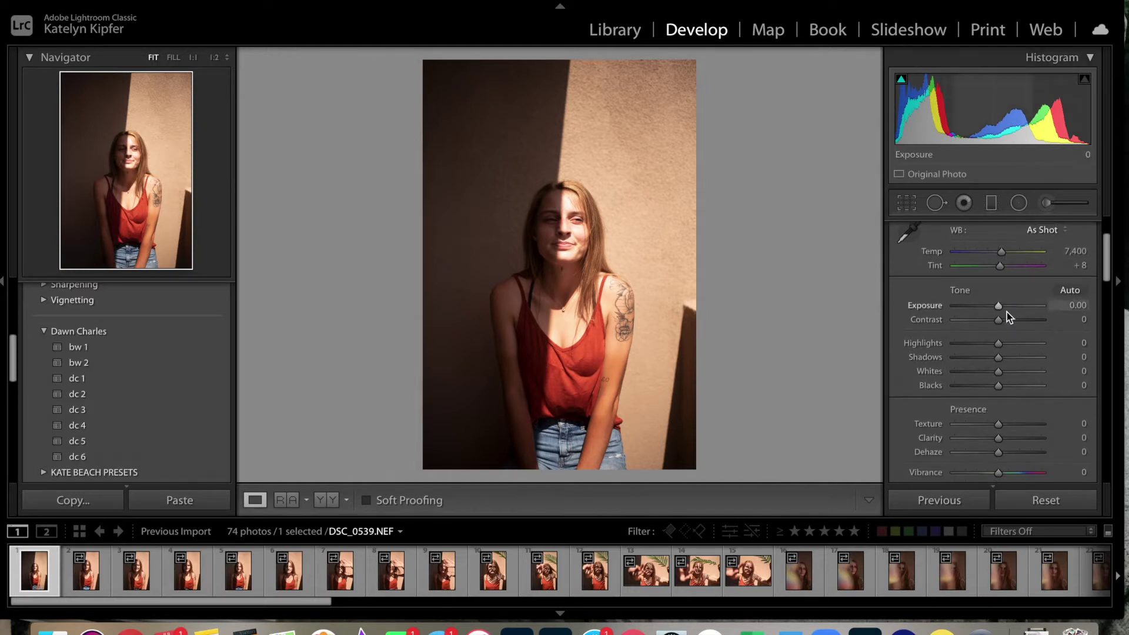
pyautogui.scroll(-3, 1009, 416)
pyautogui.scroll(8, 1009, 416)
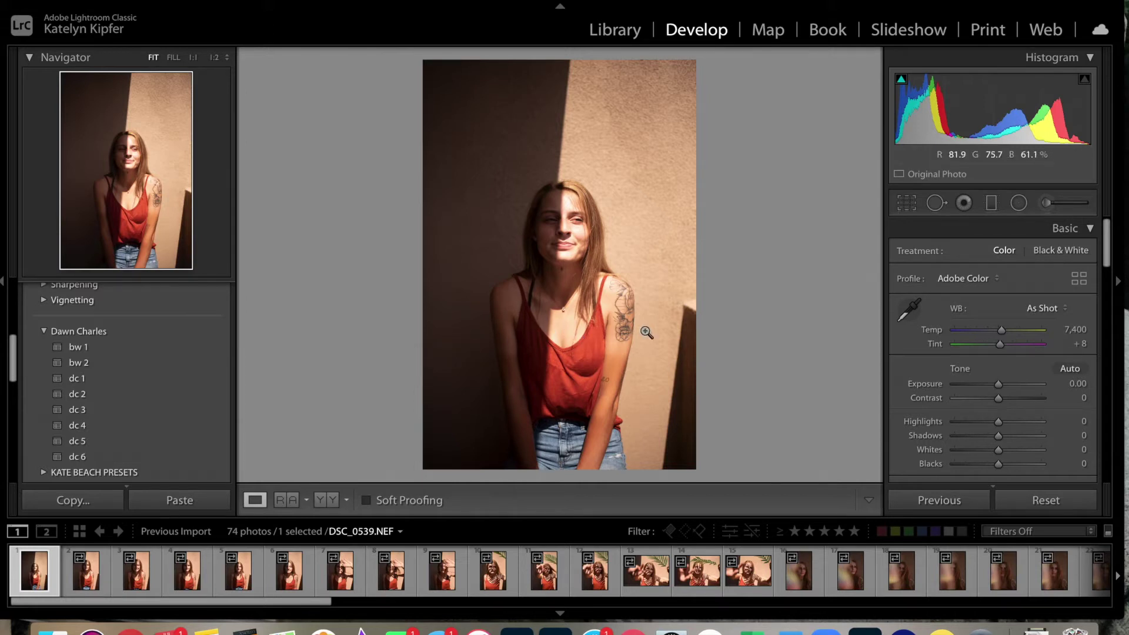
pyautogui.moveTo(992, 120); pyautogui.dragTo(1055, 120)
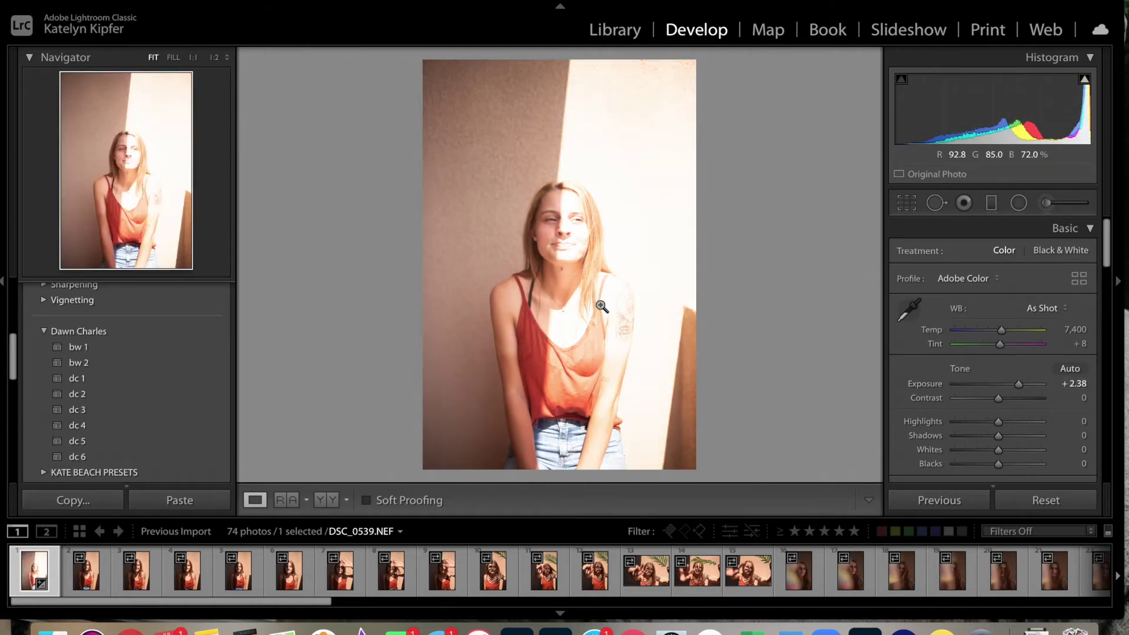
pyautogui.press('super+z')
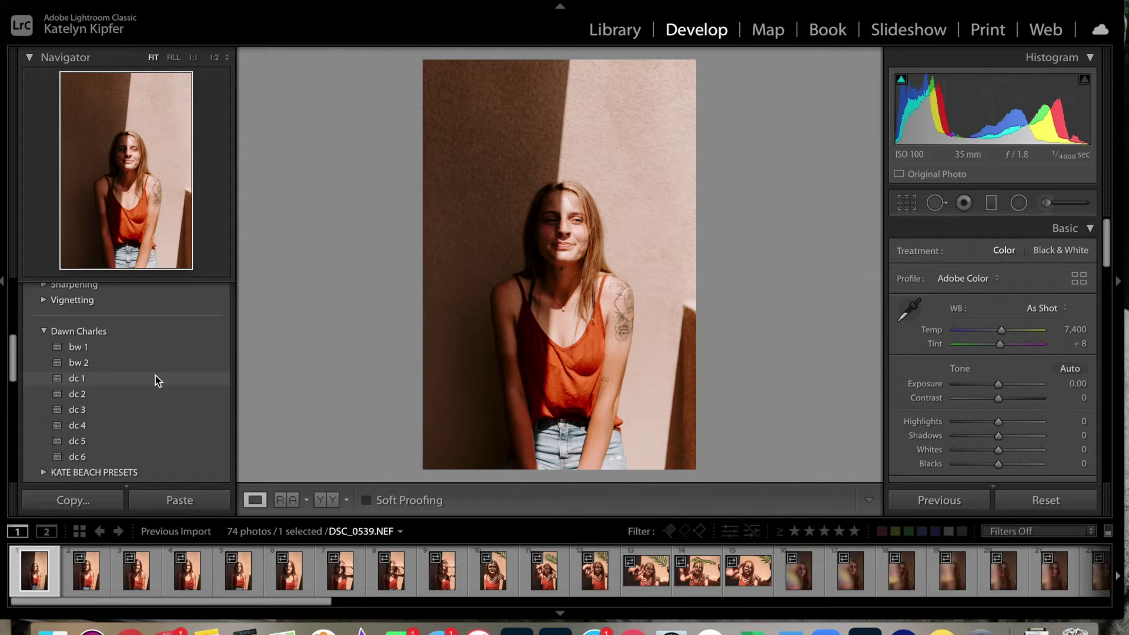
# Step: Apply the dc 2 preset to DSC_0539 and set exposure to +0.30, contrast −34, highlights −79, whites −100 and blacks −25
pyautogui.click(221, 394)
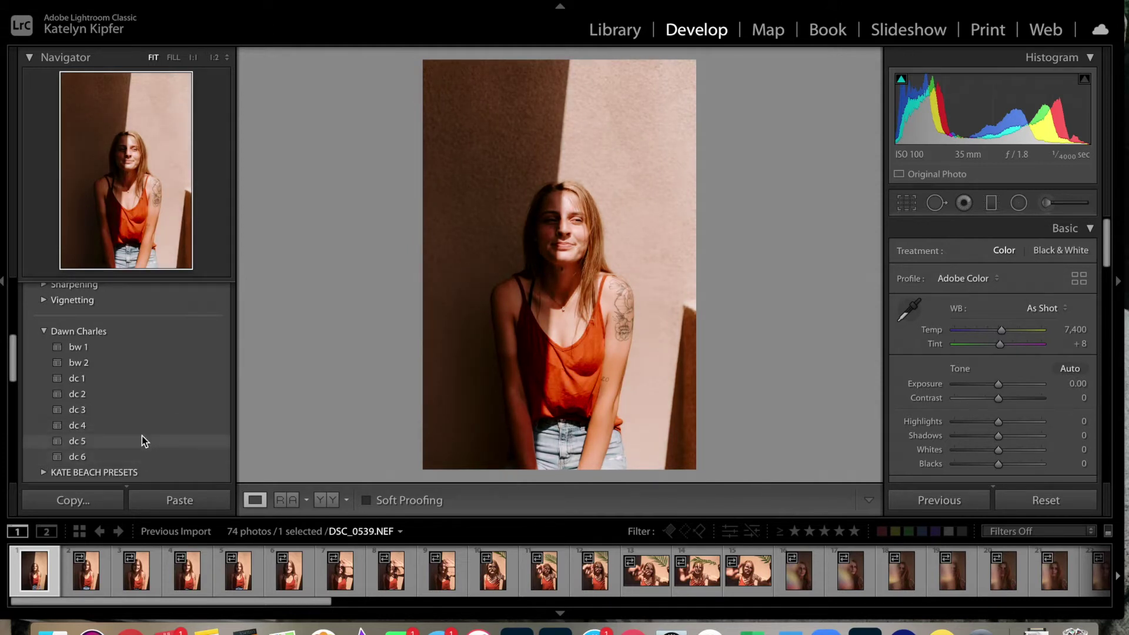
pyautogui.click(137, 394)
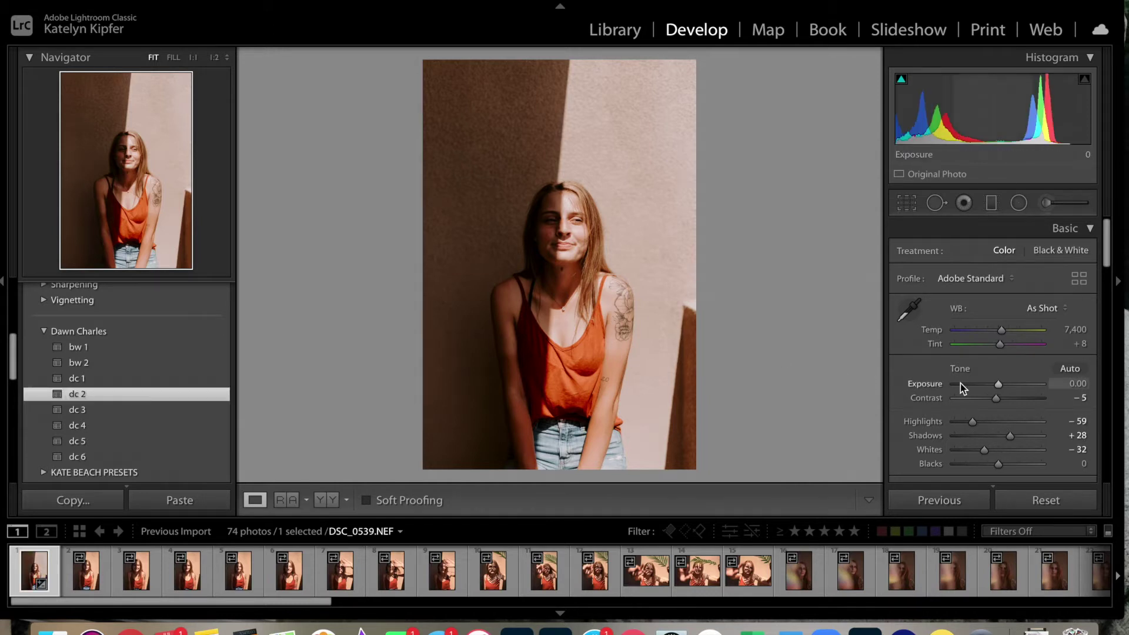
pyautogui.moveTo(997, 400); pyautogui.dragTo(984, 403)
pyautogui.moveTo(973, 114); pyautogui.dragTo(983, 114)
pyautogui.moveTo(1052, 113); pyautogui.dragTo(913, 117)
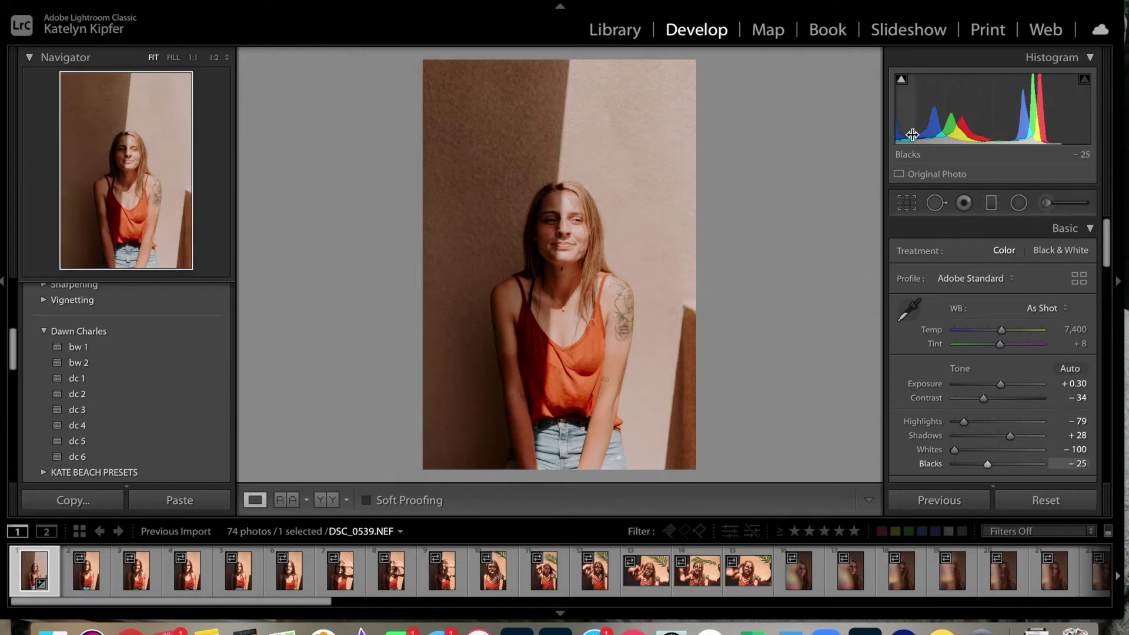
pyautogui.press('XF86MonBrightnessUp')
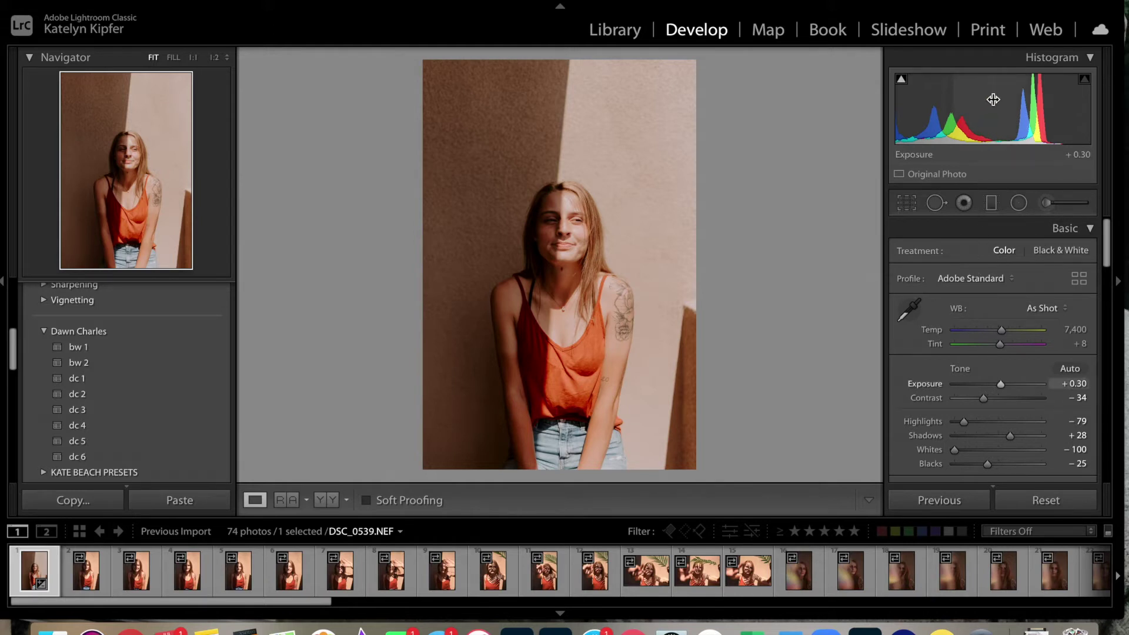
# Step: Refine the tone of DSC_0539 with exposure +0.46, shadows +24, highlights −87 and contrast −29
pyautogui.moveTo(976, 111); pyautogui.dragTo(952, 118)
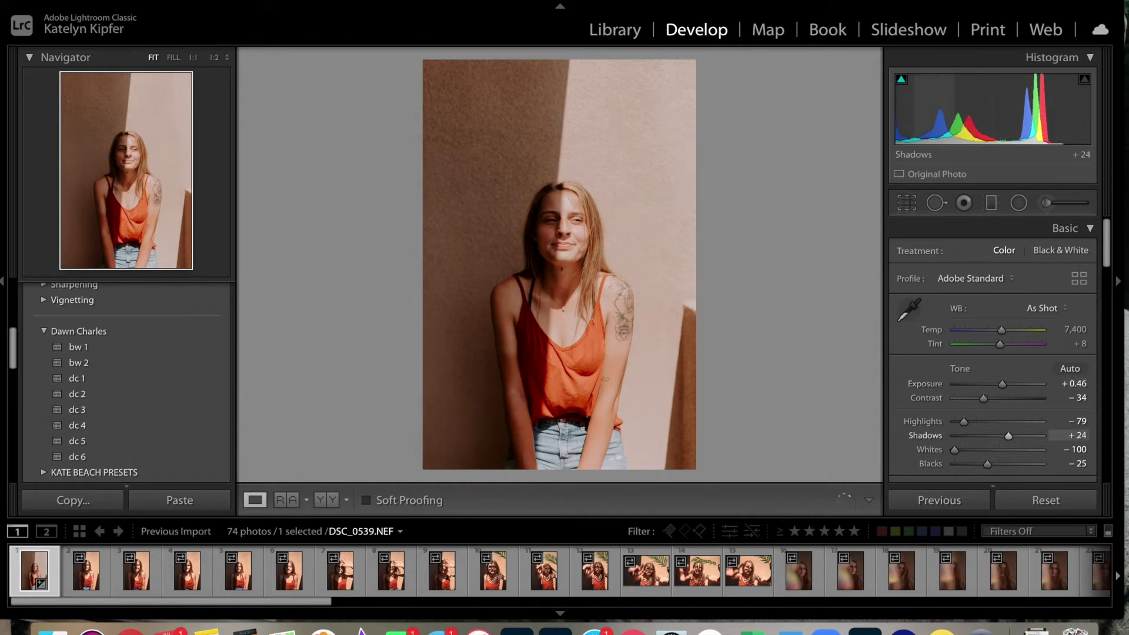
pyautogui.moveTo(1054, 122); pyautogui.dragTo(1047, 122)
pyautogui.moveTo(983, 397); pyautogui.dragTo(986, 401)
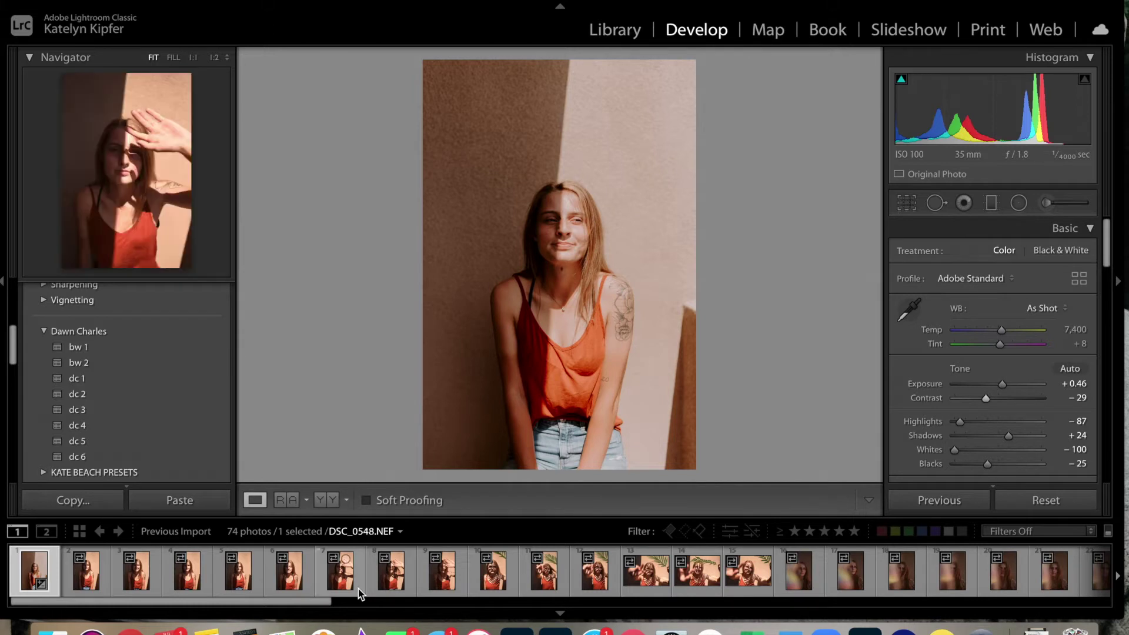
# Step: Look through the remaining photos in the filmstrip from the first to the last and back
pyautogui.scroll(-3, 358, 588)
pyautogui.scroll(-10, 358, 588)
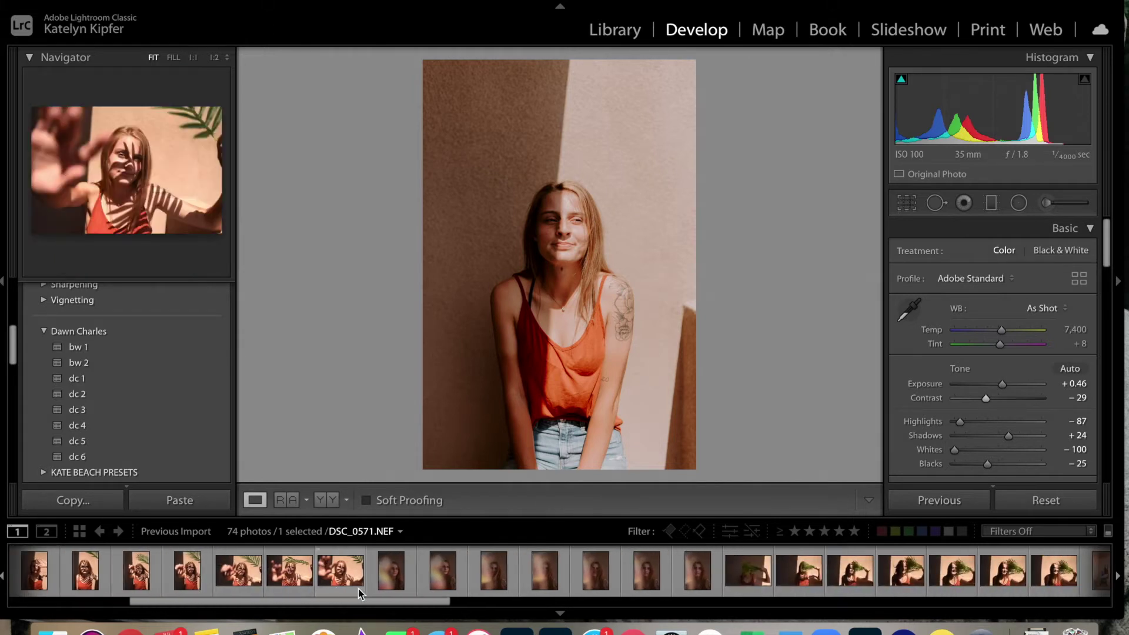
pyautogui.scroll(-12, 358, 587)
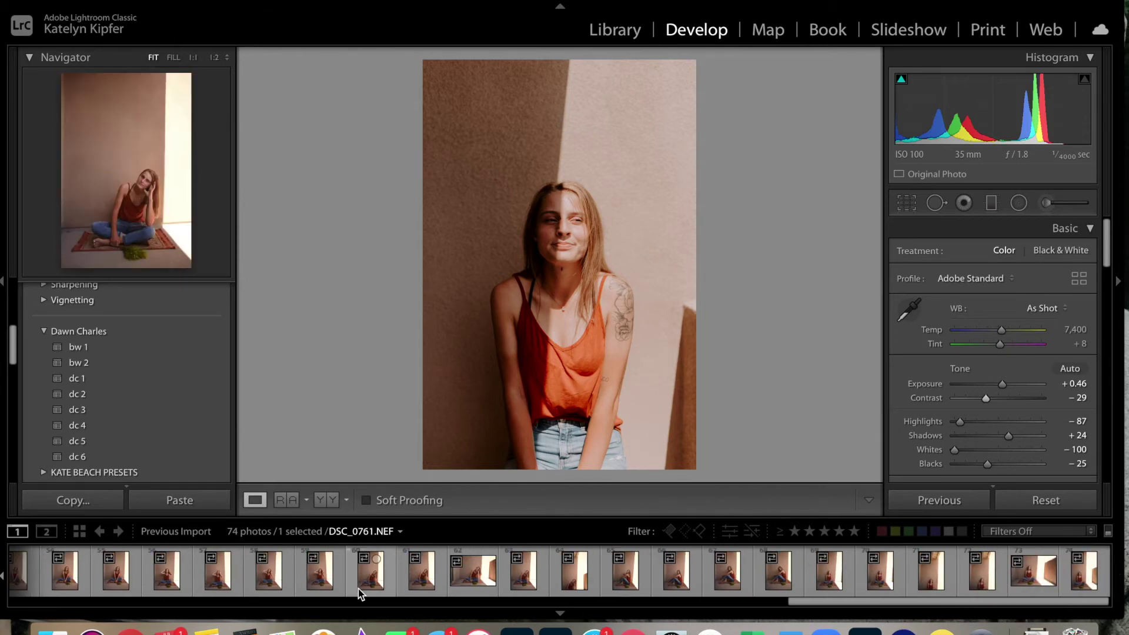
pyautogui.scroll(20, 358, 588)
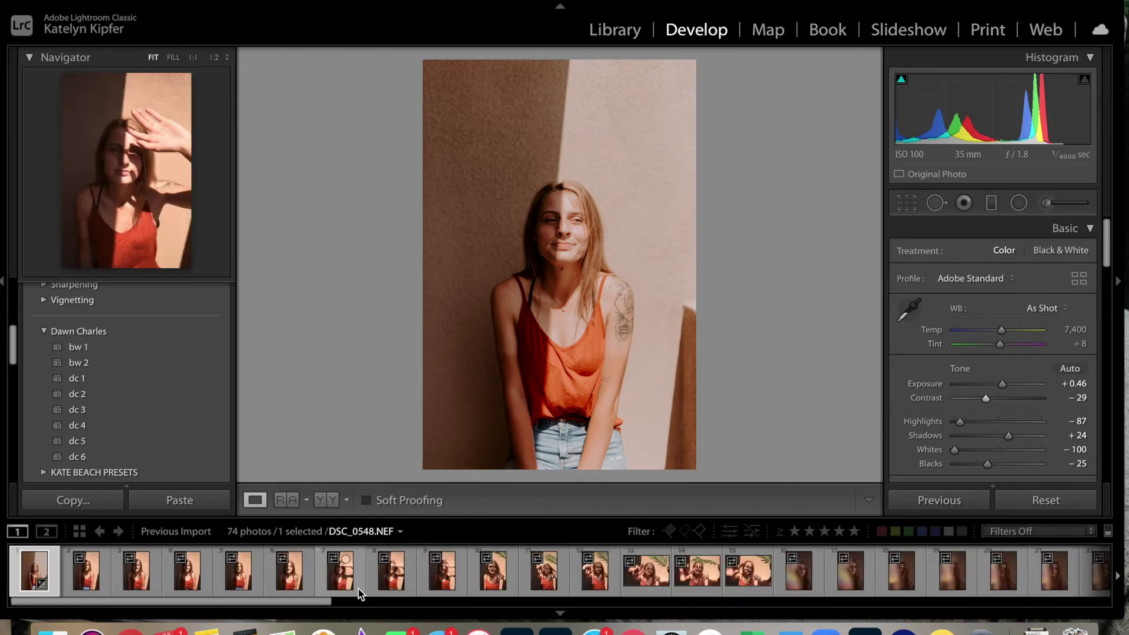
pyautogui.keyDown('shift'); pyautogui.click(94, 564); pyautogui.keyUp('shift')
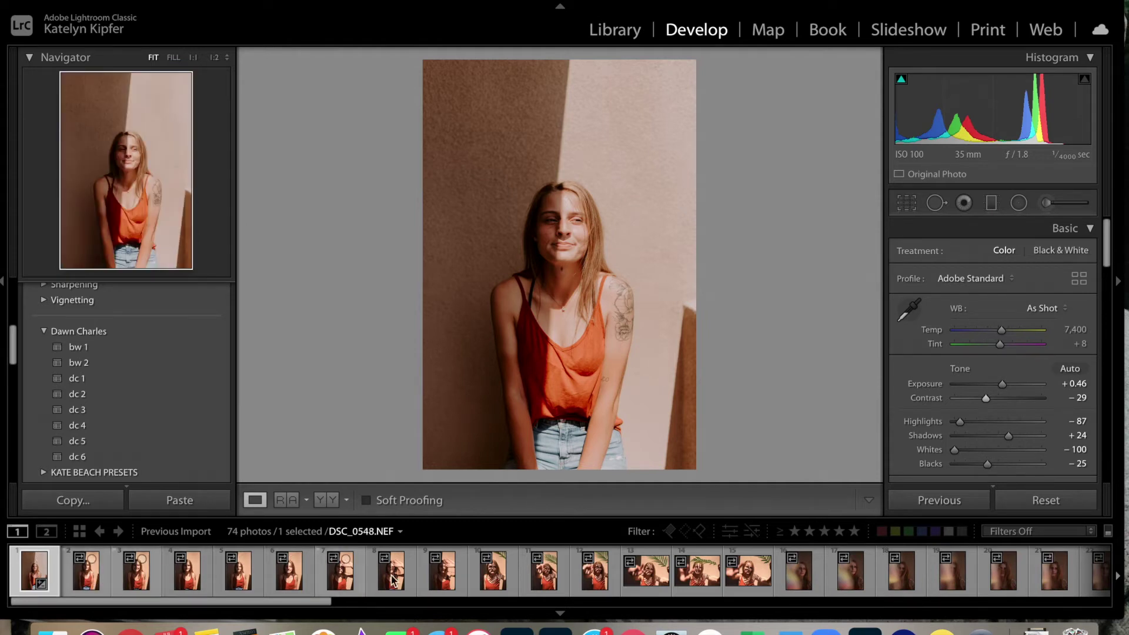
pyautogui.press('super+z')
pyautogui.scroll(5, 233, 447)
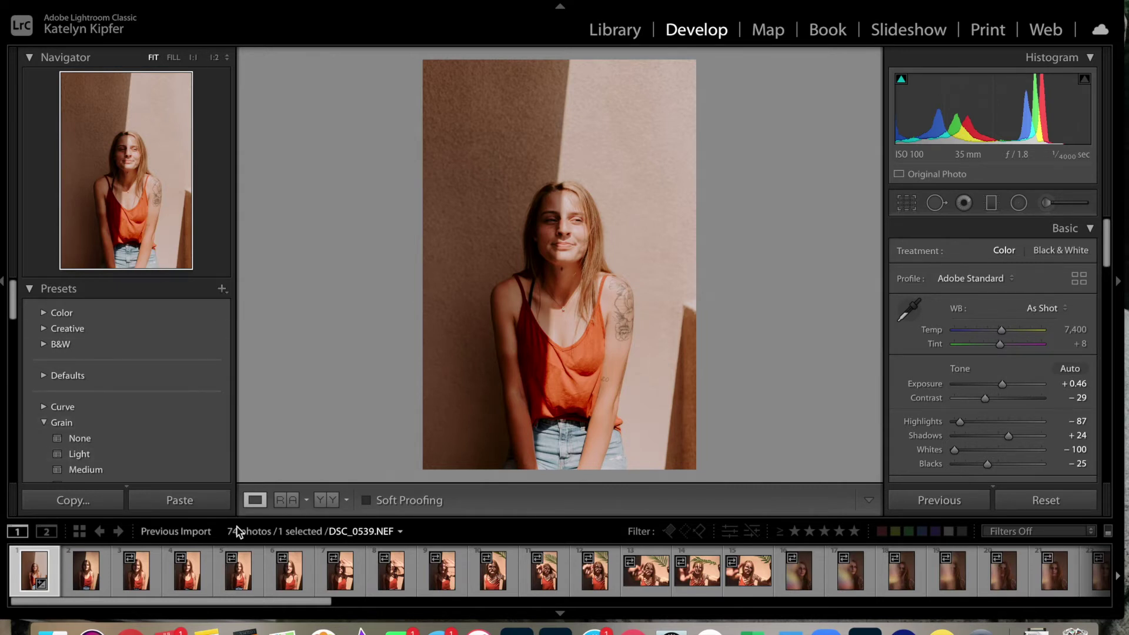
# Step: Save the current edit of DSC_0539 as a develop preset named "getting ready" in the User Presets group
pyautogui.click(222, 289)
pyautogui.click(238, 302)
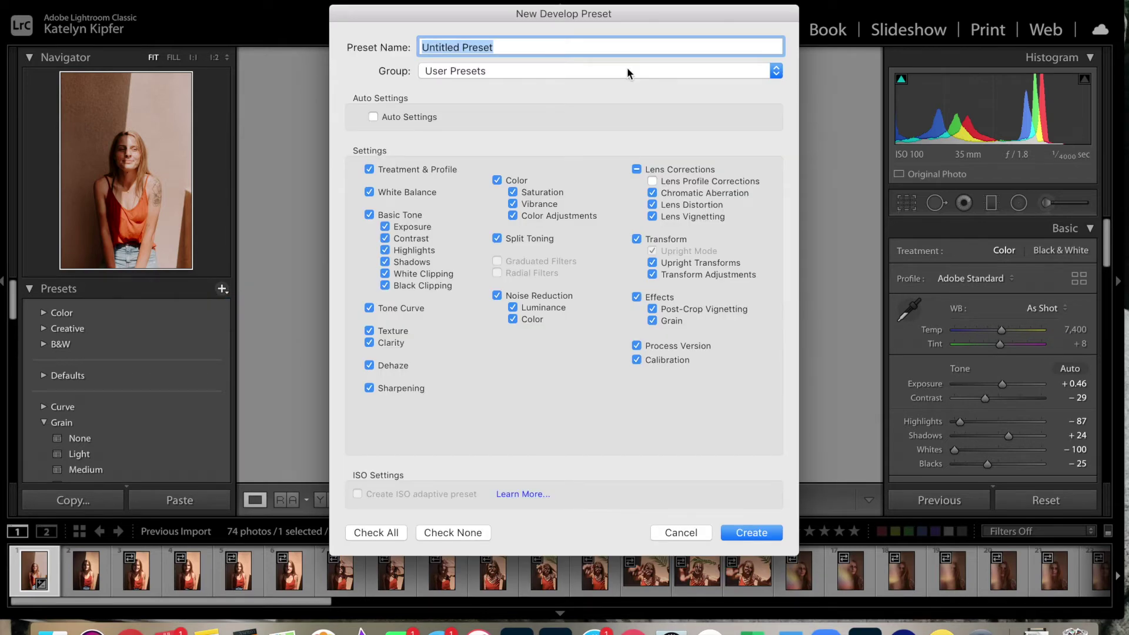
pyautogui.write('getting ready')
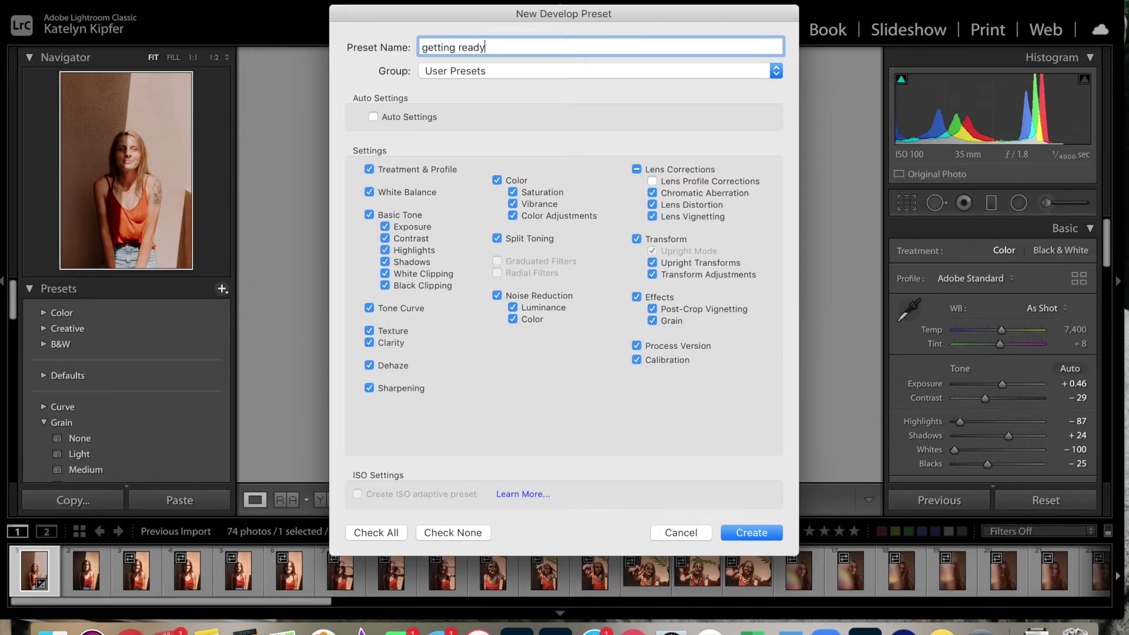
pyautogui.press('Return')
# Step: Apply the "getting ready" user preset to the second through fifteenth photos of the session at once
pyautogui.scroll(-5, 230, 341)
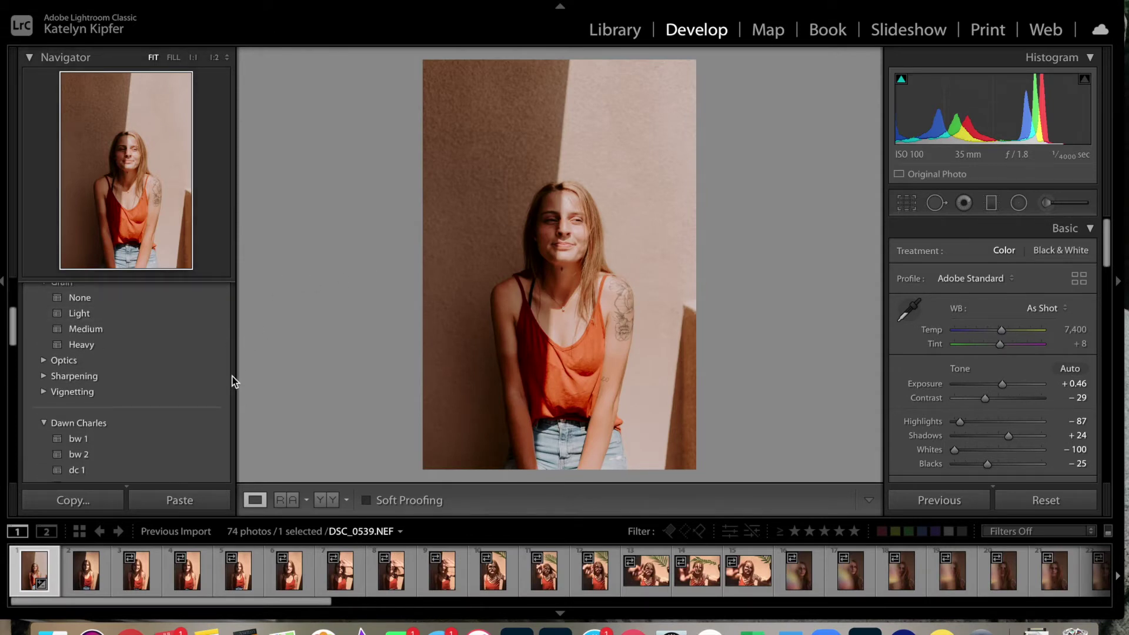
pyautogui.scroll(-6, 234, 372)
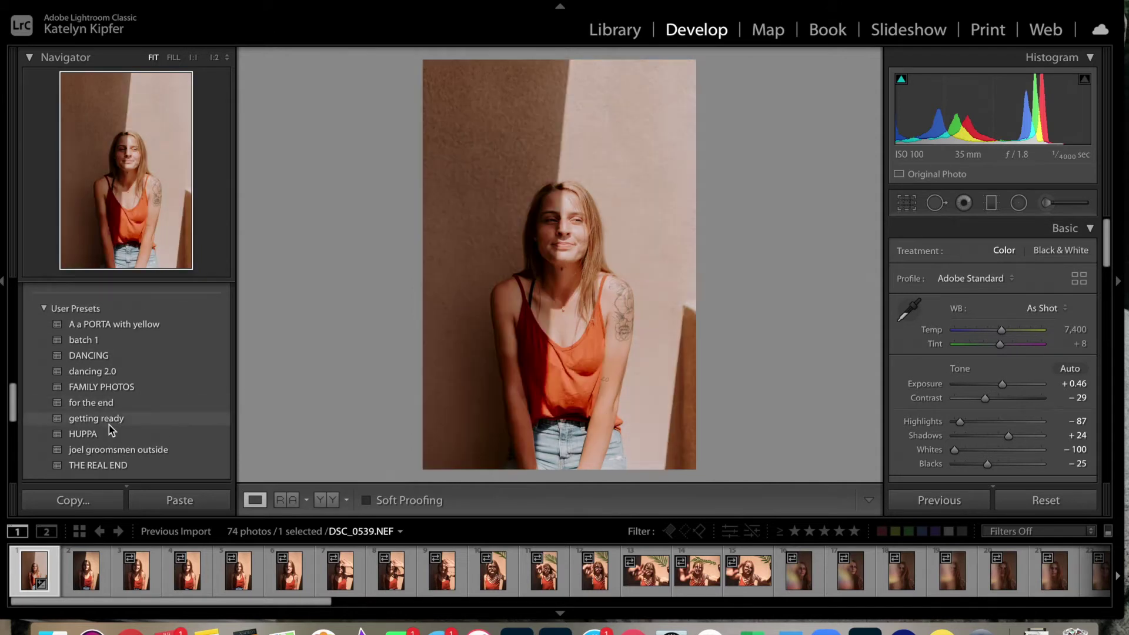
pyautogui.click(86, 570)
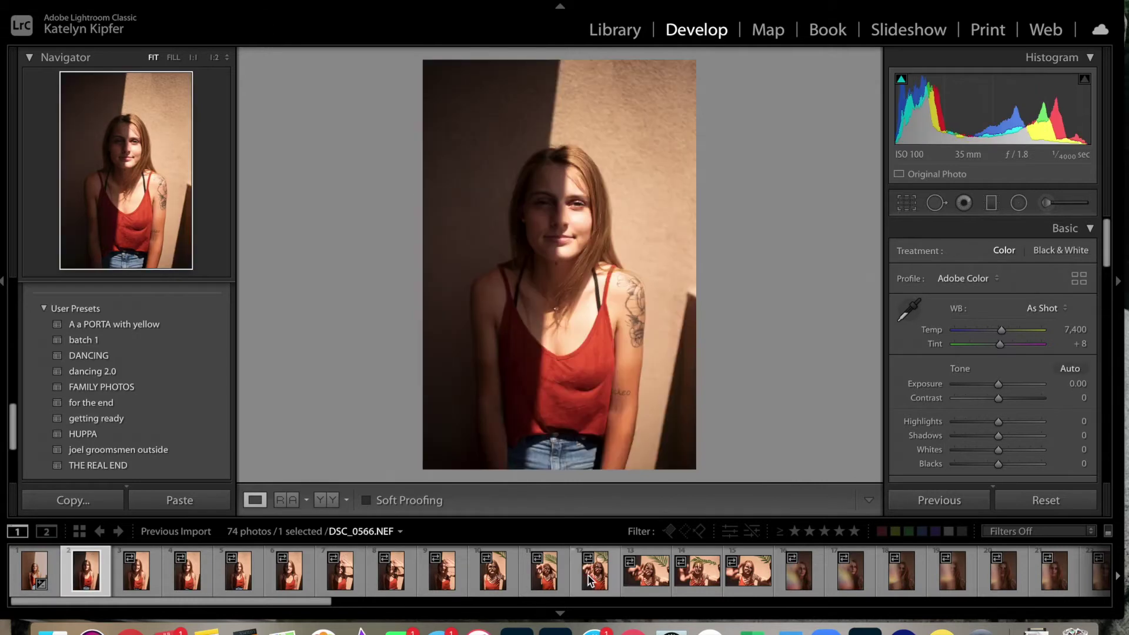
pyautogui.keyDown('shift'); pyautogui.click(743, 579); pyautogui.keyUp('shift')
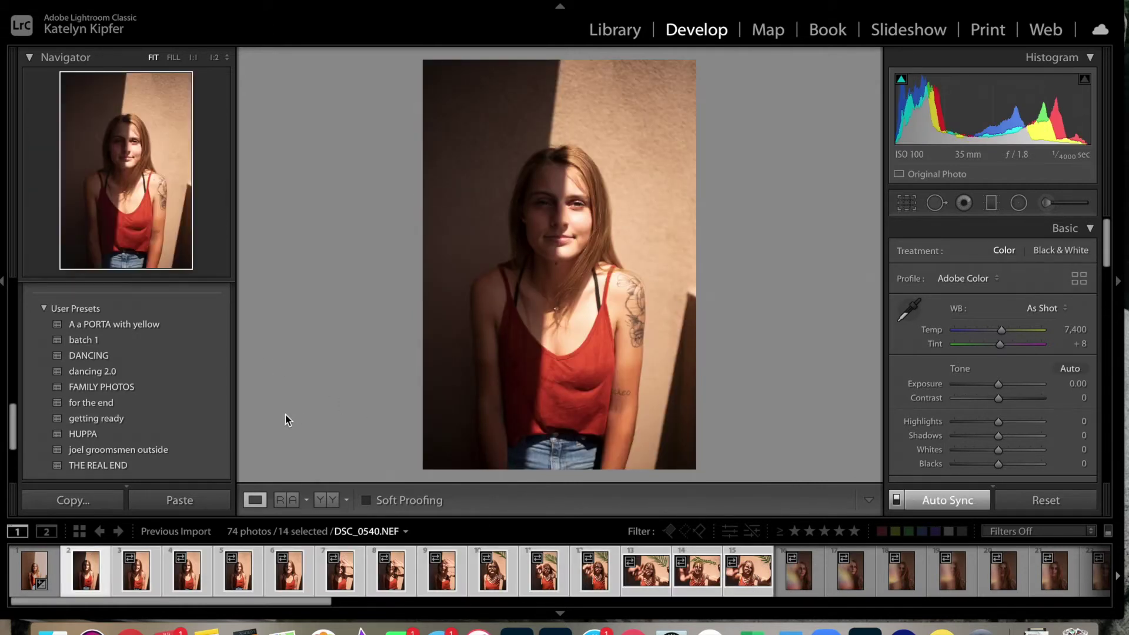
pyautogui.click(190, 418)
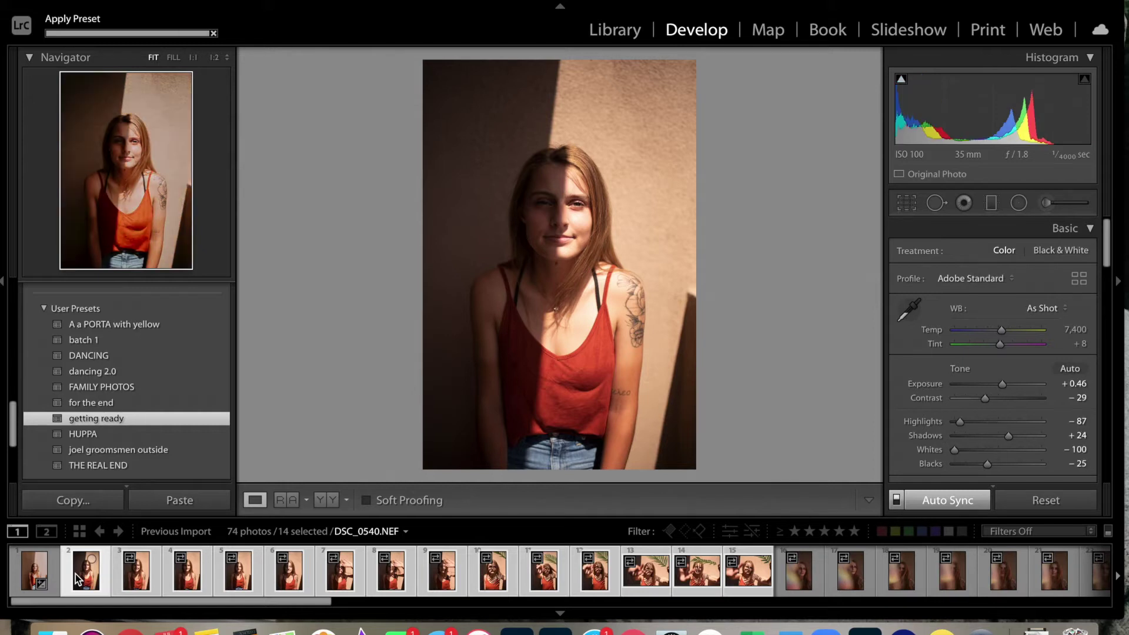
# Step: Set exposure to +0.82 and highlights to −90 on DSC_0541 alone
pyautogui.click(34, 579)
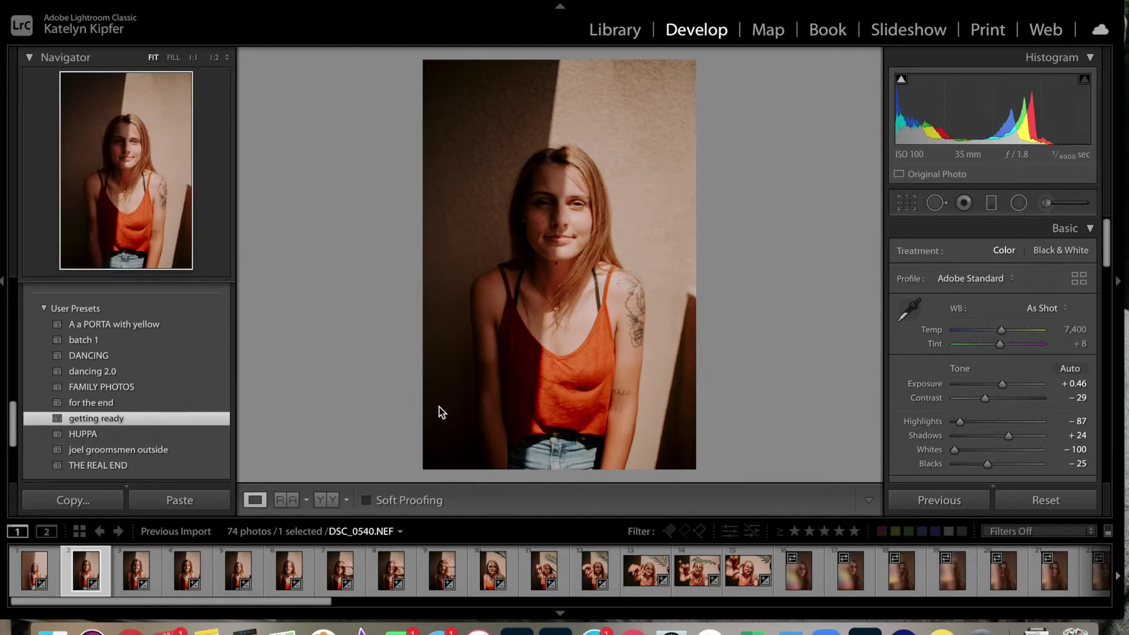
pyautogui.press('Right')
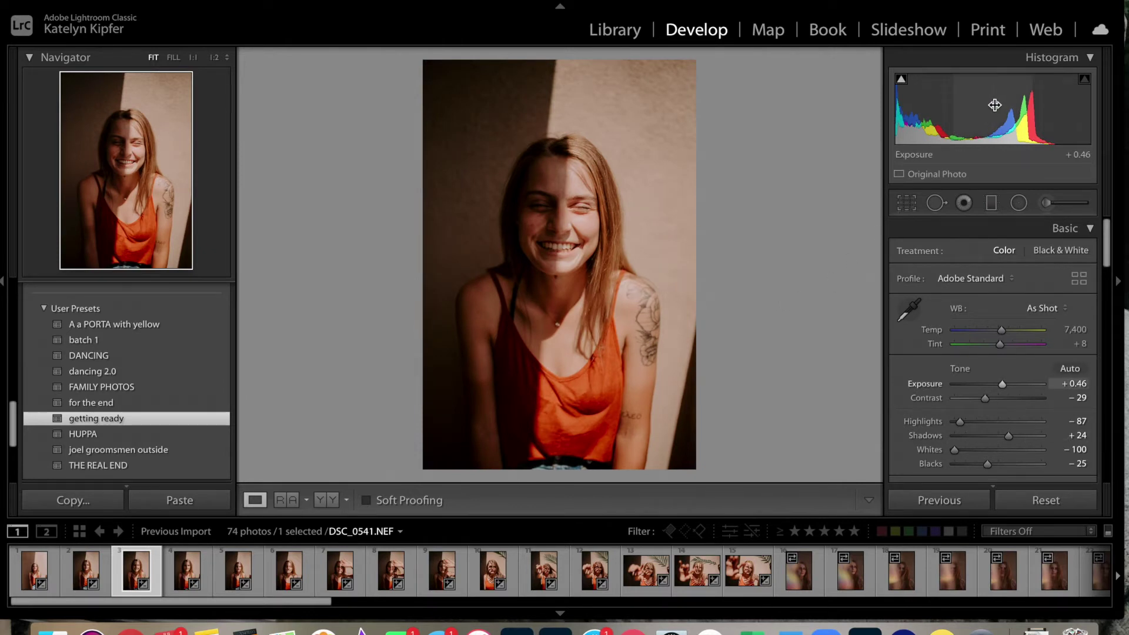
pyautogui.moveTo(990, 109); pyautogui.dragTo(1059, 119)
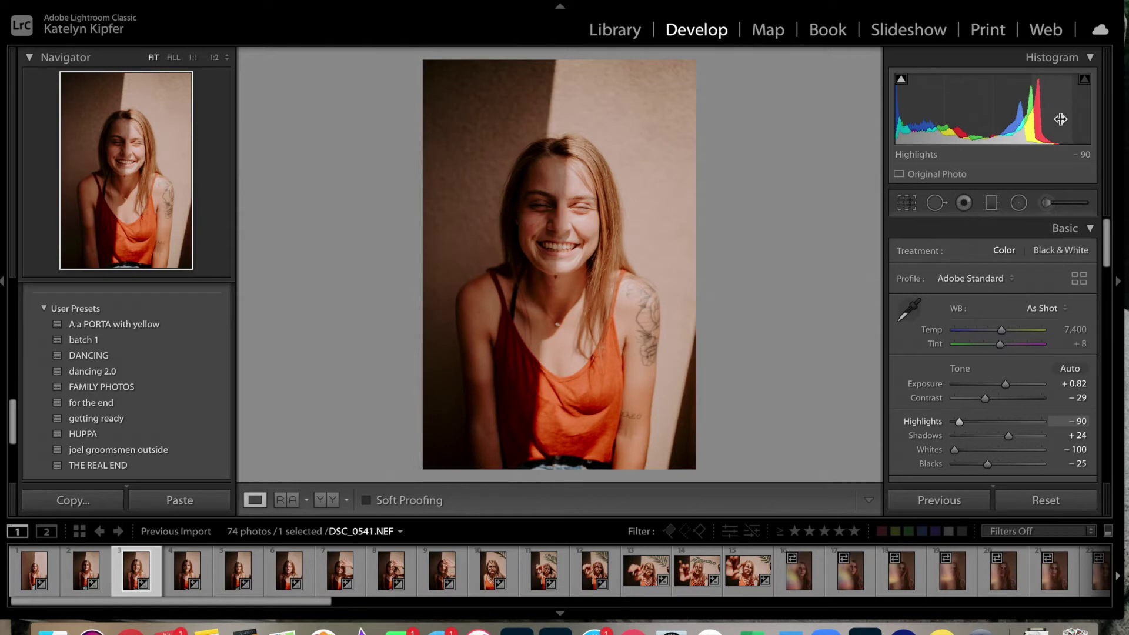
# Step: Set exposure to +0.74 on DSC_0540, DSC_0542 and DSC_0543 together with Auto Sync
pyautogui.press('Right')
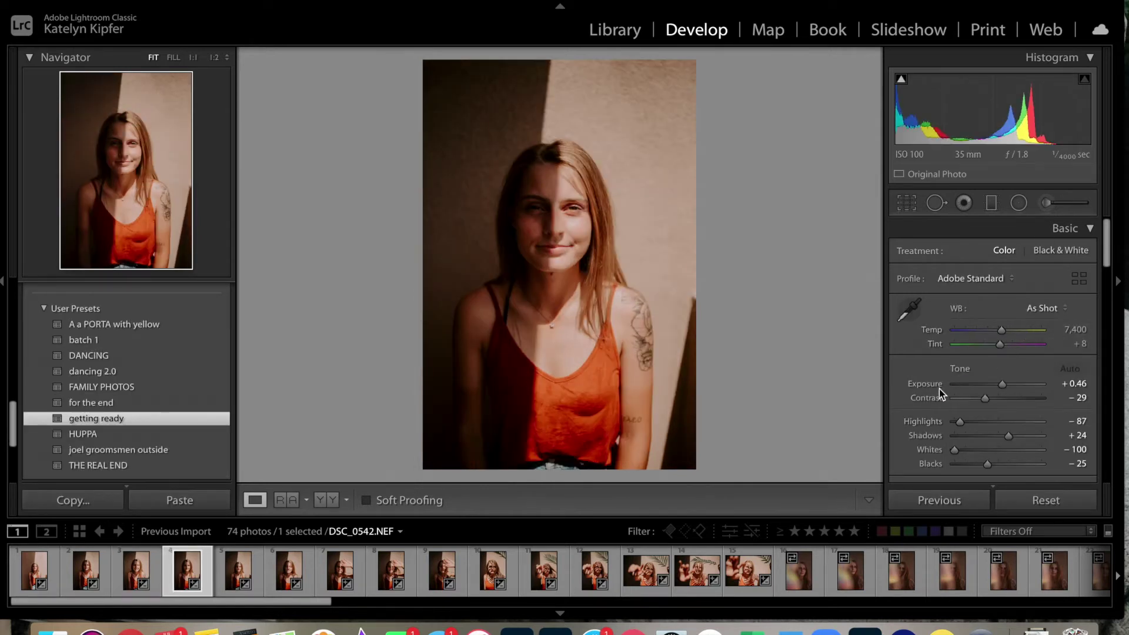
pyautogui.press('Right')
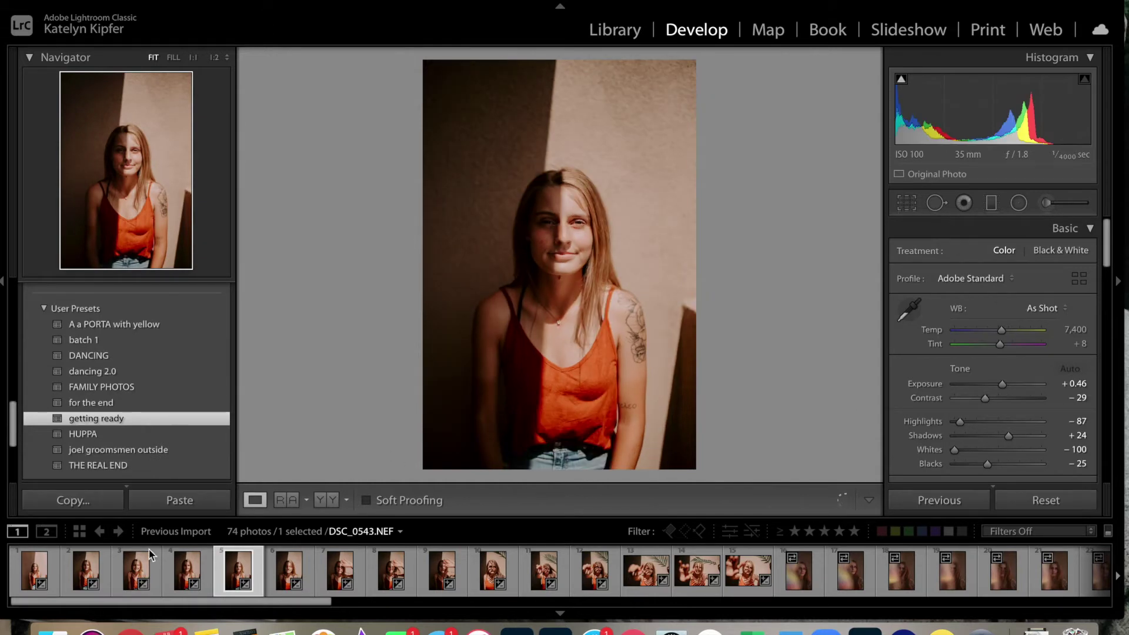
pyautogui.keyDown('super'); pyautogui.click(86, 577); pyautogui.keyUp('super')
pyautogui.keyDown('super'); pyautogui.click(187, 570); pyautogui.keyUp('super')
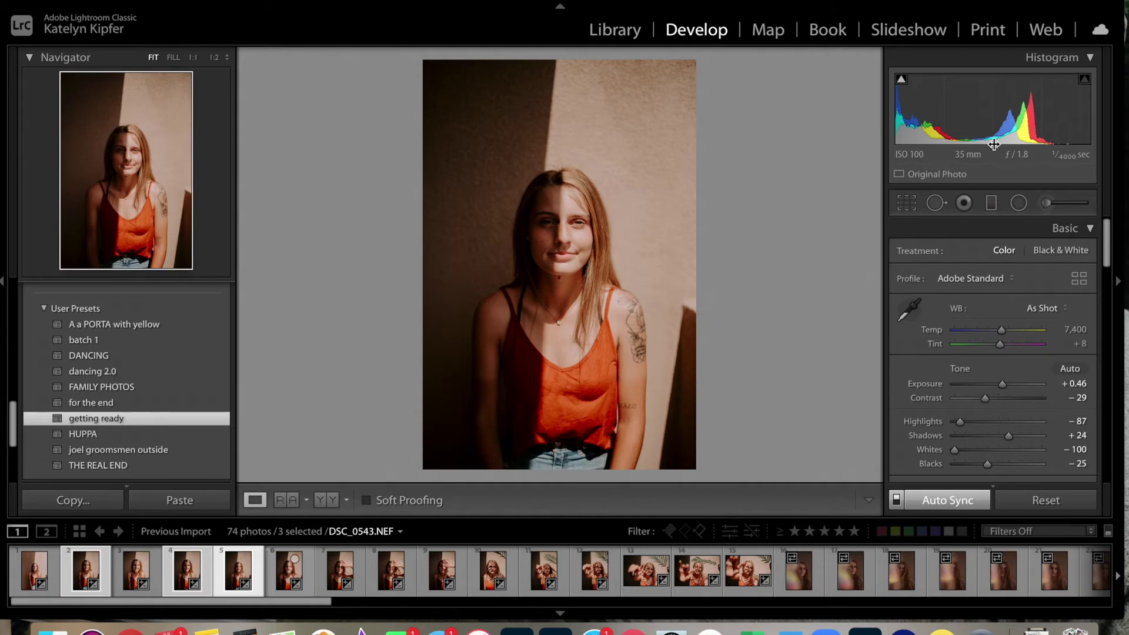
pyautogui.moveTo(984, 111); pyautogui.dragTo(1003, 111)
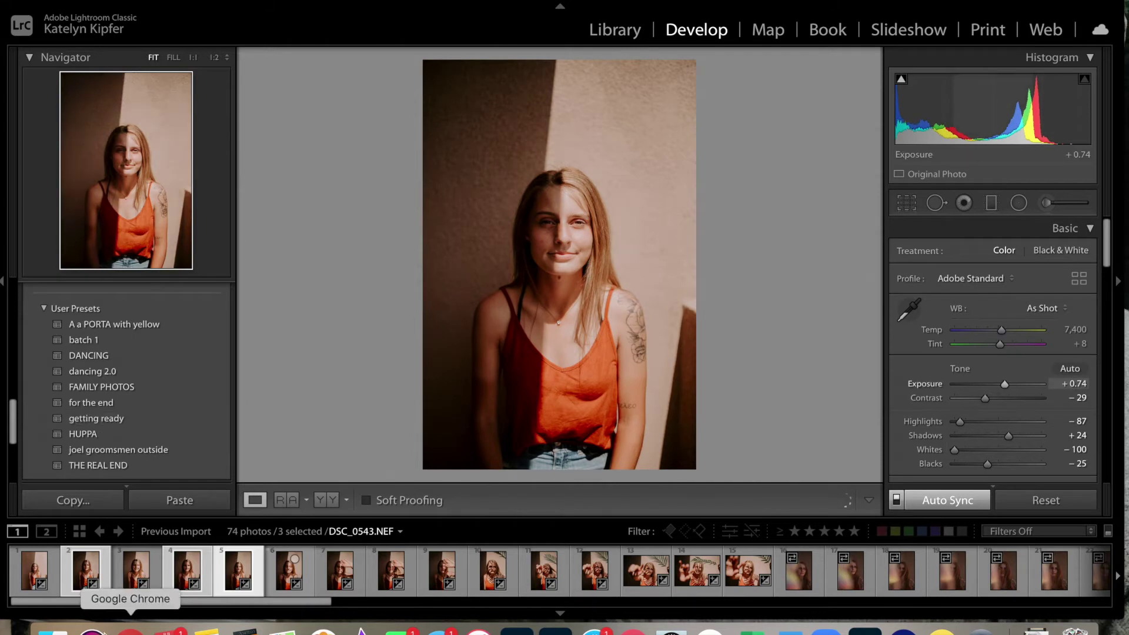
pyautogui.click(86, 577)
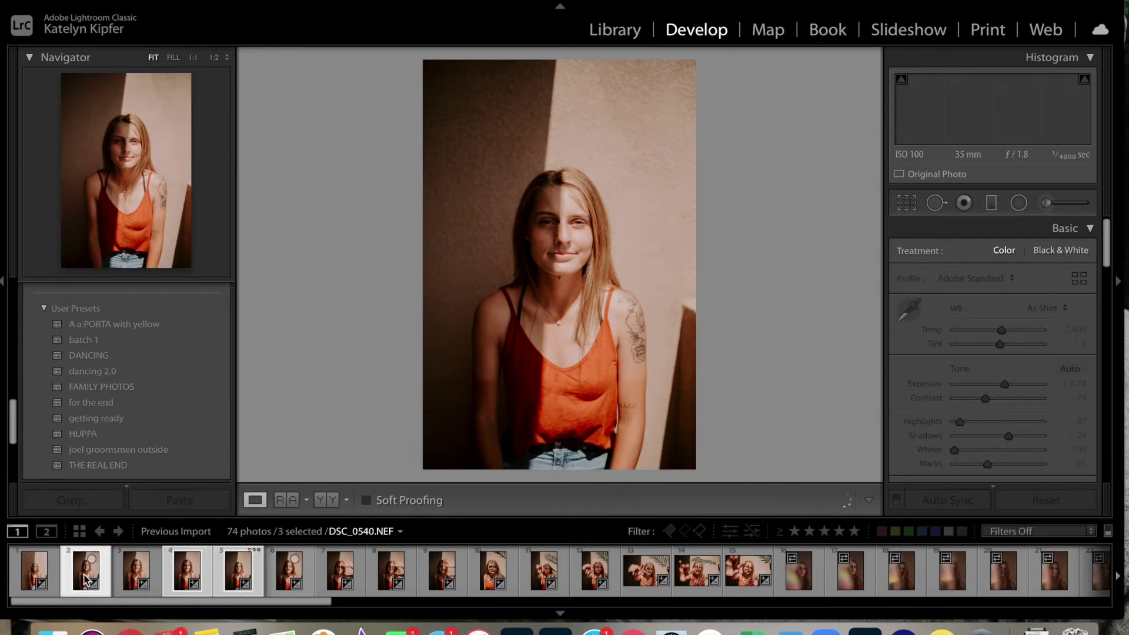
# Step: Copy the settings of DSC_0543 to DSC_0547 as the previously viewed photo's edit
pyautogui.click(235, 577)
pyautogui.press('Right')
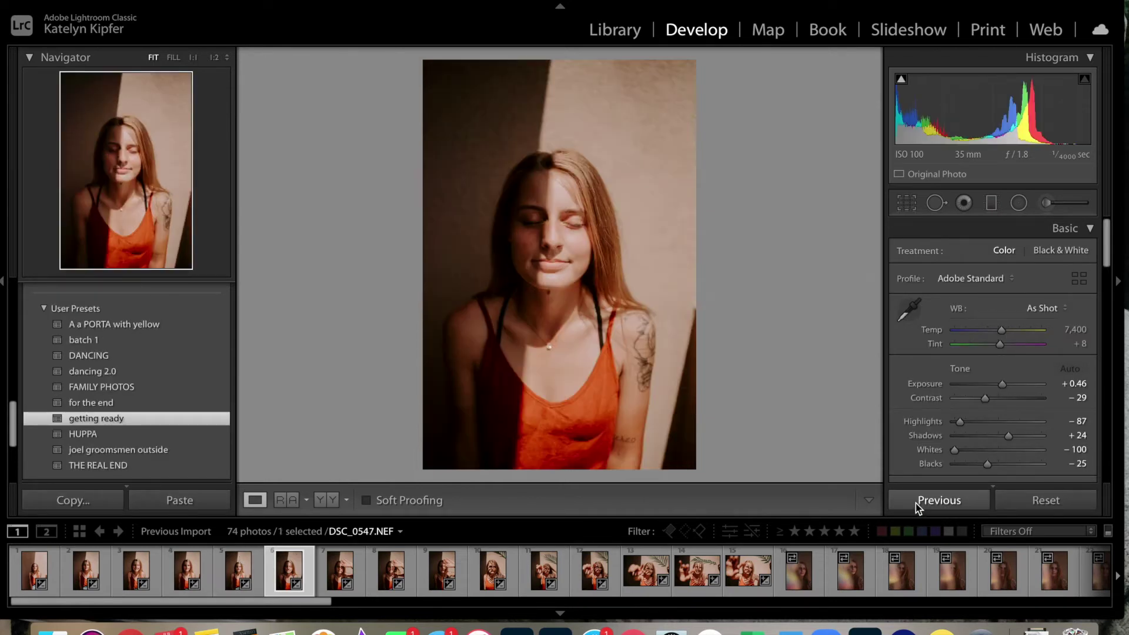
pyautogui.click(237, 579)
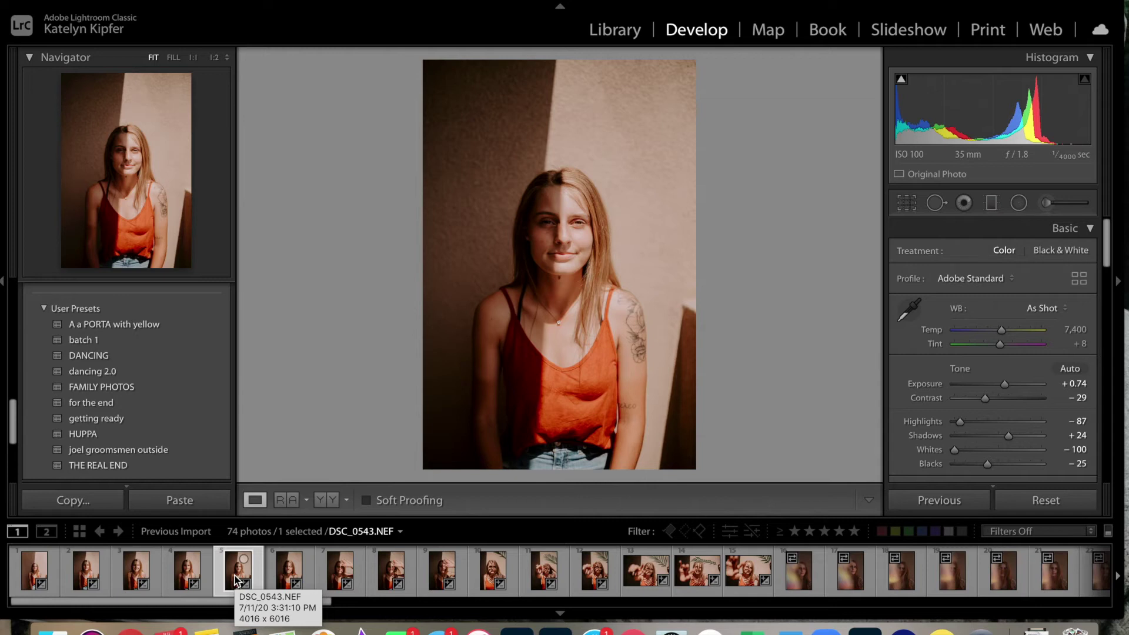
pyautogui.click(289, 569)
pyautogui.click(96, 418)
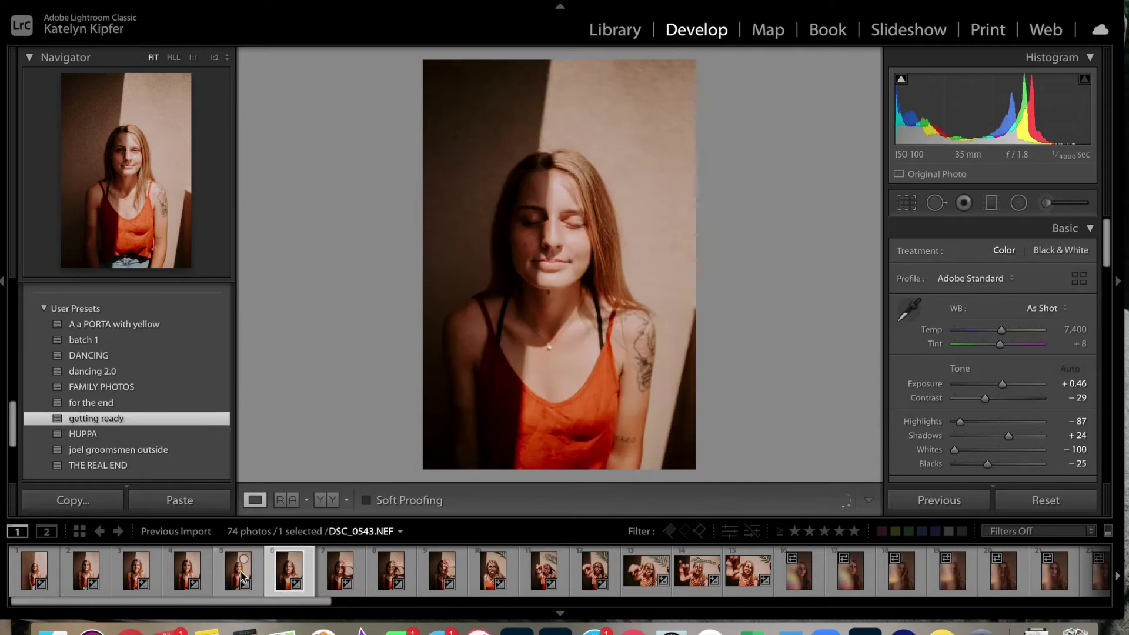
pyautogui.click(942, 499)
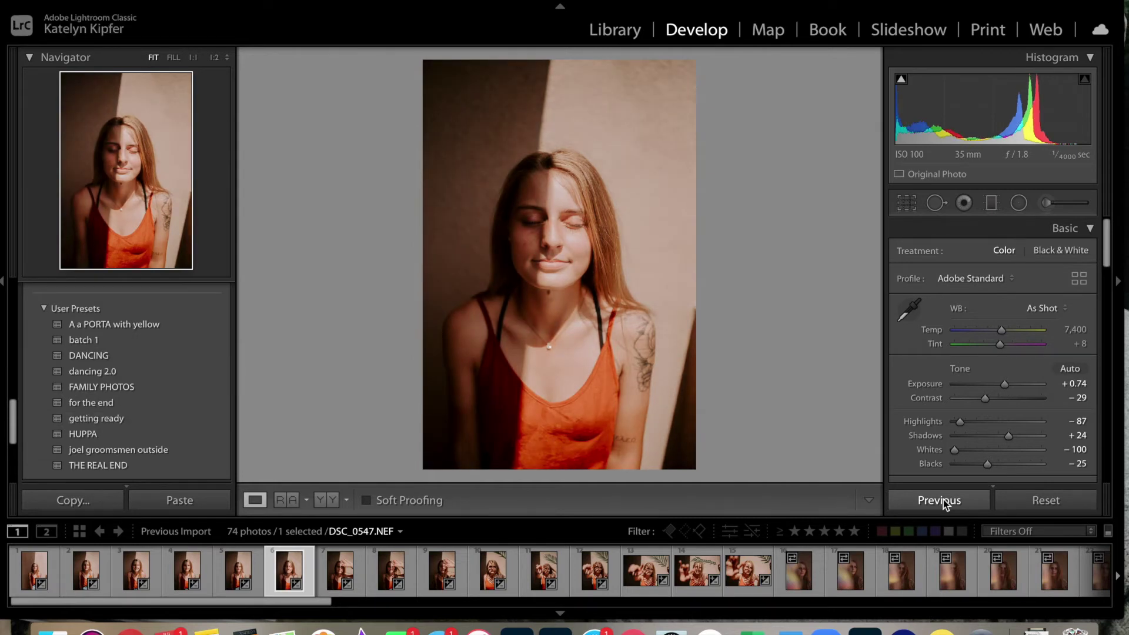
# Step: View DSC_0583, and apply its settings to DSC_0584 with the Previous command
pyautogui.click(902, 573)
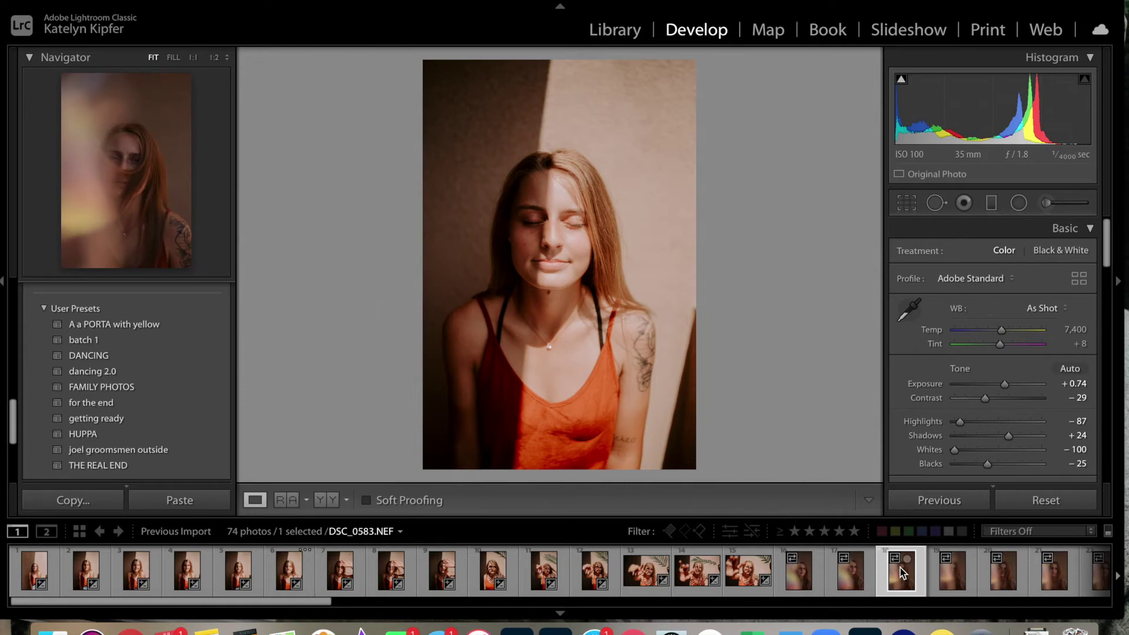
pyautogui.click(953, 570)
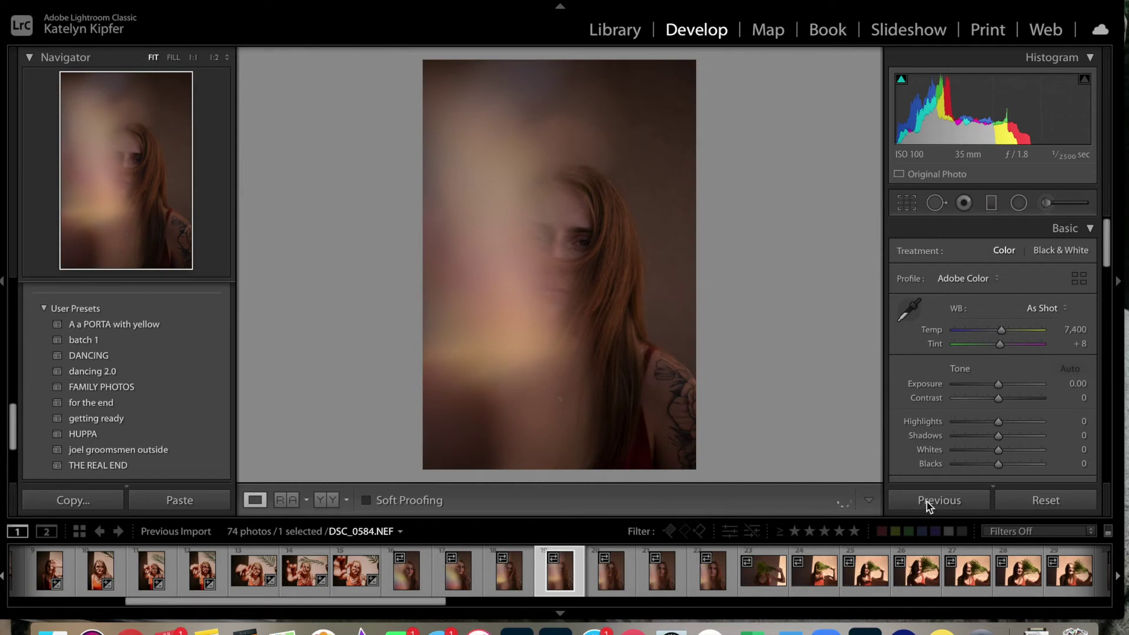
pyautogui.click(927, 501)
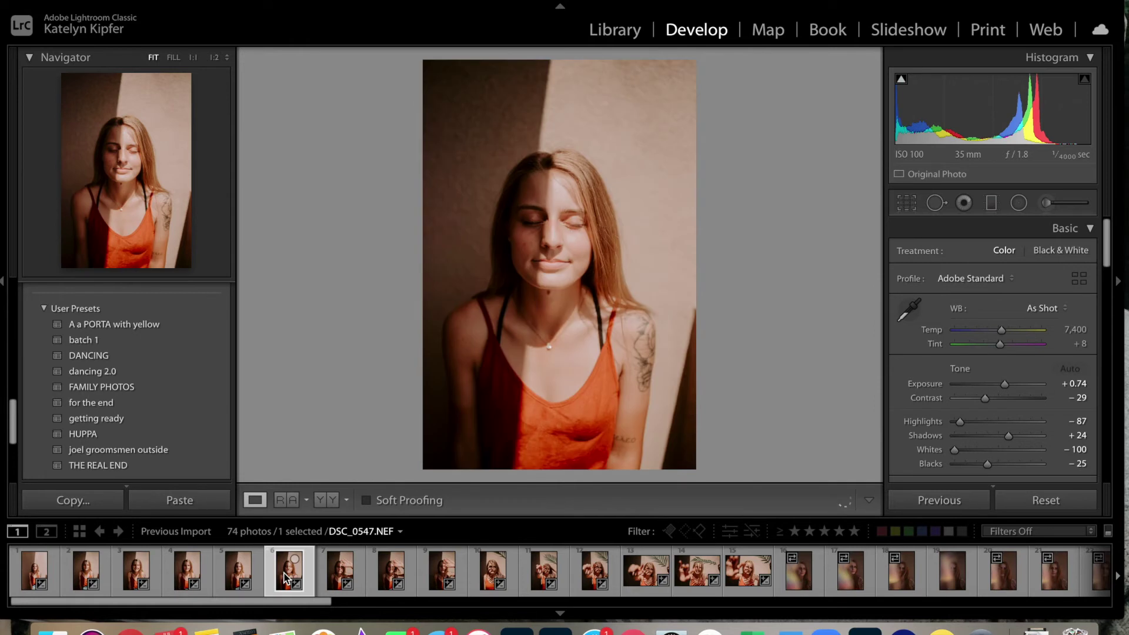
# Step: Apply the previous settings of DSC_0547 to DSC_0548 and raise its exposure to +0.84
pyautogui.press('Right')
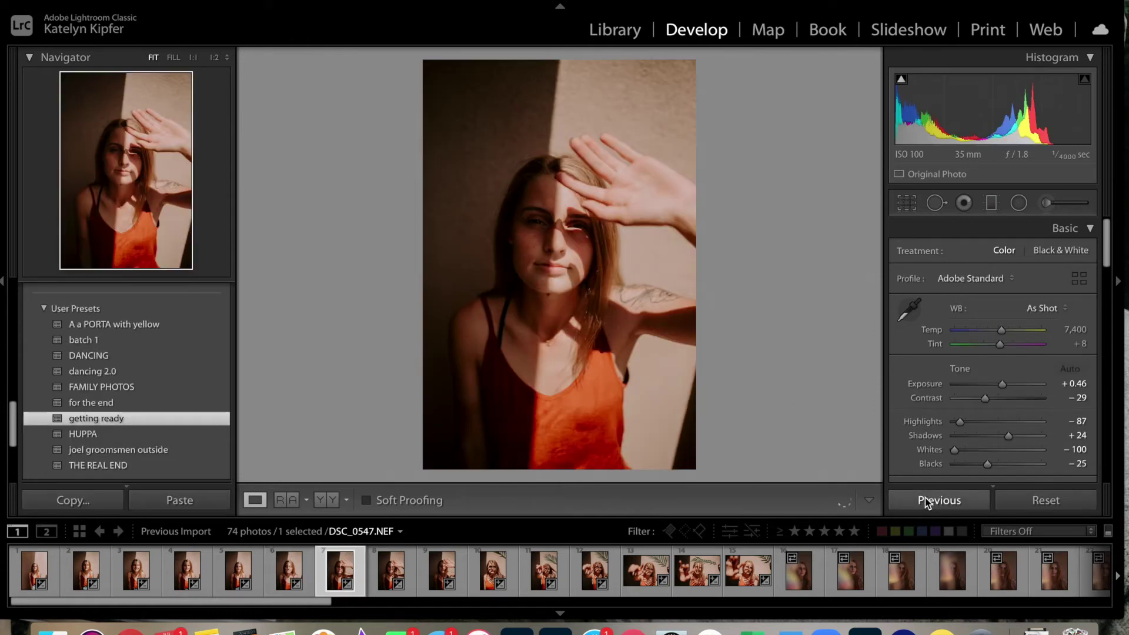
pyautogui.click(925, 501)
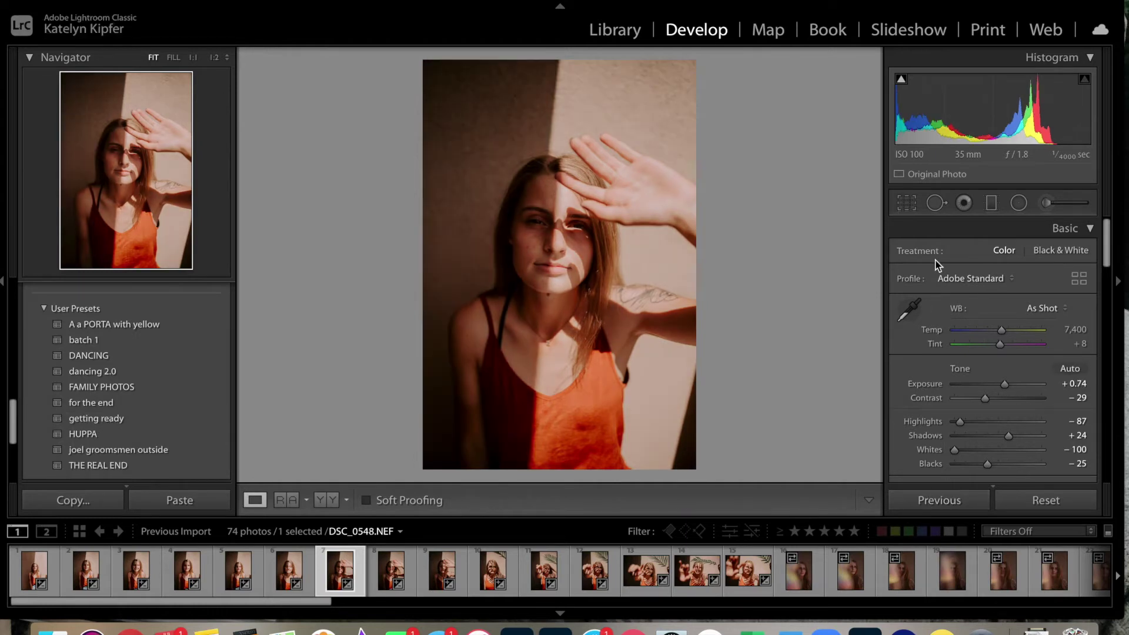
pyautogui.moveTo(977, 118); pyautogui.dragTo(981, 118)
# Step: Carry the DSC_0548 settings with exposure +0.84 over to DSC_0550 and DSC_0554
pyautogui.press('Right')
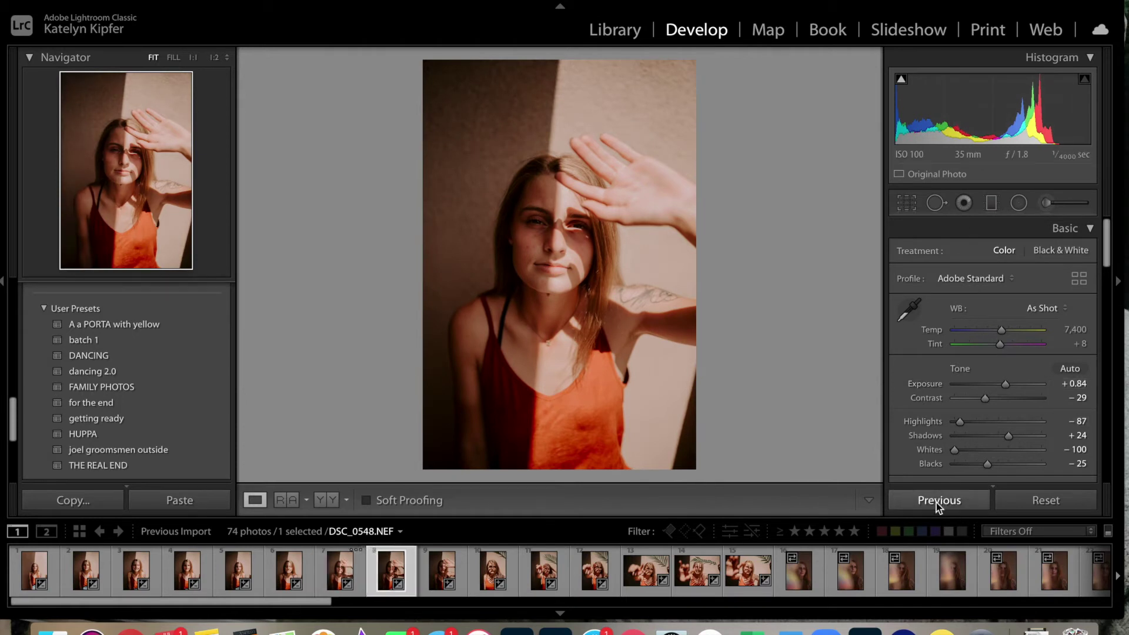
pyautogui.click(936, 502)
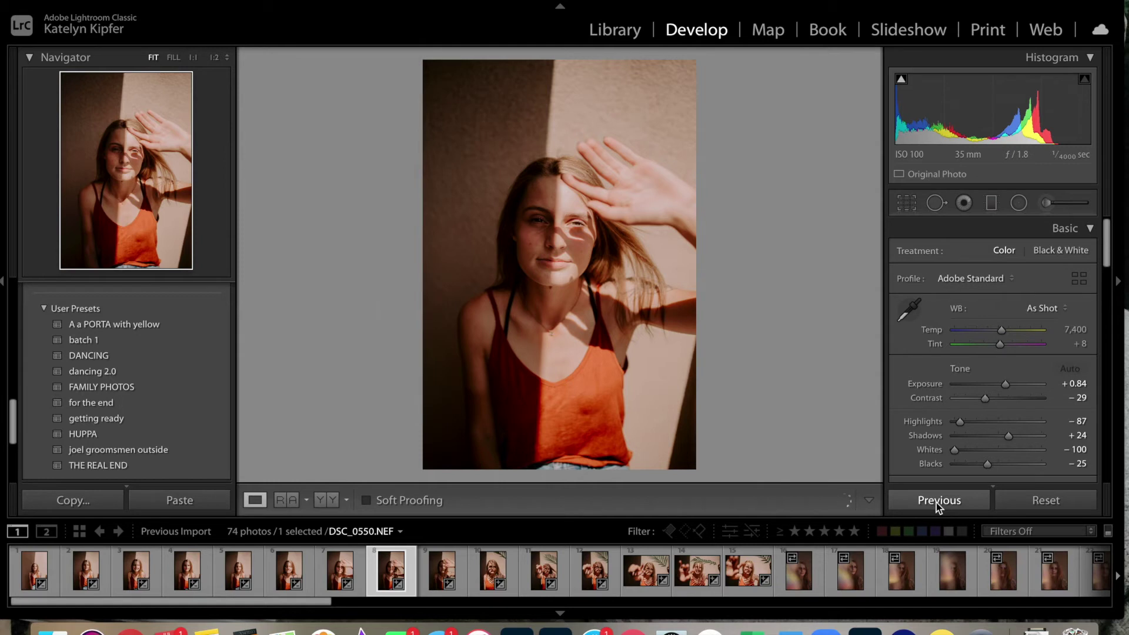
pyautogui.press('Right')
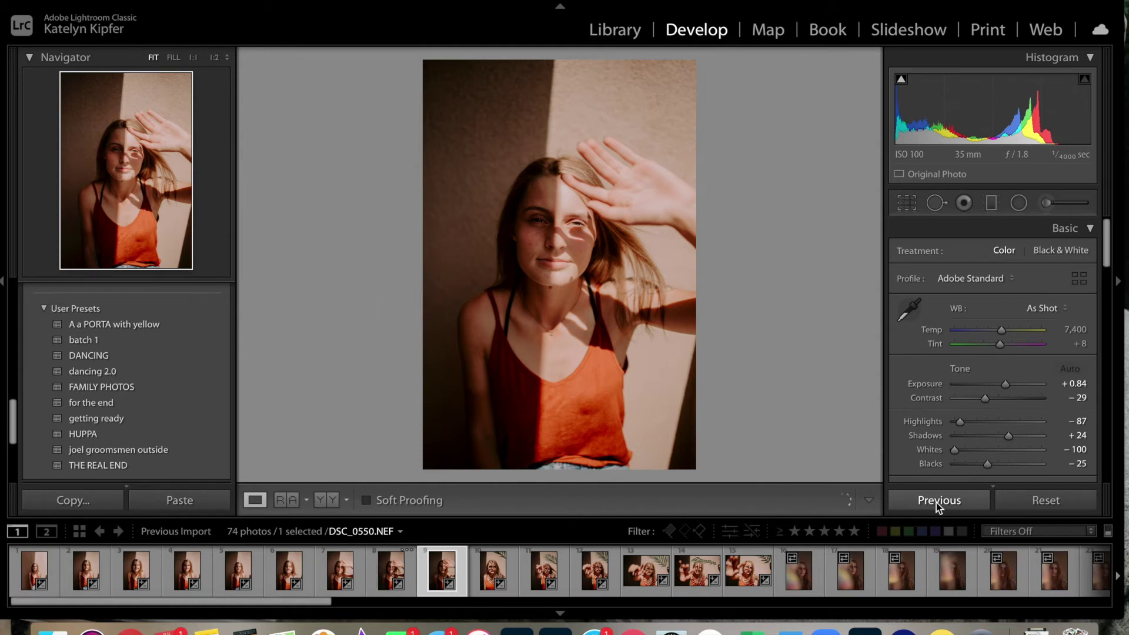
pyautogui.click(935, 502)
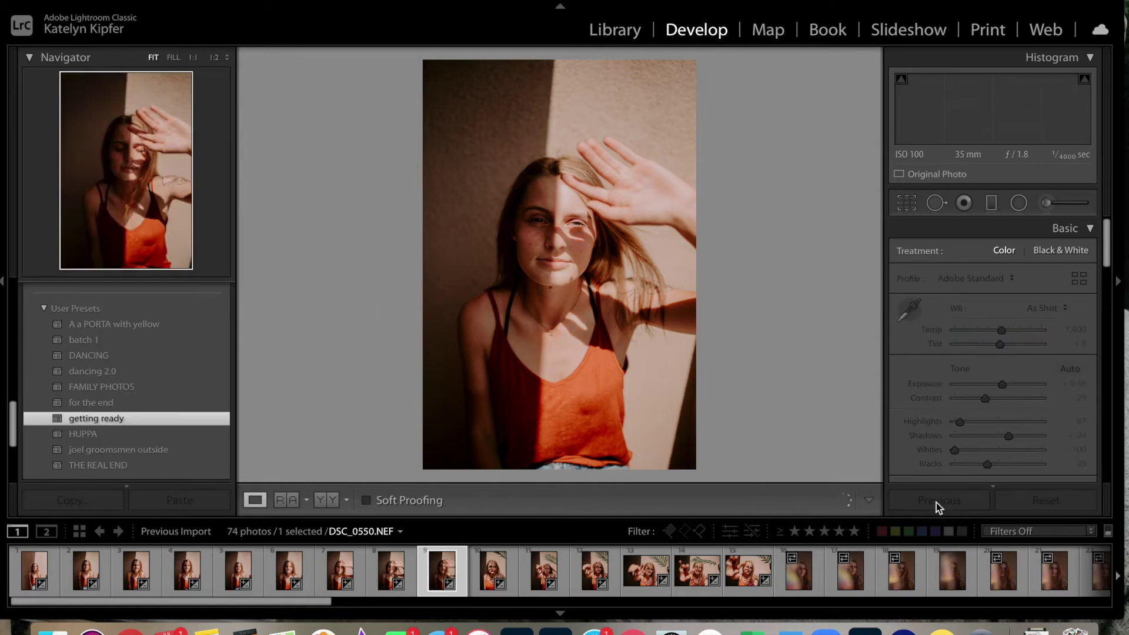
pyautogui.click(936, 501)
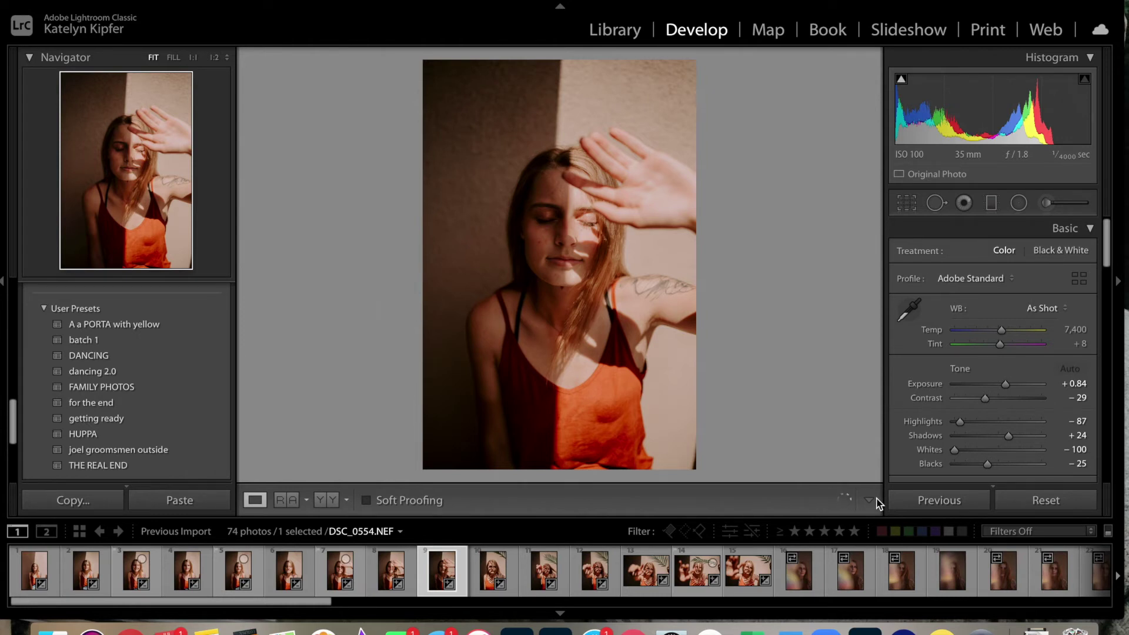
# Step: Apply the previous photo's settings in turn to DSC_0557, DSC_0562 and DSC_0566, and go on to DSC_0568
pyautogui.press('Right')
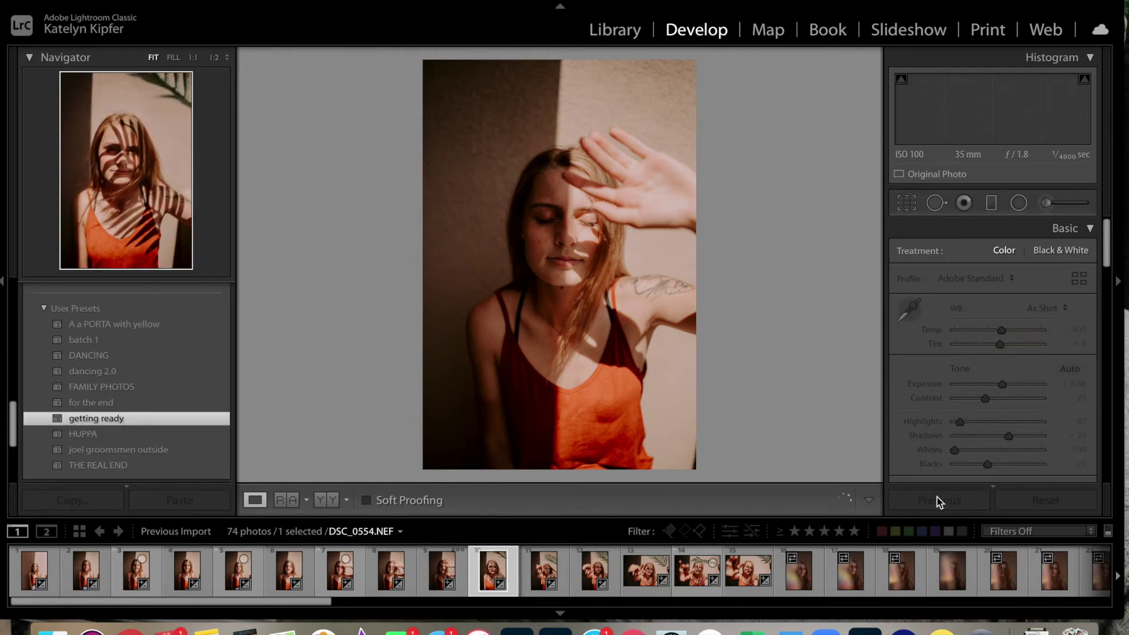
pyautogui.click(936, 496)
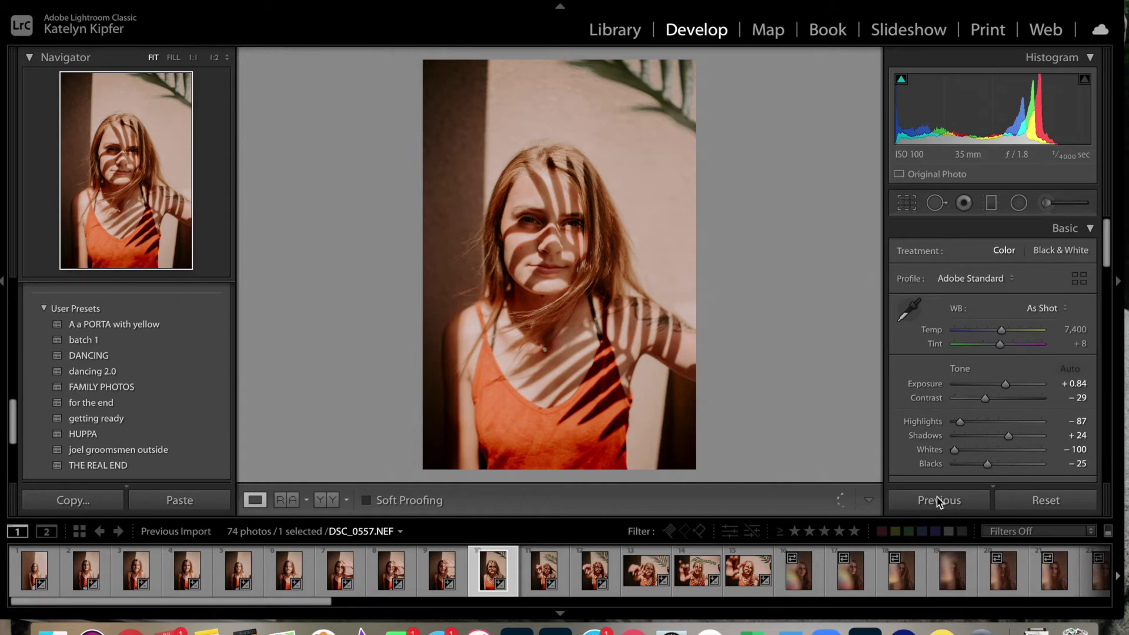
pyautogui.press('Right')
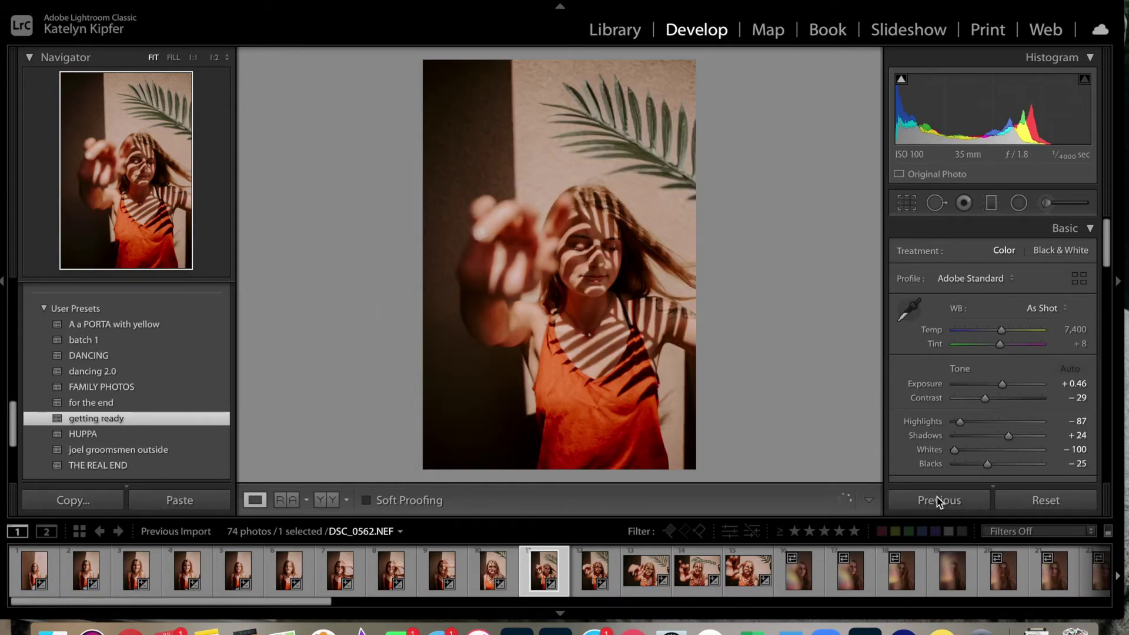
pyautogui.click(937, 498)
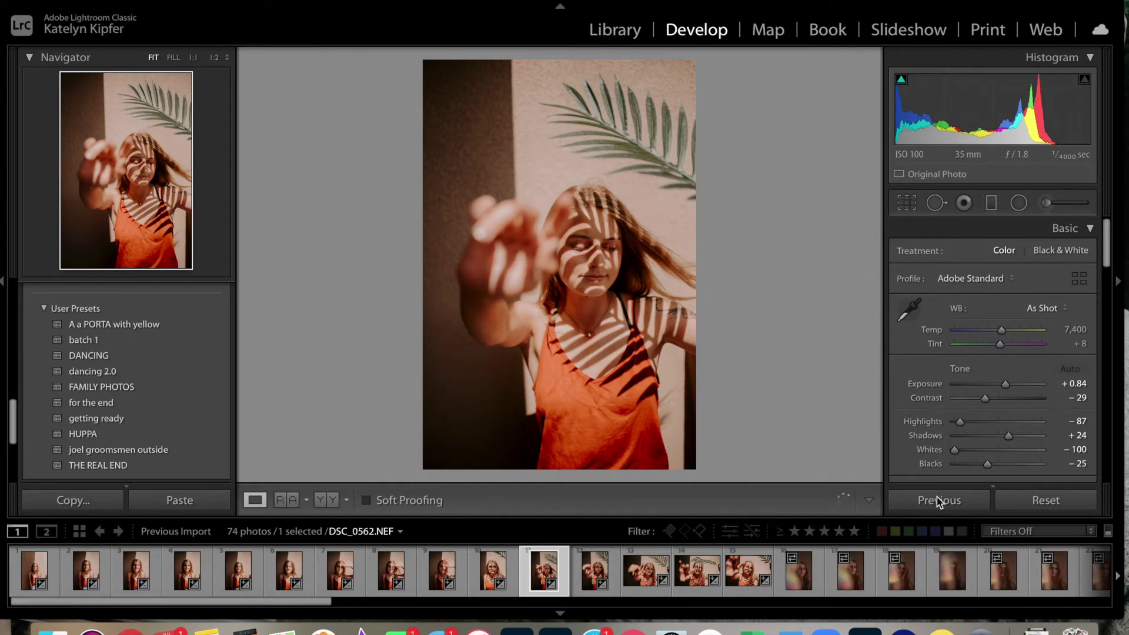
pyautogui.press('Right')
pyautogui.press('Right')
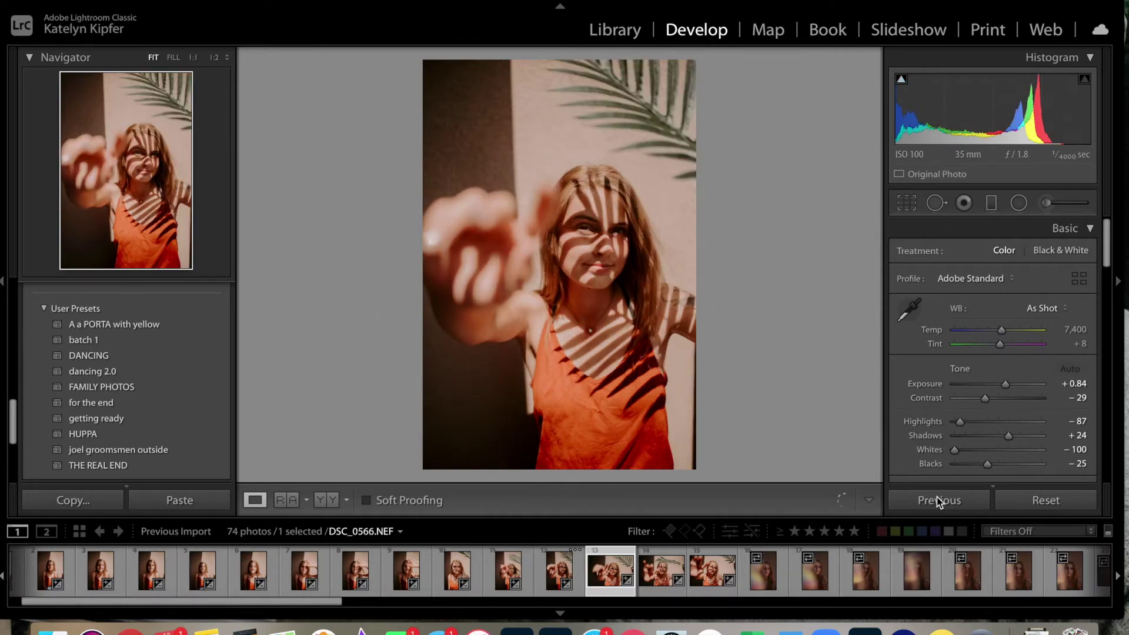
pyautogui.press('Right')
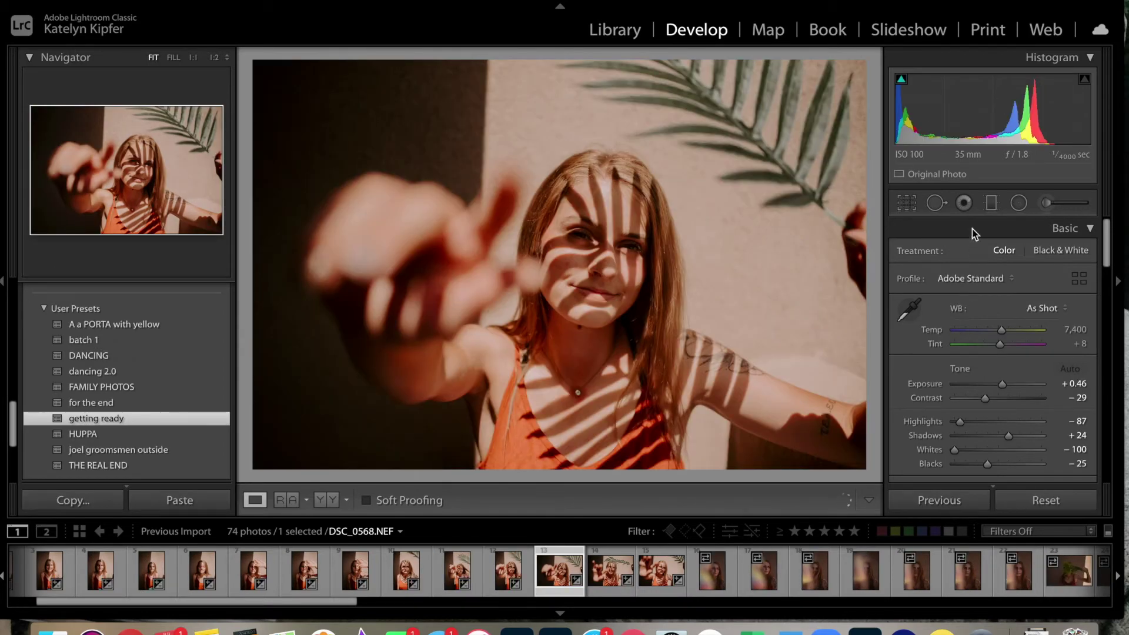
# Step: Raise the exposure of DSC_0568 to +0.72 and set its contrast to -19
pyautogui.moveTo(992, 115); pyautogui.dragTo(1008, 115)
pyautogui.moveTo(985, 401); pyautogui.dragTo(988, 401)
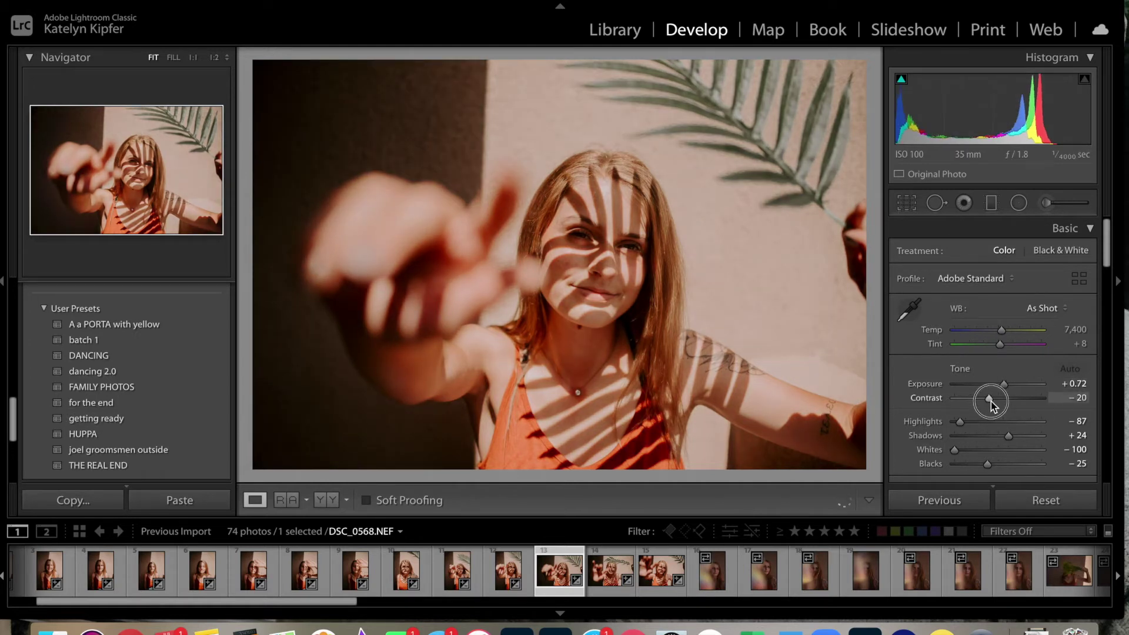
pyautogui.moveTo(989, 401); pyautogui.dragTo(991, 403)
# Step: Return to DSC_0566 and cool its white balance temperature to 6,244
pyautogui.click(507, 570)
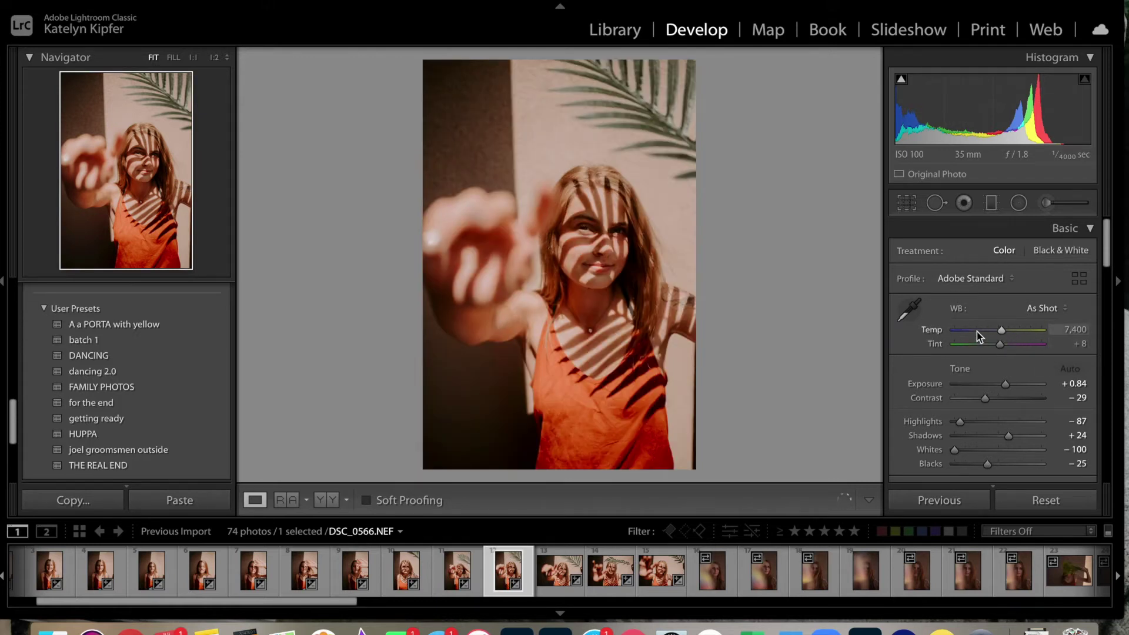
pyautogui.moveTo(1001, 333); pyautogui.dragTo(988, 333)
pyautogui.click(969, 331)
pyautogui.moveTo(975, 336); pyautogui.dragTo(1023, 331)
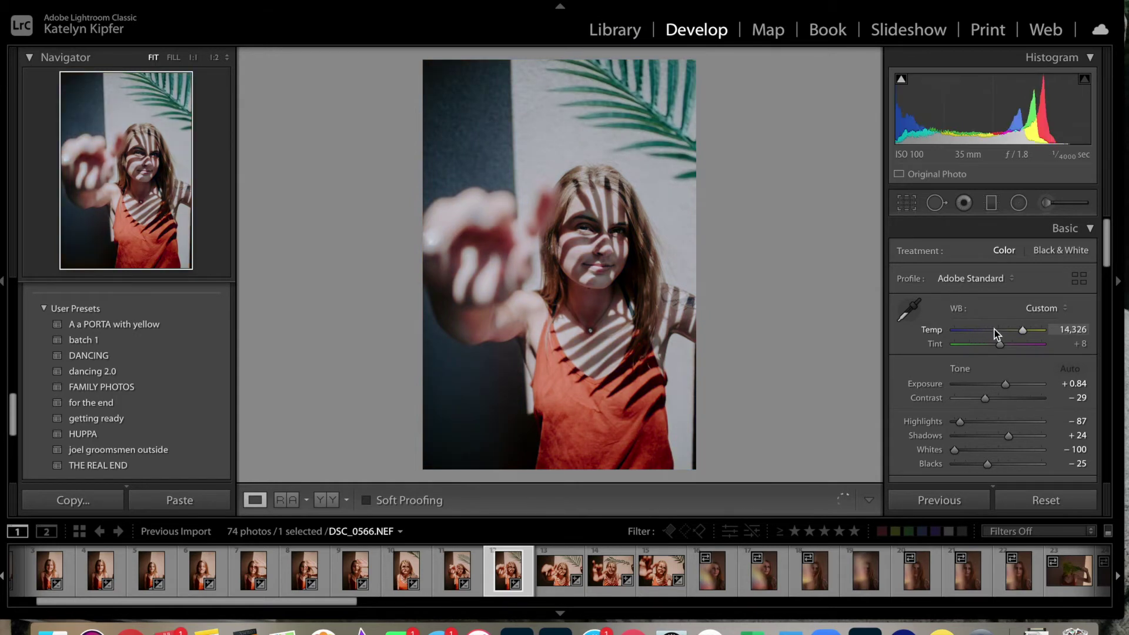
pyautogui.click(995, 331)
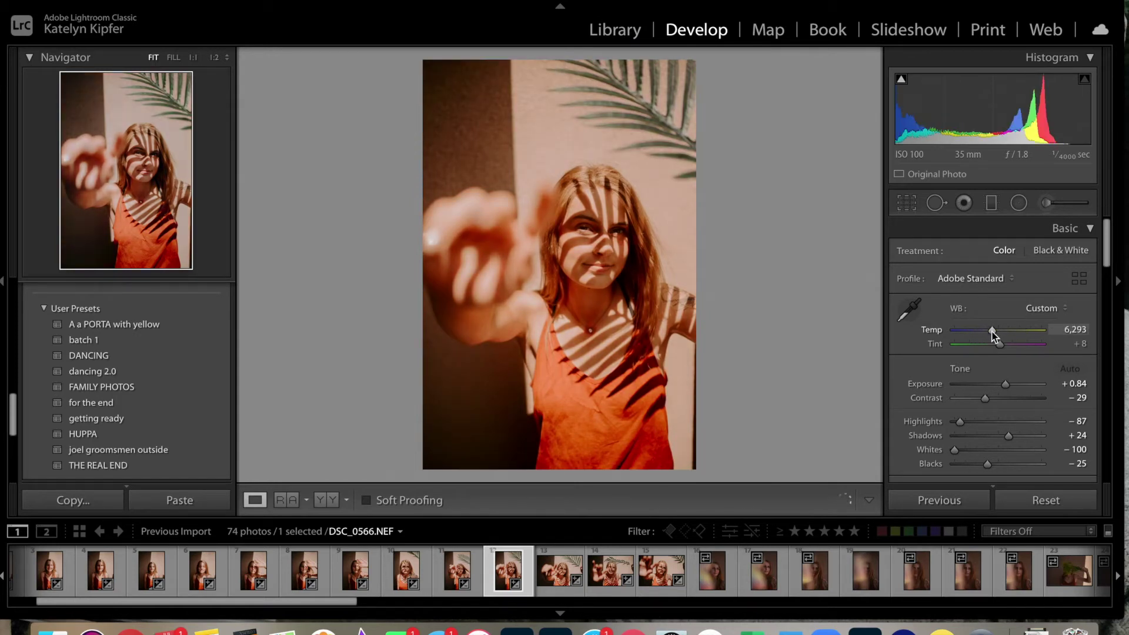
pyautogui.moveTo(992, 334); pyautogui.dragTo(990, 331)
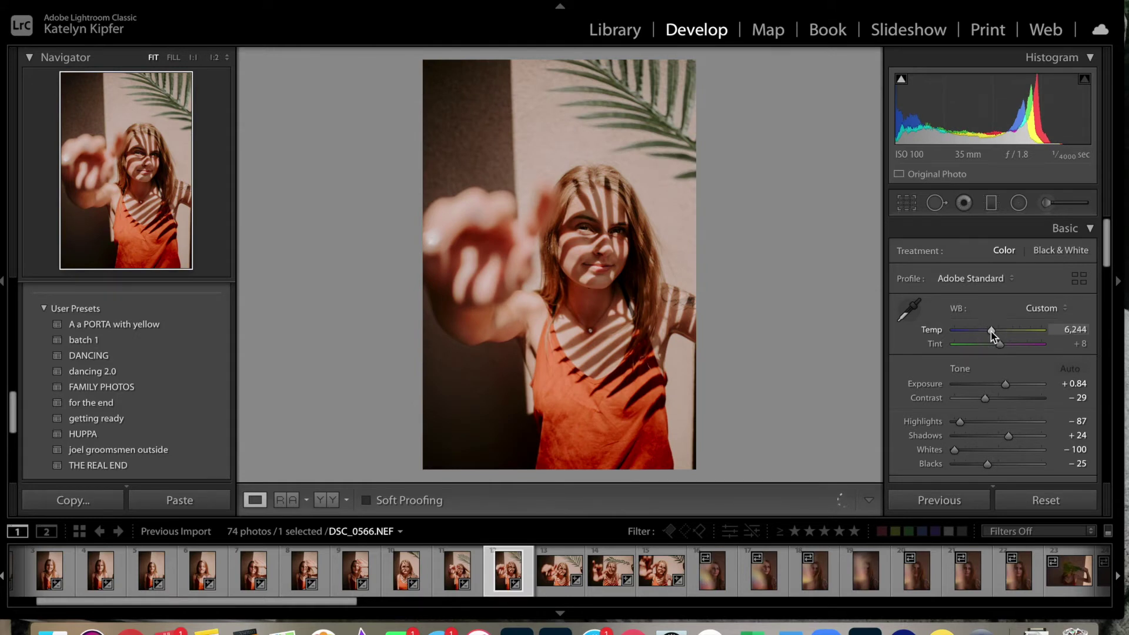
# Step: Go past DSC_0568 to DSC_0569 and apply the previous photo's settings to it
pyautogui.press('Right')
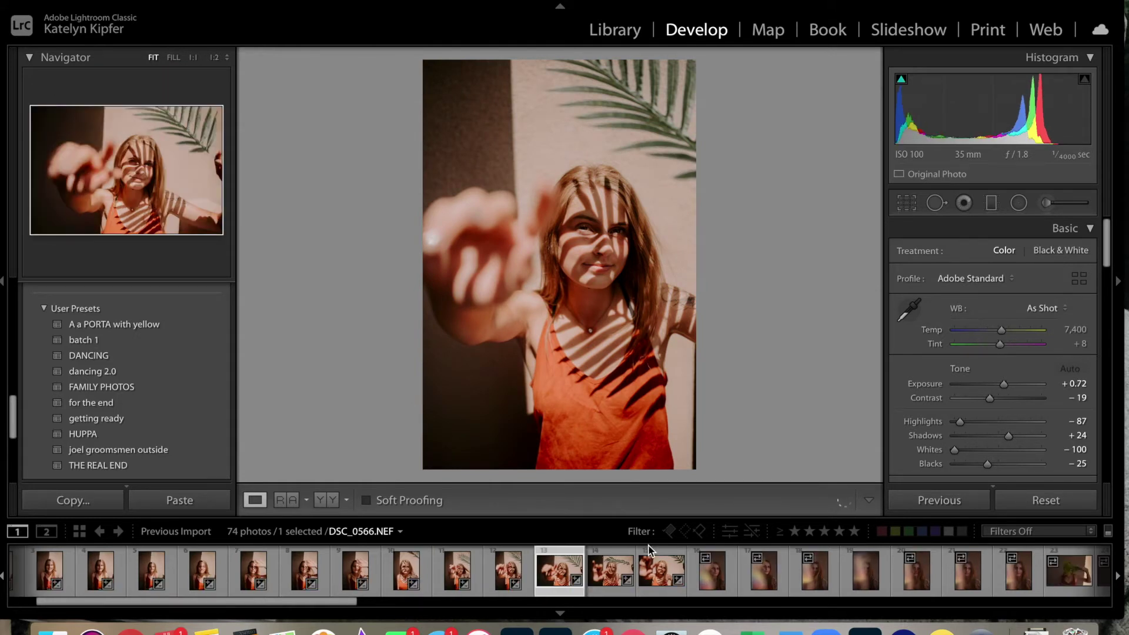
pyautogui.click(602, 592)
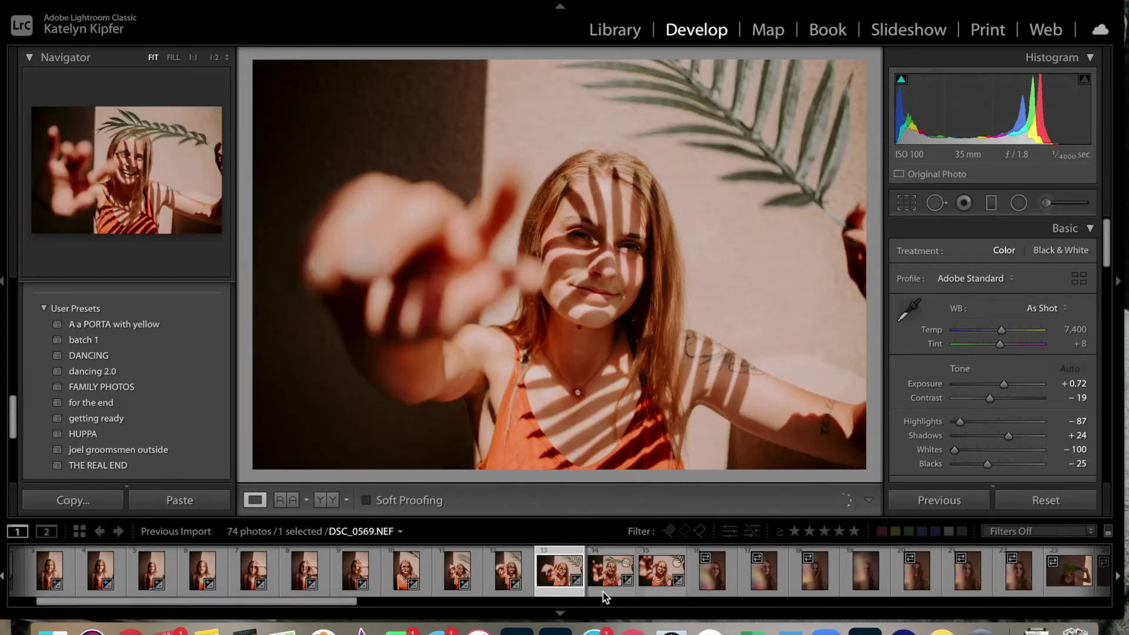
pyautogui.click(602, 591)
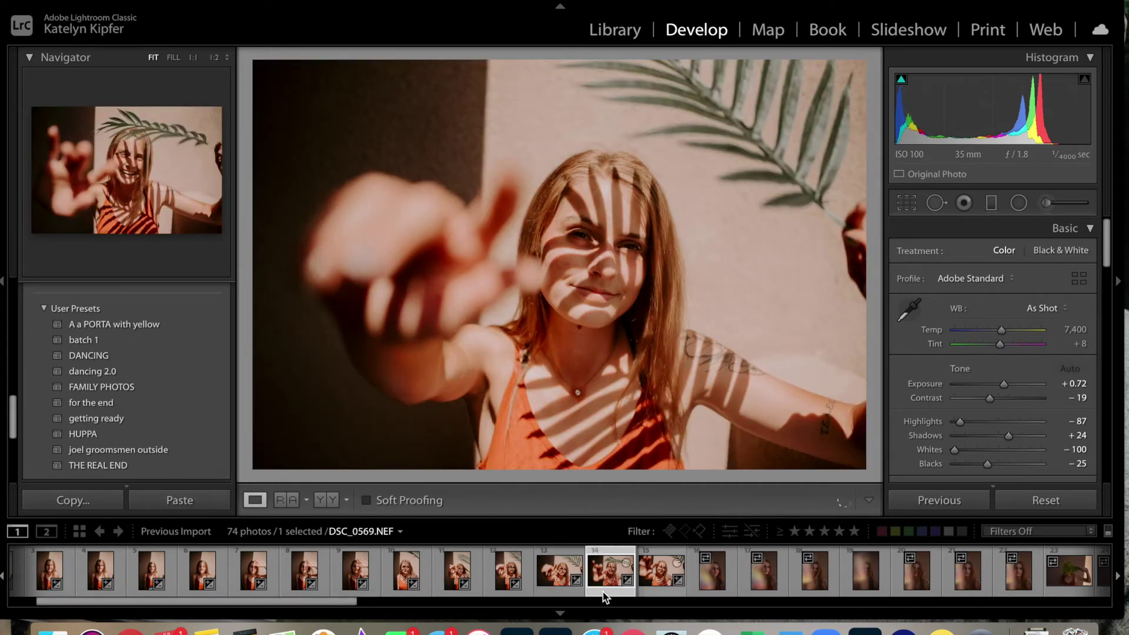
pyautogui.press('Right')
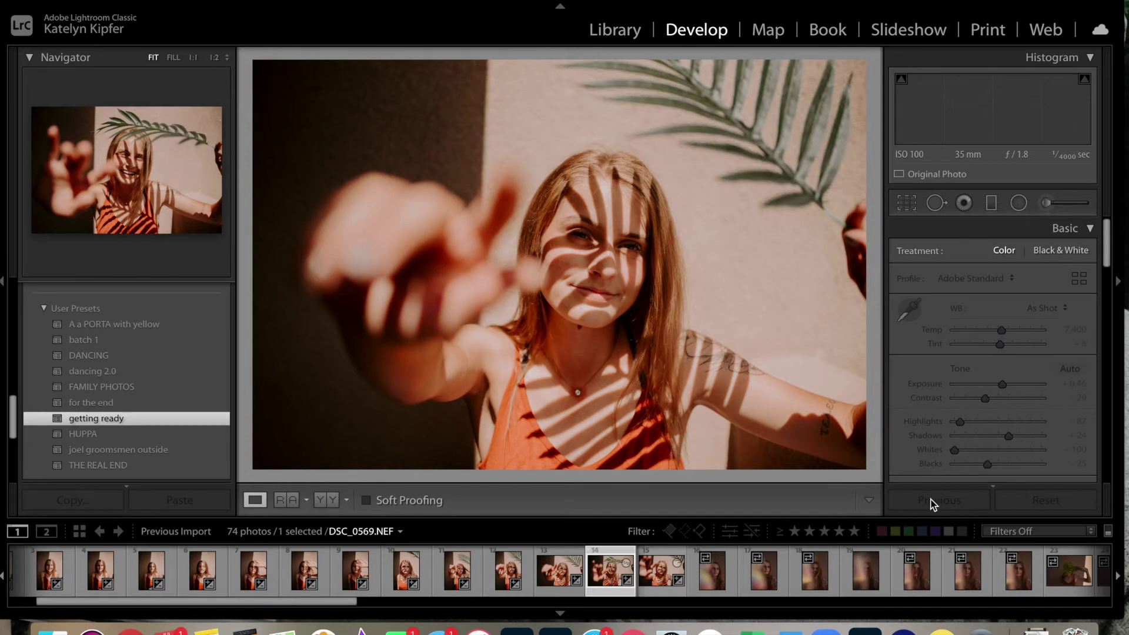
pyautogui.click(936, 498)
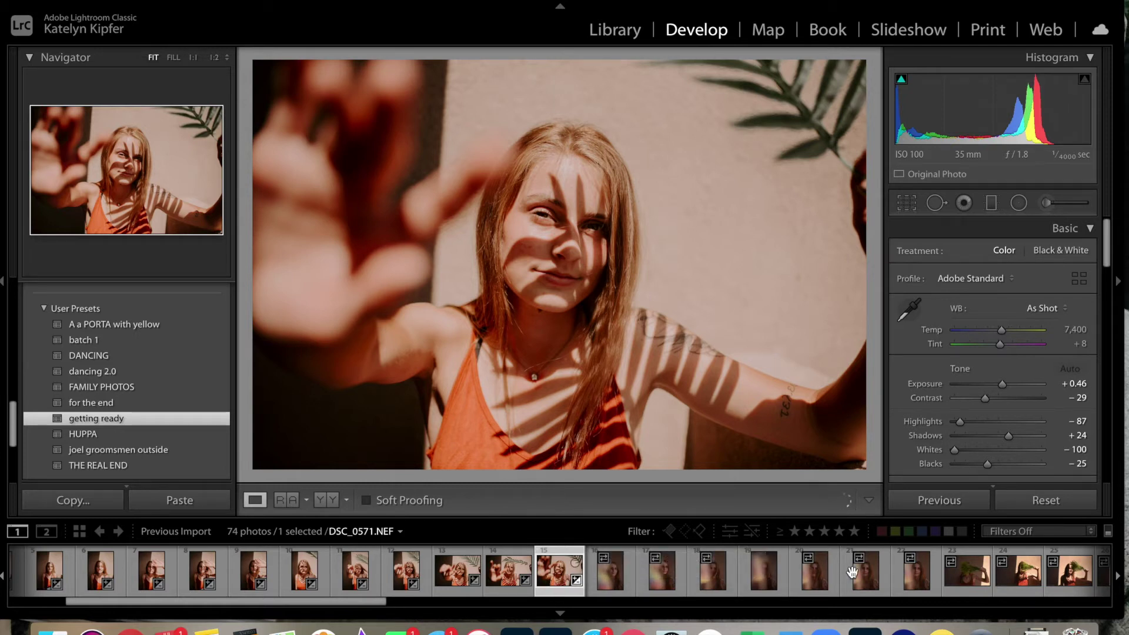
# Step: Apply the previous photo's settings to DSC_0574 alone and raise its exposure to +1.72
pyautogui.keyDown('shift'); pyautogui.click(921, 577); pyautogui.keyUp('shift')
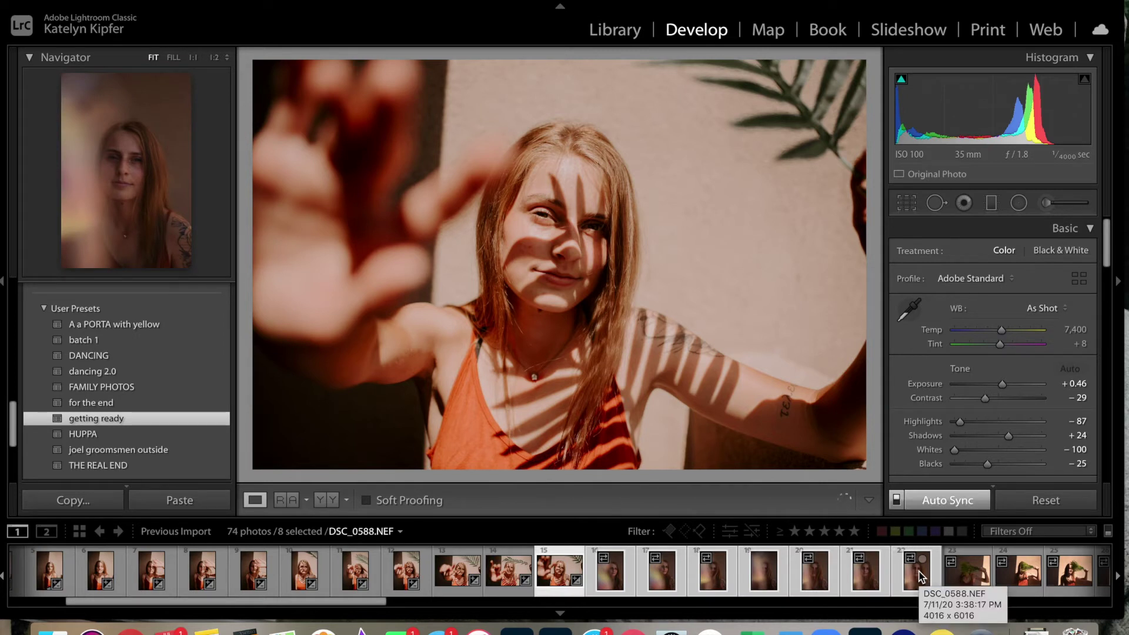
pyautogui.press('super+z')
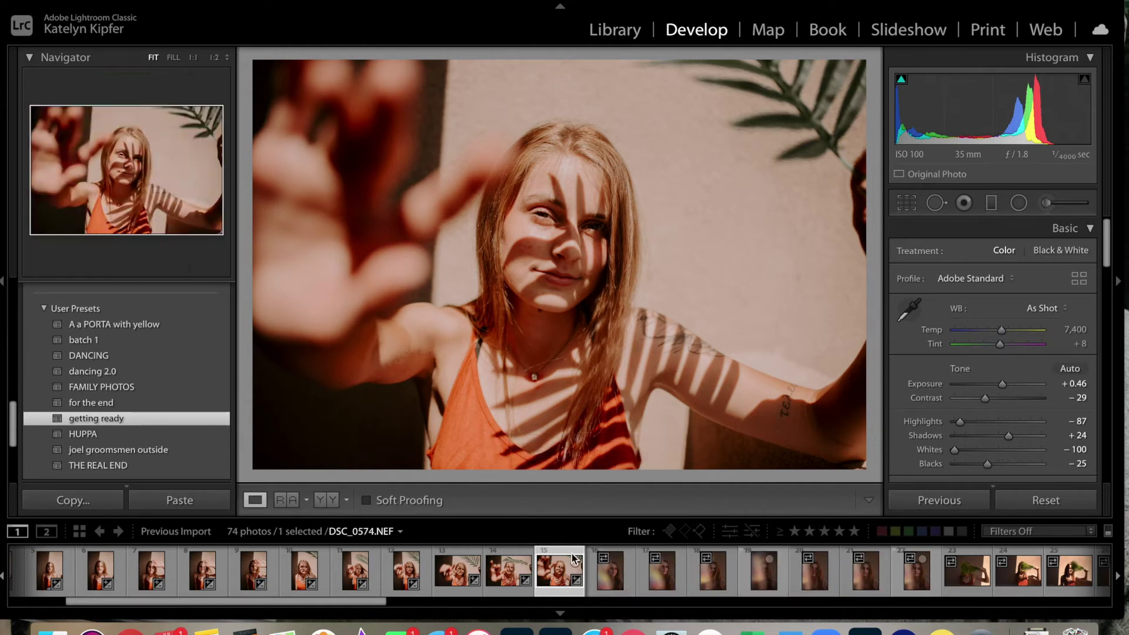
pyautogui.click(611, 578)
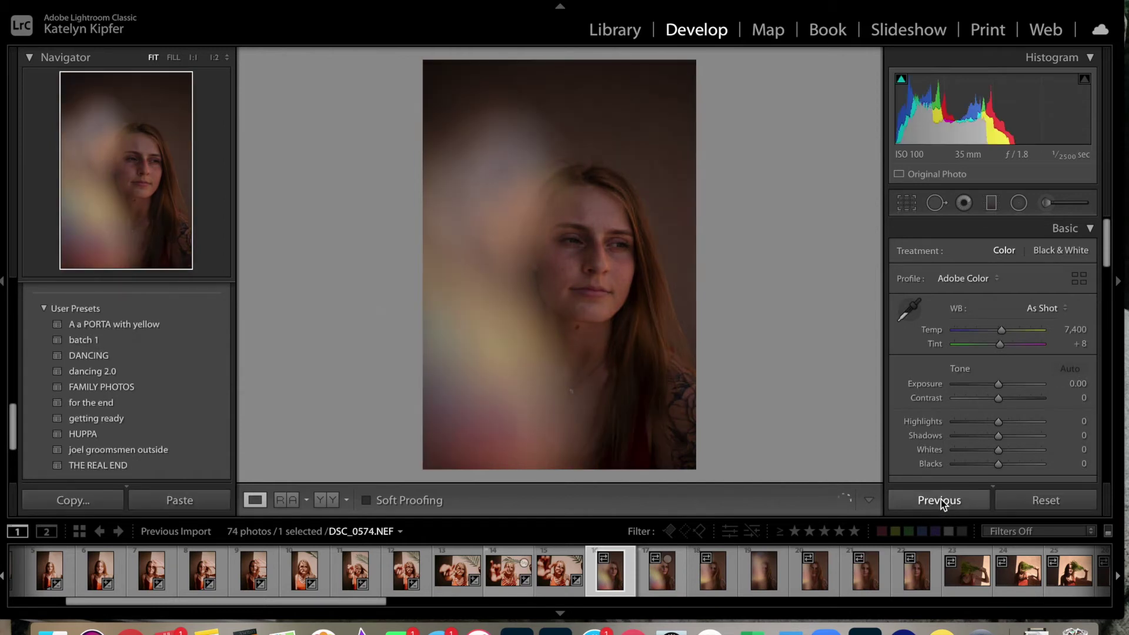
pyautogui.click(941, 499)
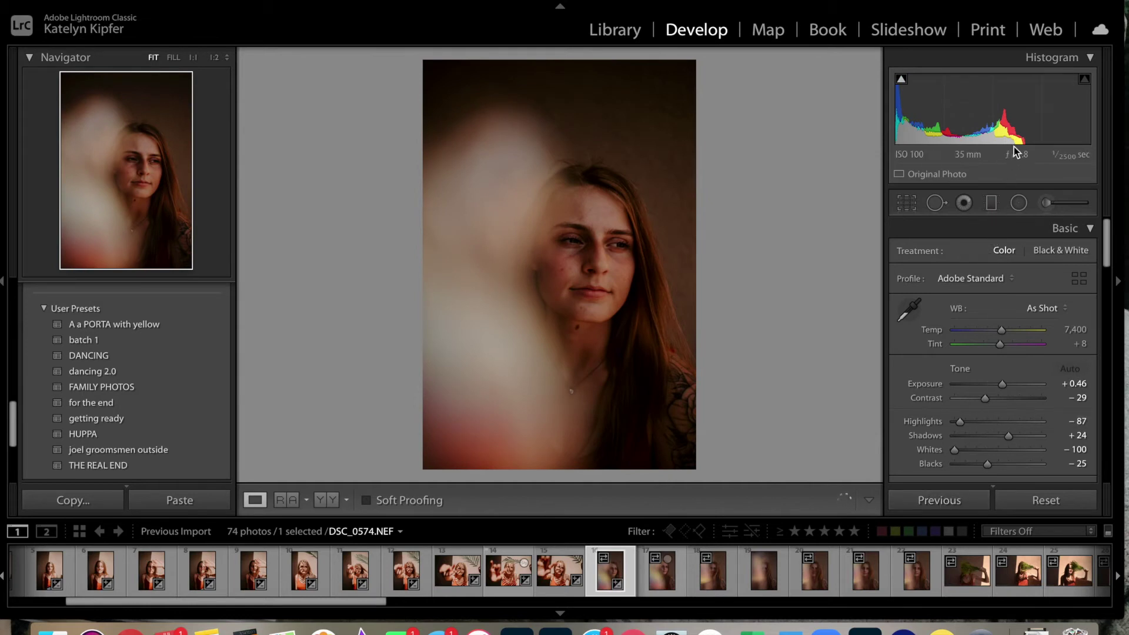
pyautogui.moveTo(1001, 383); pyautogui.dragTo(1013, 384)
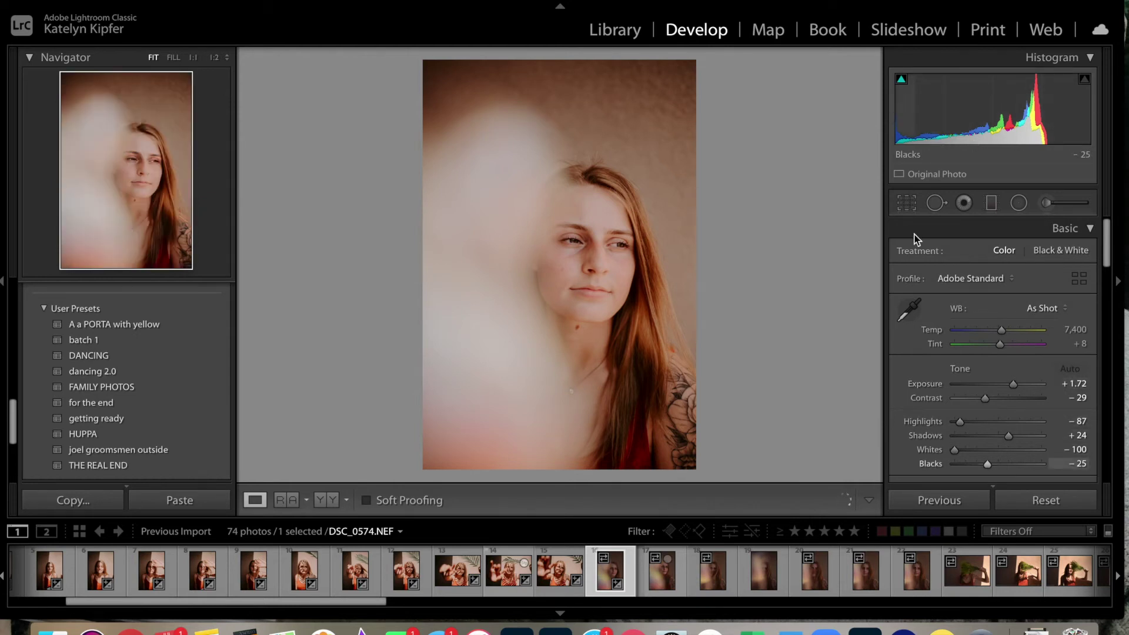
# Step: Enable lens profile corrections and chromatic aberration removal for DSC_0574
pyautogui.scroll(-5, 931, 368)
pyautogui.scroll(-10, 931, 368)
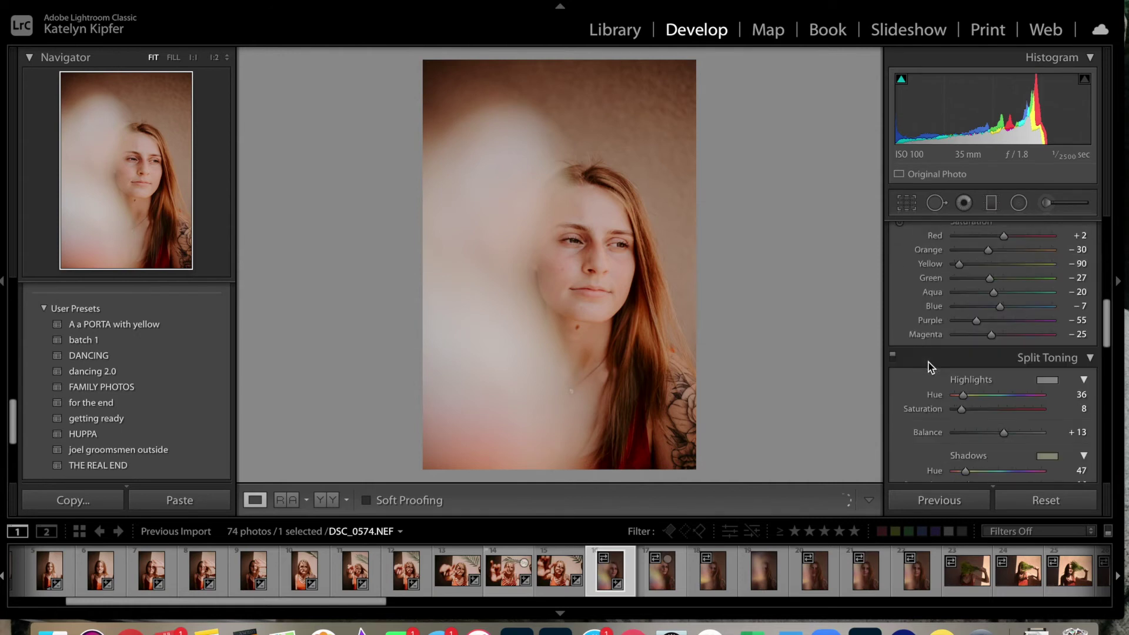
pyautogui.scroll(-5, 930, 368)
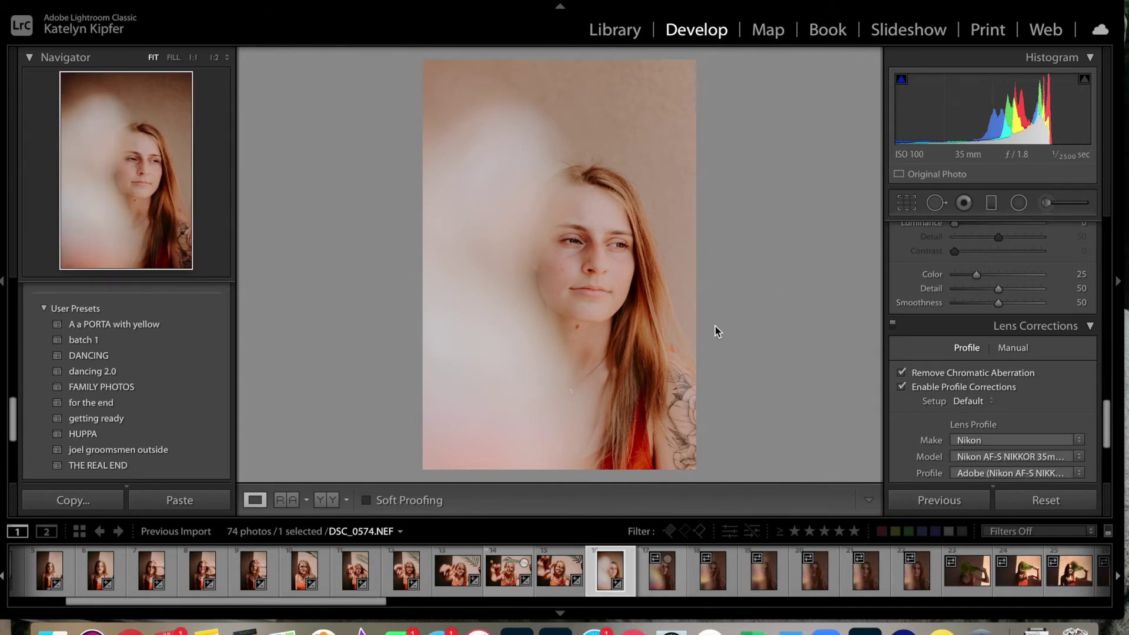
# Step: Rebalance the tone of DSC_0574 with exposure +1.22, shadows +51 and contrast -11
pyautogui.click(999, 109)
pyautogui.moveTo(999, 108); pyautogui.dragTo(927, 126)
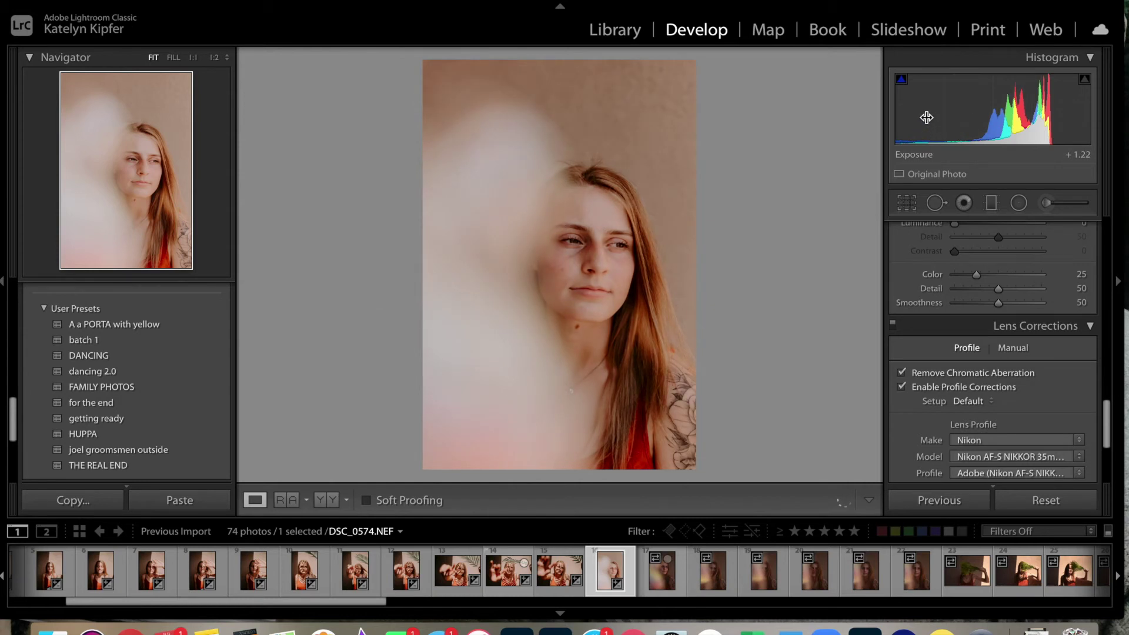
pyautogui.moveTo(928, 117); pyautogui.dragTo(937, 115)
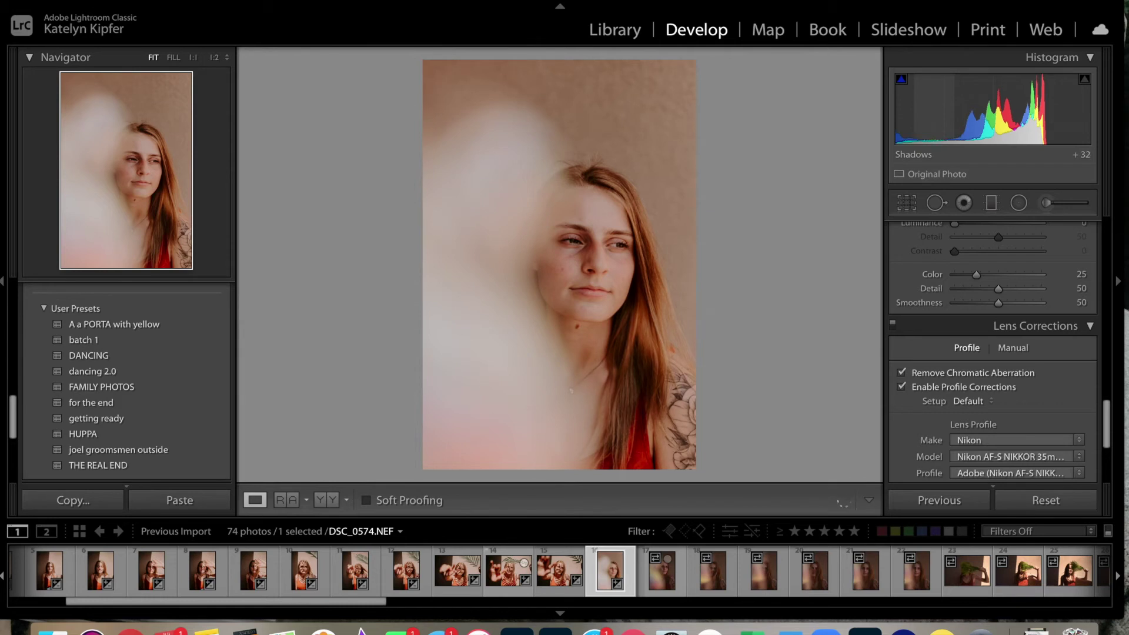
pyautogui.scroll(10, 990, 353)
pyautogui.moveTo(990, 400); pyautogui.dragTo(995, 401)
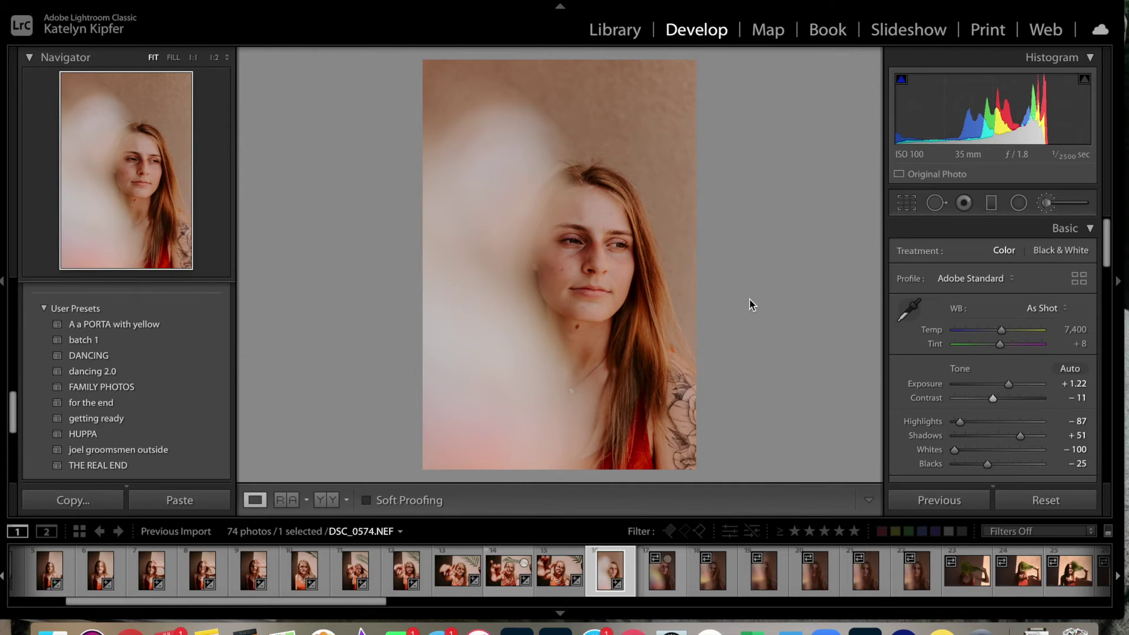
# Step: Start an Adjustment Brush mask with exposure 0.10 on the woman's face, using a brush about half the face's size
pyautogui.press('k')
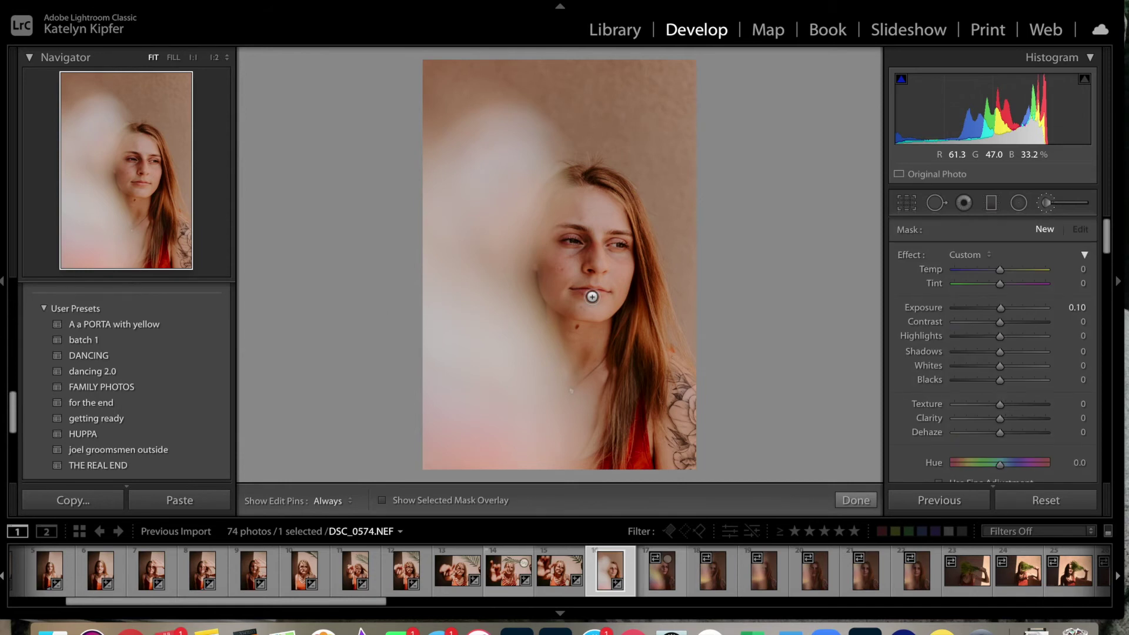
pyautogui.scroll(5, 592, 297)
pyautogui.scroll(-3, 592, 297)
pyautogui.scroll(3, 592, 297)
pyautogui.scroll(2, 594, 306)
pyautogui.scroll(2, 594, 305)
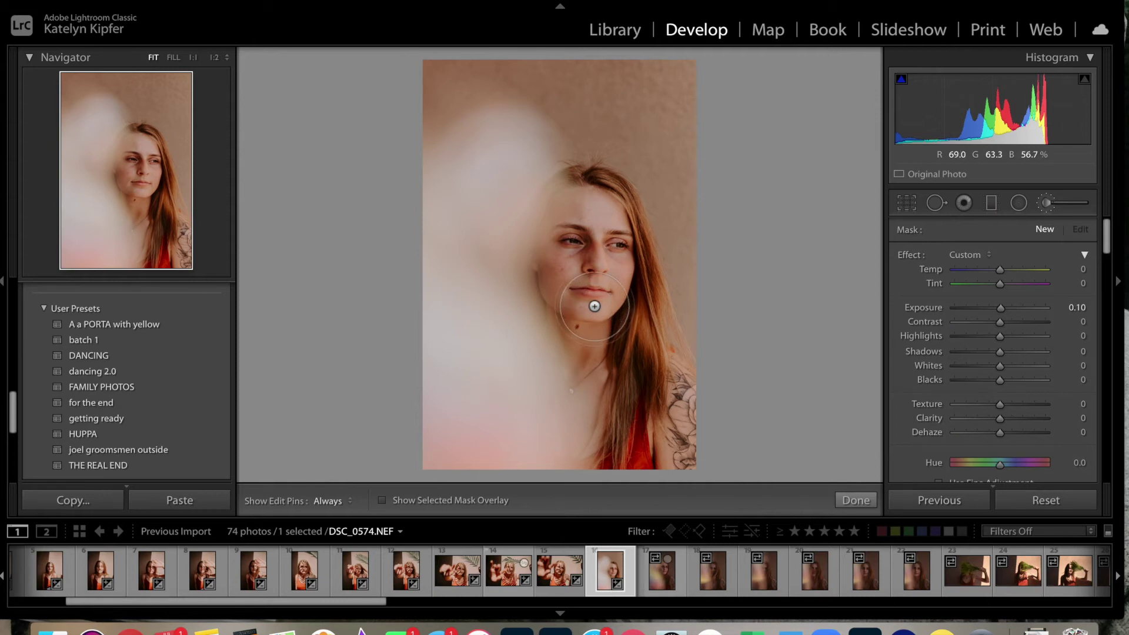
pyautogui.scroll(-1, 594, 305)
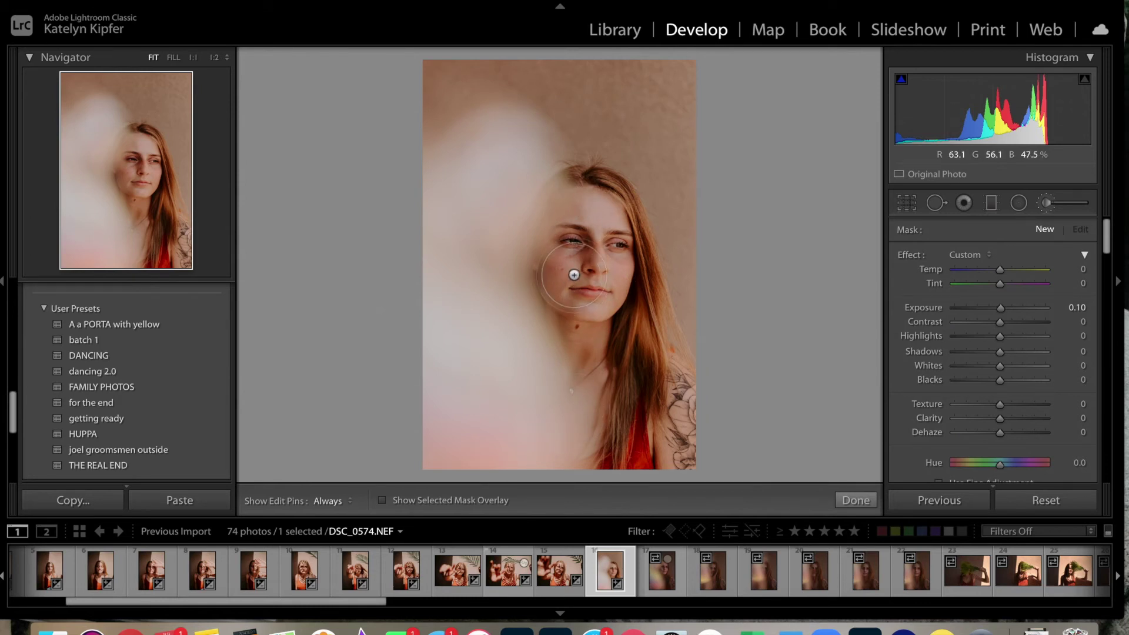
pyautogui.press('h')
pyautogui.click(568, 274)
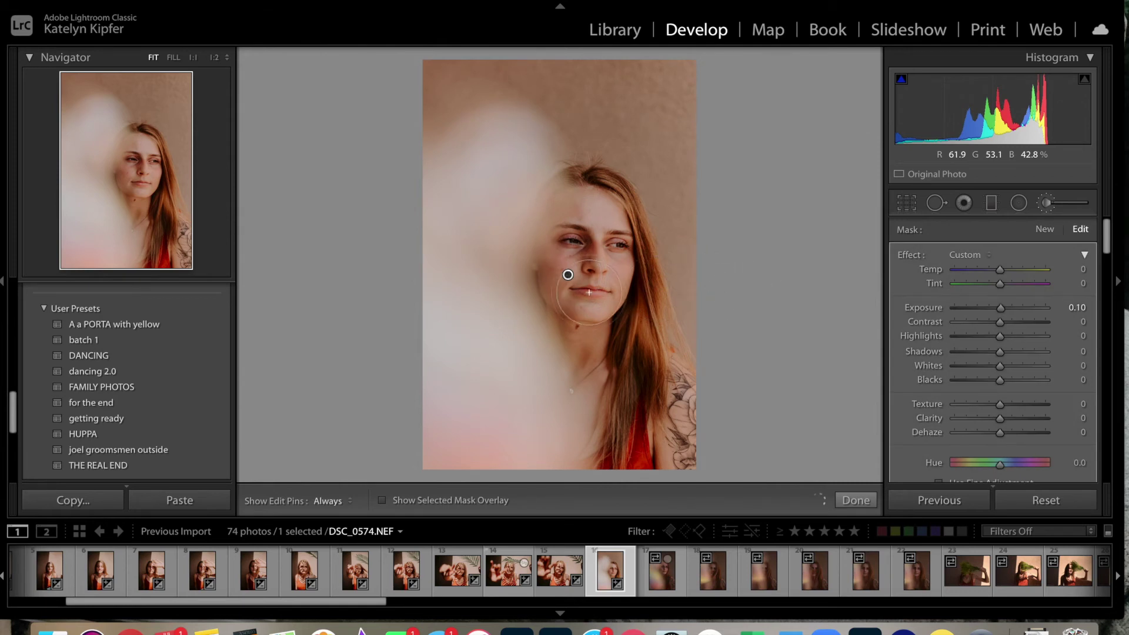
# Step: Set the face mask's exposure to 0.56 and contrast to -22, and finish the brush adjustment
pyautogui.moveTo(1001, 312); pyautogui.dragTo(1006, 312)
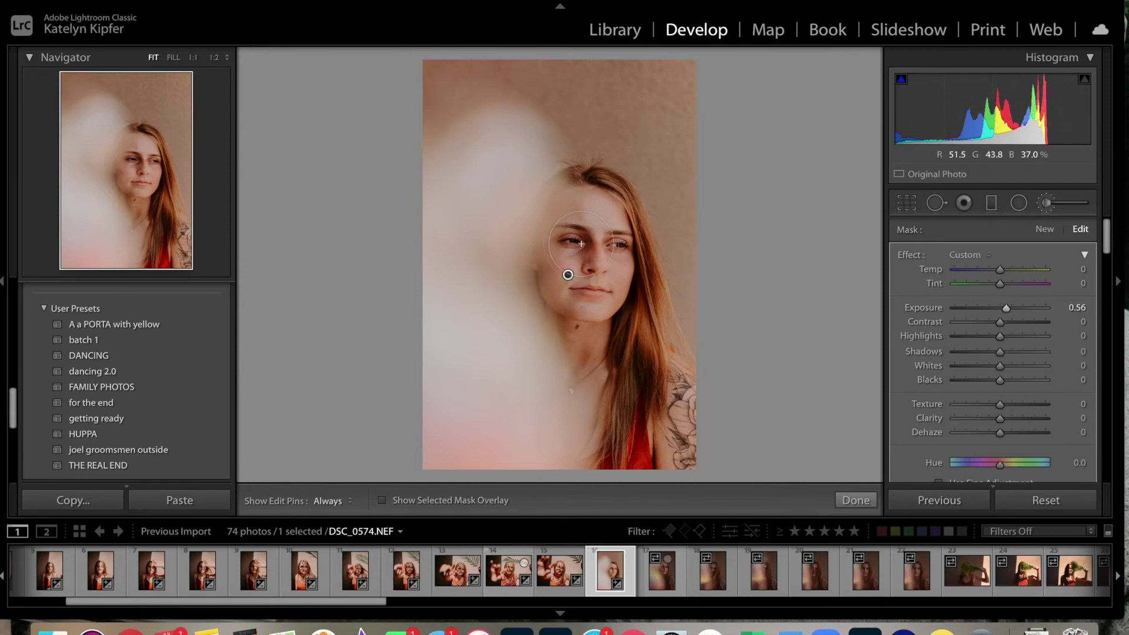
pyautogui.scroll(6, 572, 247)
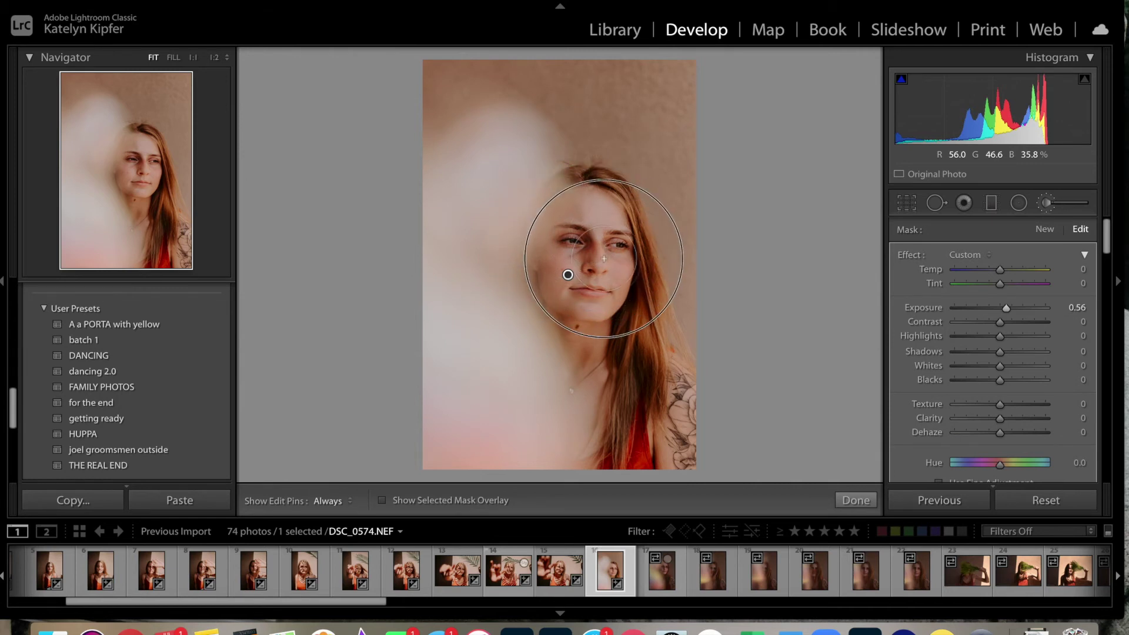
pyautogui.press('h')
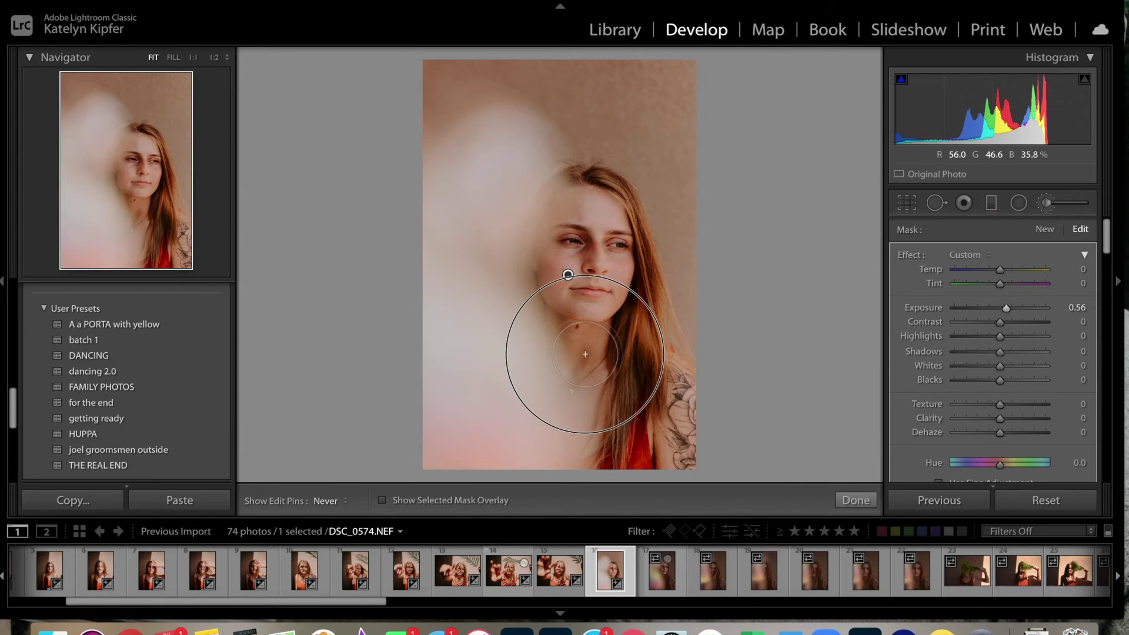
pyautogui.press('h')
pyautogui.moveTo(1001, 328); pyautogui.dragTo(988, 326)
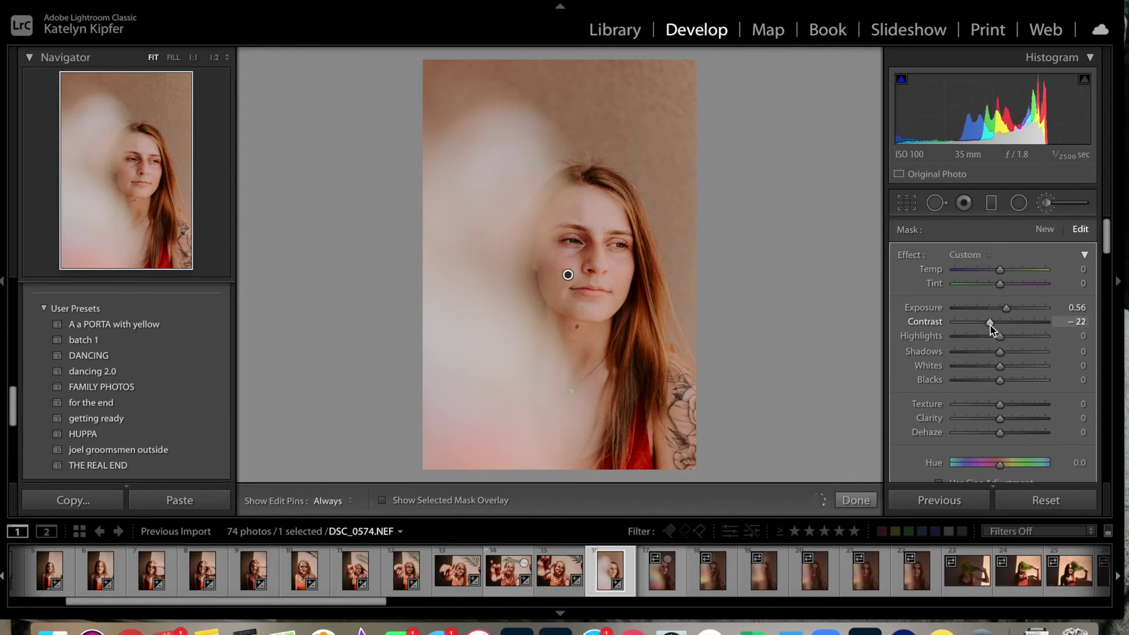
pyautogui.click(855, 500)
pyautogui.click(855, 501)
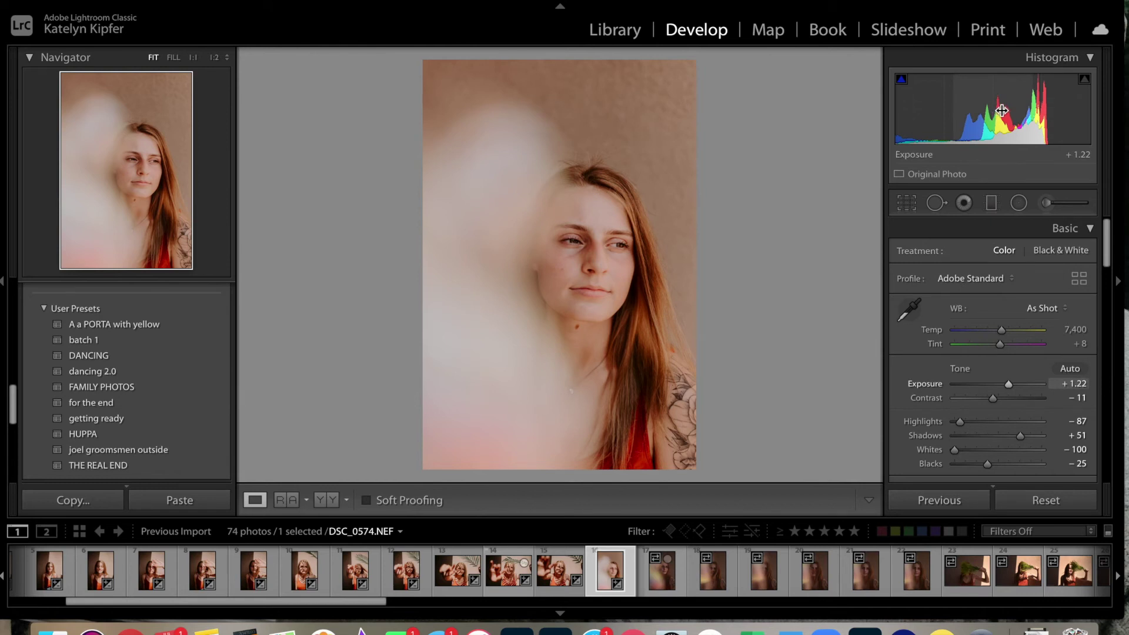
# Step: Lower the overall exposure of DSC_0574 to +1.08 and its white balance temperature to 7,287
pyautogui.moveTo(994, 112); pyautogui.dragTo(991, 112)
pyautogui.moveTo(991, 111); pyautogui.dragTo(989, 111)
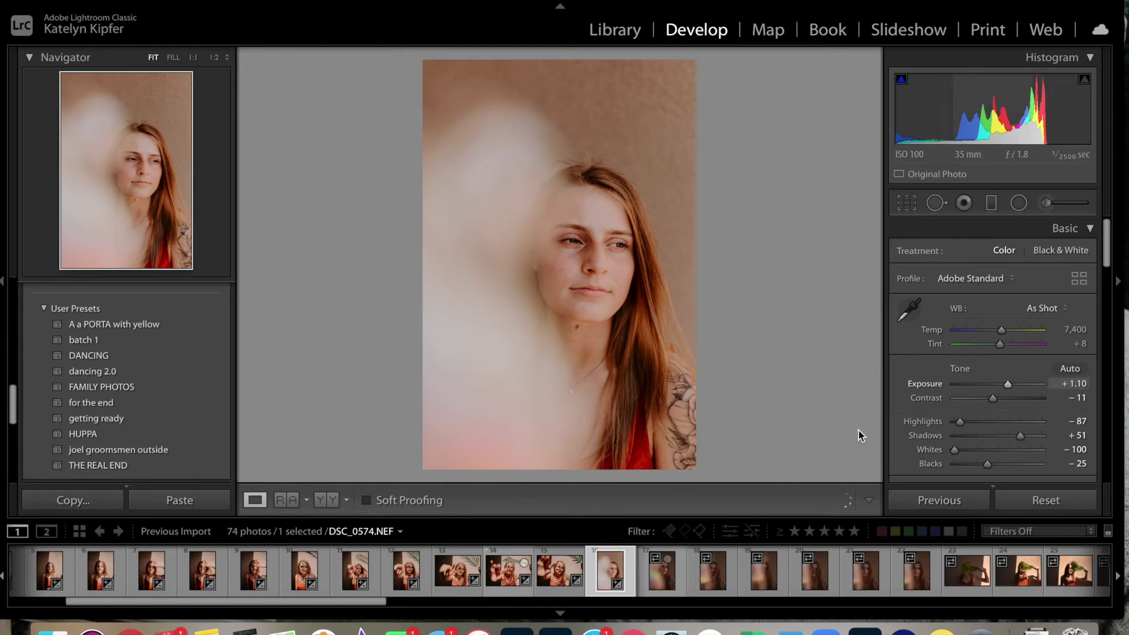
pyautogui.moveTo(1001, 333); pyautogui.dragTo(1001, 333)
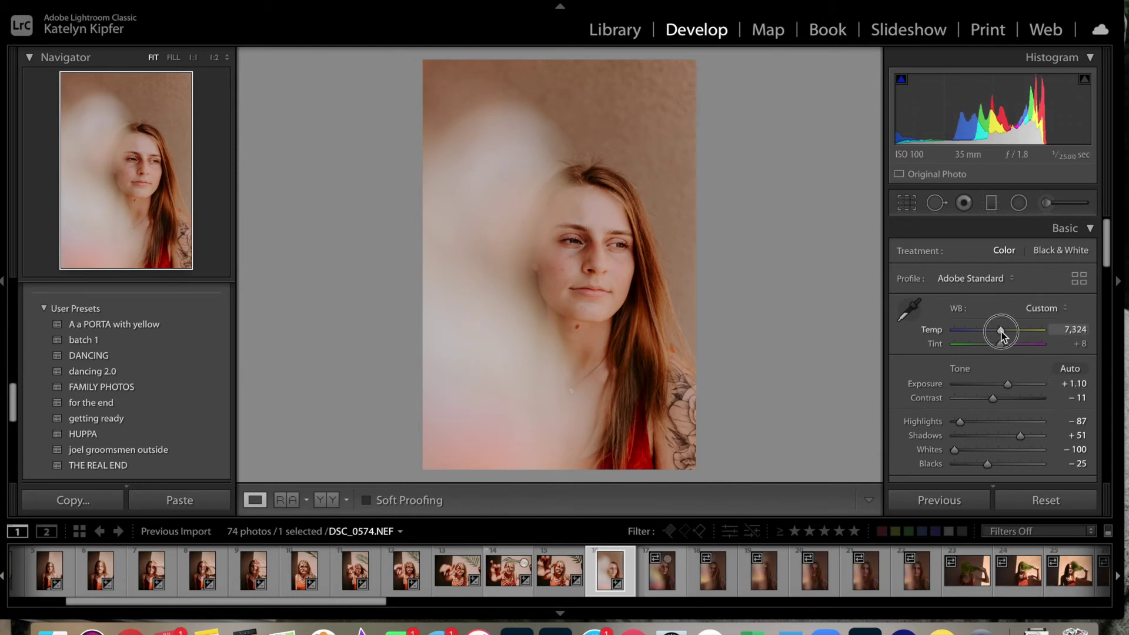
pyautogui.moveTo(1001, 333); pyautogui.dragTo(1000, 332)
pyautogui.moveTo(993, 110); pyautogui.dragTo(990, 113)
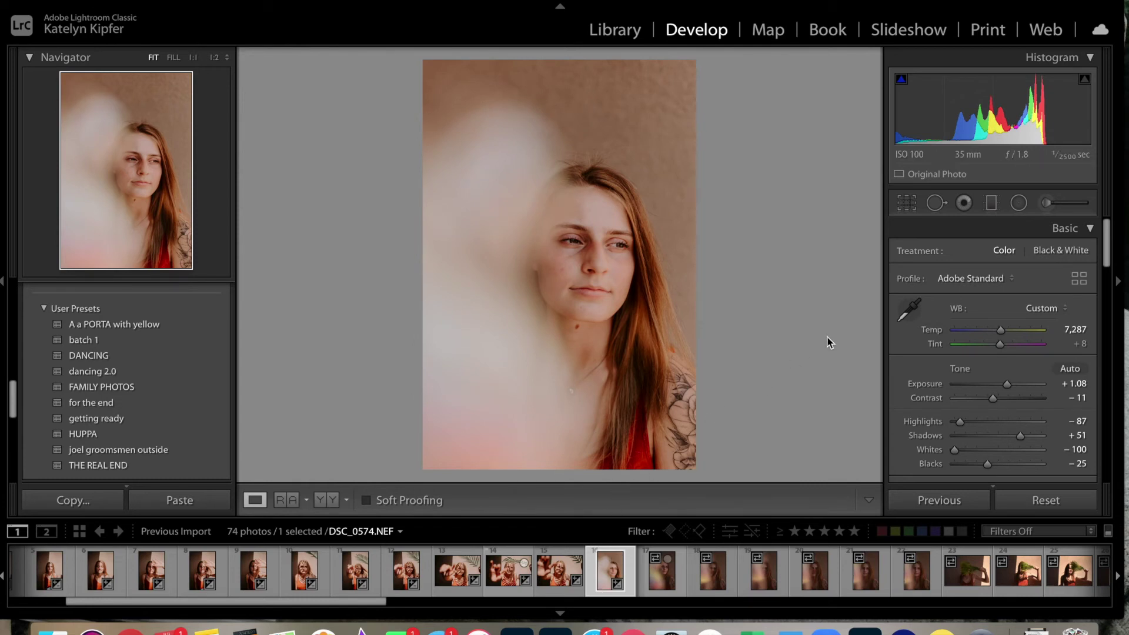
# Step: Fine-tune the white balance of DSC_0574 to temperature 7,175 and tint -3
pyautogui.moveTo(1001, 347); pyautogui.dragTo(1001, 349)
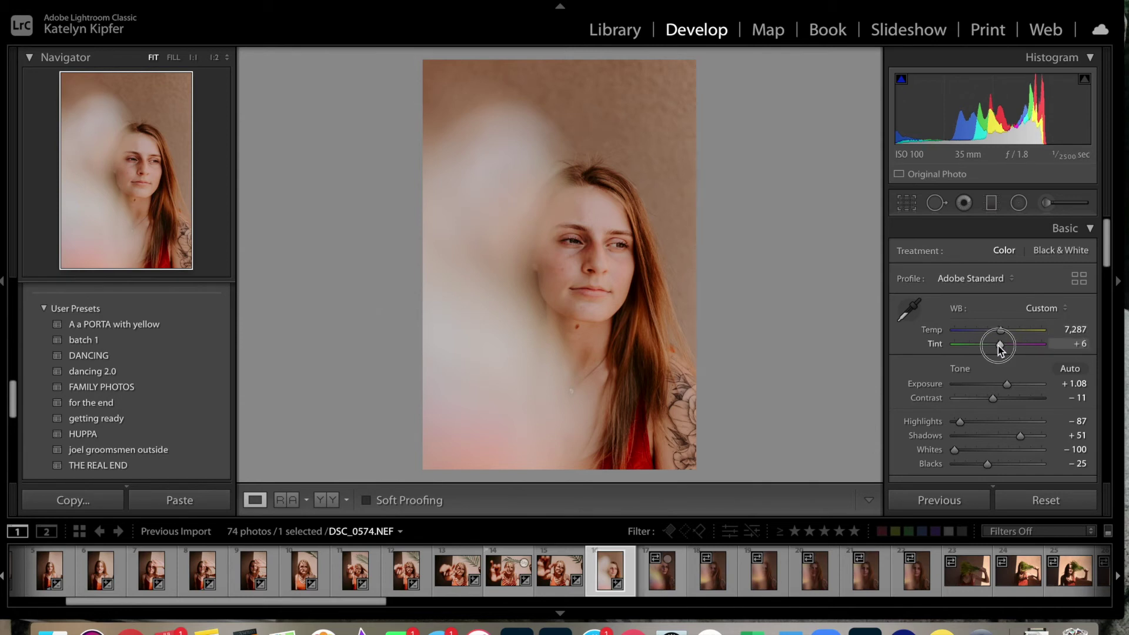
pyautogui.moveTo(1000, 348); pyautogui.dragTo(1000, 348)
pyautogui.click(1000, 333)
pyautogui.moveTo(1001, 333); pyautogui.dragTo(1000, 333)
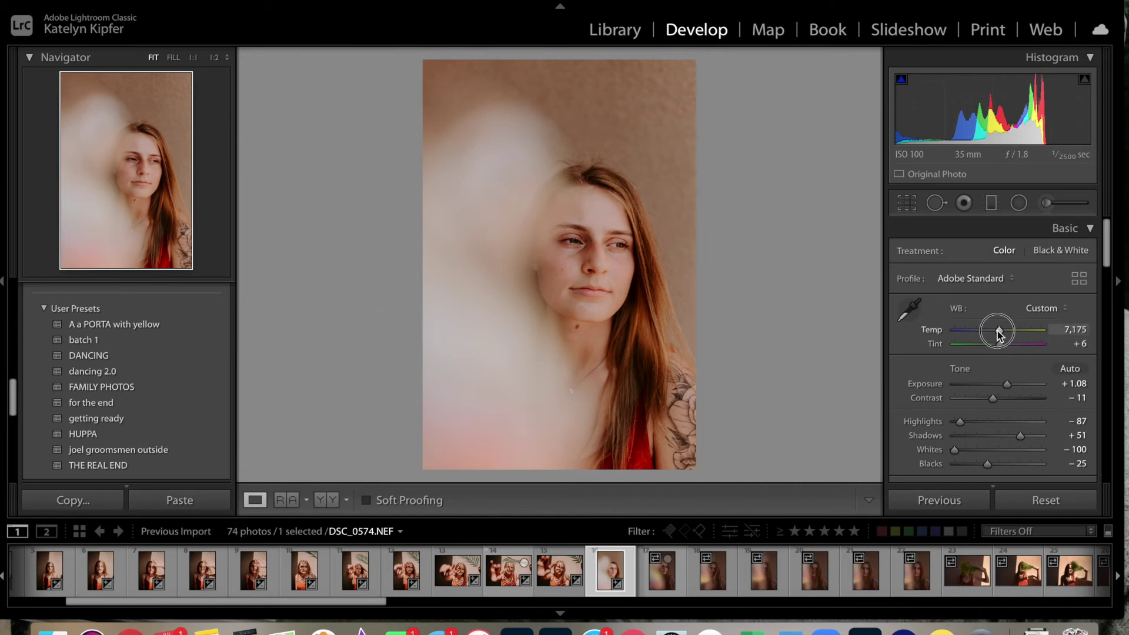
pyautogui.moveTo(999, 333); pyautogui.dragTo(1001, 351)
pyautogui.click(1002, 347)
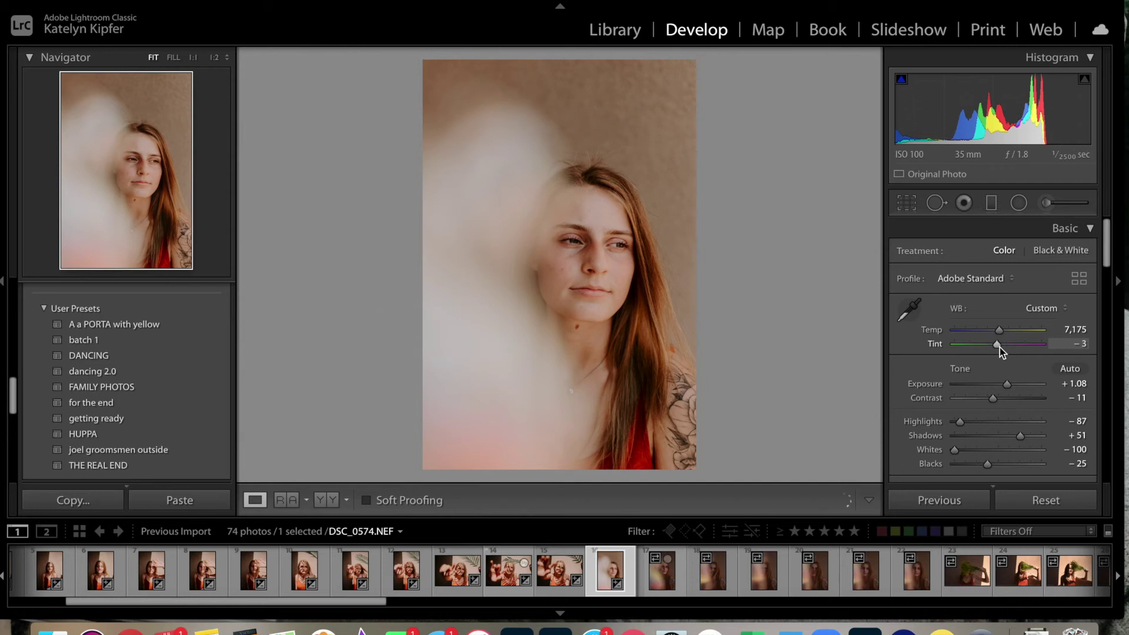
# Step: Set the vibrance of DSC_0574 to -6
pyautogui.scroll(-5, 999, 347)
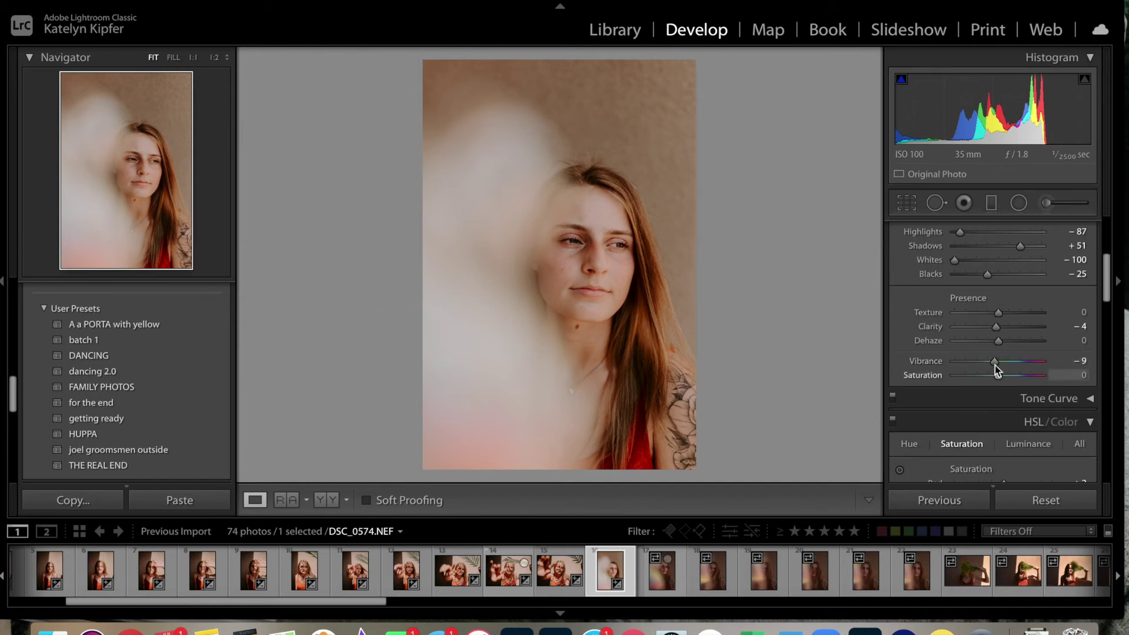
pyautogui.click(995, 364)
pyautogui.moveTo(994, 364); pyautogui.dragTo(995, 365)
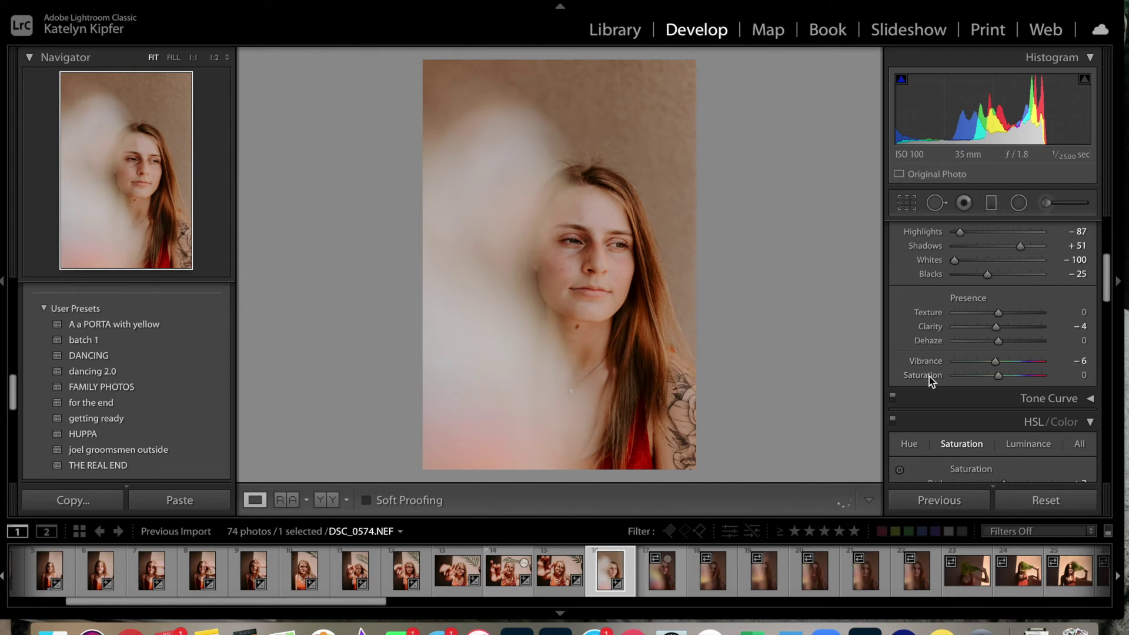
pyautogui.scroll(5, 930, 379)
pyautogui.scroll(-1, 929, 380)
# Step: Apply the previous photo's settings to DSC_0576 and lower its exposure to +0.90
pyautogui.click(661, 573)
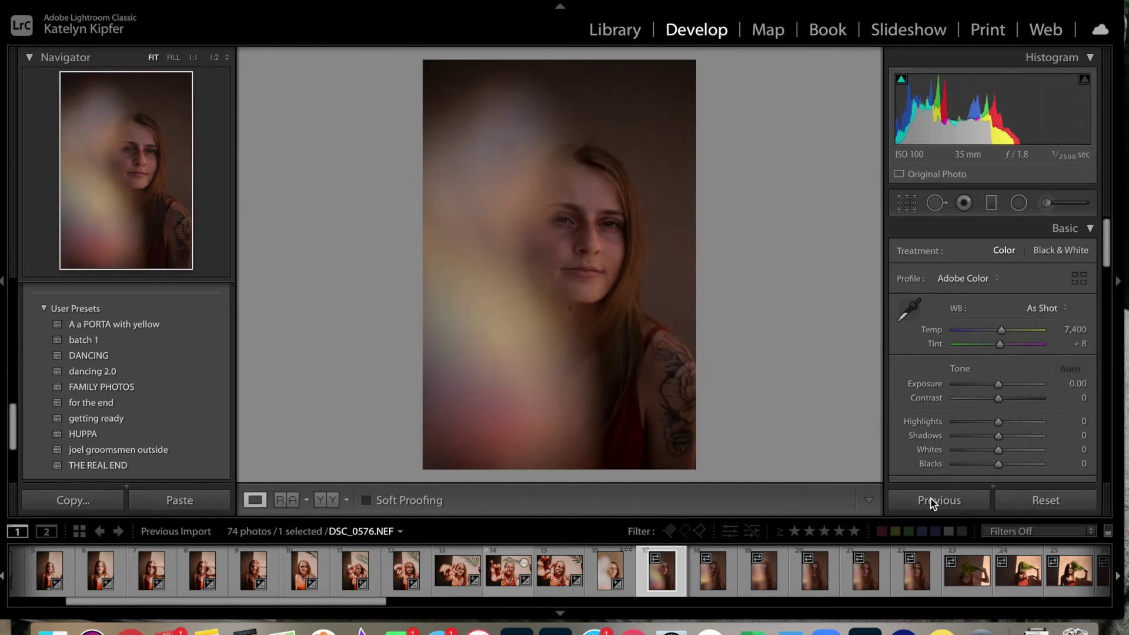
pyautogui.click(934, 500)
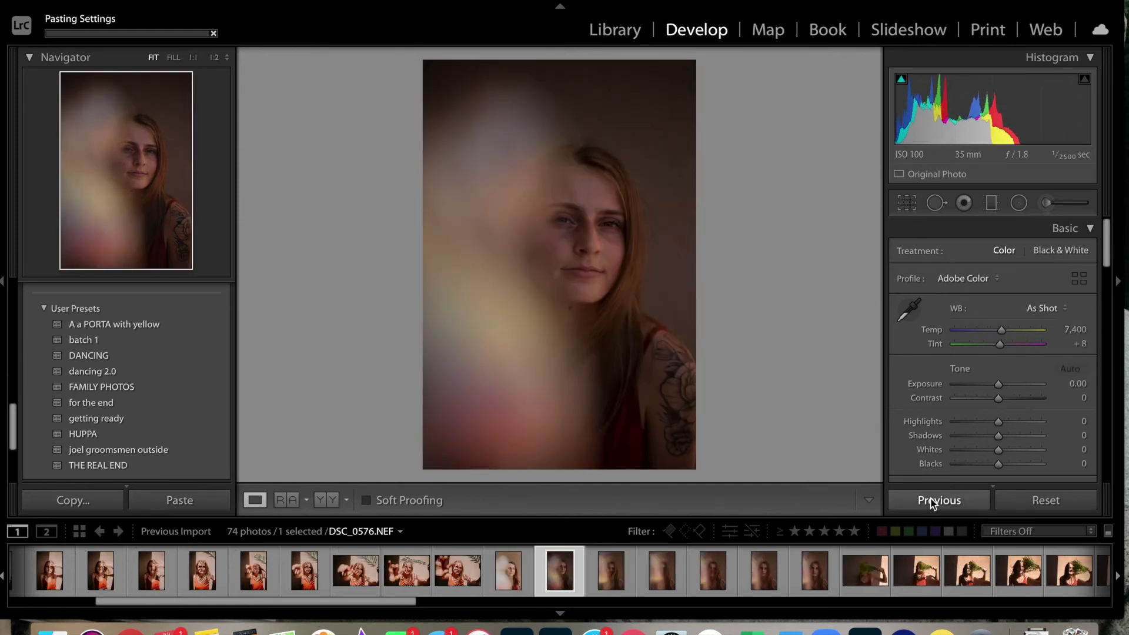
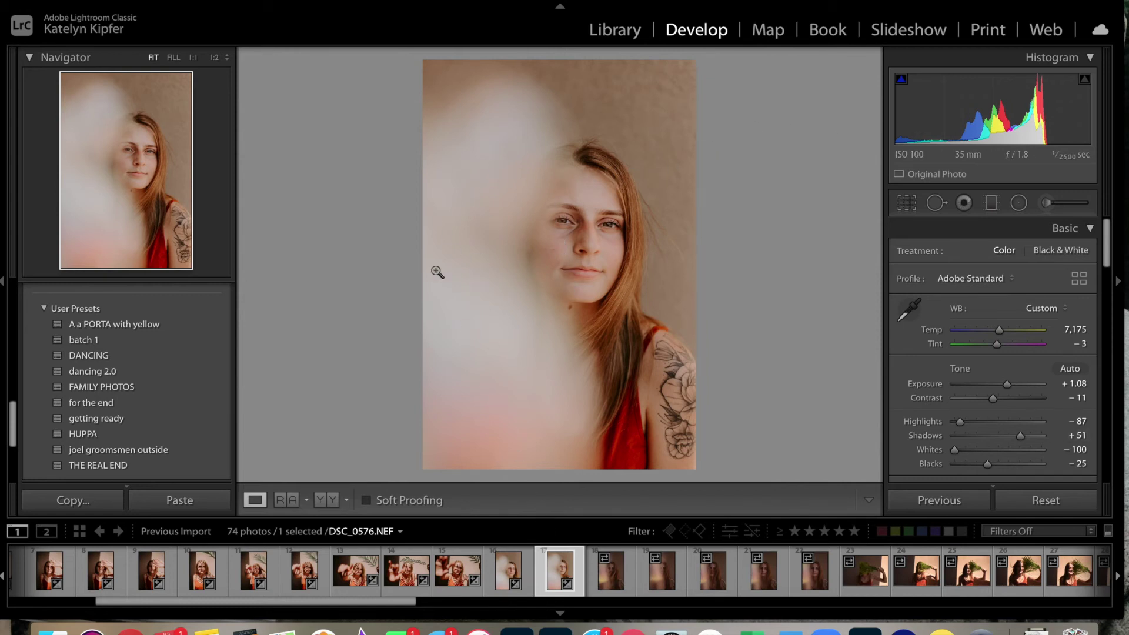
pyautogui.moveTo(988, 109); pyautogui.dragTo(982, 110)
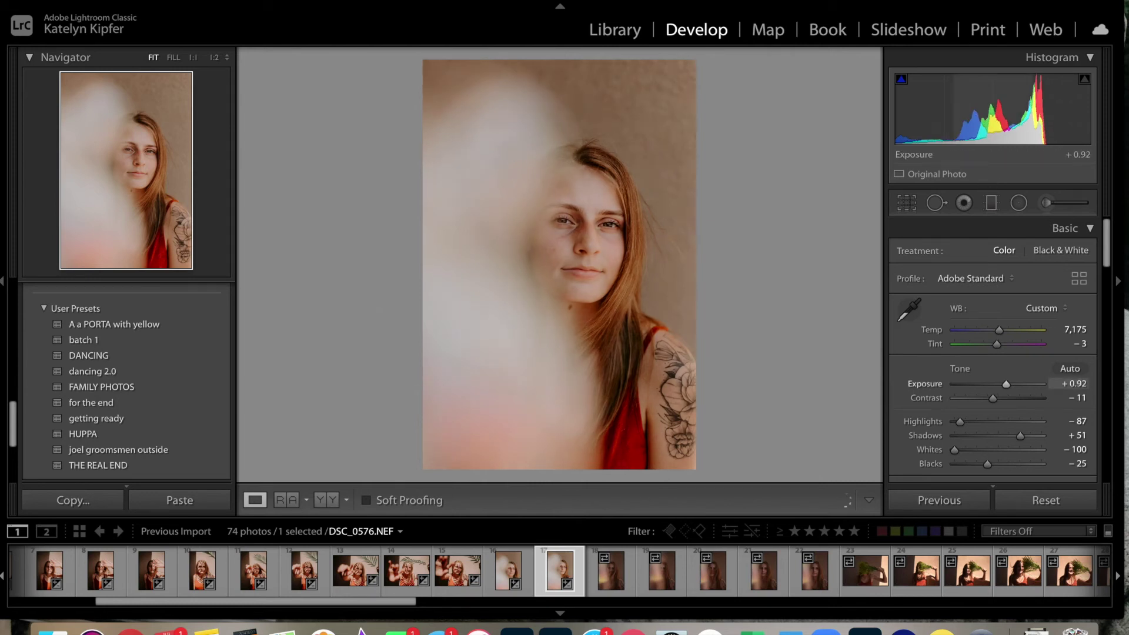
# Step: Apply the previous photo's settings to DSC_0583 and the two photos after it, and raise the exposure of DSC_0586 to +1.06
pyautogui.press('Right')
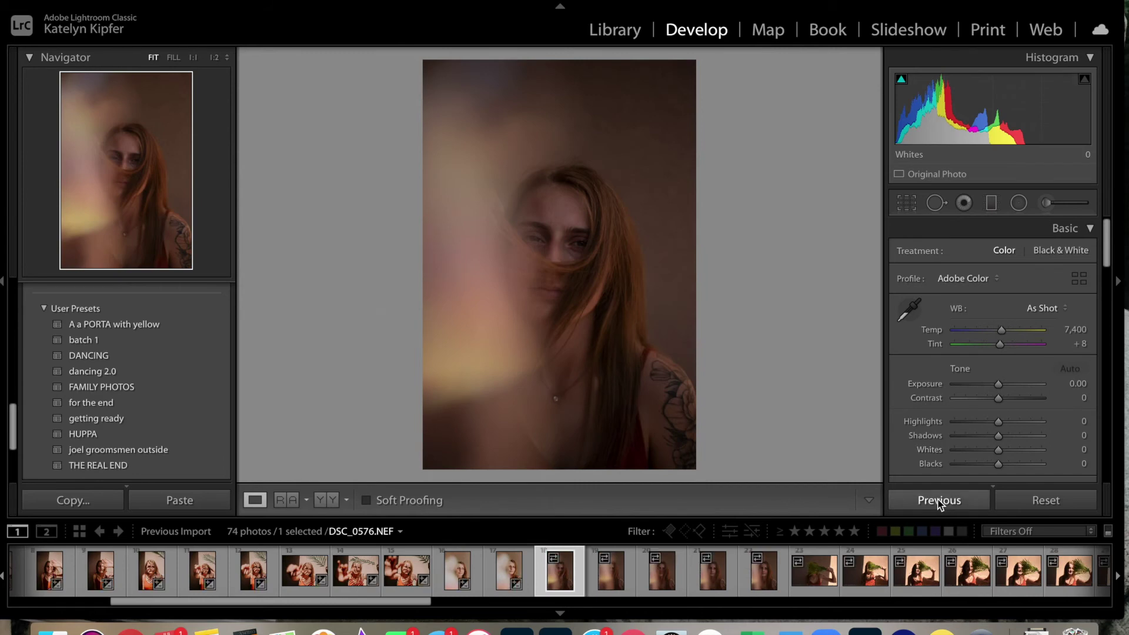
pyautogui.click(939, 501)
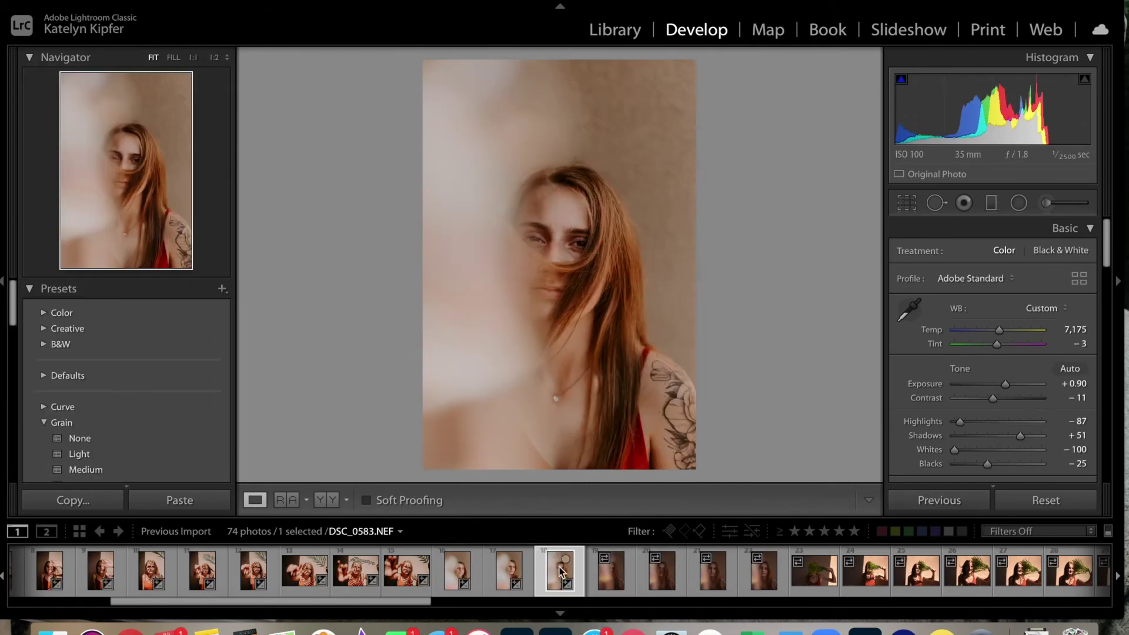
pyautogui.press('Right')
pyautogui.click(939, 501)
pyautogui.press('Right')
pyautogui.click(938, 500)
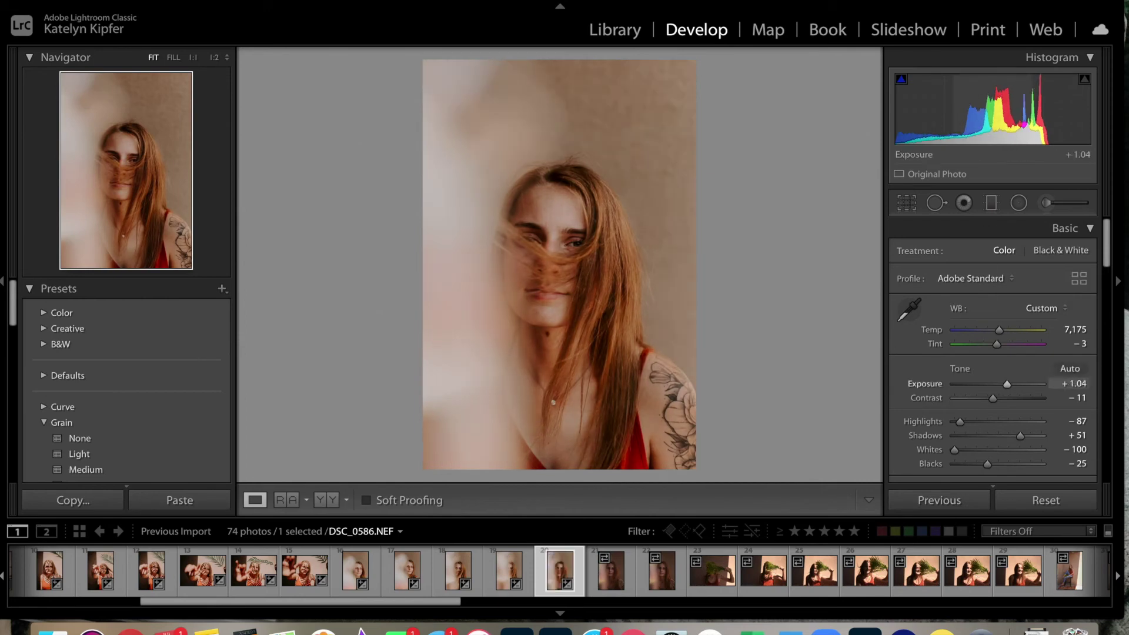
# Step: Apply the previous photo's settings to DSC_0587 and shift its Adjustment Brush mask onto the woman's face
pyautogui.press('Right')
pyautogui.press('Right')
pyautogui.click(935, 501)
pyautogui.click(1052, 204)
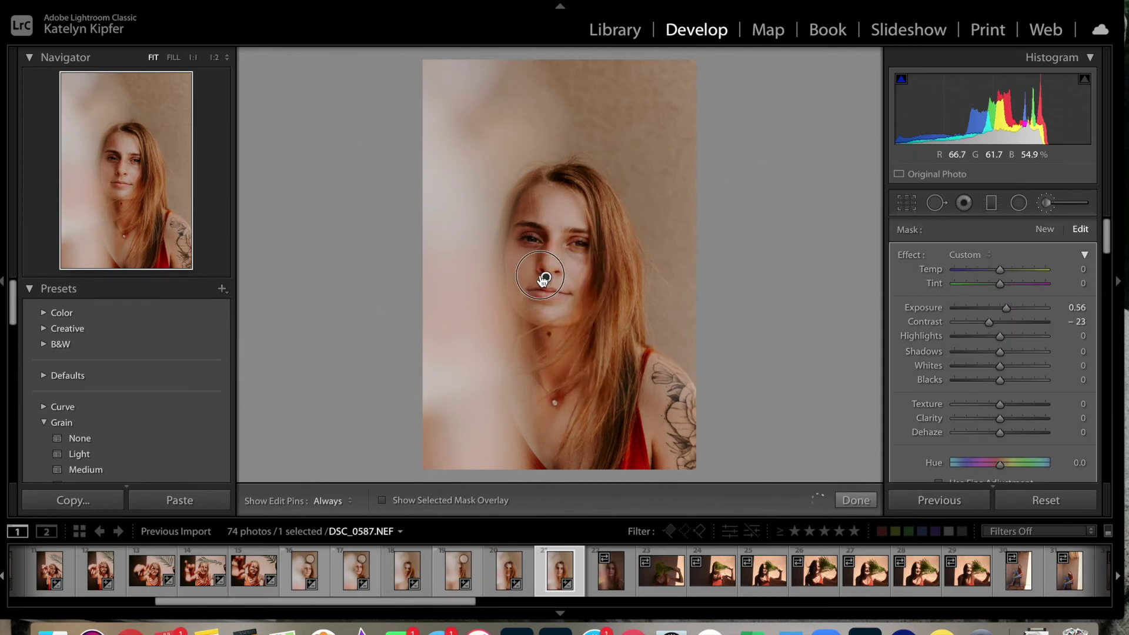
pyautogui.click(855, 500)
# Step: Reposition the Adjustment Brush mask of DSC_0586 over the woman's face
pyautogui.press('Left')
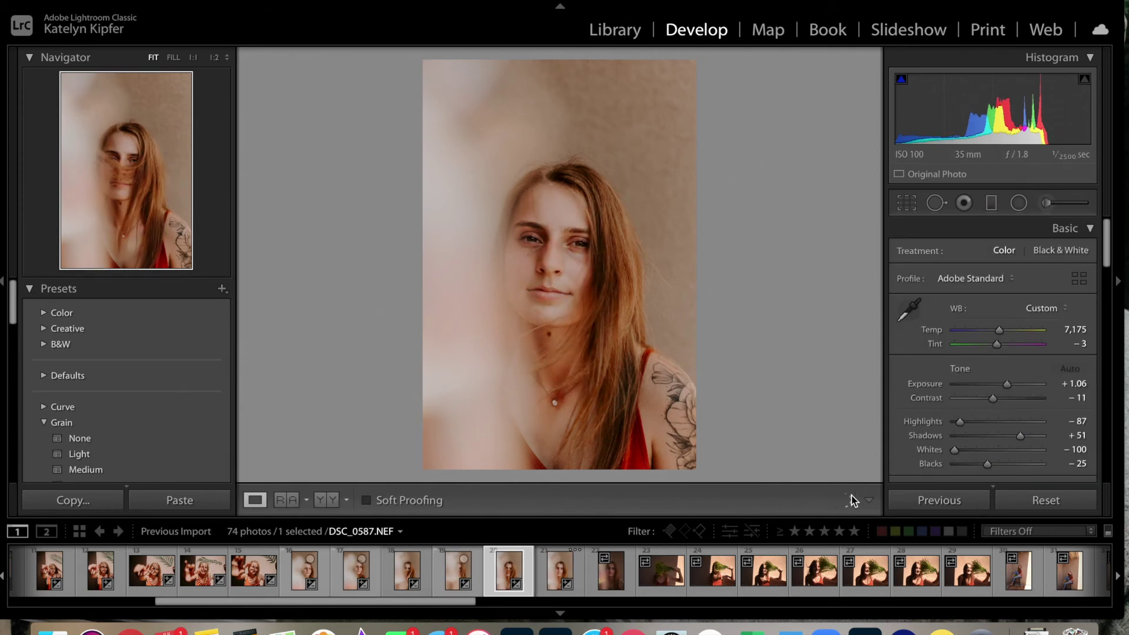
pyautogui.click(1049, 204)
pyautogui.click(537, 278)
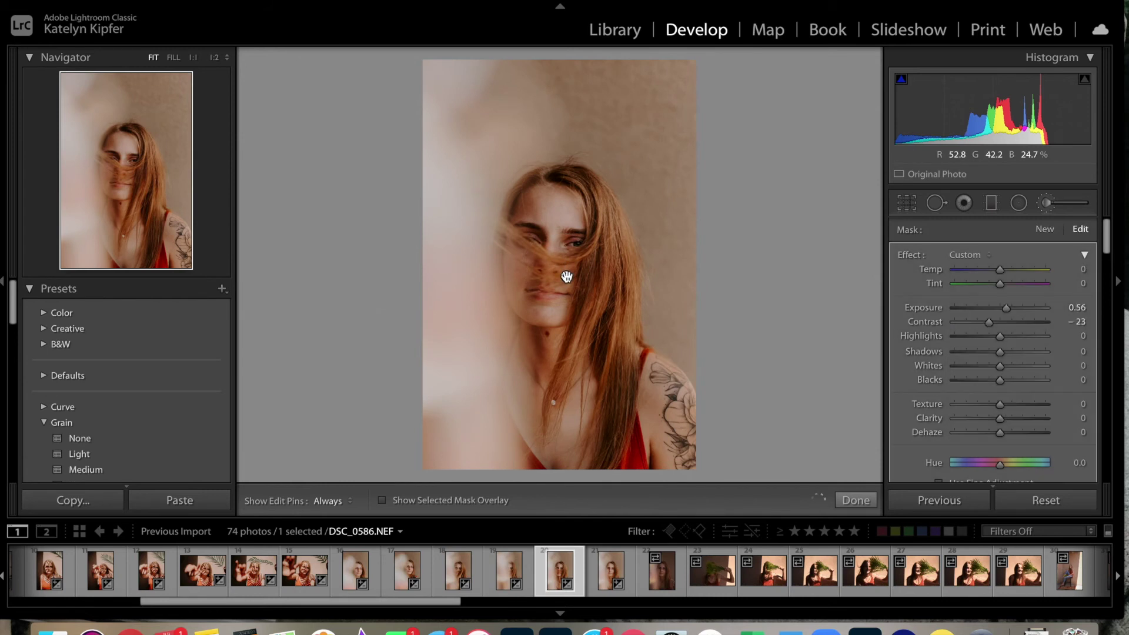
pyautogui.moveTo(536, 280); pyautogui.dragTo(546, 272)
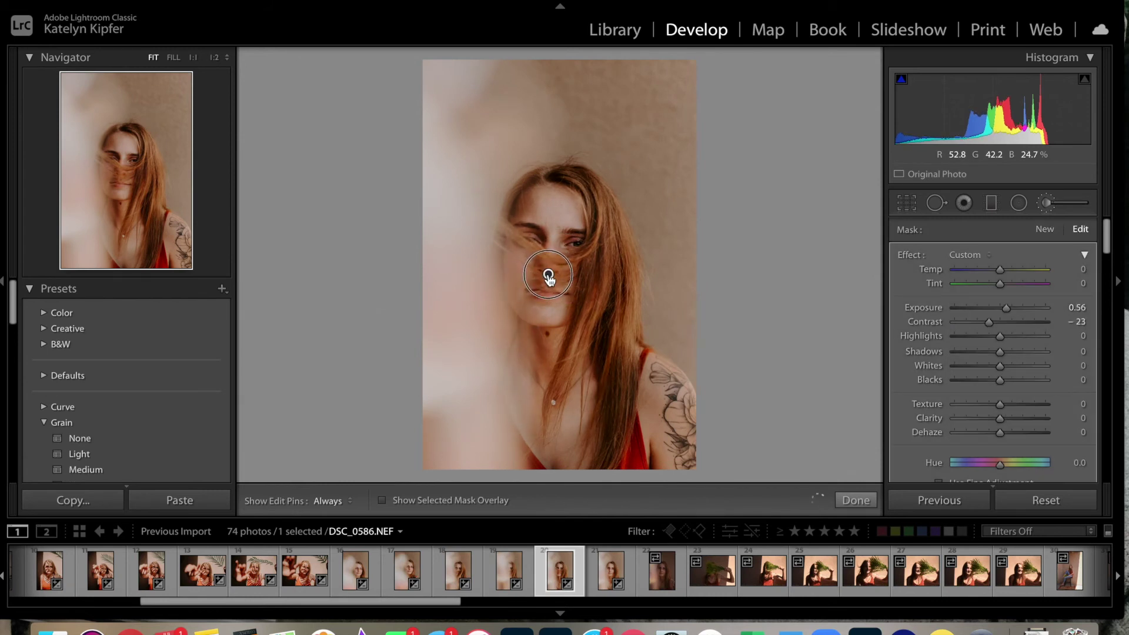
# Step: Check the brush mask on the half-hidden face photo before DSC_0586, and move the mask of DSC_0583 onto the face
pyautogui.press('Left')
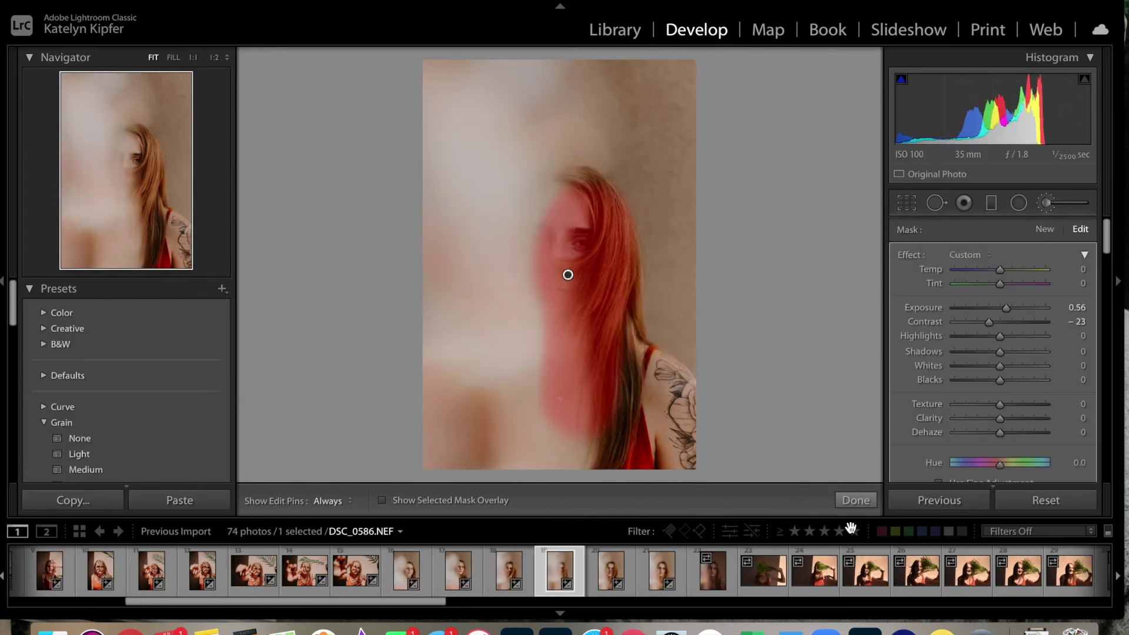
pyautogui.click(850, 500)
pyautogui.press('Left')
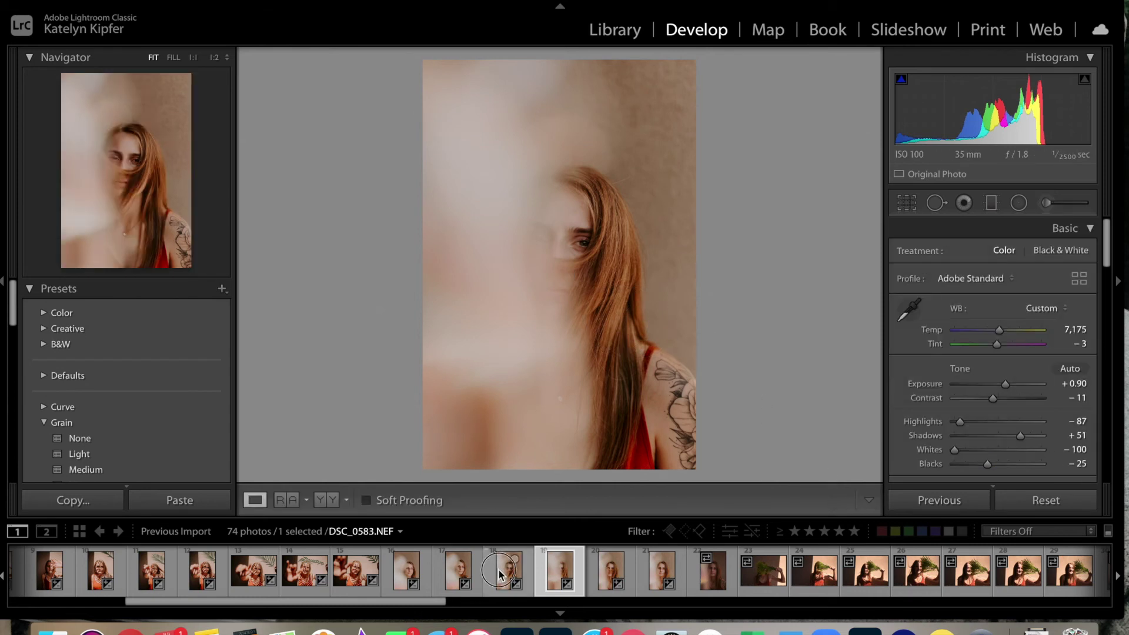
pyautogui.press('k')
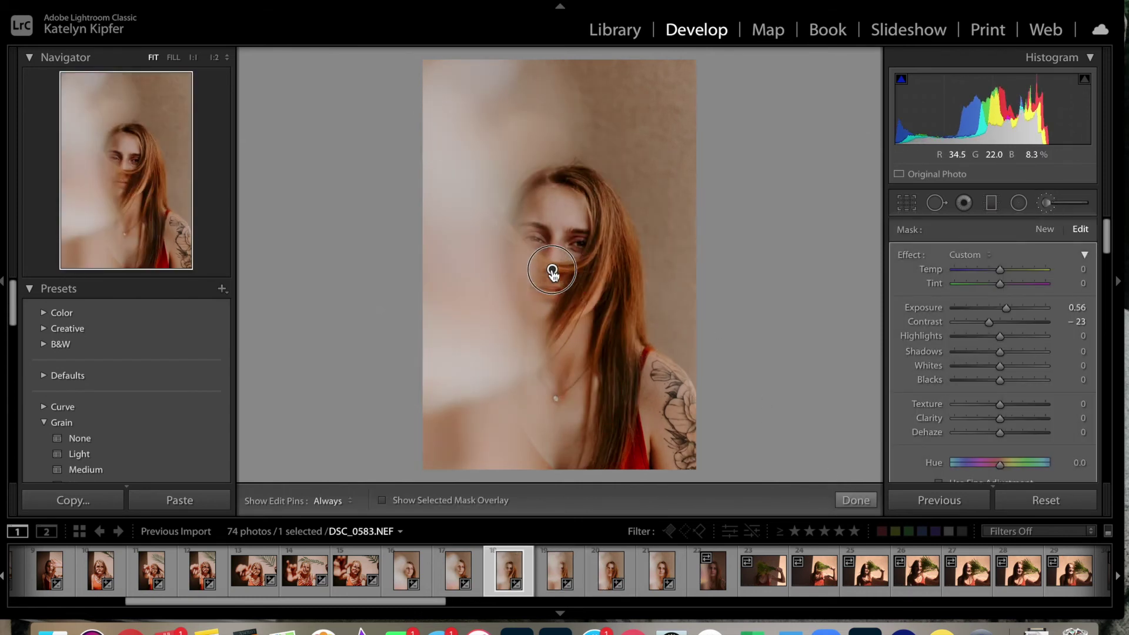
# Step: Apply the previous photo's settings to DSC_0588 and compare it with the similar portrait DSC_0587
pyautogui.click(660, 572)
pyautogui.press('Right')
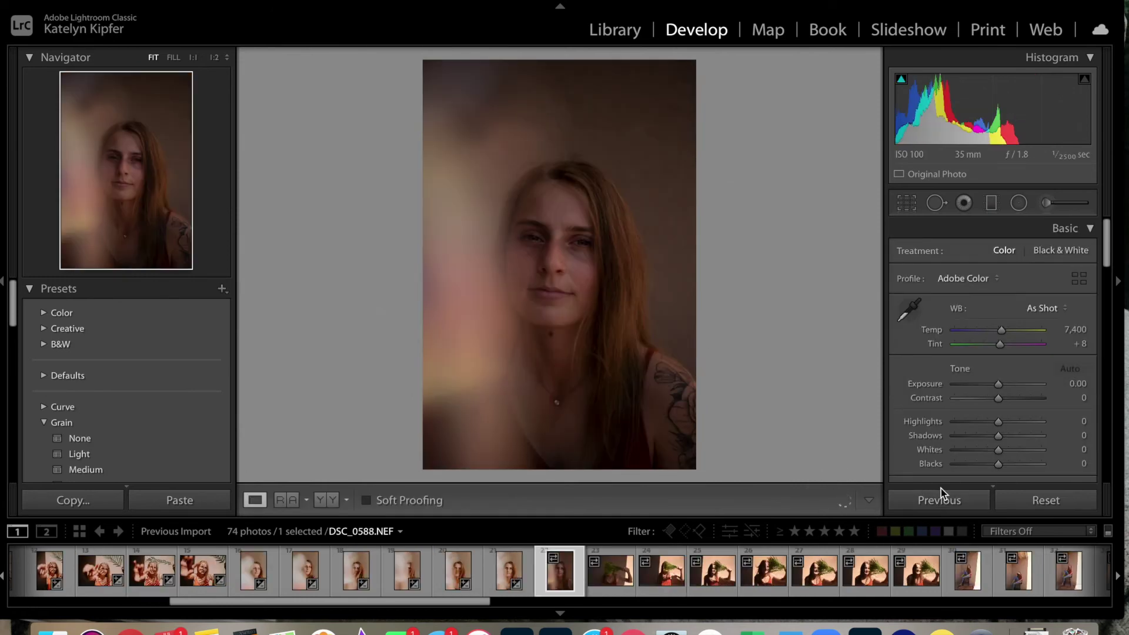
pyautogui.click(942, 498)
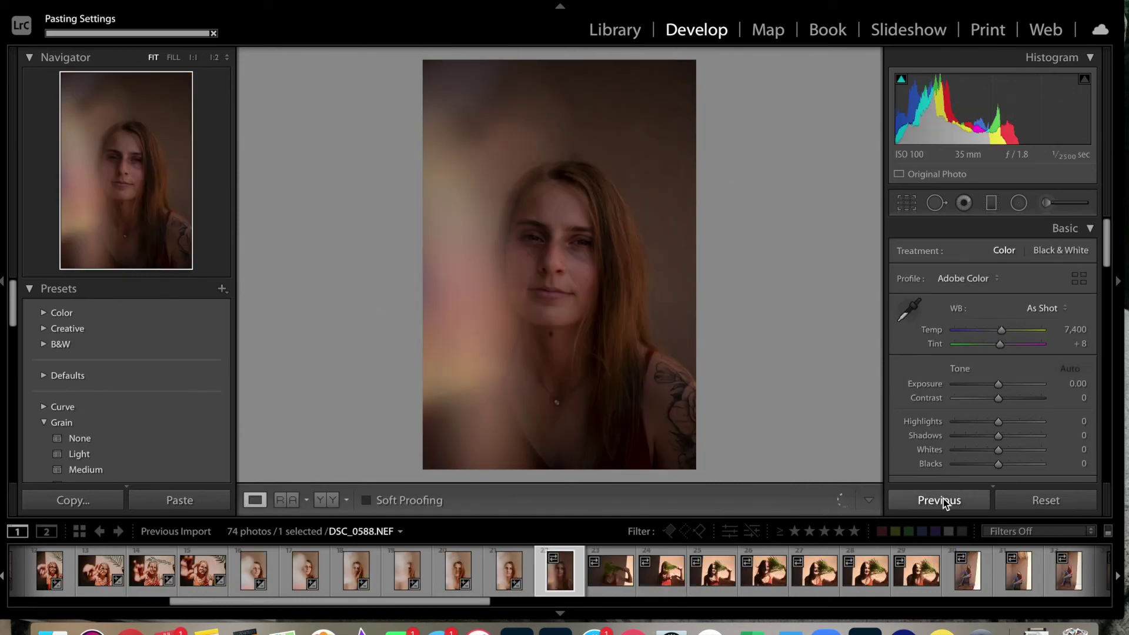
pyautogui.press('Left')
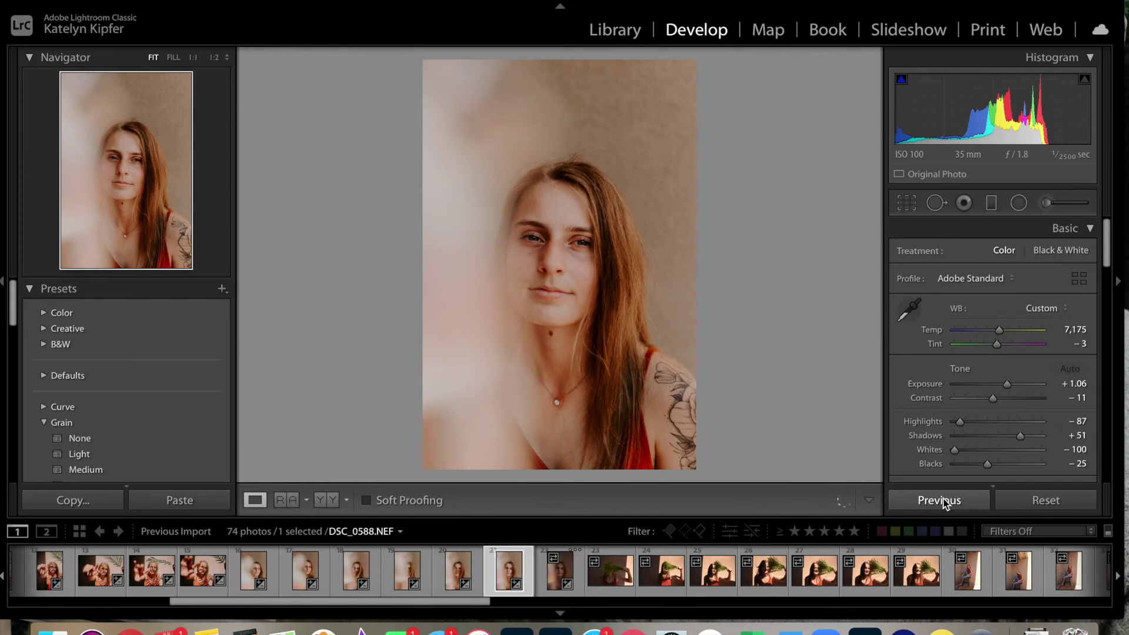
pyautogui.press('Right')
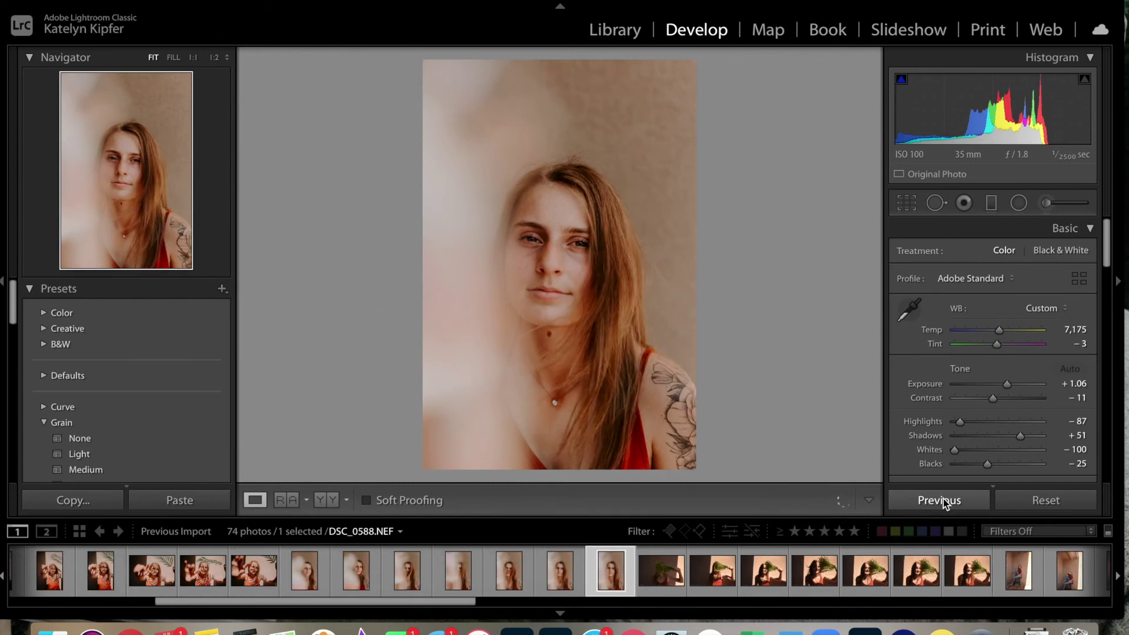
pyautogui.press('Right')
pyautogui.press('Left')
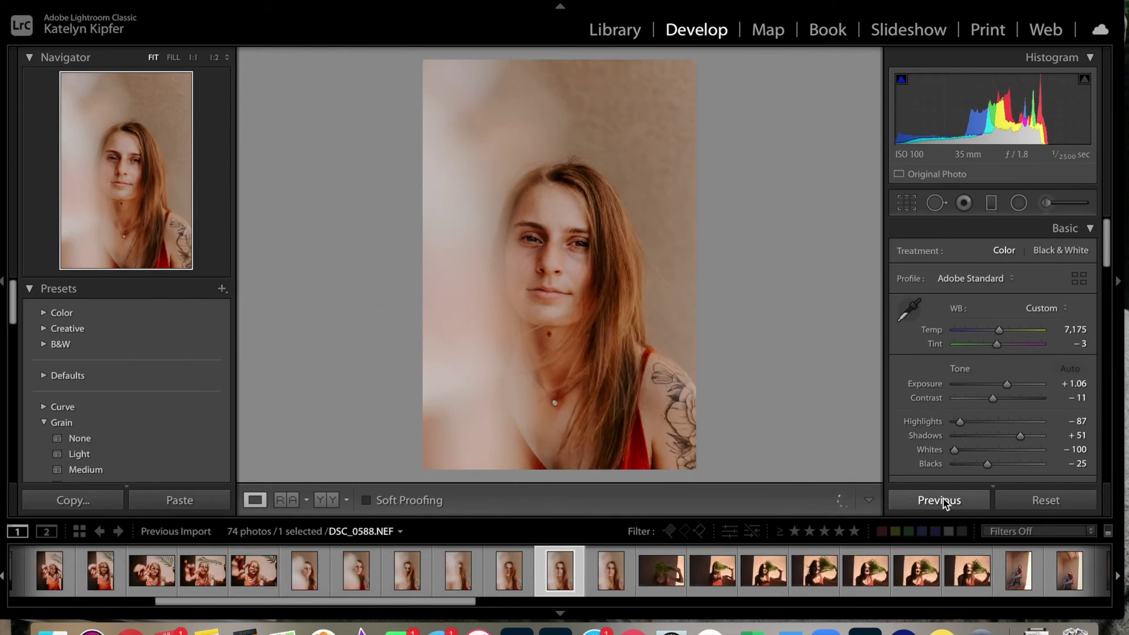
# Step: Delete DSC_0588 from disk and apply the previous photo's settings to DSC_0591
pyautogui.click(557, 573)
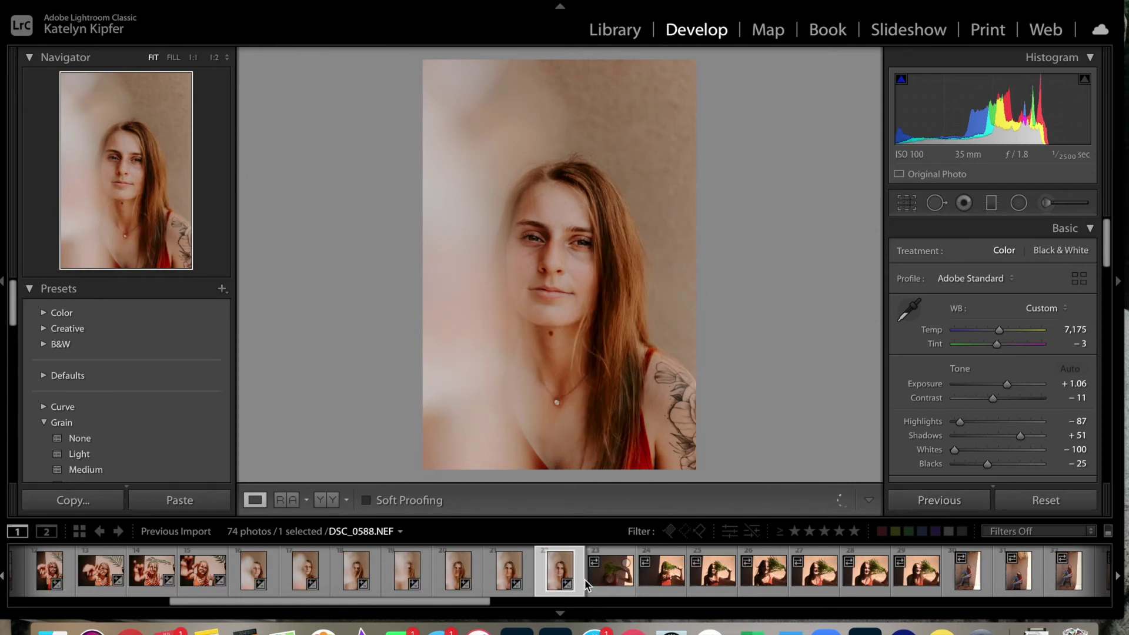
pyautogui.rightClick(557, 576)
pyautogui.click(568, 582)
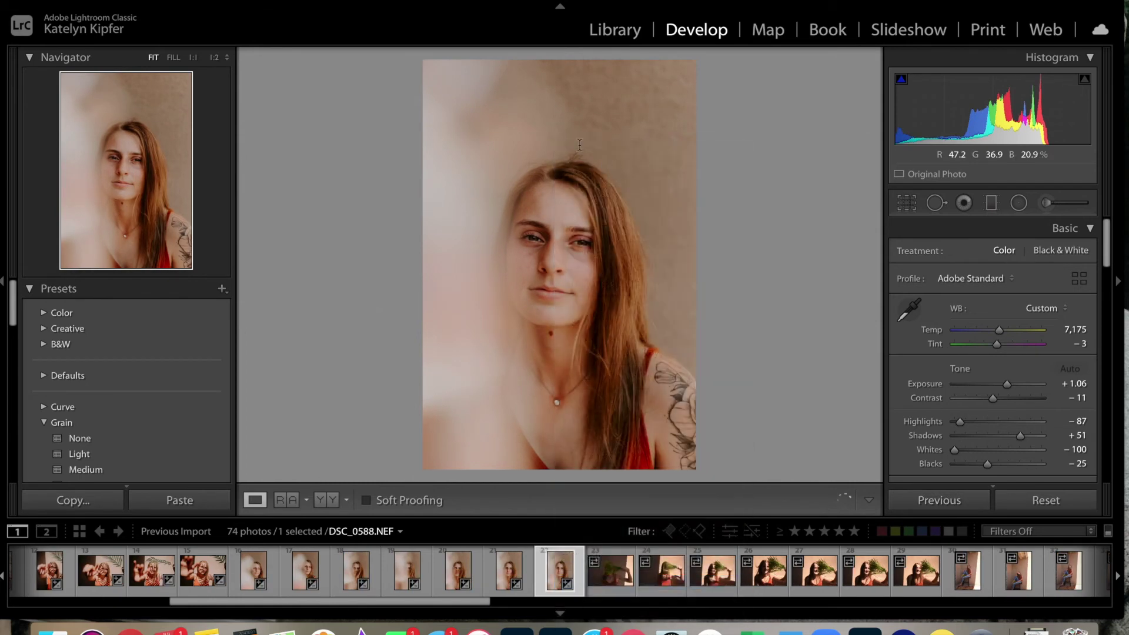
pyautogui.click(517, 221)
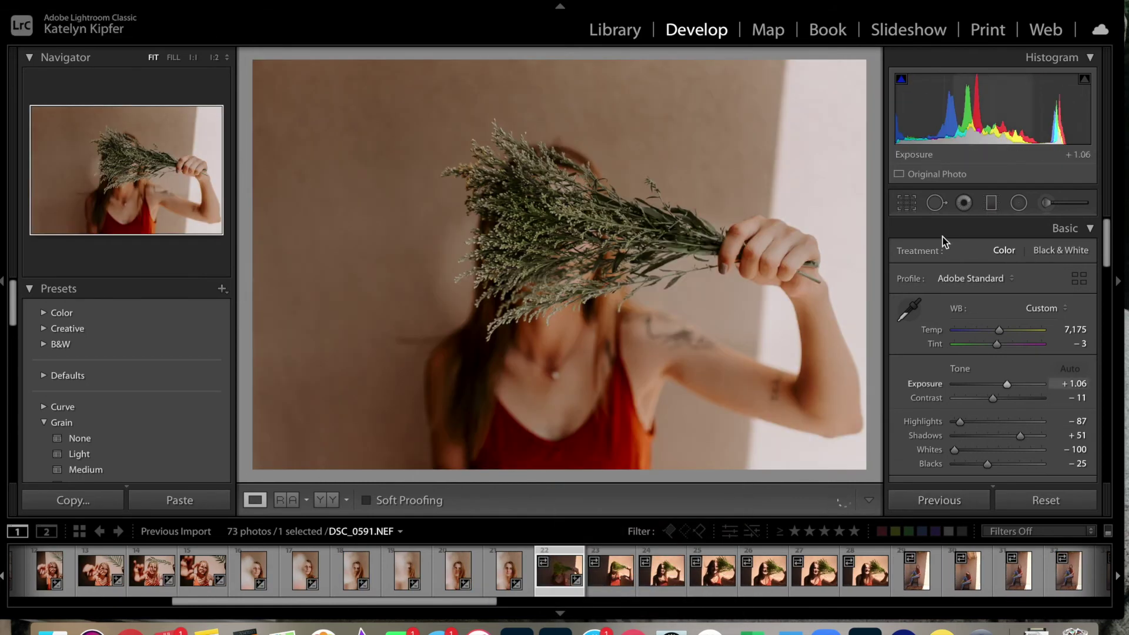
# Step: Reset the Adjustment Brush mask carried over to DSC_0591 and finish the brush adjustment
pyautogui.click(1046, 202)
pyautogui.scroll(-8, 1019, 344)
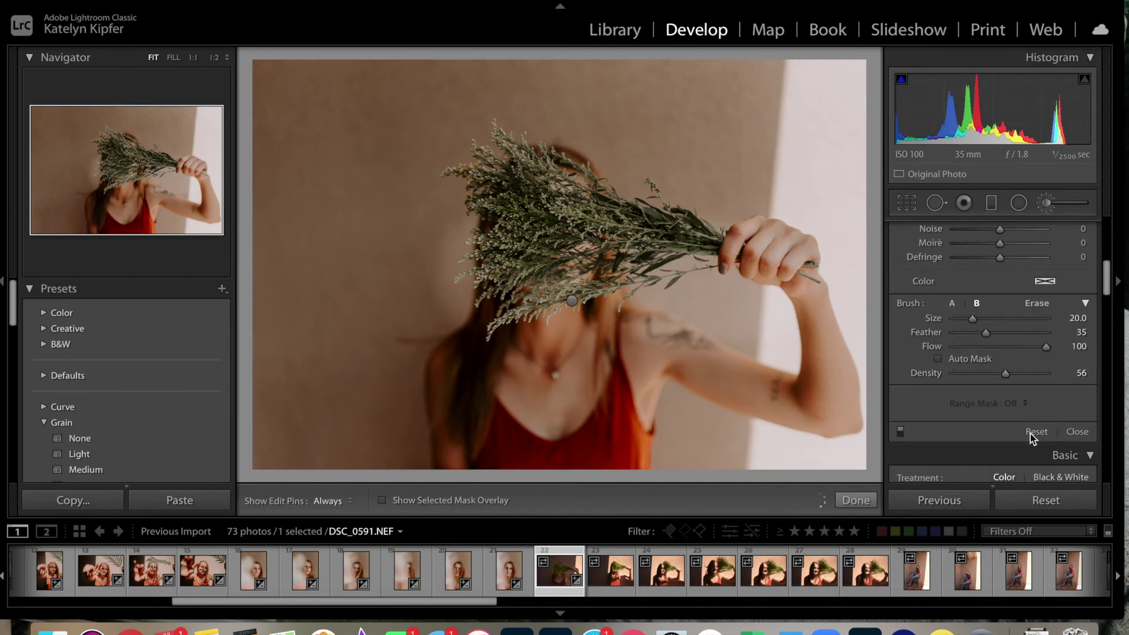
pyautogui.click(856, 500)
# Step: Set the yellow saturation of DSC_0591 to -48 and the green saturation to +9, and nudge its exposure up slightly
pyautogui.scroll(-8, 999, 352)
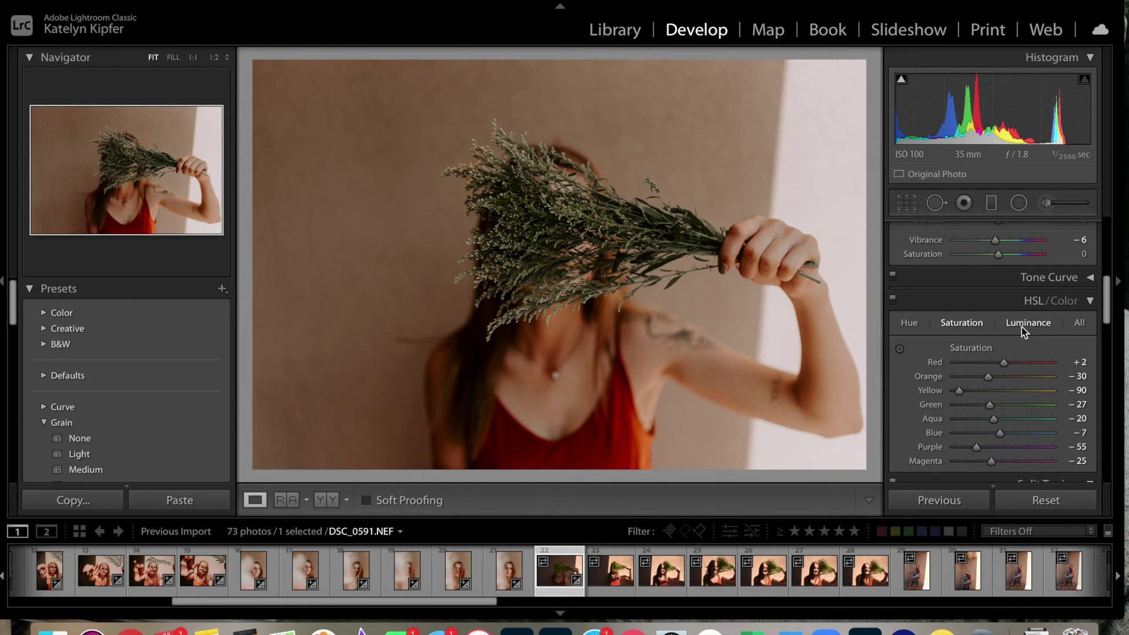
pyautogui.moveTo(959, 392); pyautogui.dragTo(975, 393)
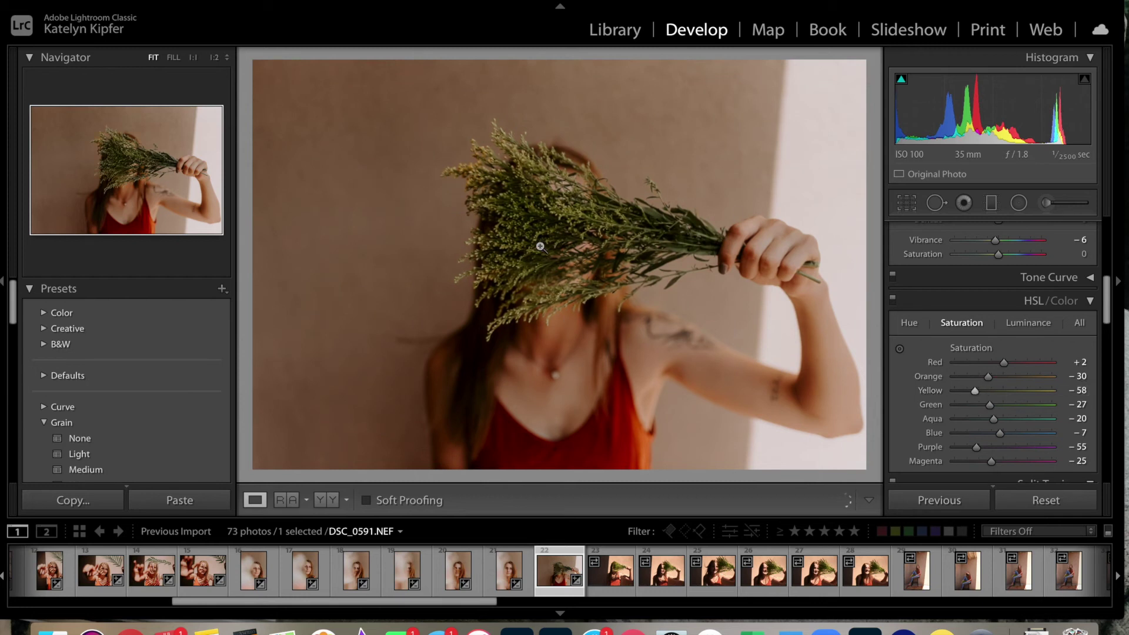
pyautogui.moveTo(990, 405)
pyautogui.mouseDown()
pyautogui.moveTo(1009, 404)
pyautogui.moveTo(983, 391)
pyautogui.mouseUp()
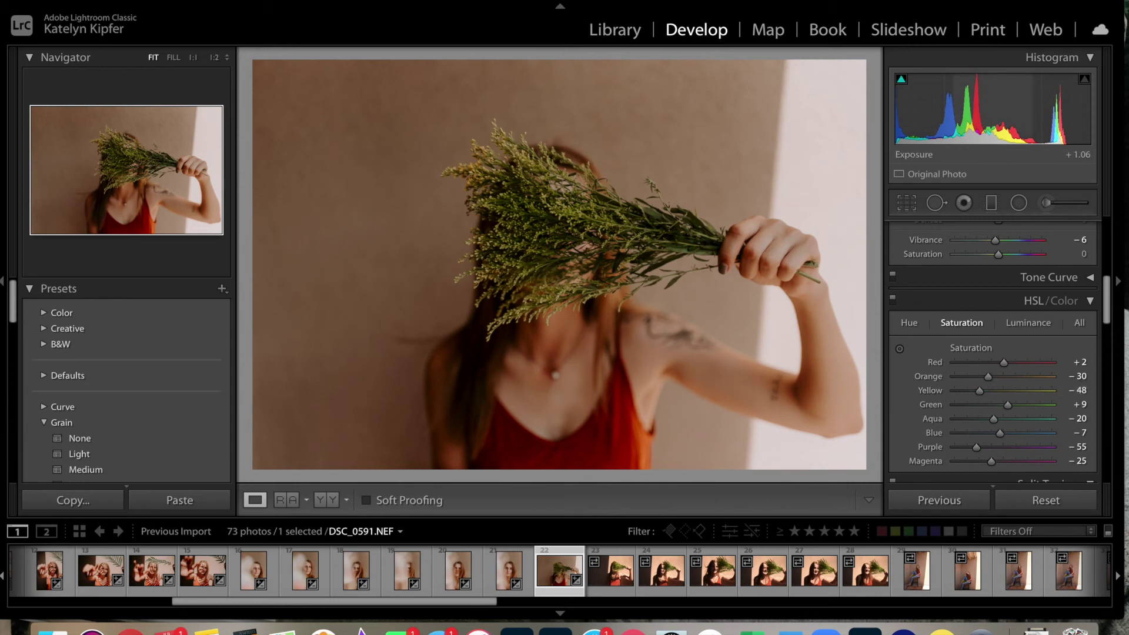
pyautogui.moveTo(993, 109); pyautogui.dragTo(996, 109)
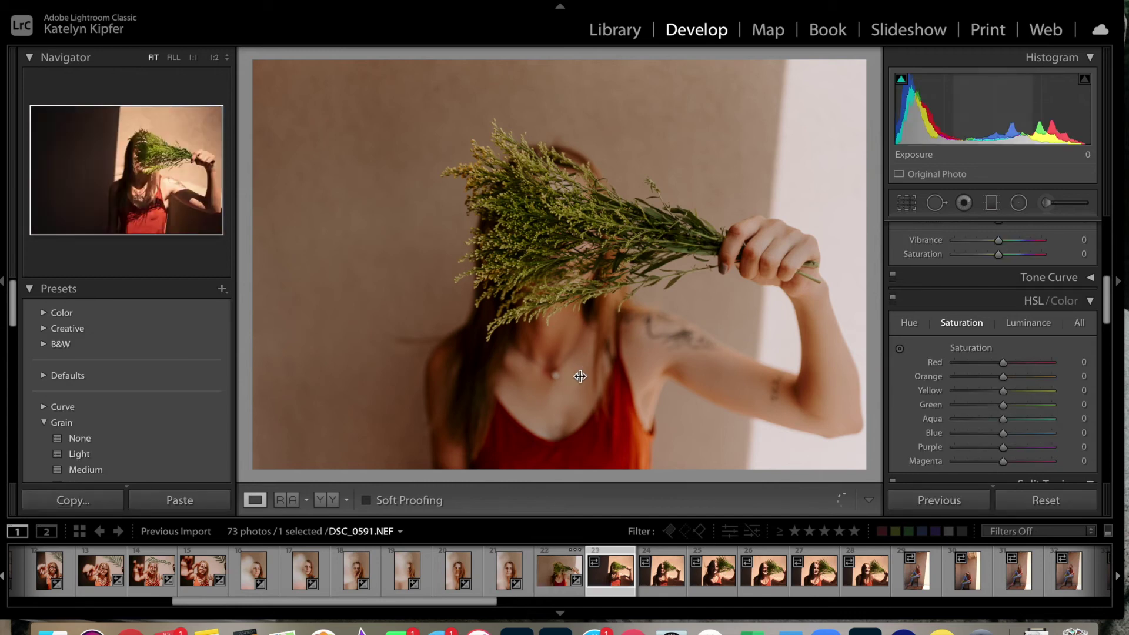
# Step: Inspect DSC_0593, the photo with the bouquet covering the woman's face in hard light, and delete it from disk
pyautogui.click(603, 591)
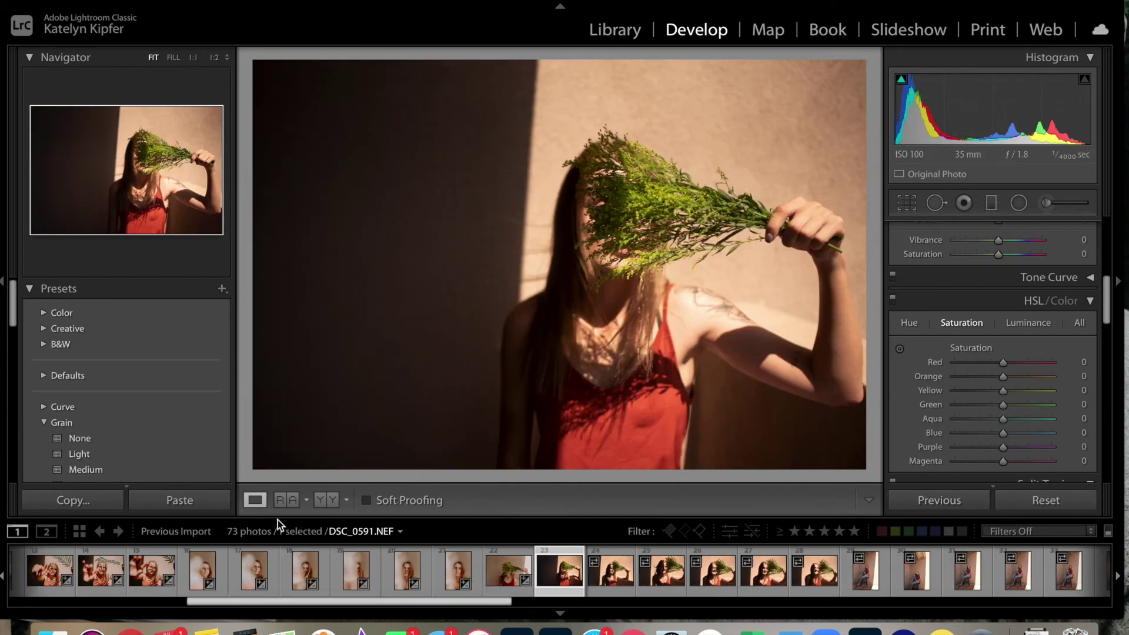
pyautogui.click(622, 213)
pyautogui.click(622, 213)
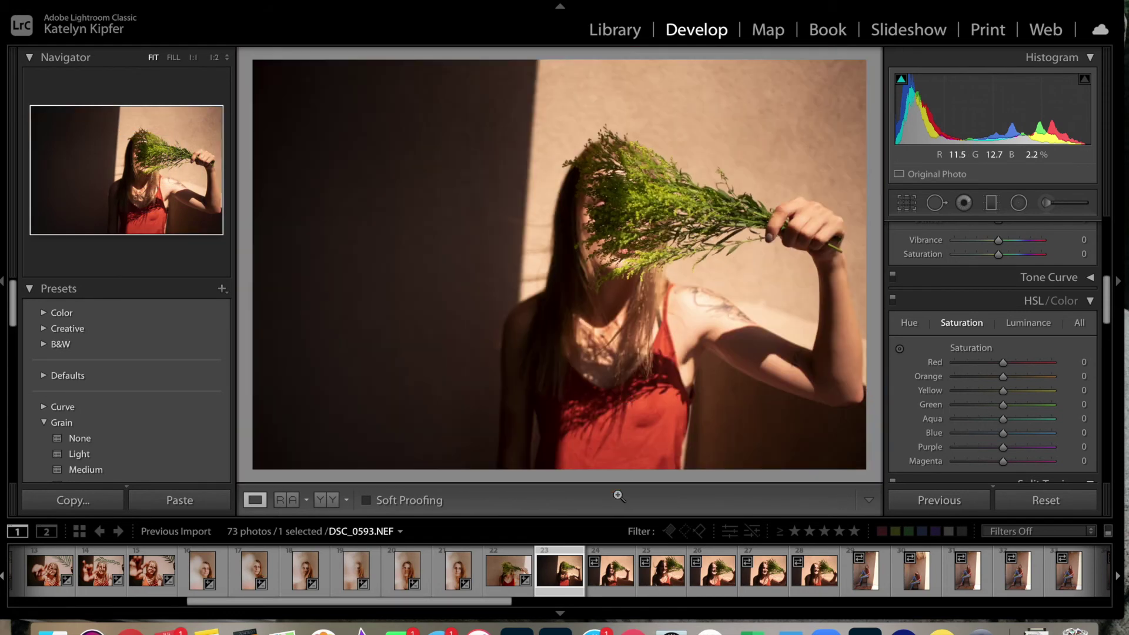
pyautogui.rightClick(553, 584)
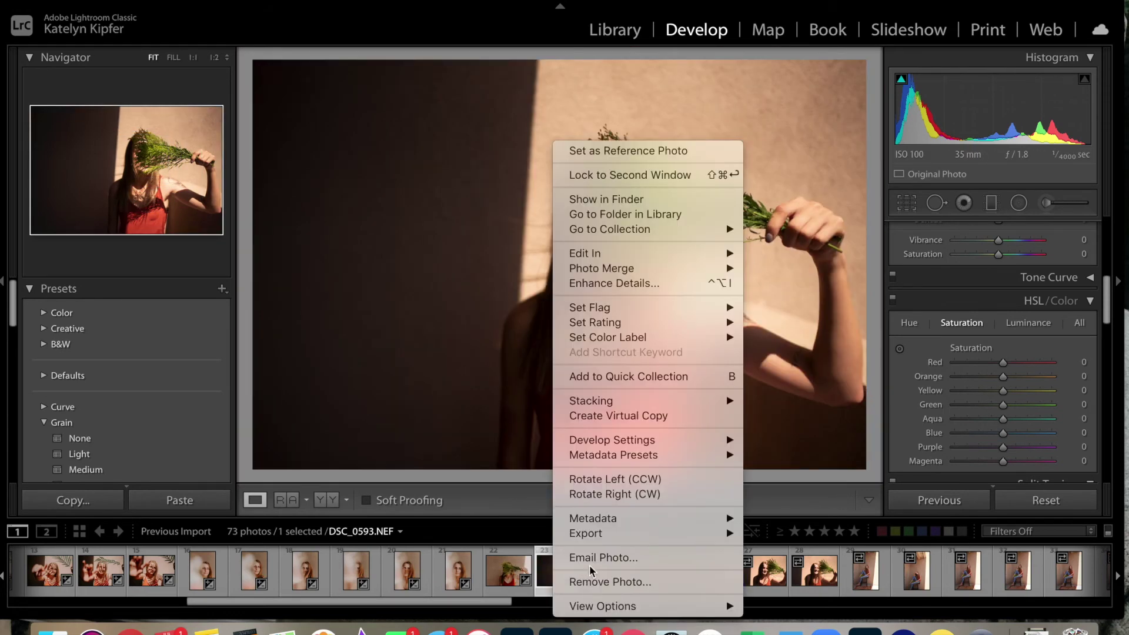
pyautogui.click(594, 583)
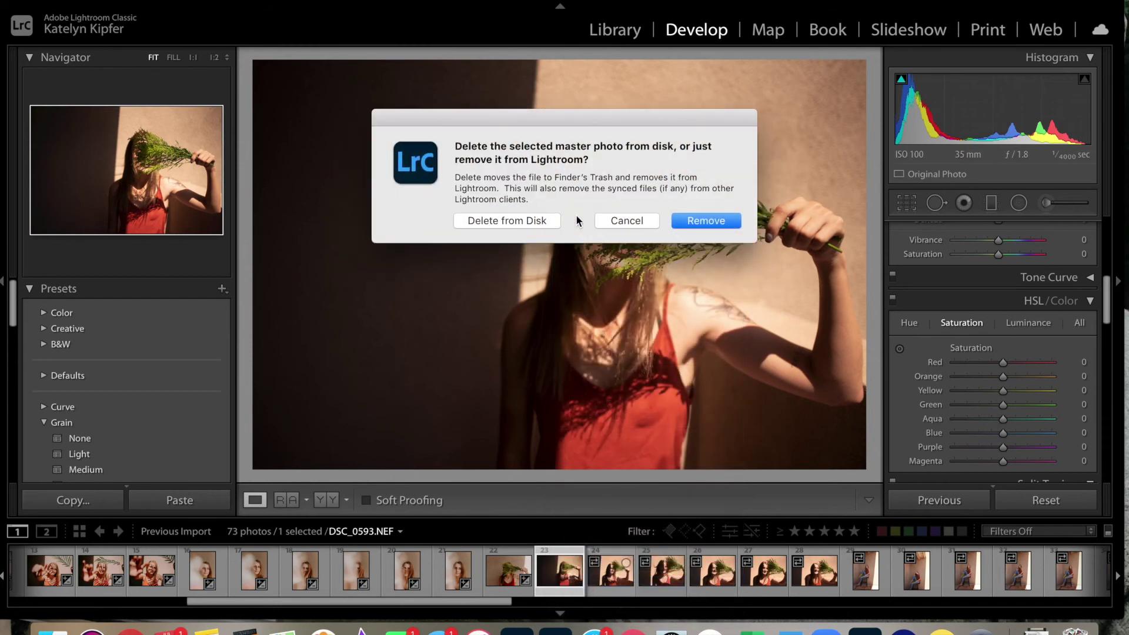
pyautogui.click(546, 218)
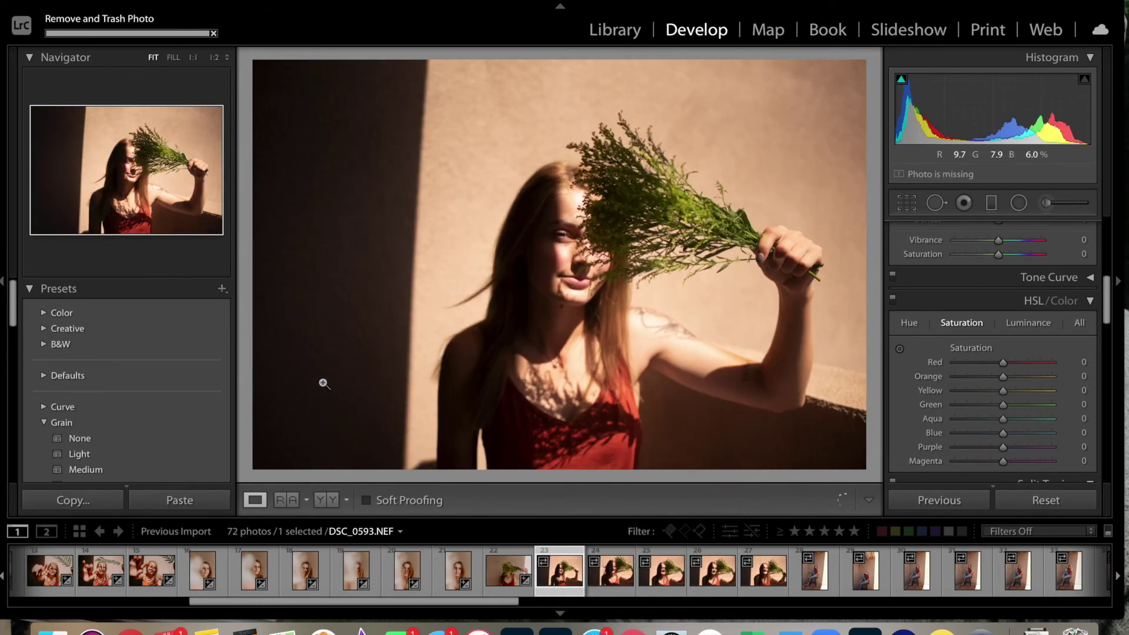
# Step: Copy the develop settings of DSC_0571 onto DSC_0599, the photo of the woman holding the bouquet, as previous-photo settings
pyautogui.click(148, 581)
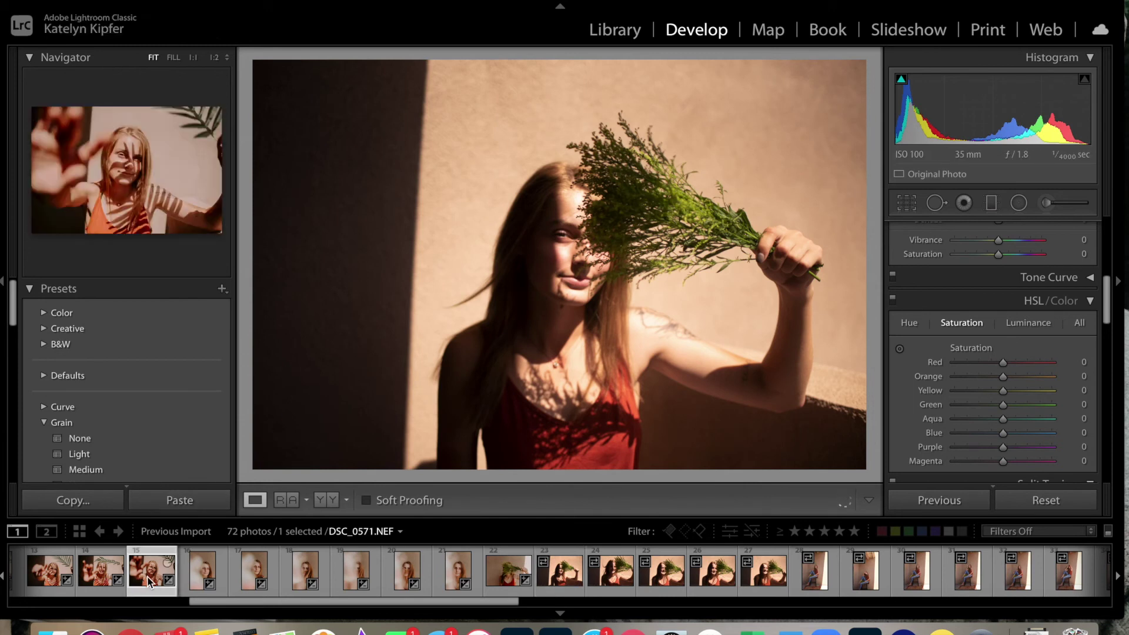
pyautogui.click(565, 575)
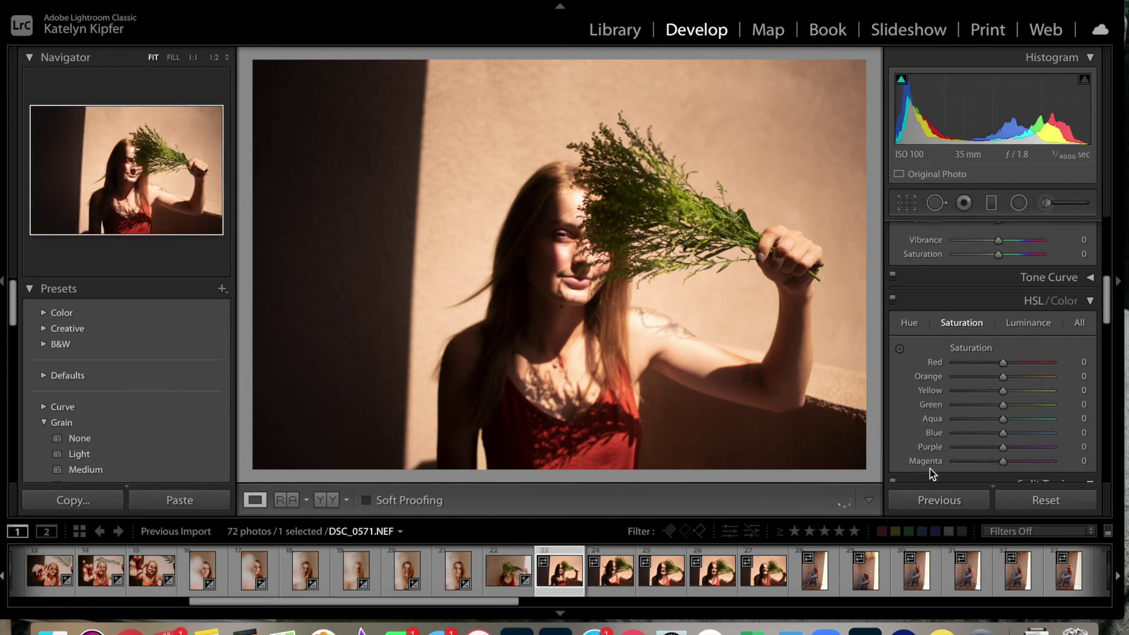
pyautogui.click(939, 500)
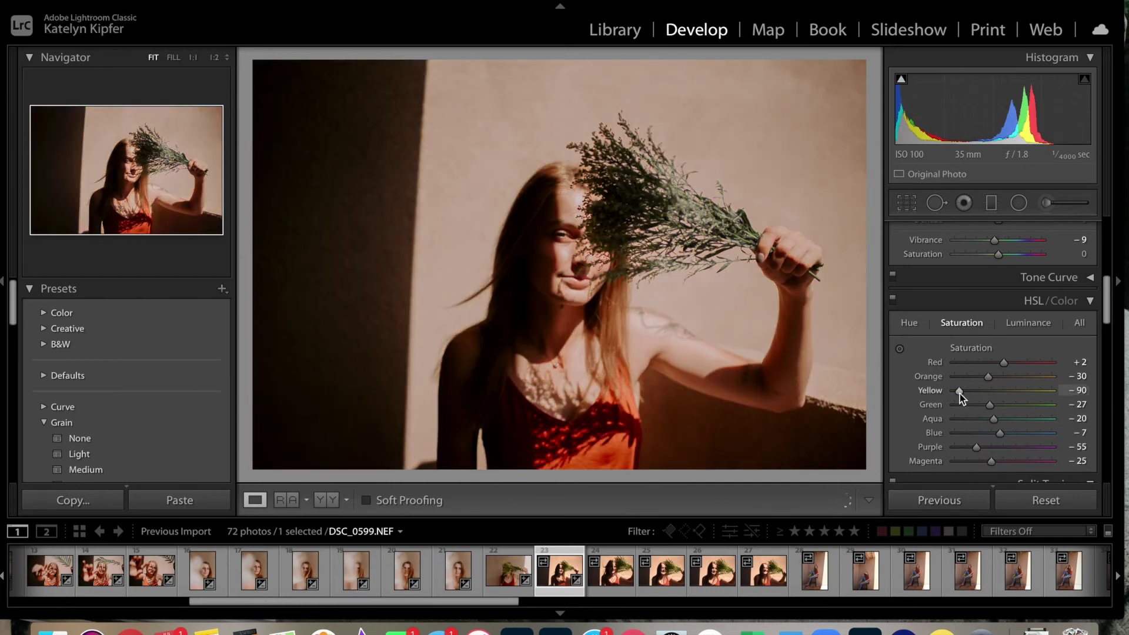
# Step: Set the yellow saturation of DSC_0599 to -11 and the green saturation to -5
pyautogui.moveTo(969, 393); pyautogui.dragTo(974, 393)
pyautogui.moveTo(989, 406)
pyautogui.mouseDown()
pyautogui.moveTo(1008, 407)
pyautogui.moveTo(977, 392)
pyautogui.moveTo(999, 395)
pyautogui.mouseUp()
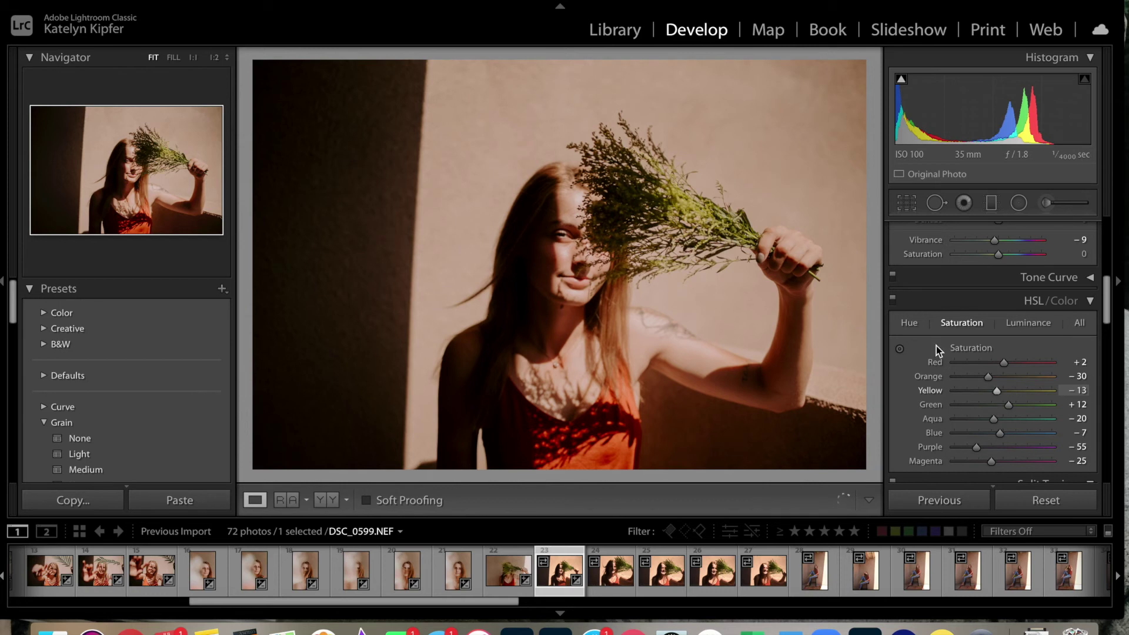
pyautogui.moveTo(1006, 405)
pyautogui.mouseDown()
pyautogui.moveTo(939, 409)
pyautogui.moveTo(1111, 411)
pyautogui.moveTo(1005, 418)
pyautogui.moveTo(887, 404)
pyautogui.moveTo(1055, 411)
pyautogui.moveTo(988, 410)
pyautogui.moveTo(1053, 392)
pyautogui.moveTo(924, 396)
pyautogui.moveTo(1000, 401)
pyautogui.mouseUp()
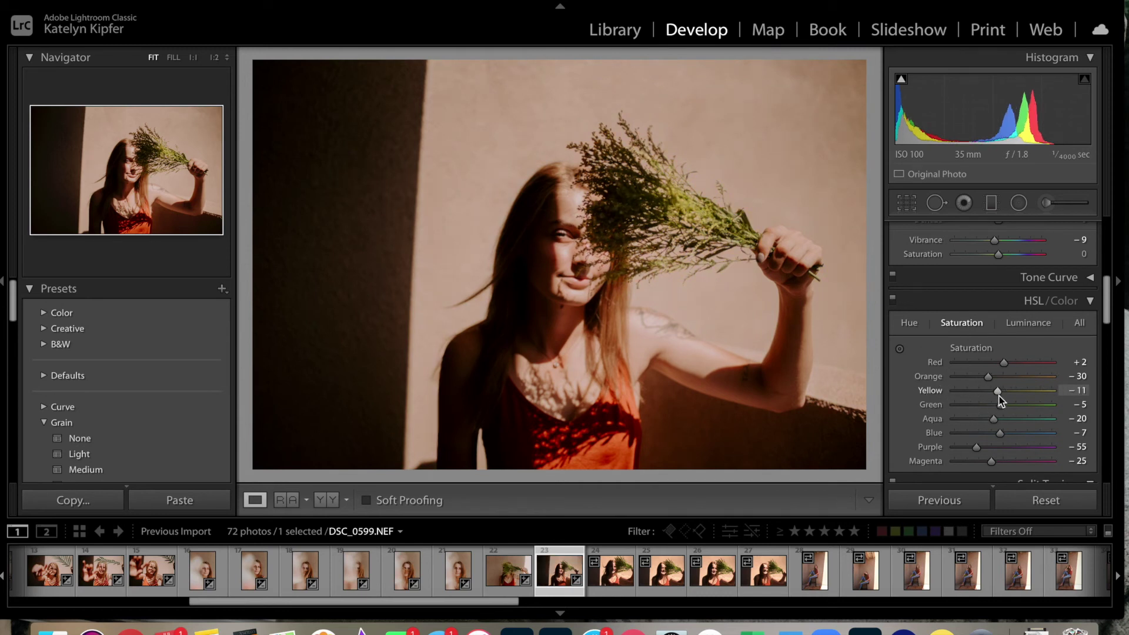
# Step: Apply the previous photo's settings to DSC_0601, and set its shadows to +52 and its temperature to 7,250
pyautogui.press('Right')
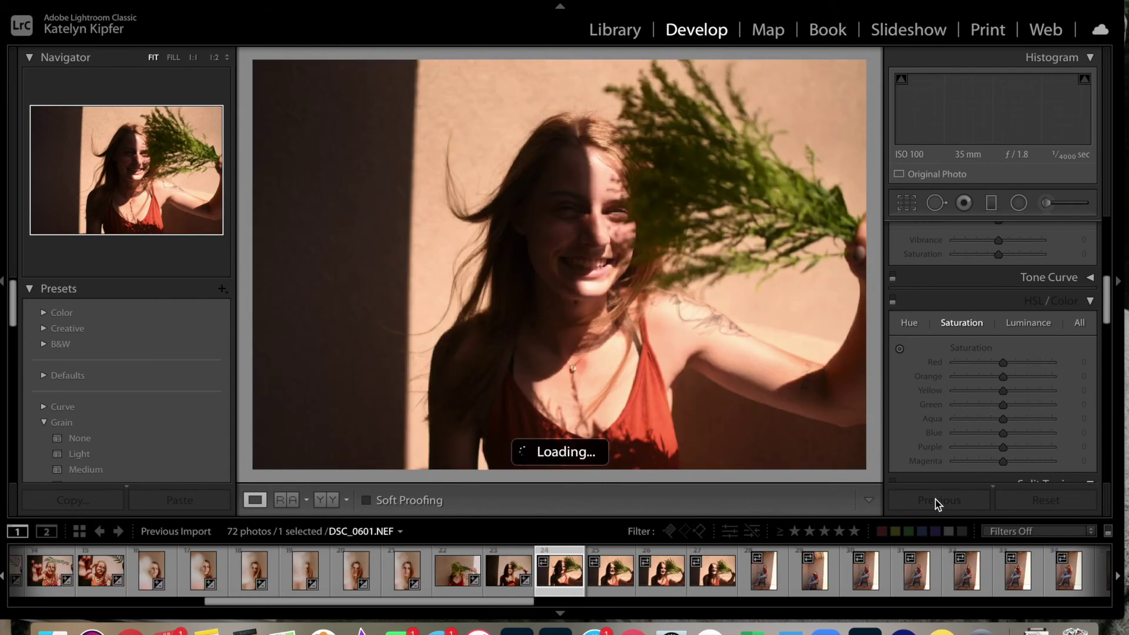
pyautogui.click(939, 503)
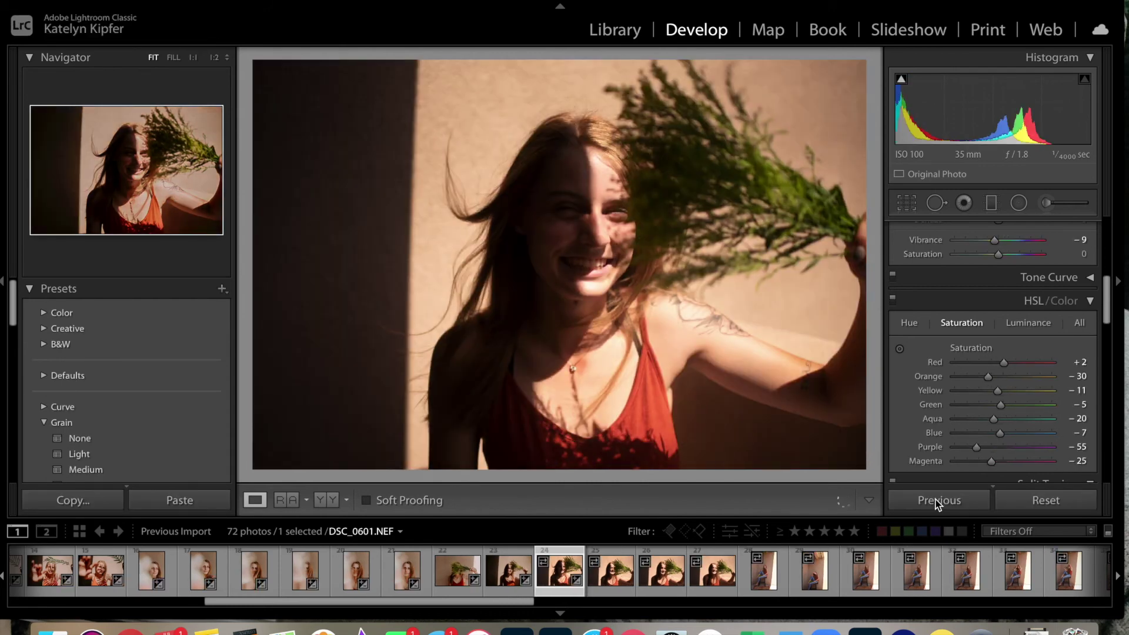
pyautogui.moveTo(992, 109); pyautogui.dragTo(1017, 109)
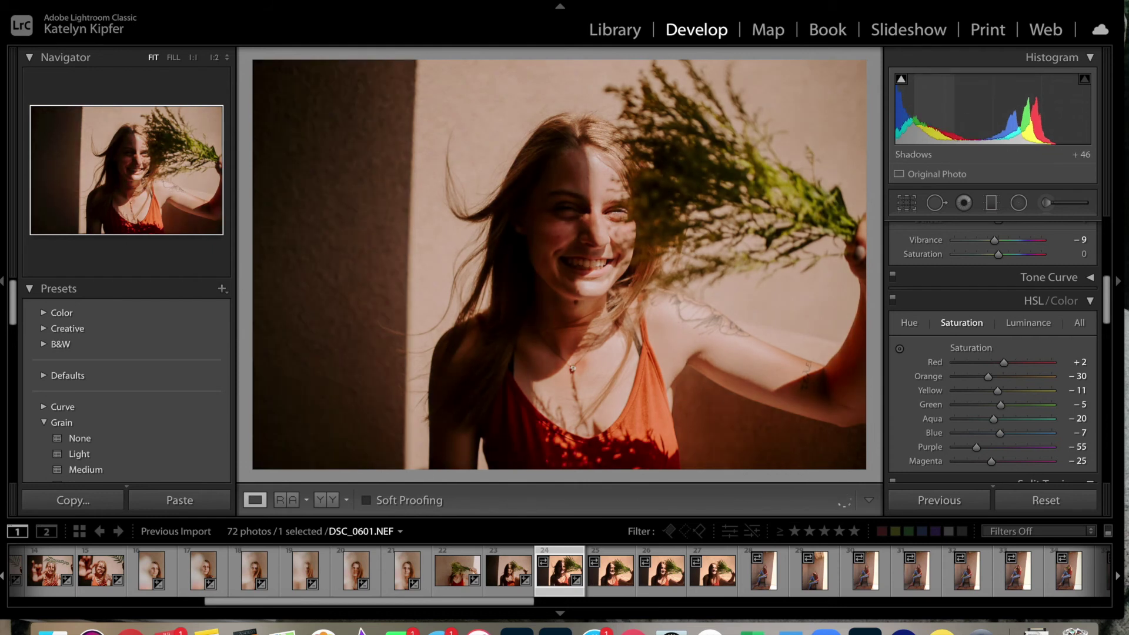
pyautogui.scroll(10, 950, 387)
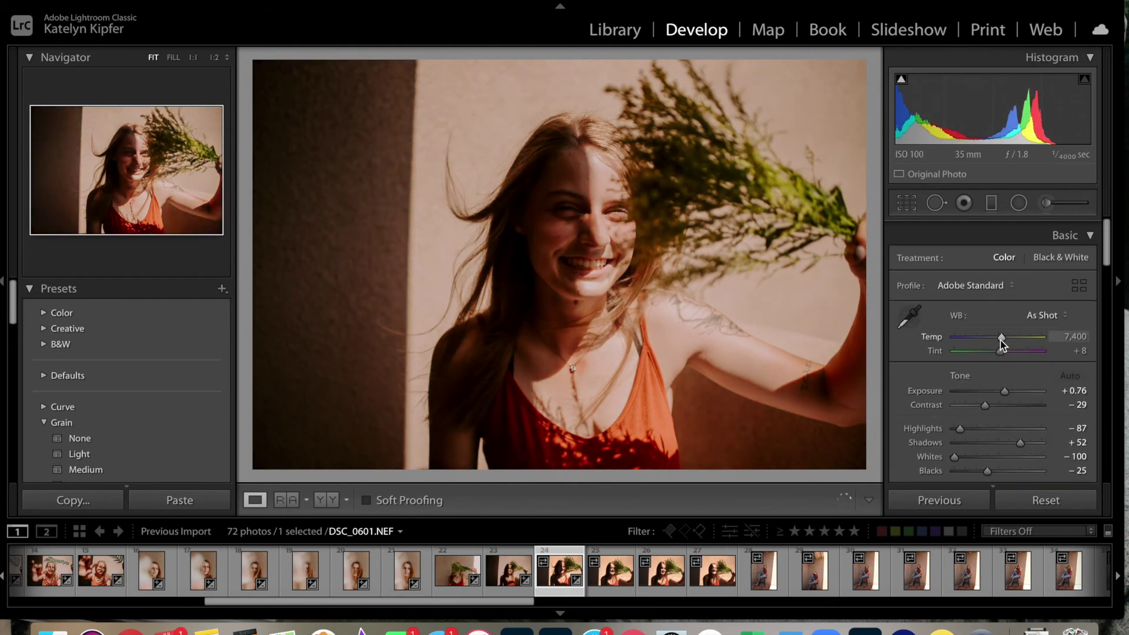
pyautogui.moveTo(1001, 333); pyautogui.dragTo(999, 329)
# Step: Apply the previous photo's settings to DSC_0612 with exposure set to +0.48, and carry them over to DSC_0615 and DSC_0625
pyautogui.press('Right')
pyautogui.click(939, 500)
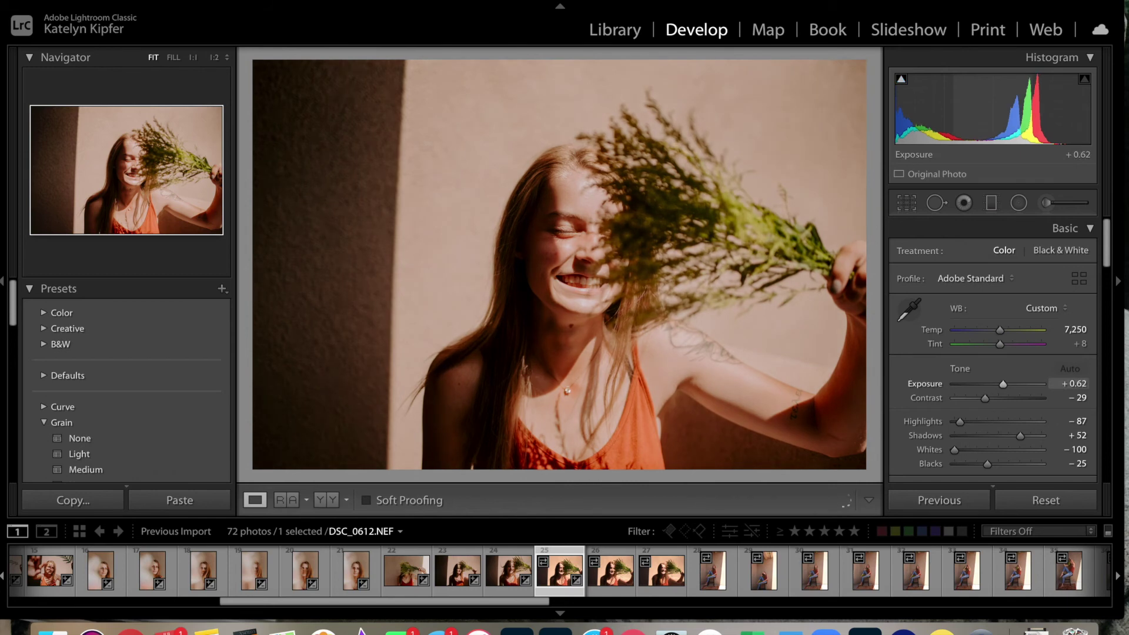
pyautogui.press('Right')
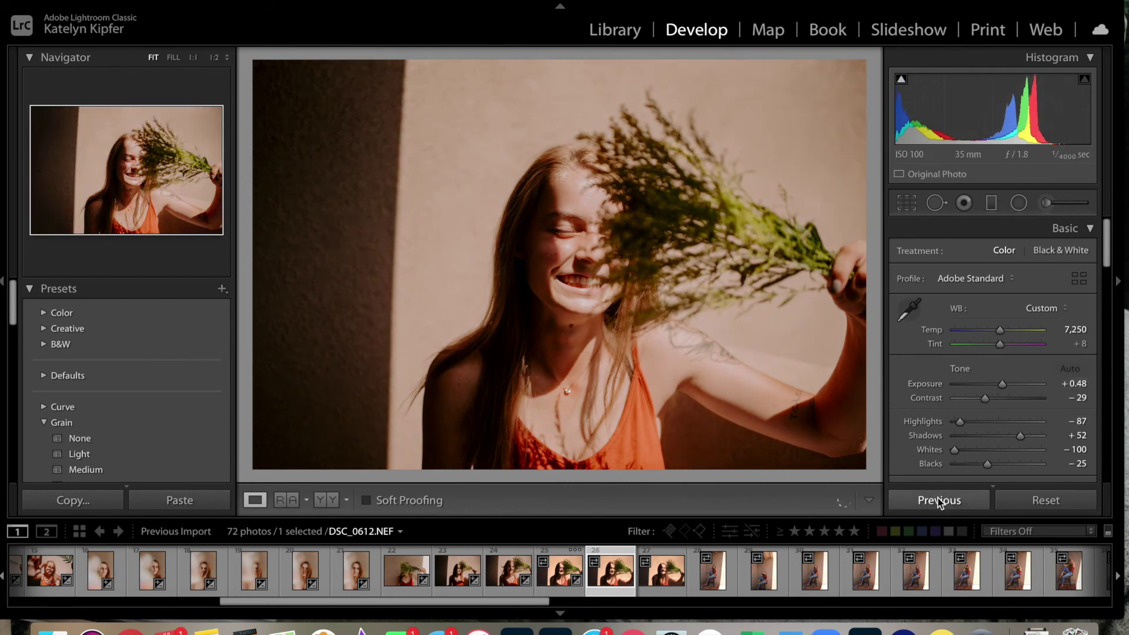
pyautogui.press('Right')
pyautogui.click(939, 501)
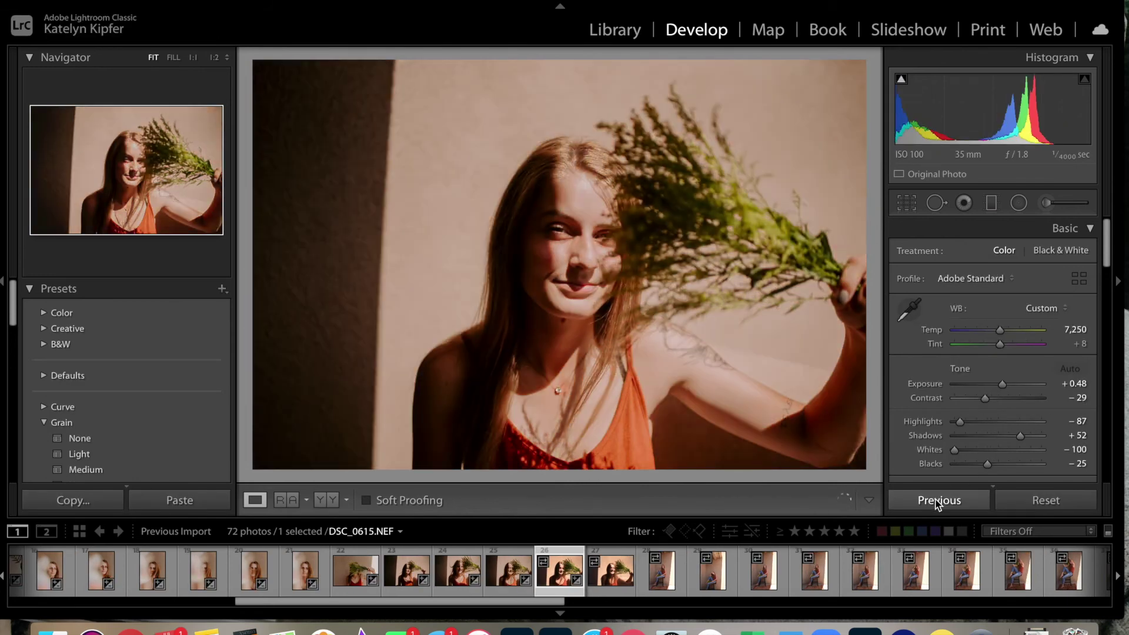
pyautogui.press('Right')
pyautogui.click(939, 501)
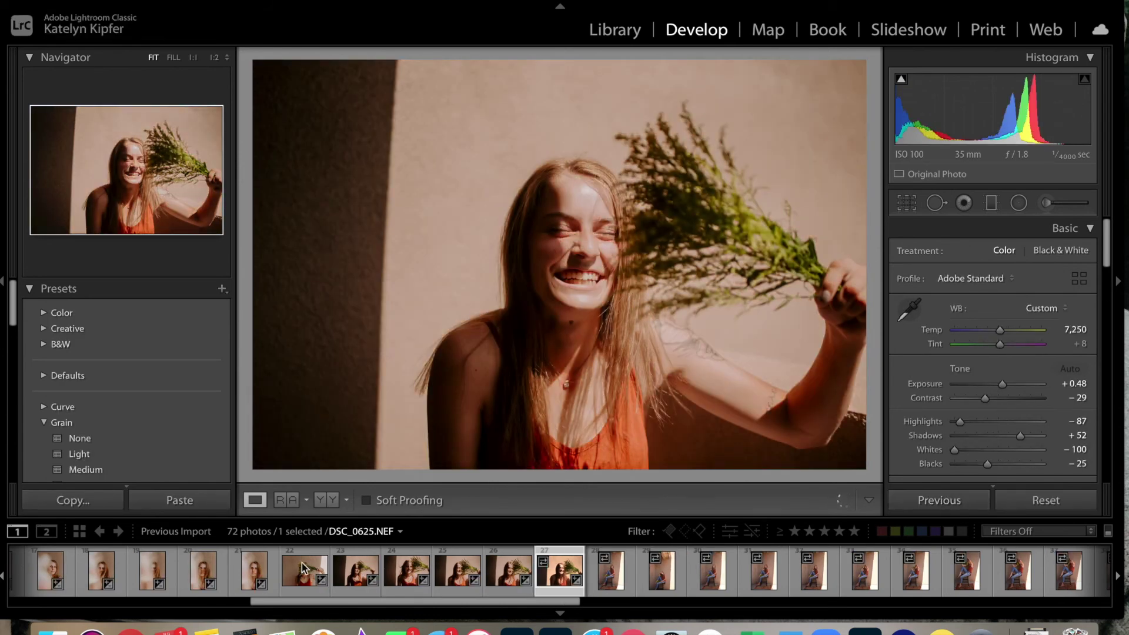
# Step: Apply the settings of the close-up portrait DSC_0587 to DSC_0631, the first stool photo, and set its exposure to 0.00
pyautogui.click(254, 569)
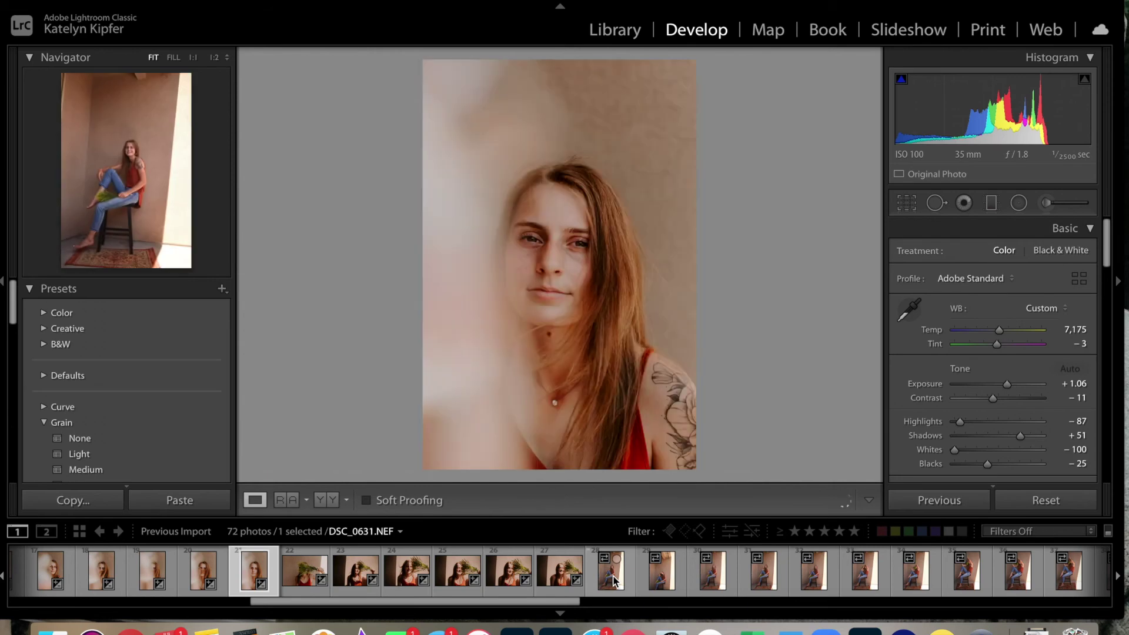
pyautogui.click(613, 581)
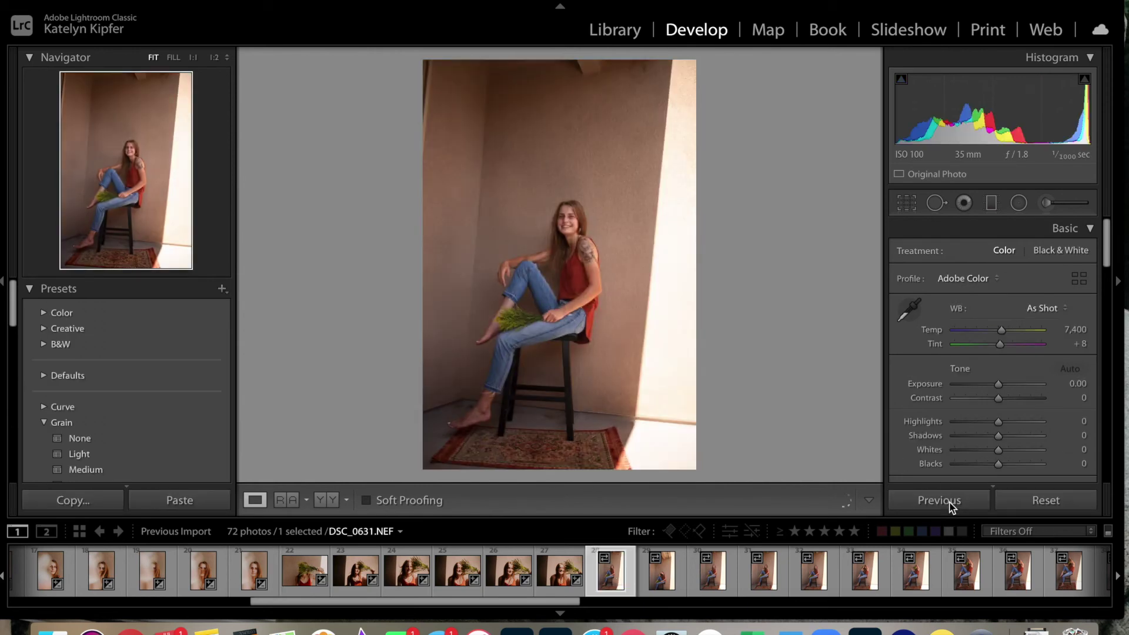
pyautogui.click(950, 504)
pyautogui.moveTo(1000, 116); pyautogui.dragTo(967, 116)
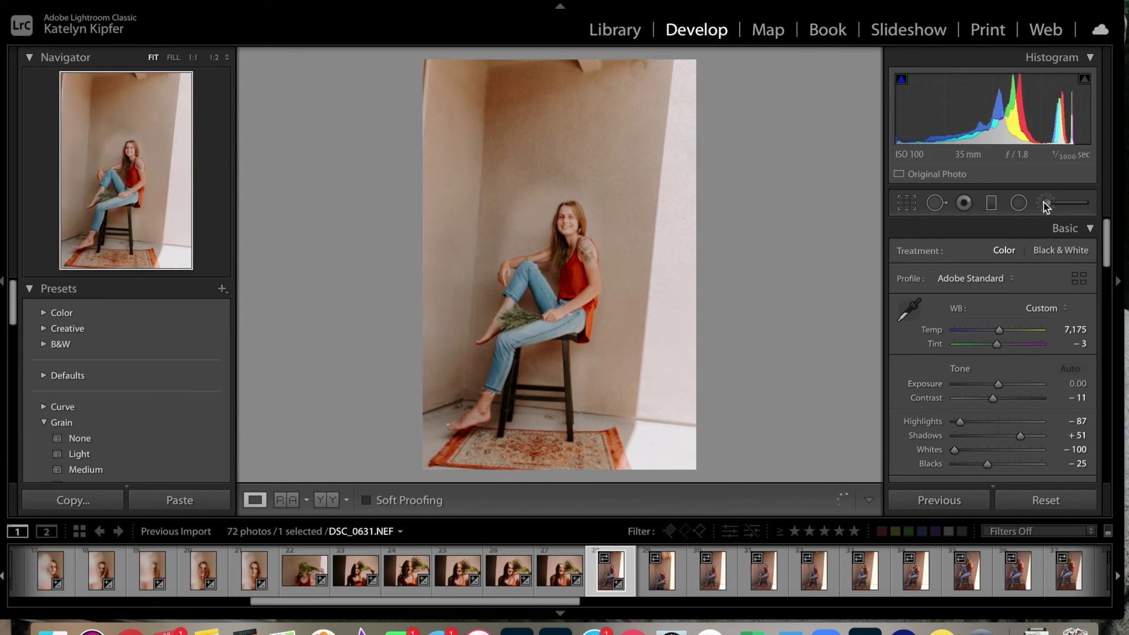
# Step: Straighten the crop of DSC_0631 to an angle of -2.28
pyautogui.press('r')
pyautogui.moveTo(784, 254); pyautogui.dragTo(785, 241)
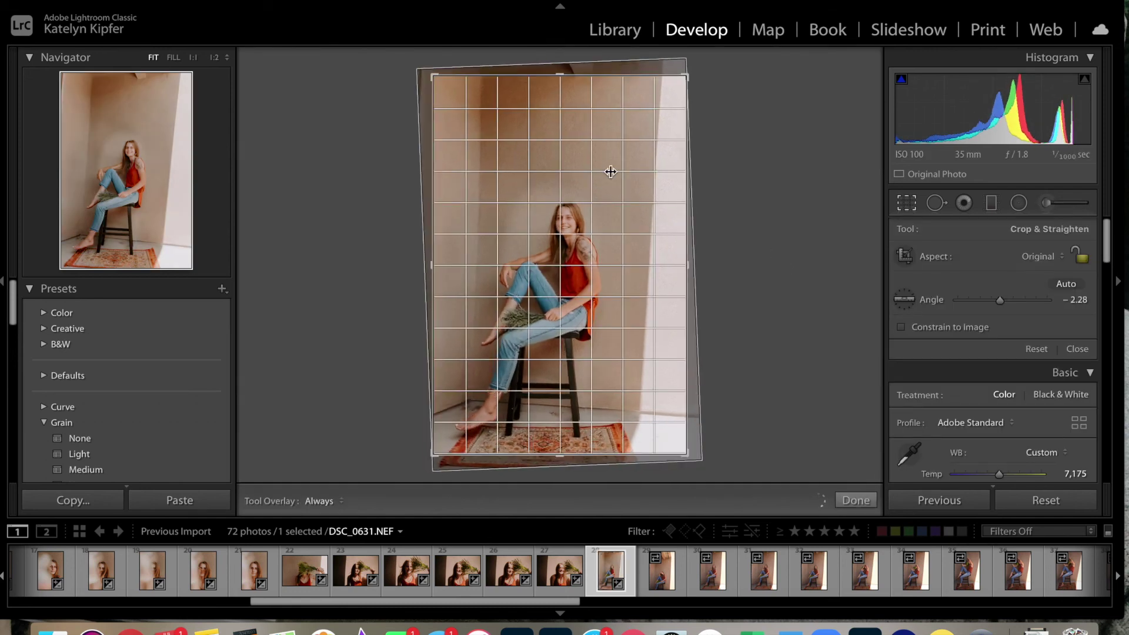
pyautogui.click(855, 500)
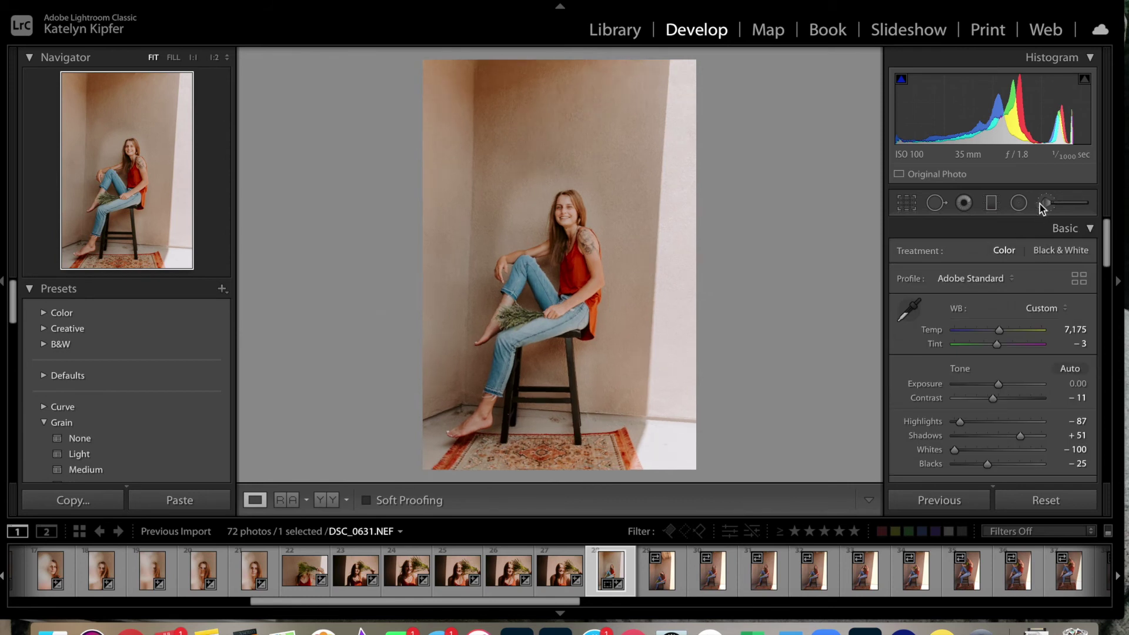
# Step: Delete the Adjustment Brush mask carried over to DSC_0631
pyautogui.hotkey('shift', 'm')
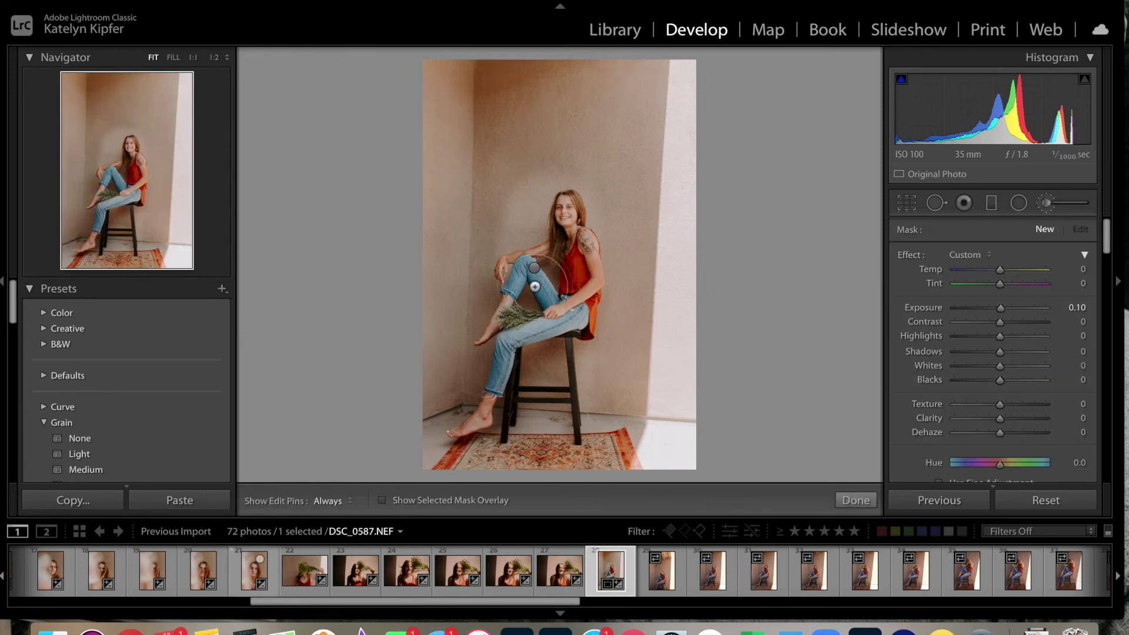
pyautogui.rightClick(534, 268)
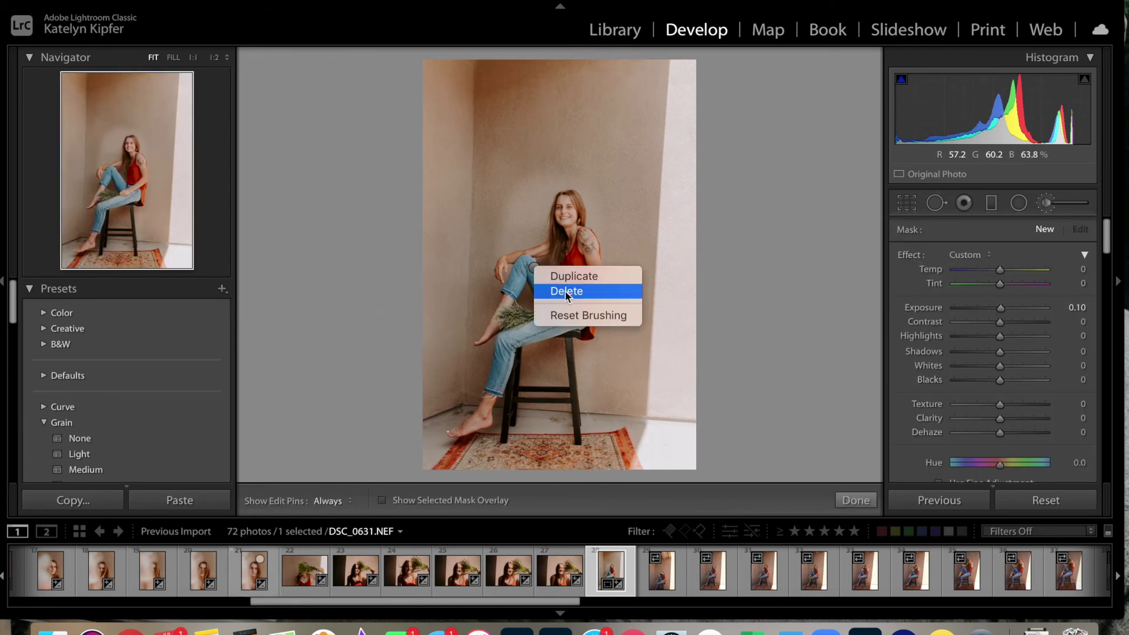
pyautogui.click(553, 288)
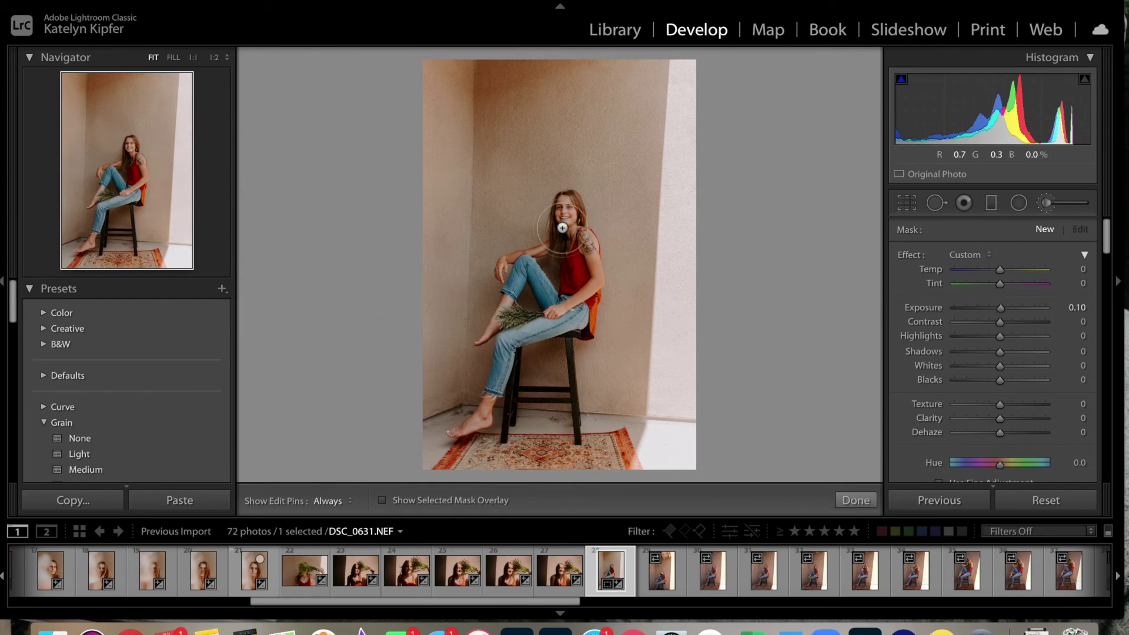
# Step: Brush the woman's face and shoulder with exposure 0.49 and contrast -20, and set the whole photo's contrast to -19 and exposure to -0.08
pyautogui.moveTo(562, 228); pyautogui.dragTo(594, 243)
pyautogui.moveTo(1002, 309); pyautogui.dragTo(1007, 309)
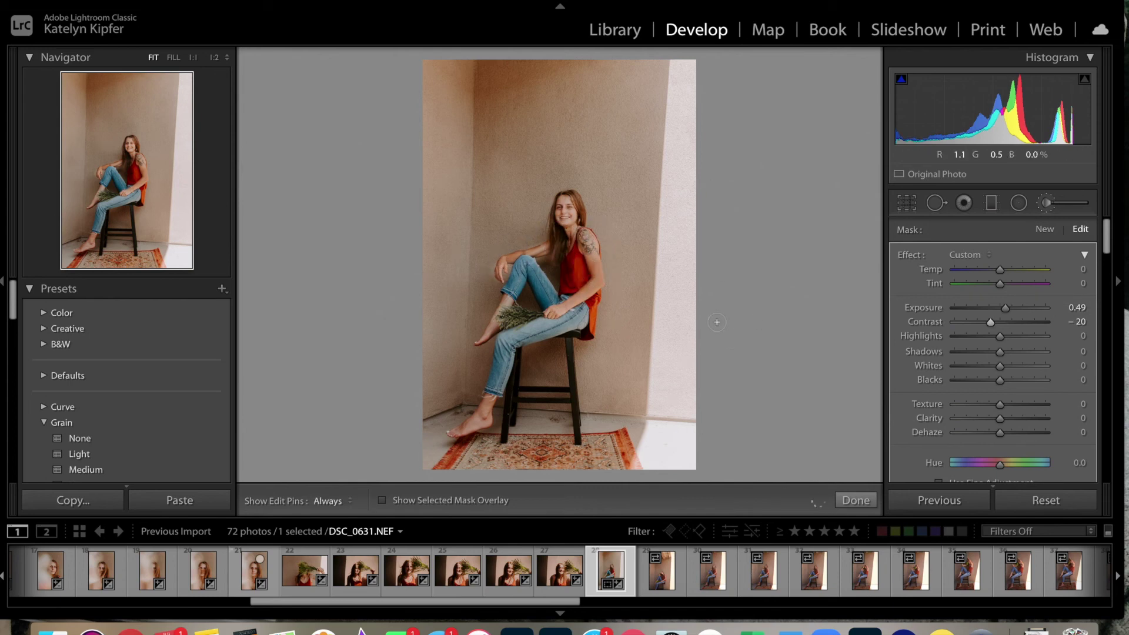
pyautogui.click(848, 501)
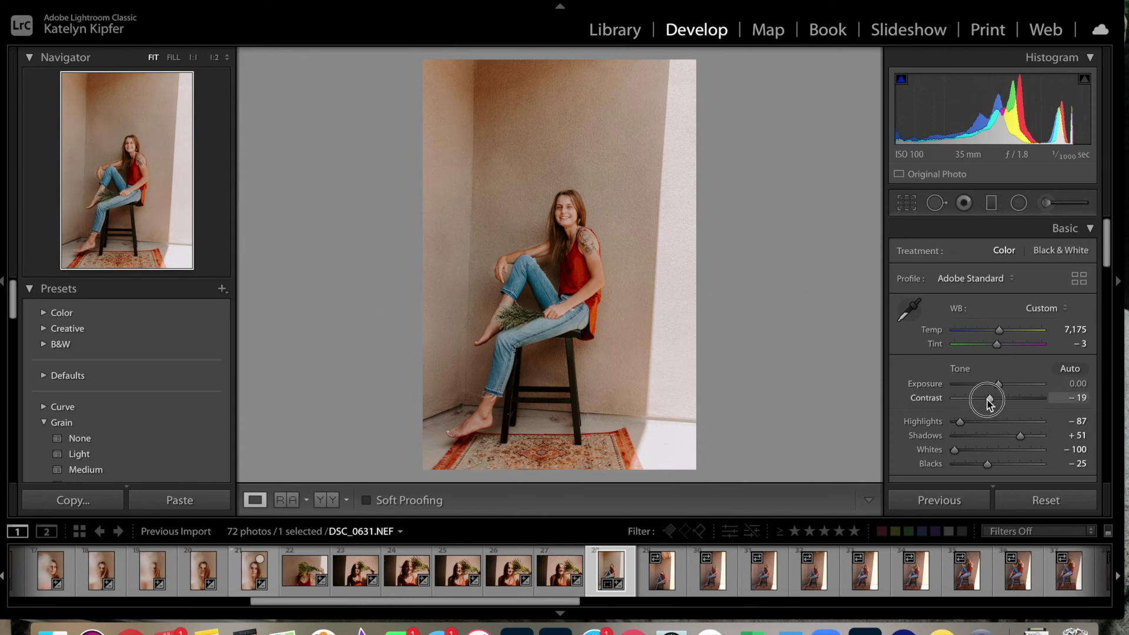
pyautogui.moveTo(988, 110); pyautogui.dragTo(985, 110)
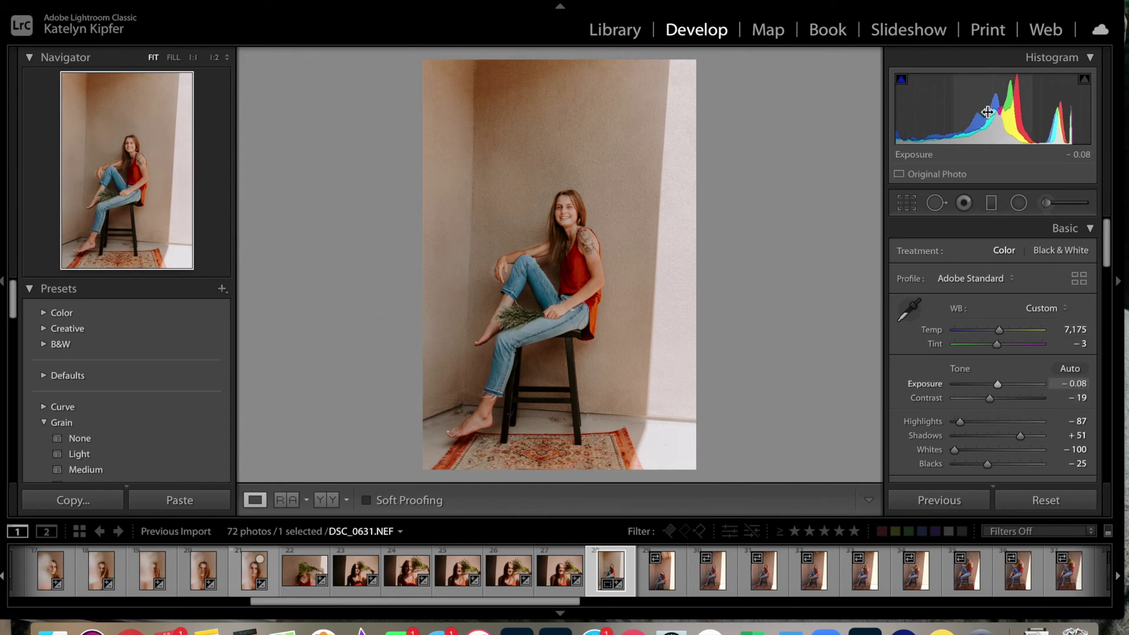
# Step: Apply the previous photo's settings to DSC_0635 and remove the carried-over Adjustment Brush mask
pyautogui.press('Right')
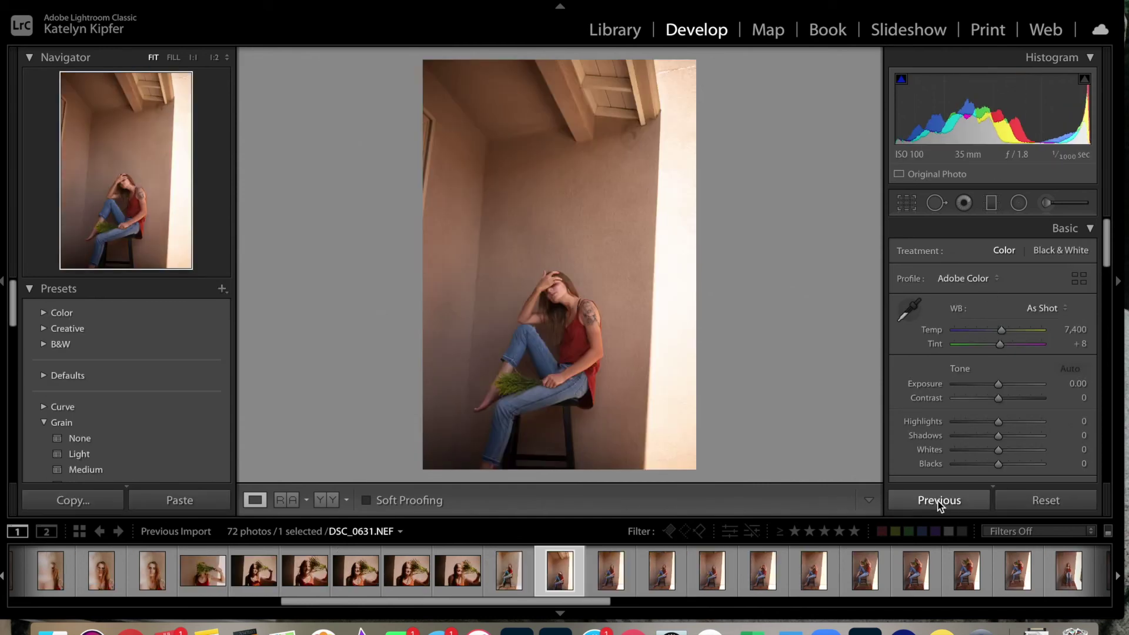
pyautogui.click(938, 501)
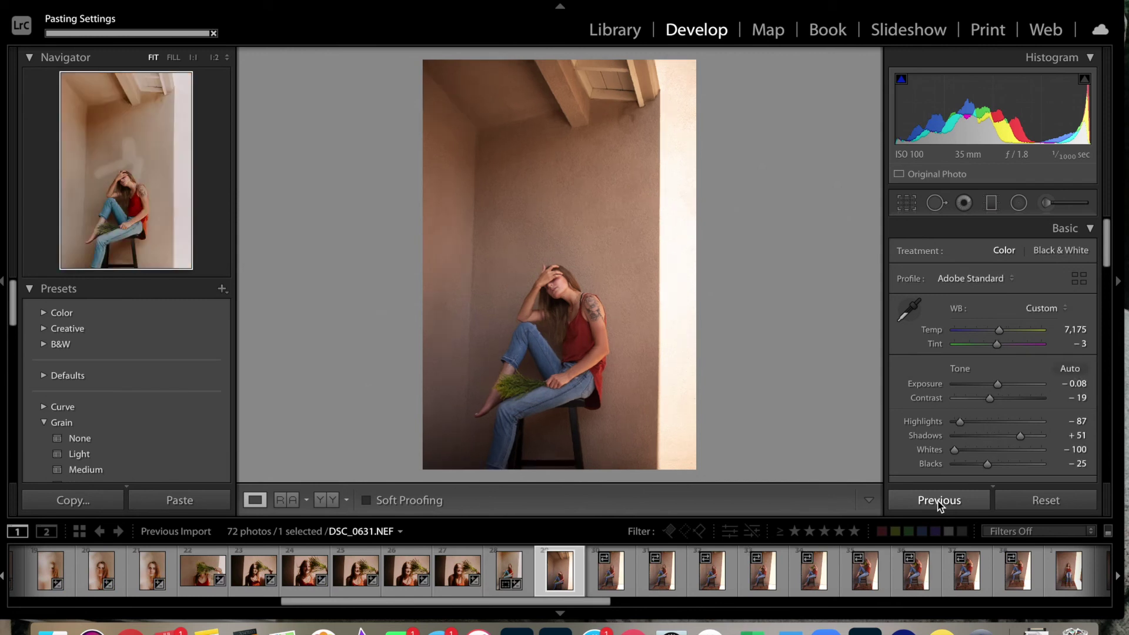
pyautogui.click(1045, 202)
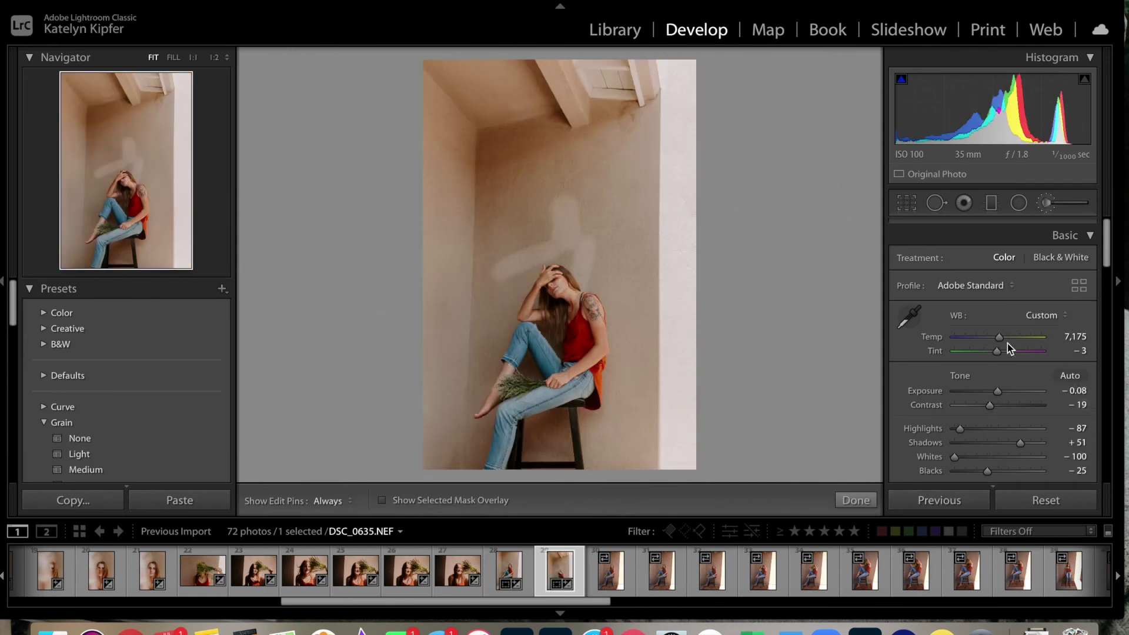
pyautogui.scroll(-10, 1005, 344)
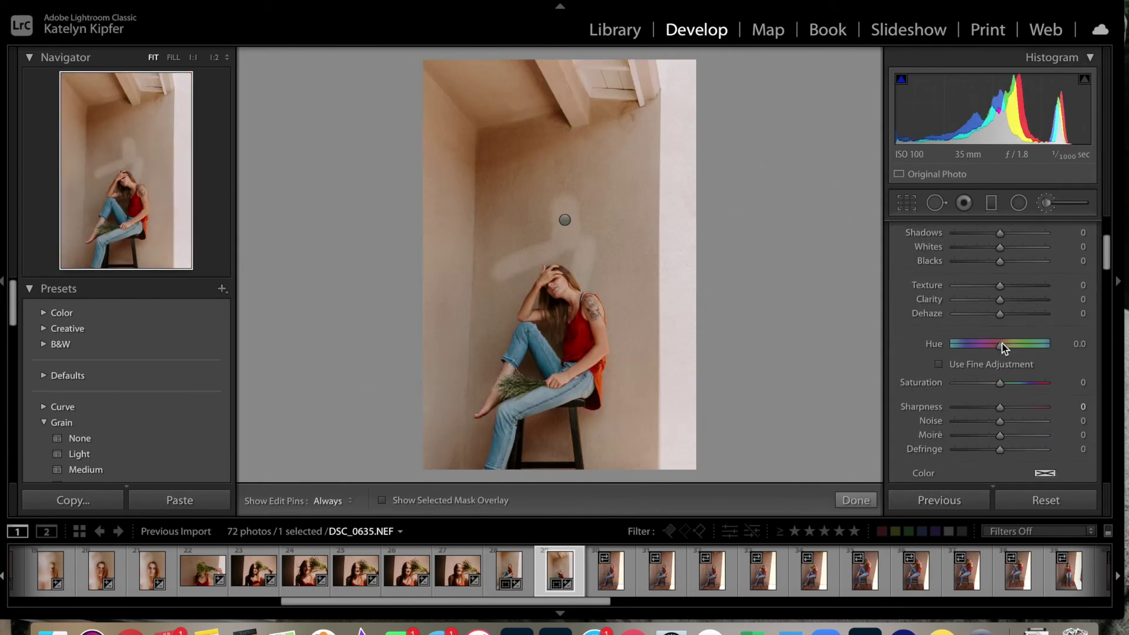
pyautogui.click(851, 501)
# Step: Apply the previous photo's settings to DSC_0637 and reset its carried-over crop
pyautogui.press('Right')
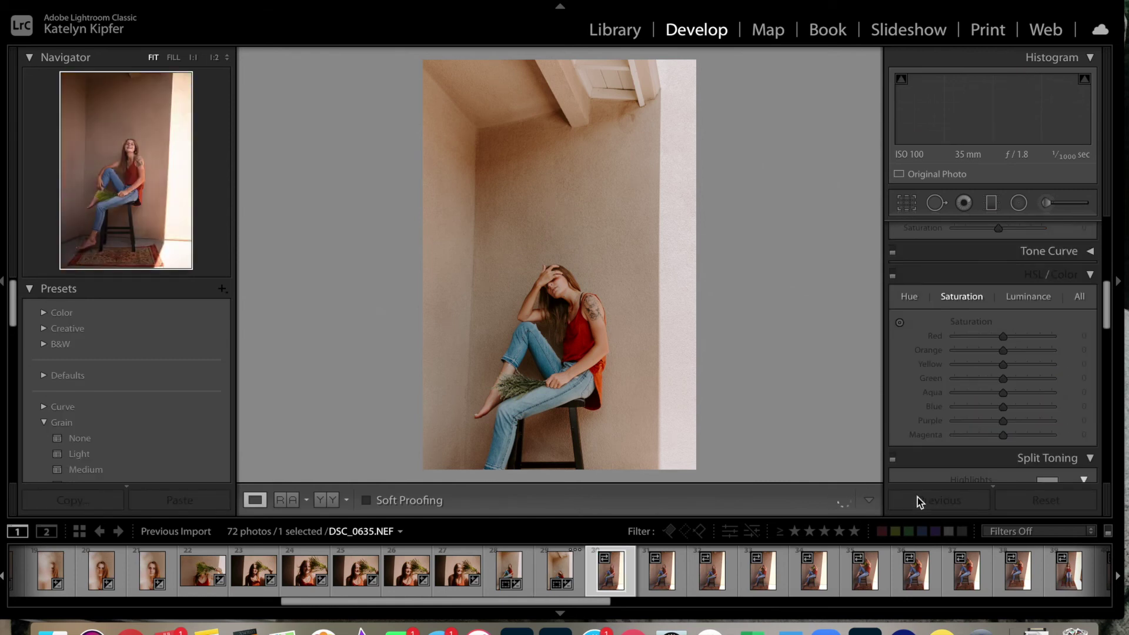
pyautogui.click(917, 500)
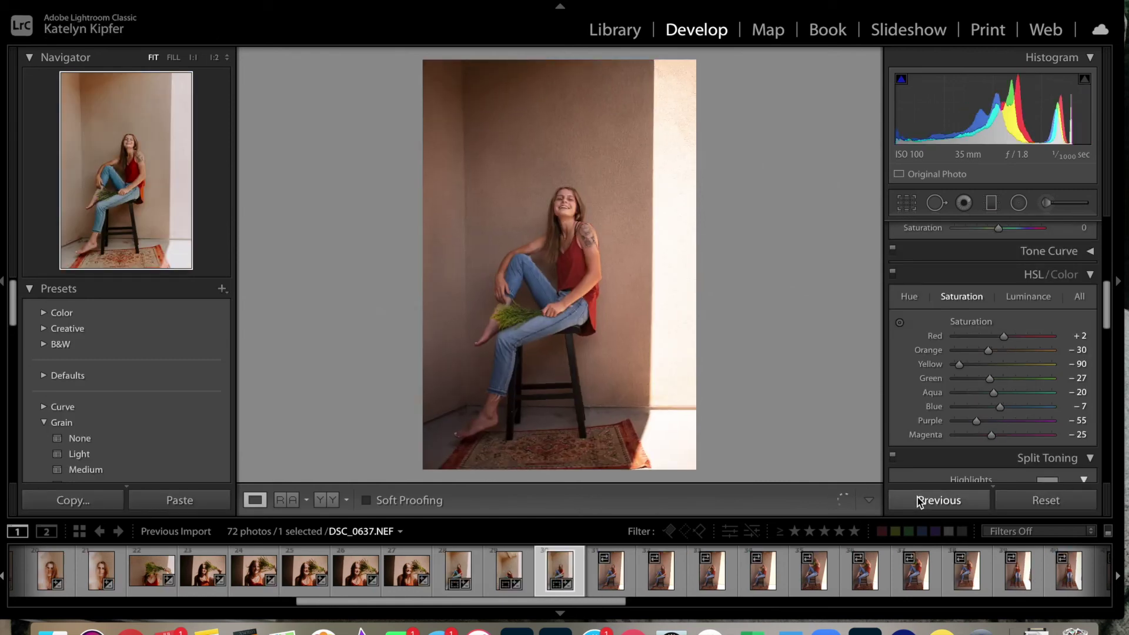
pyautogui.click(906, 203)
pyautogui.scroll(-3, 1020, 333)
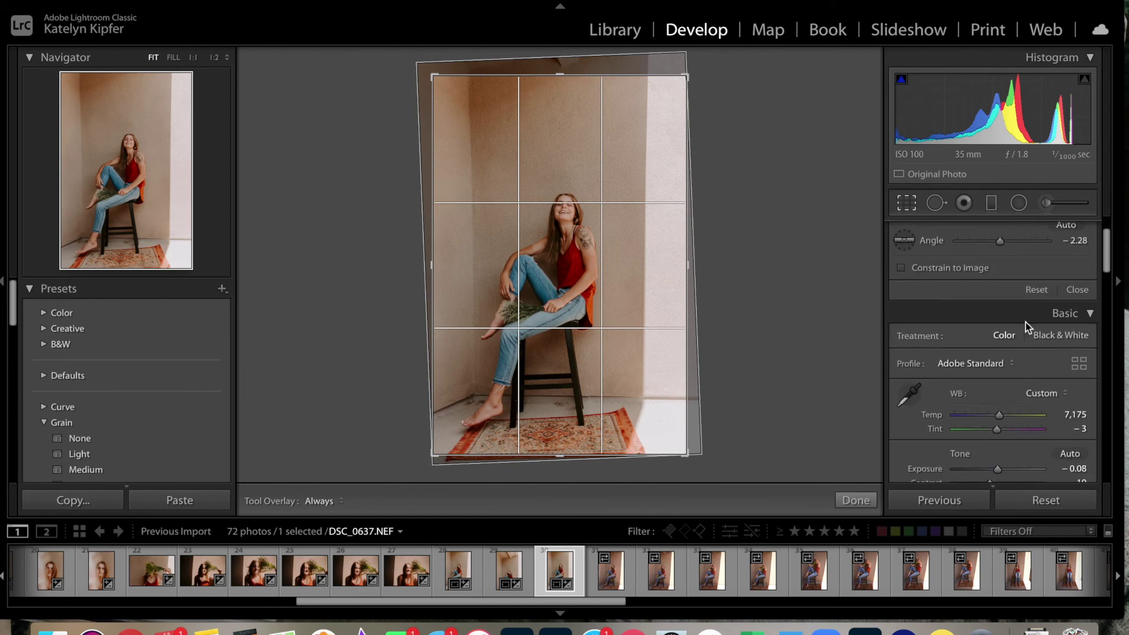
pyautogui.click(853, 500)
# Step: Create a develop preset named "ready a" from the settings of DSC_0637
pyautogui.click(222, 292)
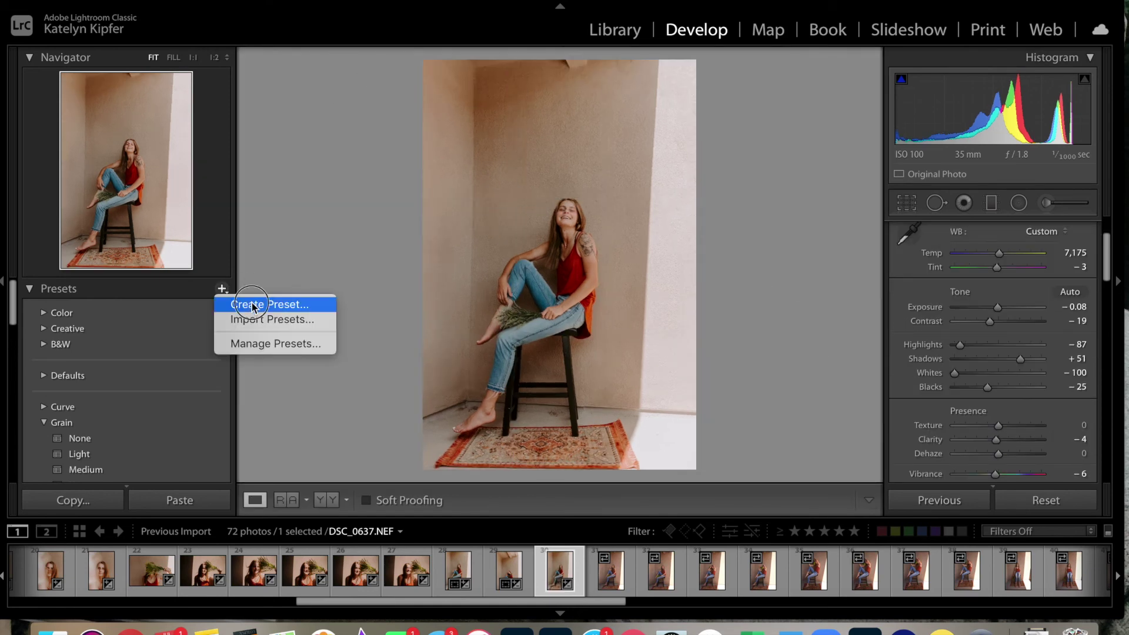
pyautogui.click(259, 303)
pyautogui.write('ready a')
pyautogui.press('Return')
# Step: Apply the previous photo's settings to DSC_0640 and set its exposure to +0.12
pyautogui.press('Right')
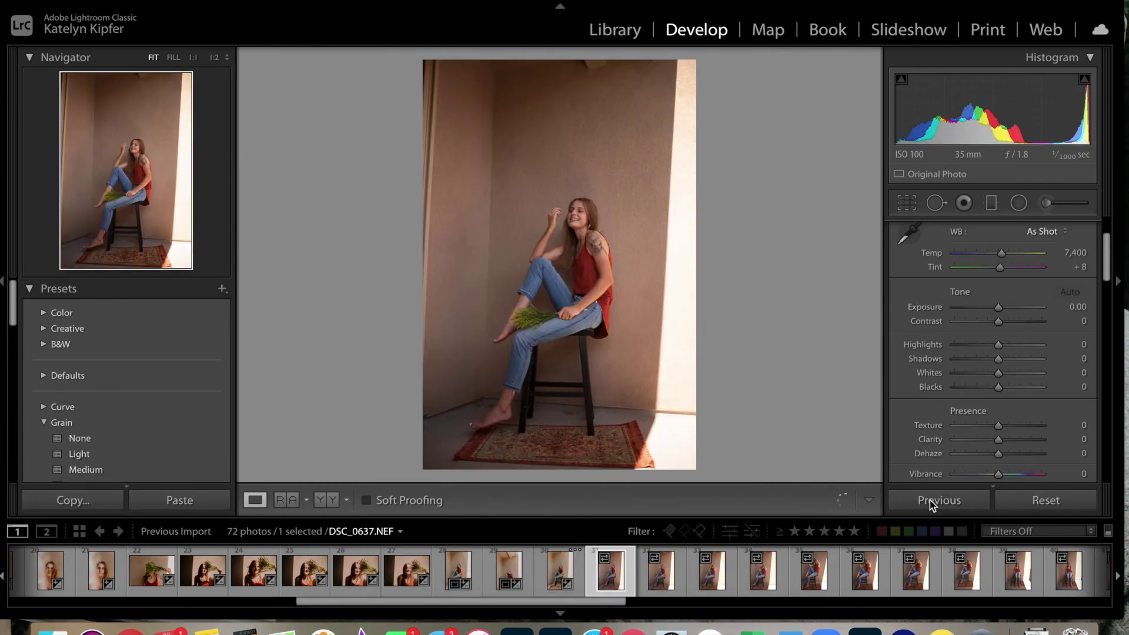
pyautogui.click(930, 499)
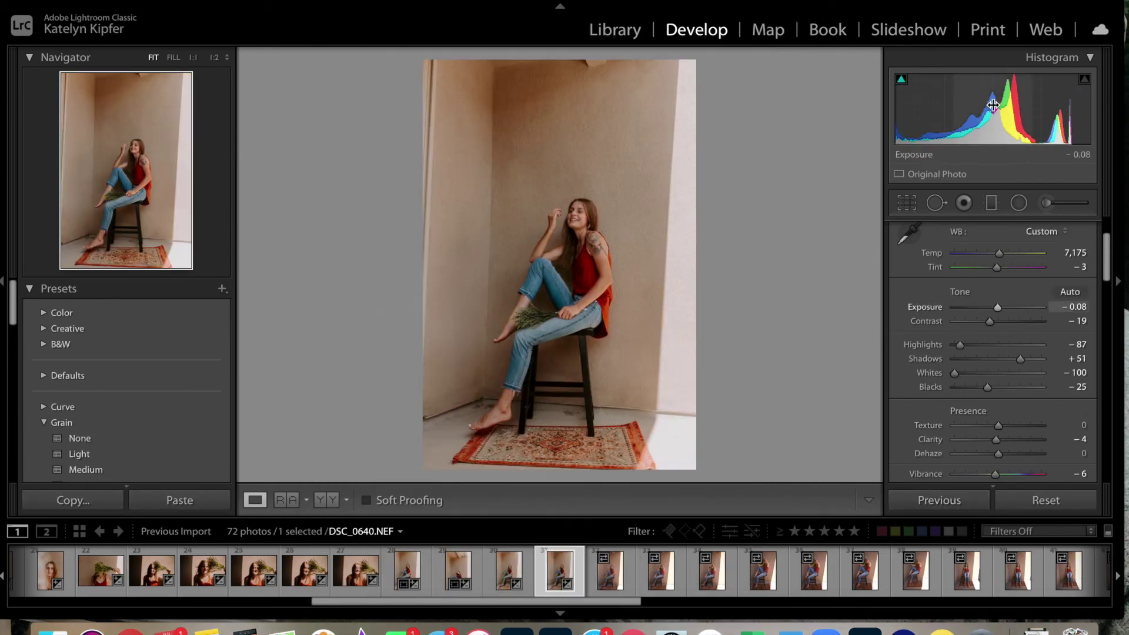
pyautogui.moveTo(999, 112); pyautogui.dragTo(1006, 111)
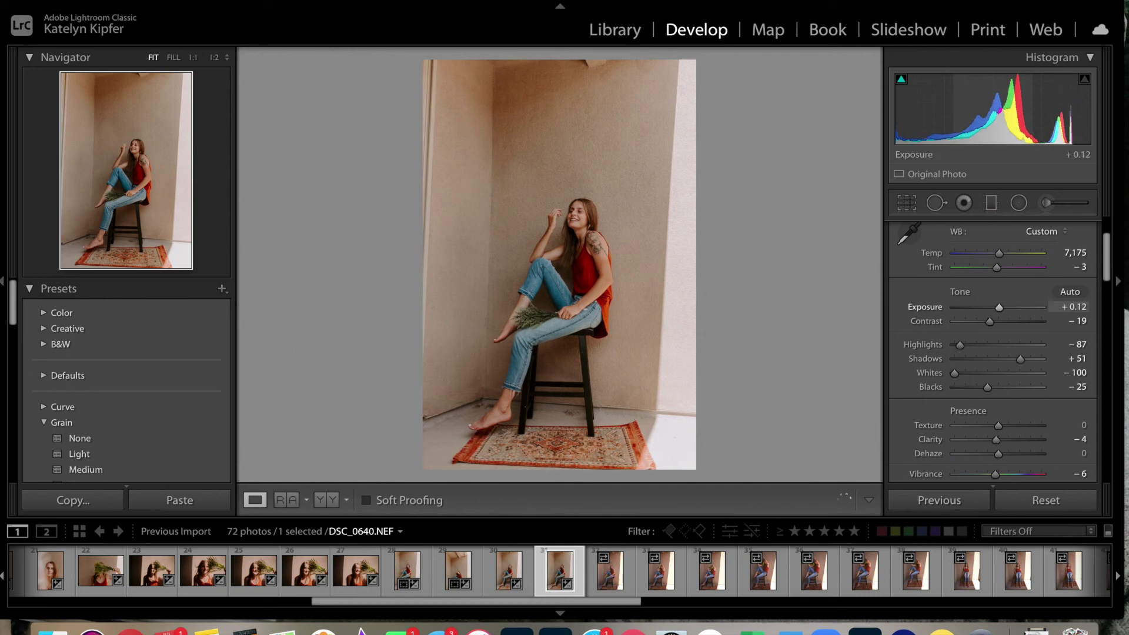
# Step: Set the exposure of DSC_0640 to +0.26 and straighten its crop to an angle of about -1.99
pyautogui.moveTo(1006, 112); pyautogui.dragTo(1010, 111)
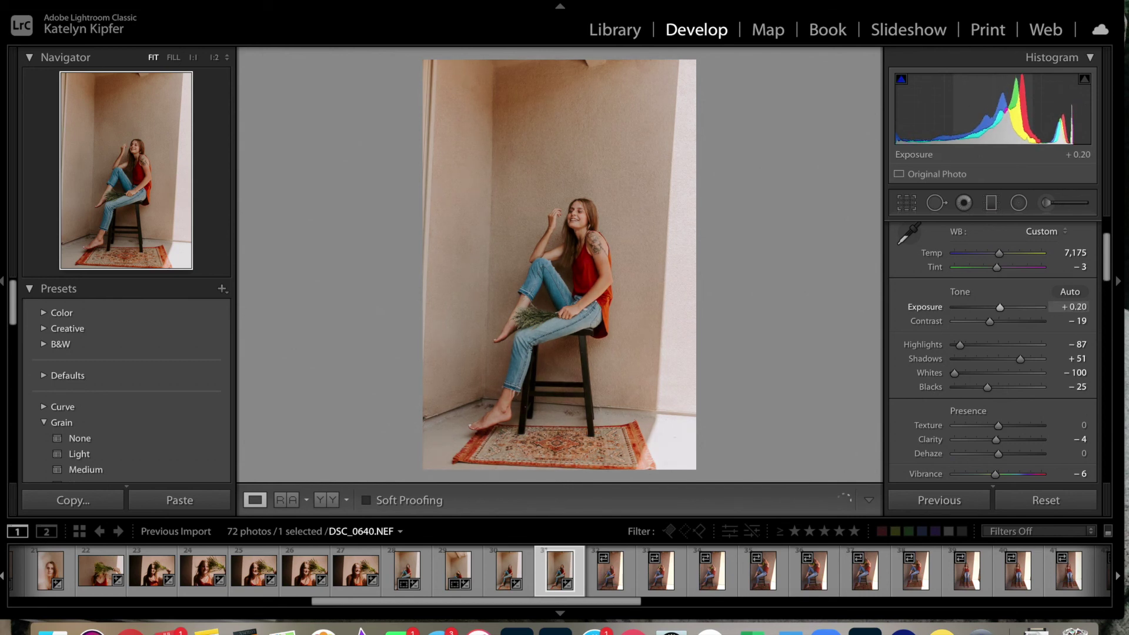
pyautogui.click(906, 203)
pyautogui.moveTo(817, 235); pyautogui.dragTo(813, 231)
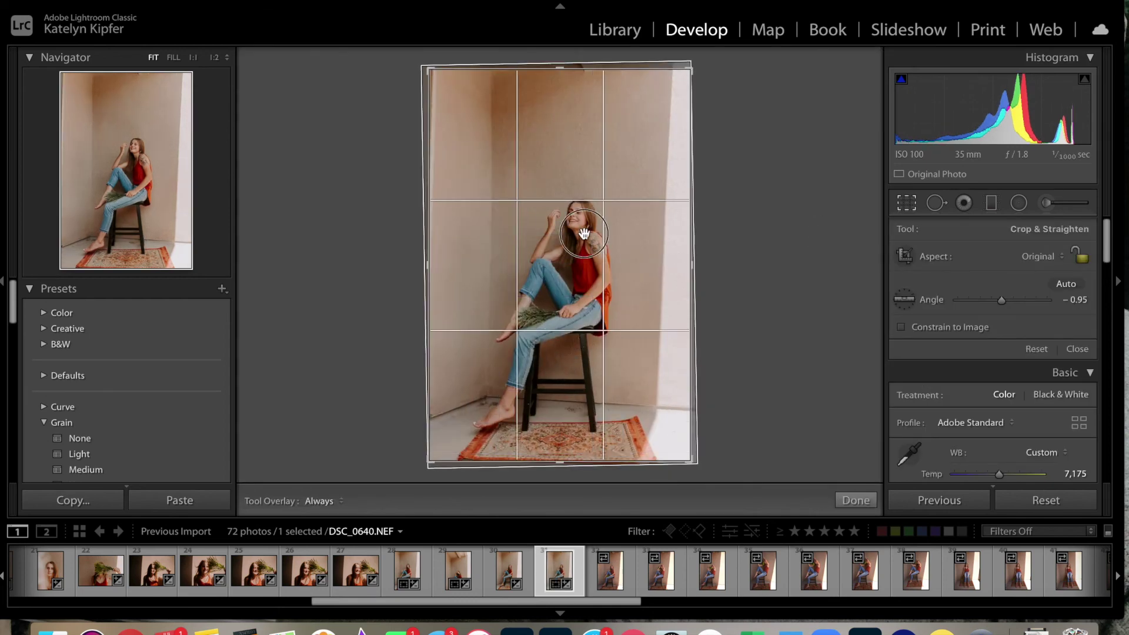
pyautogui.click(856, 501)
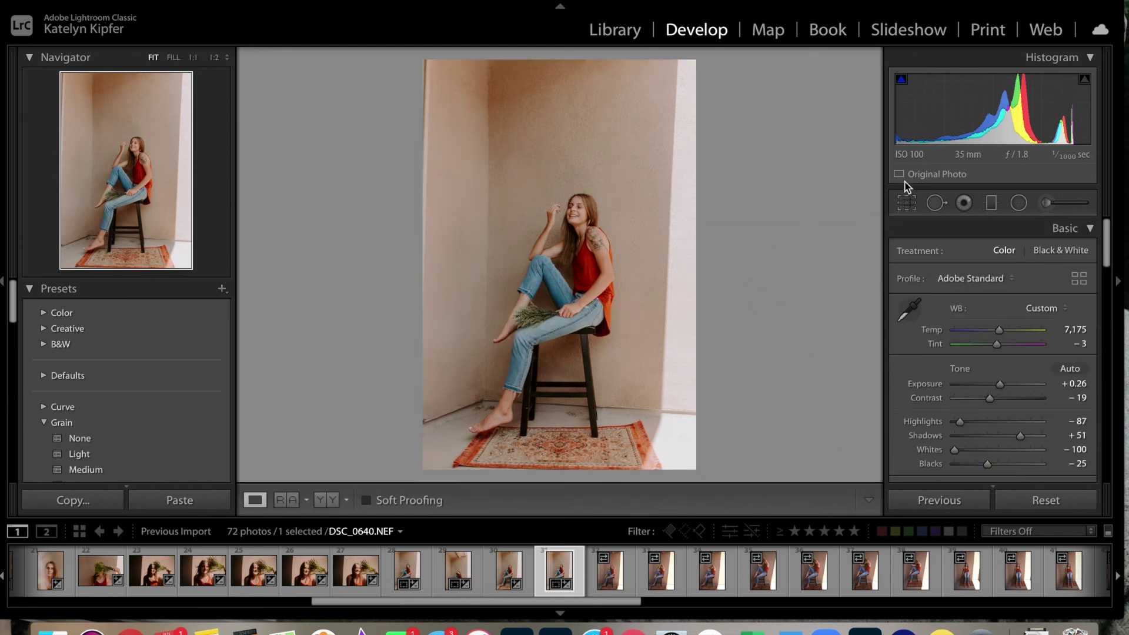
pyautogui.click(906, 201)
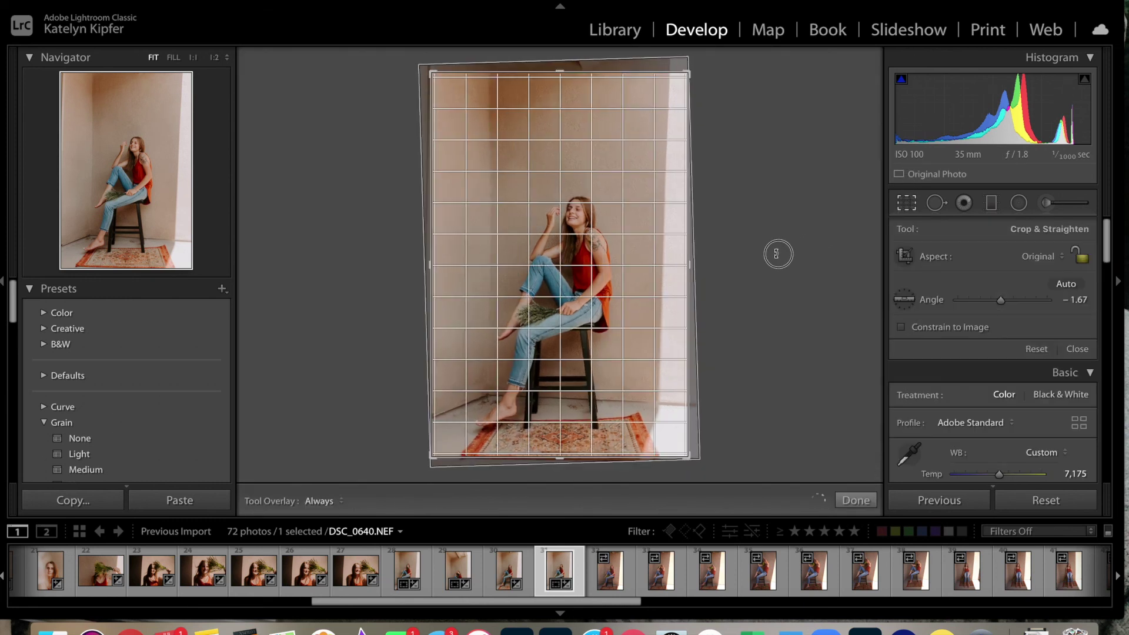
pyautogui.click(854, 500)
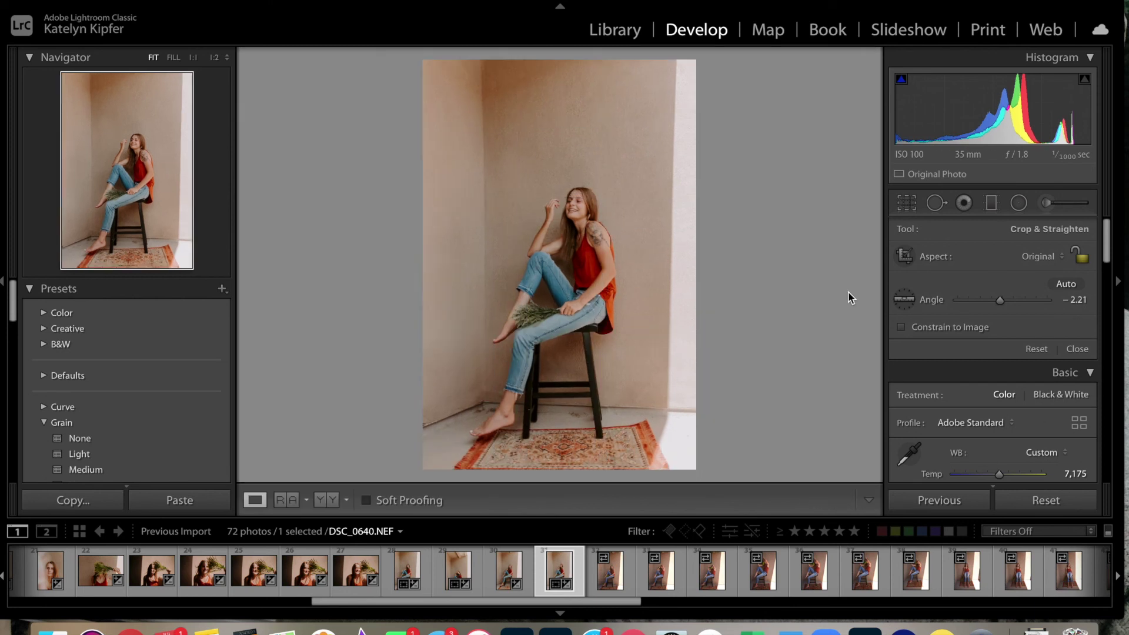
pyautogui.click(899, 200)
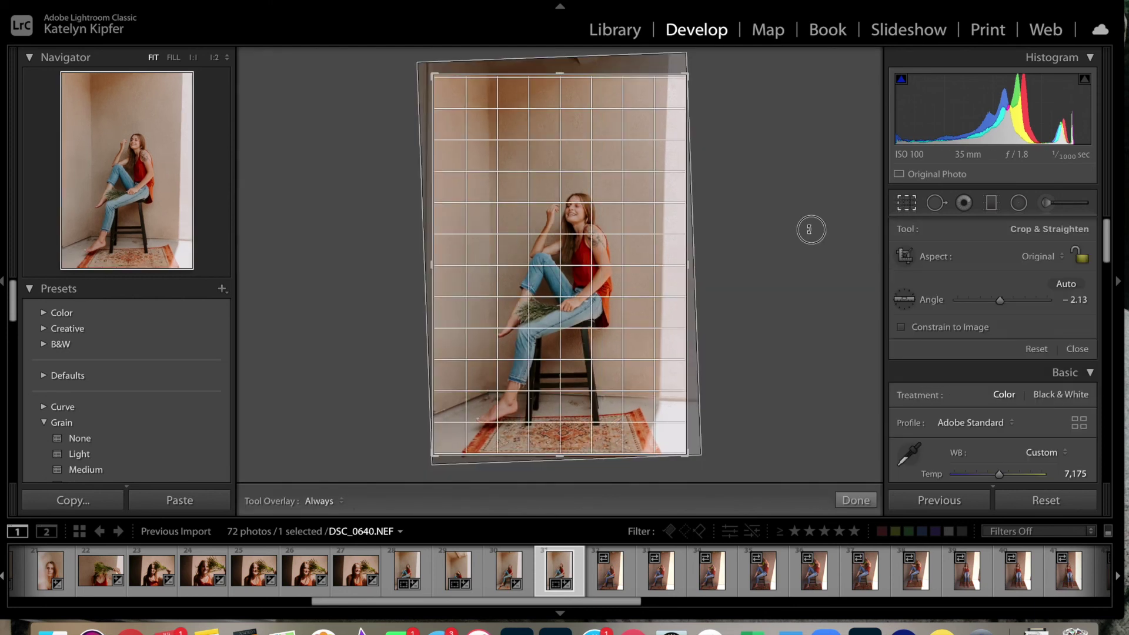
pyautogui.moveTo(811, 229); pyautogui.dragTo(809, 227)
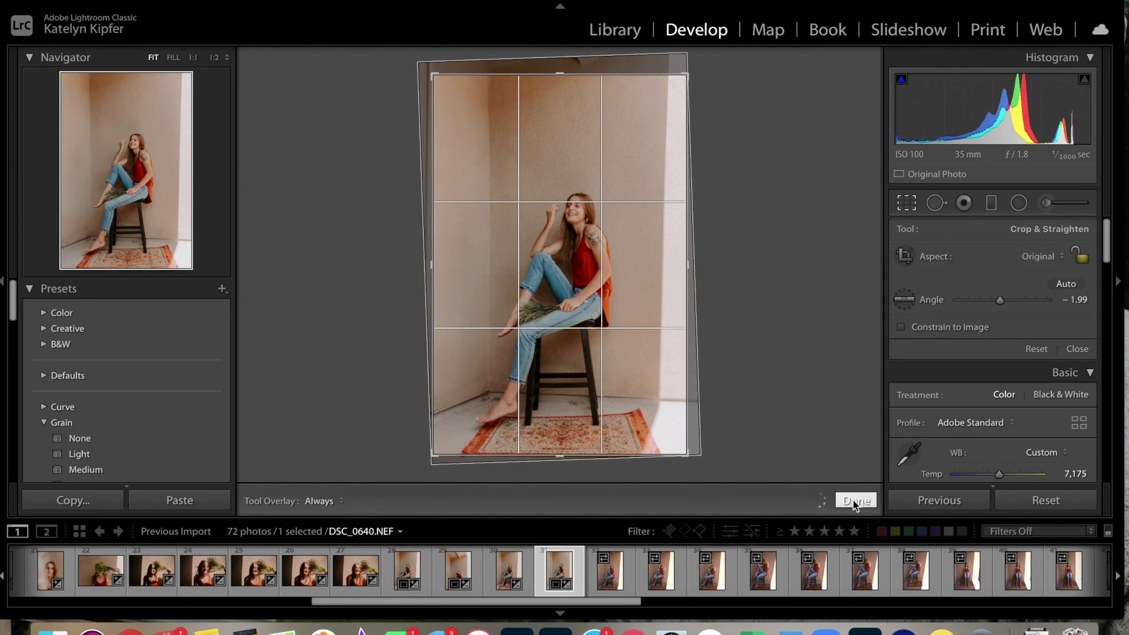
pyautogui.click(856, 500)
# Step: Heal the dark marks along the base of the wall beside the rug in DSC_0684
pyautogui.press('Right')
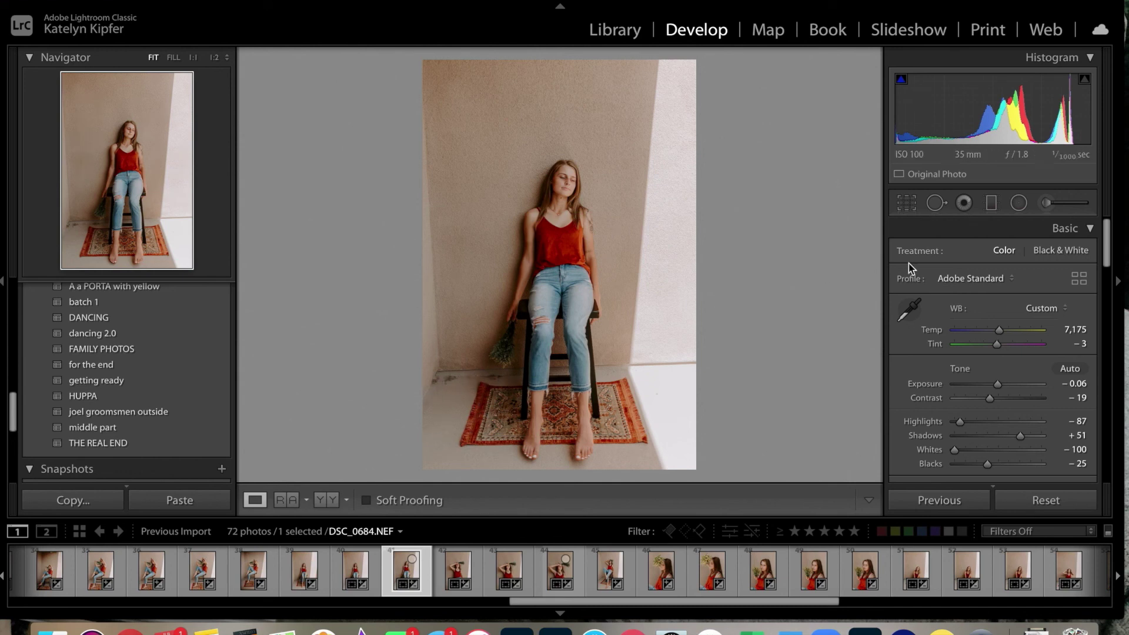
pyautogui.click(936, 205)
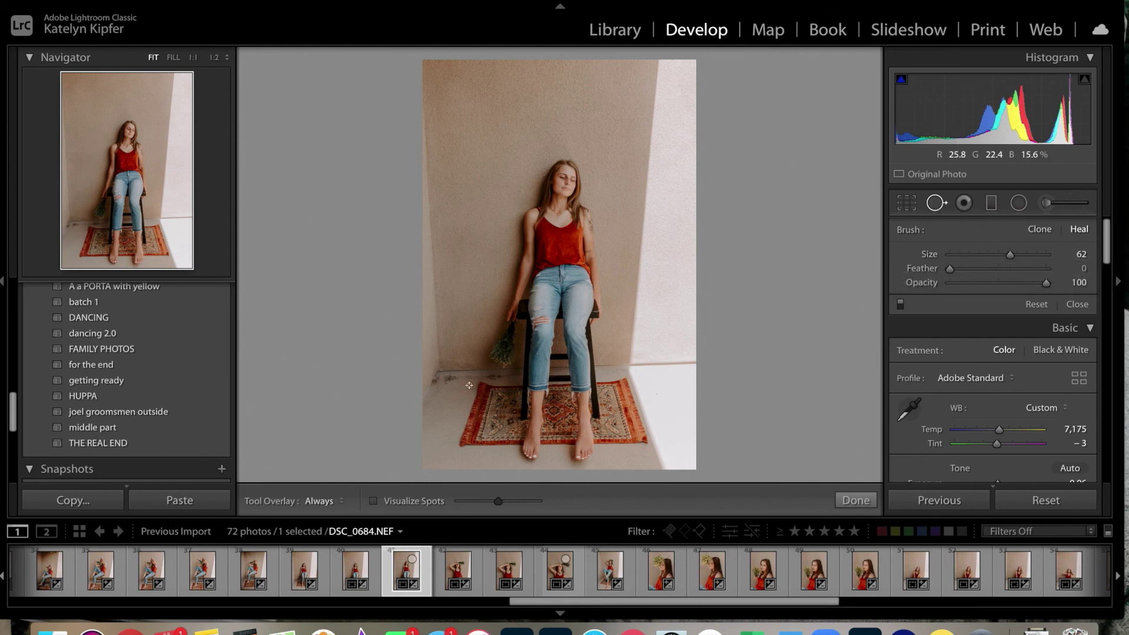
pyautogui.click(431, 369)
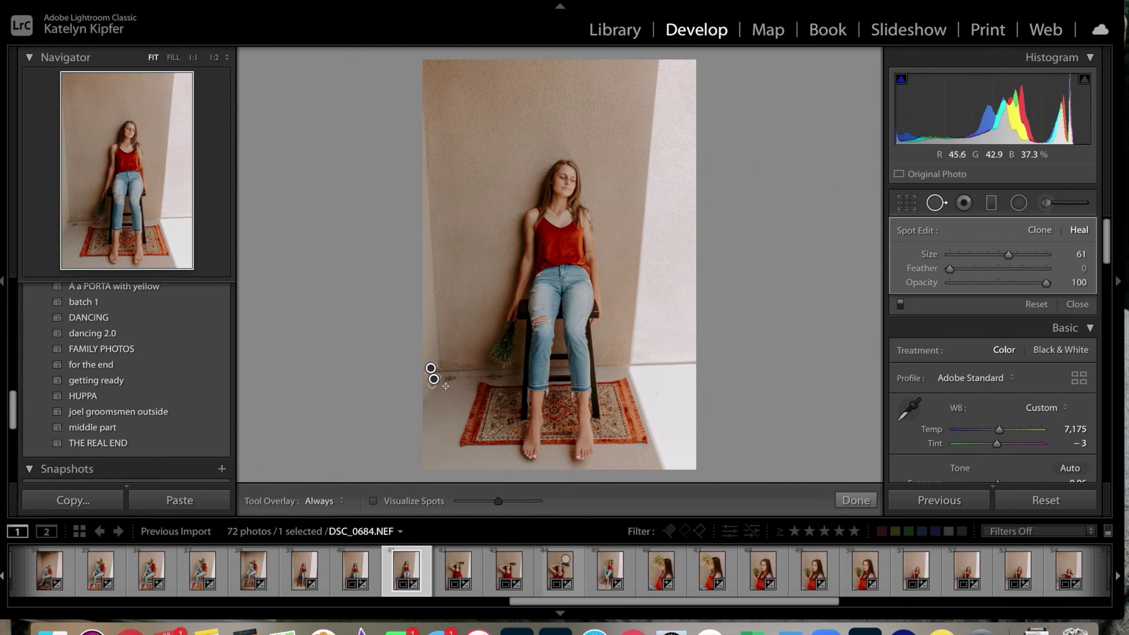
pyautogui.moveTo(446, 384); pyautogui.dragTo(460, 378)
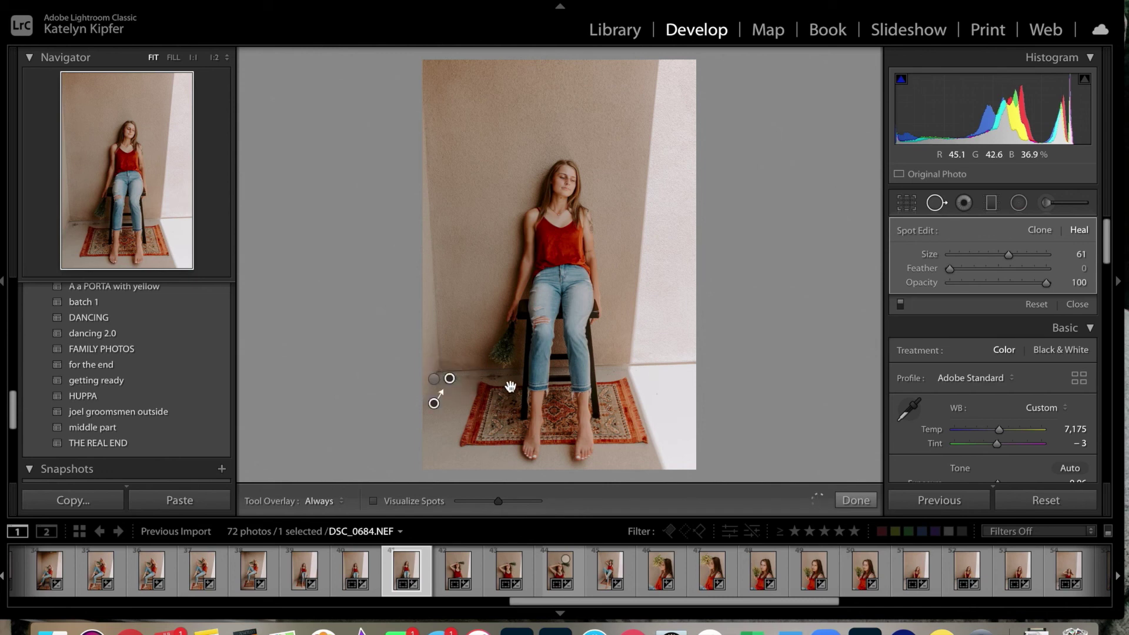
pyautogui.moveTo(488, 378); pyautogui.dragTo(457, 382)
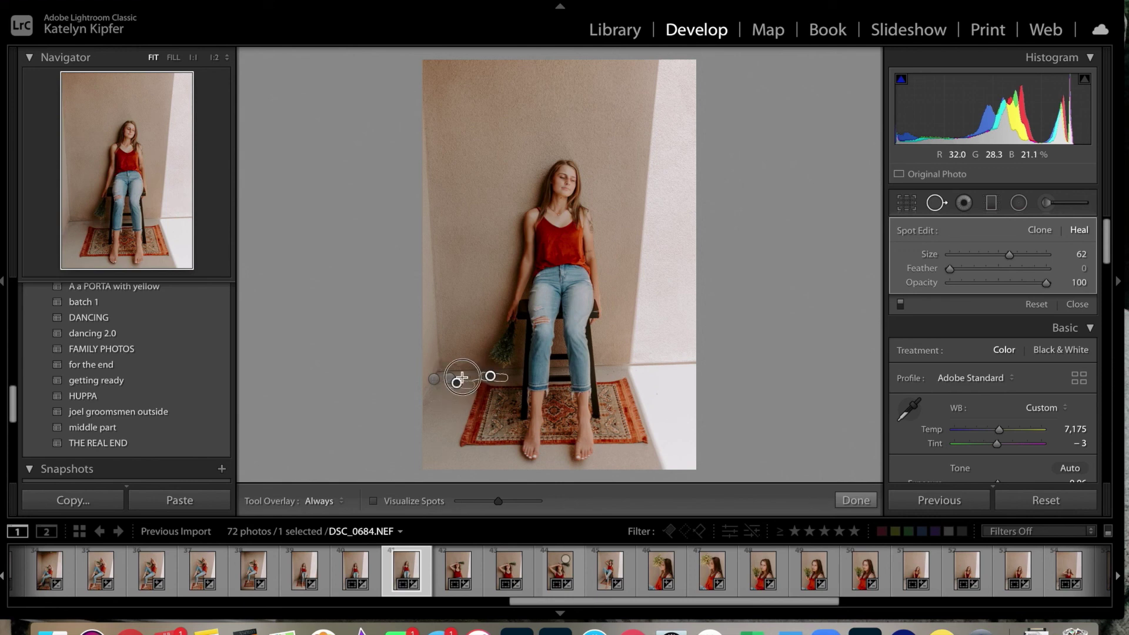
pyautogui.click(462, 377)
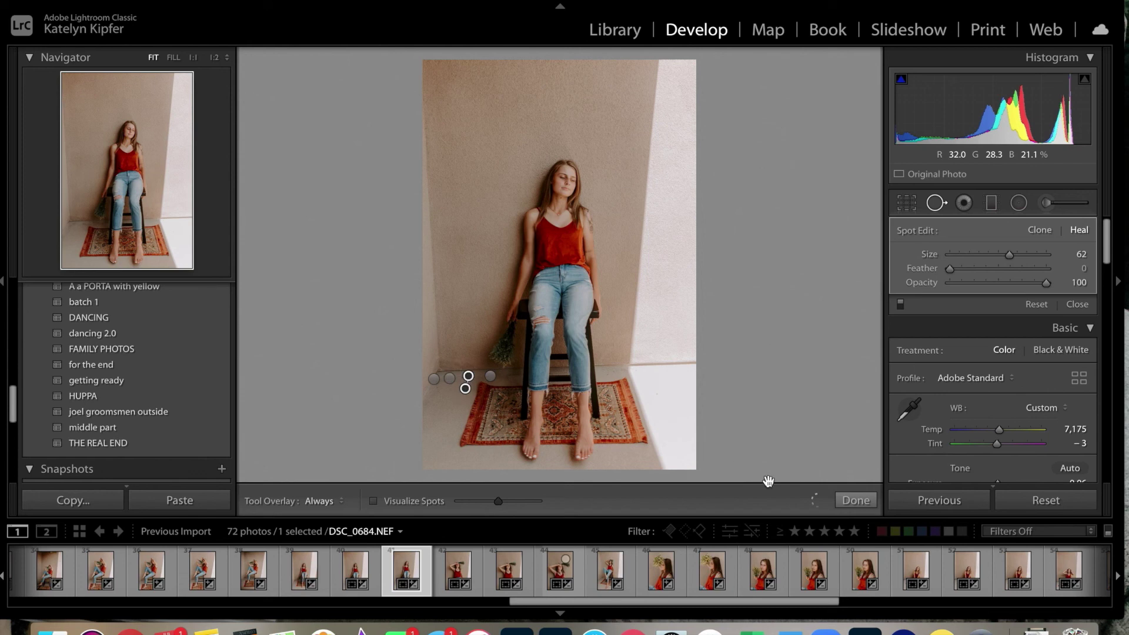
pyautogui.click(847, 500)
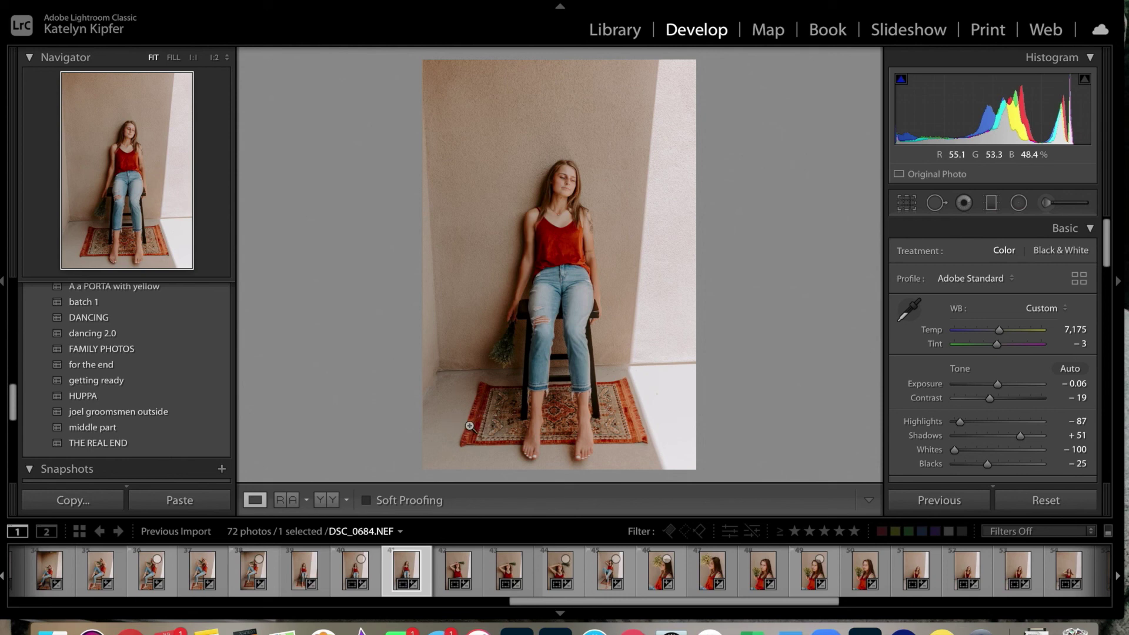
# Step: Heal the dark marks where the wall meets the floor beside the rug in DSC_0681
pyautogui.press('Left')
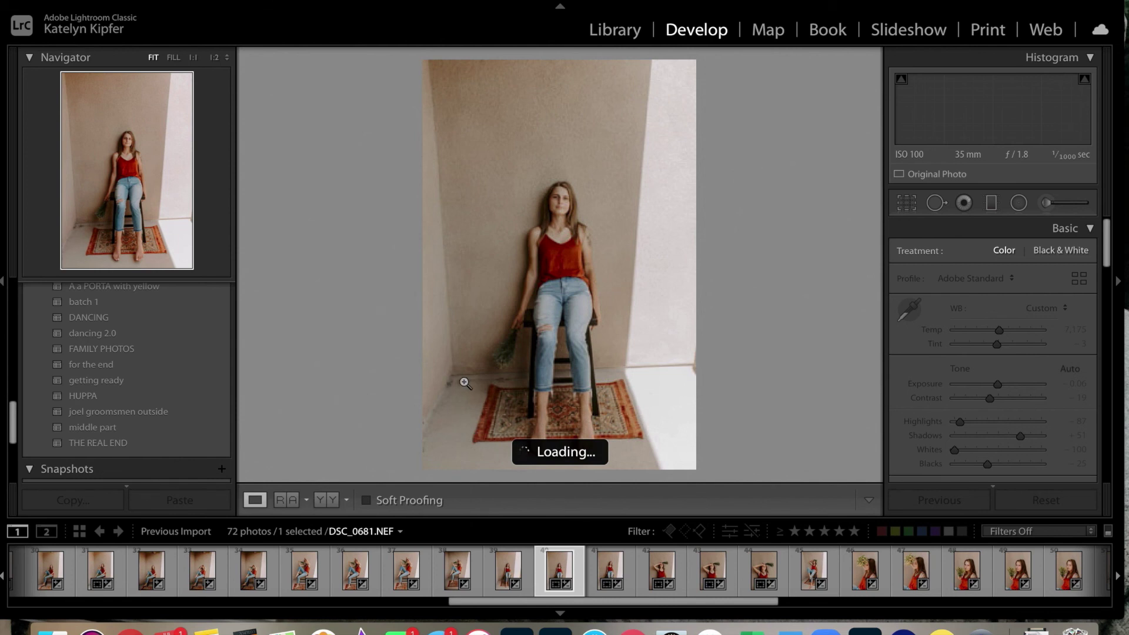
pyautogui.click(935, 203)
pyautogui.click(446, 383)
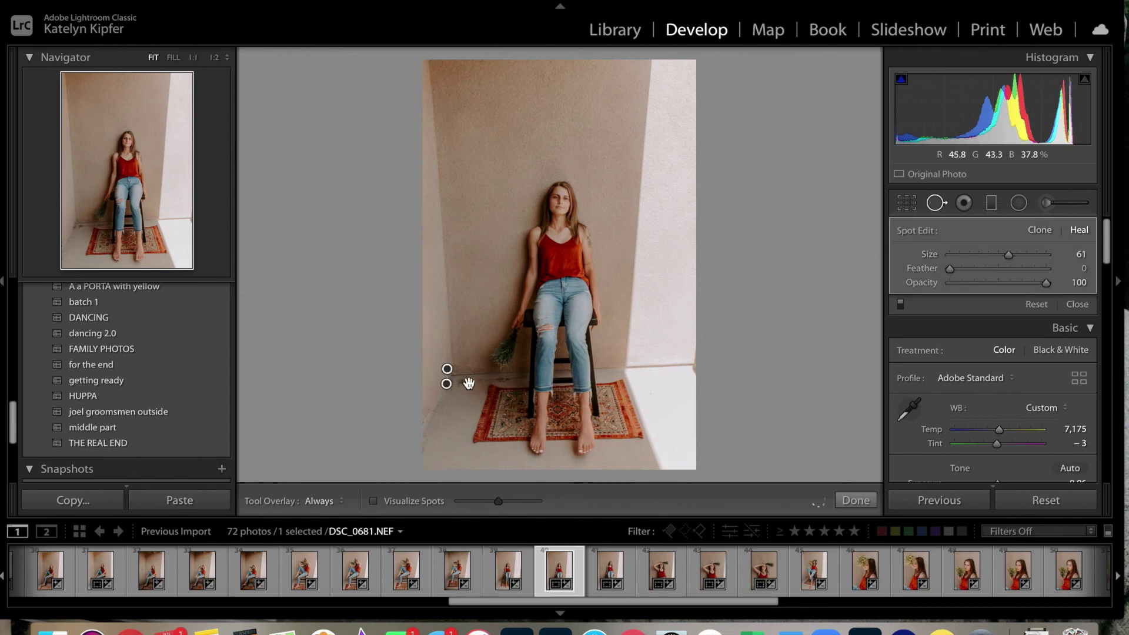
pyautogui.click(463, 381)
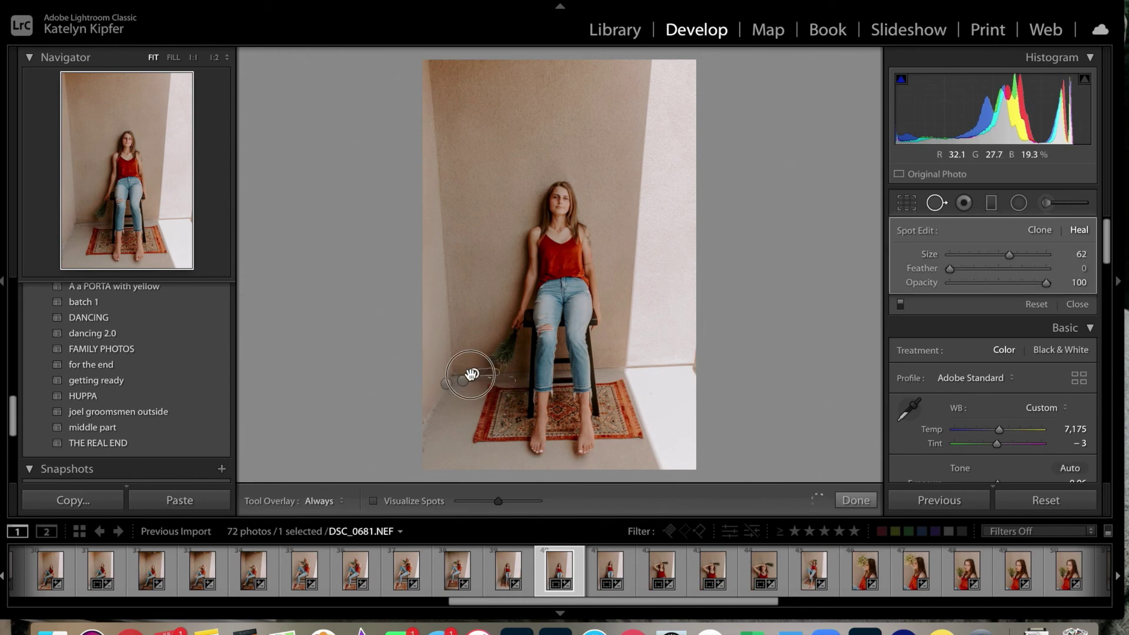
pyautogui.click(463, 385)
pyautogui.click(853, 501)
pyautogui.press('q')
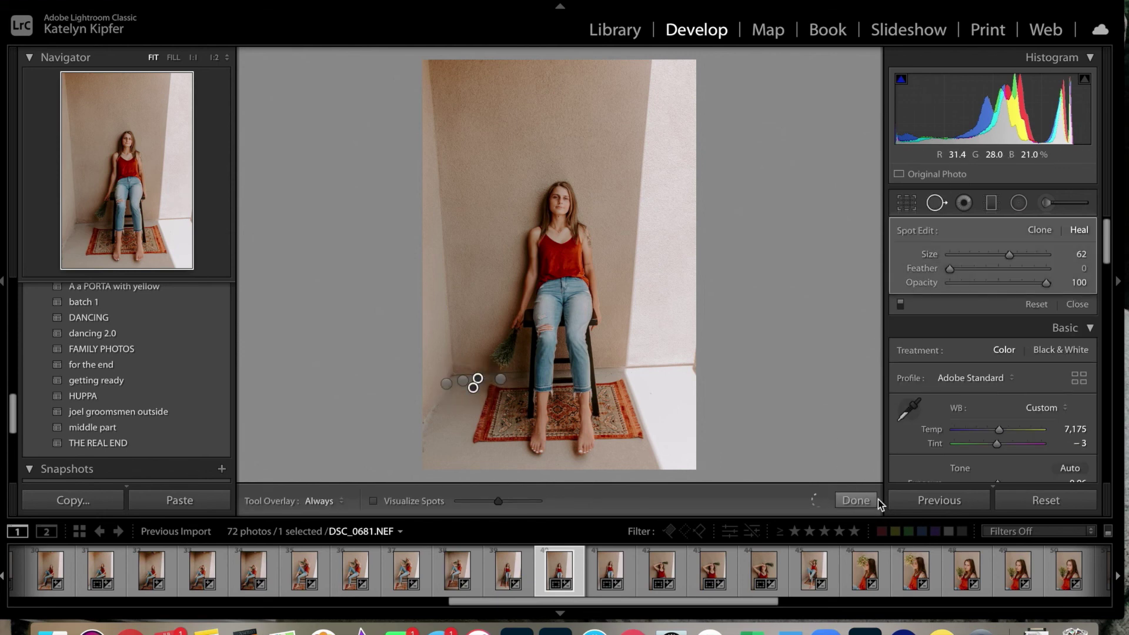
pyautogui.click(857, 500)
# Step: Heal the wall-base marks in DSC_0678, sourcing the repair below the bouquet from the clean floor beside the rug
pyautogui.press('Left')
pyautogui.press('q')
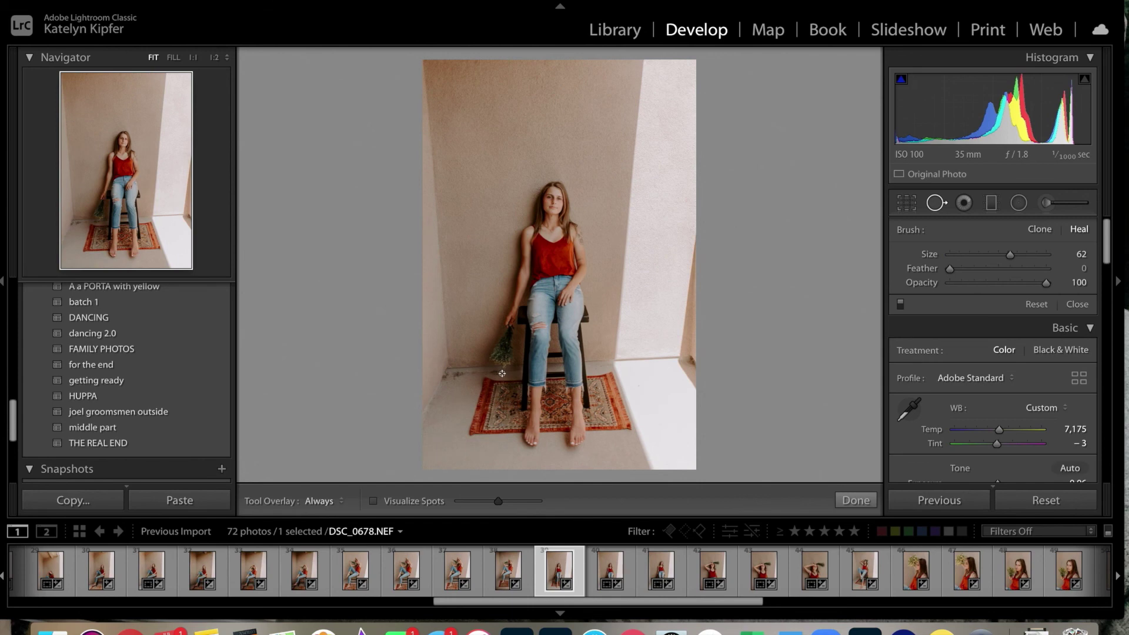
pyautogui.click(499, 372)
pyautogui.moveTo(496, 370)
pyautogui.mouseDown()
pyautogui.moveTo(467, 372)
pyautogui.moveTo(461, 395)
pyautogui.mouseUp()
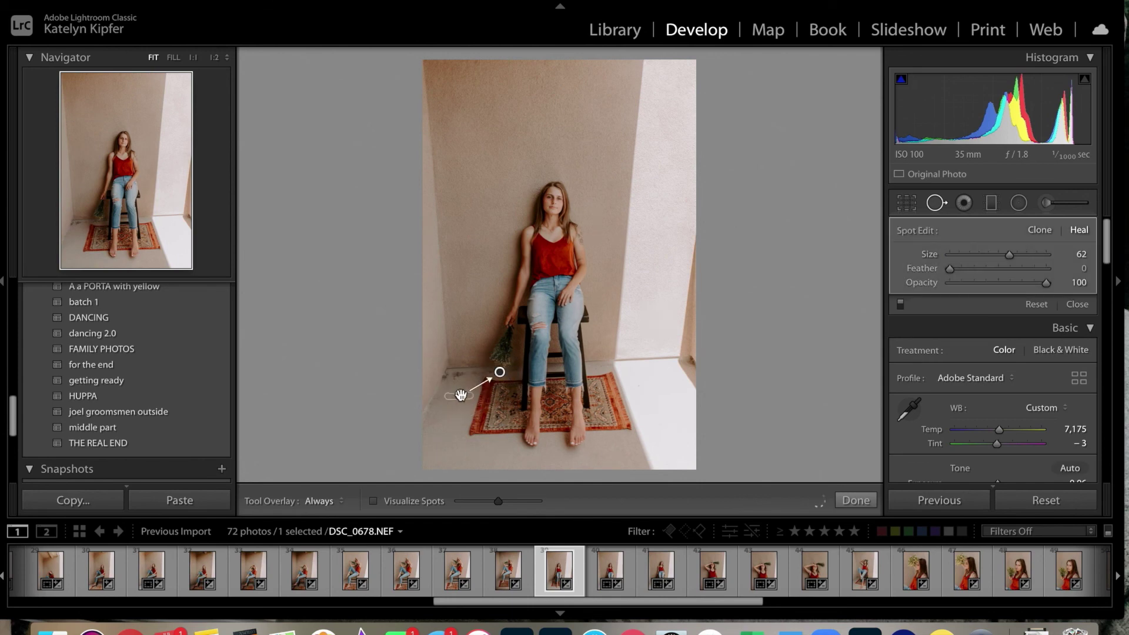
pyautogui.click(444, 375)
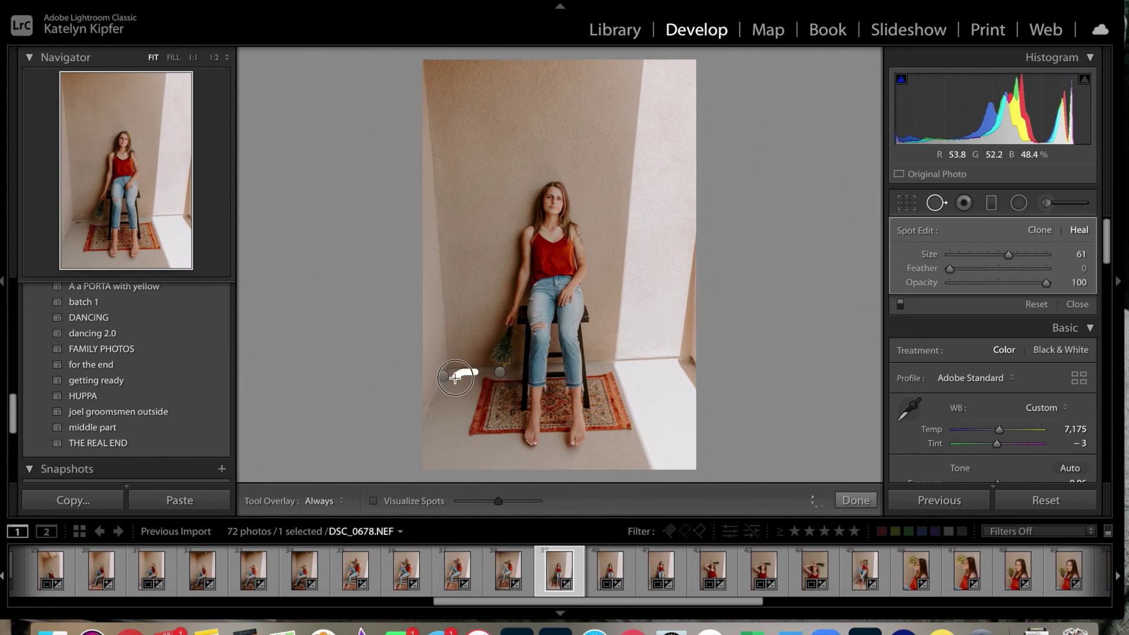
pyautogui.click(458, 374)
pyautogui.click(849, 498)
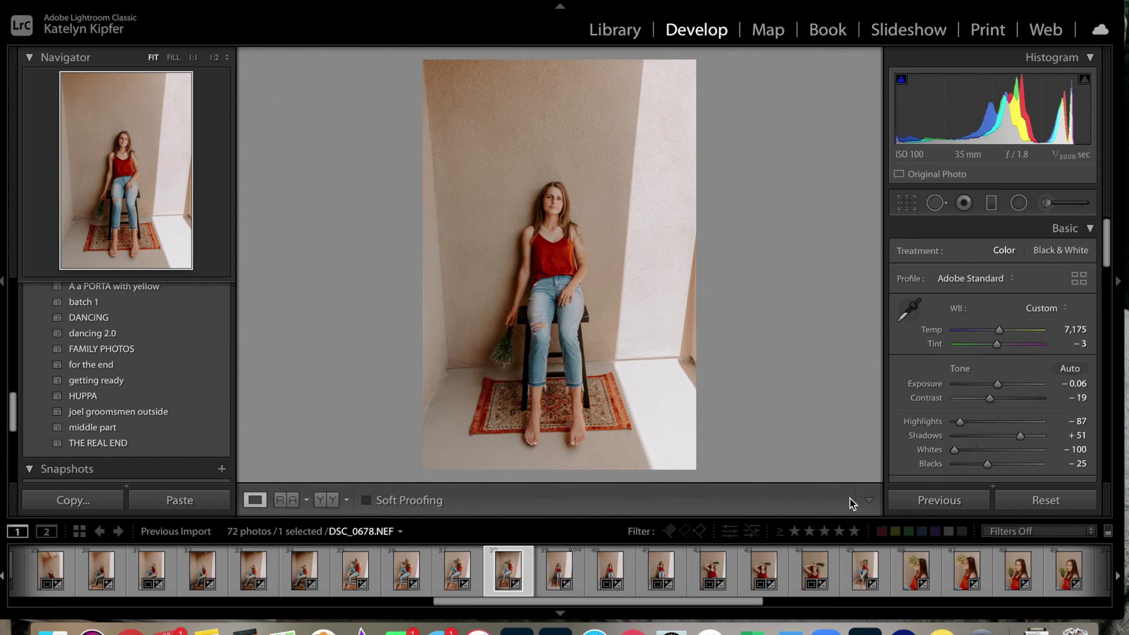
# Step: Heal the marks in the wall corner behind the woman's leg in DSC_0674
pyautogui.press('Left')
pyautogui.click(937, 203)
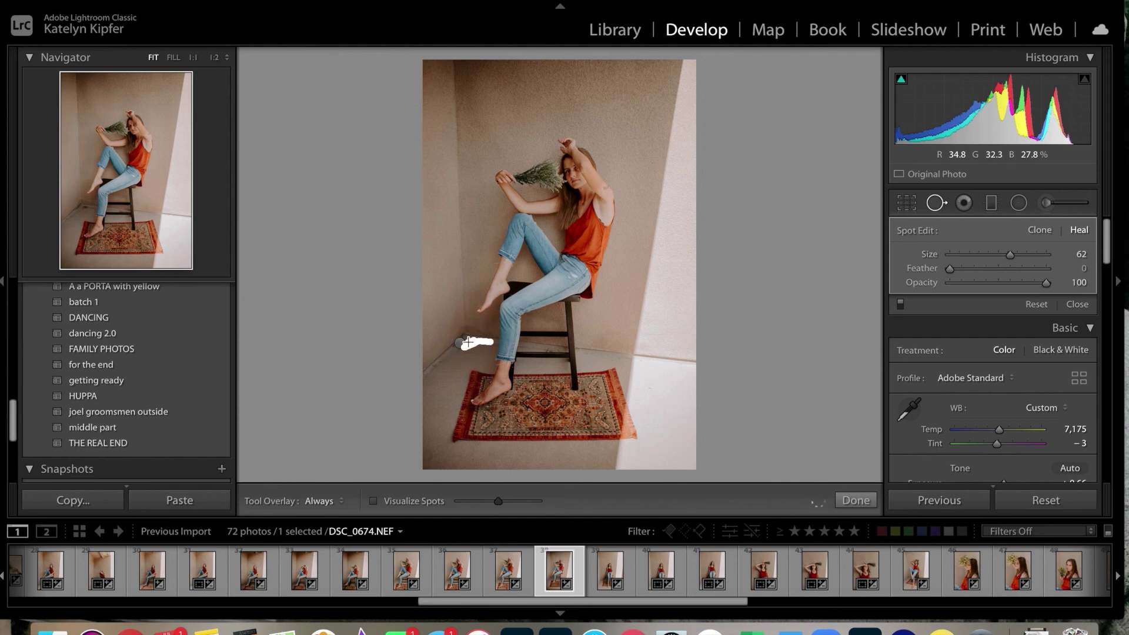
pyautogui.click(853, 502)
pyautogui.press('q')
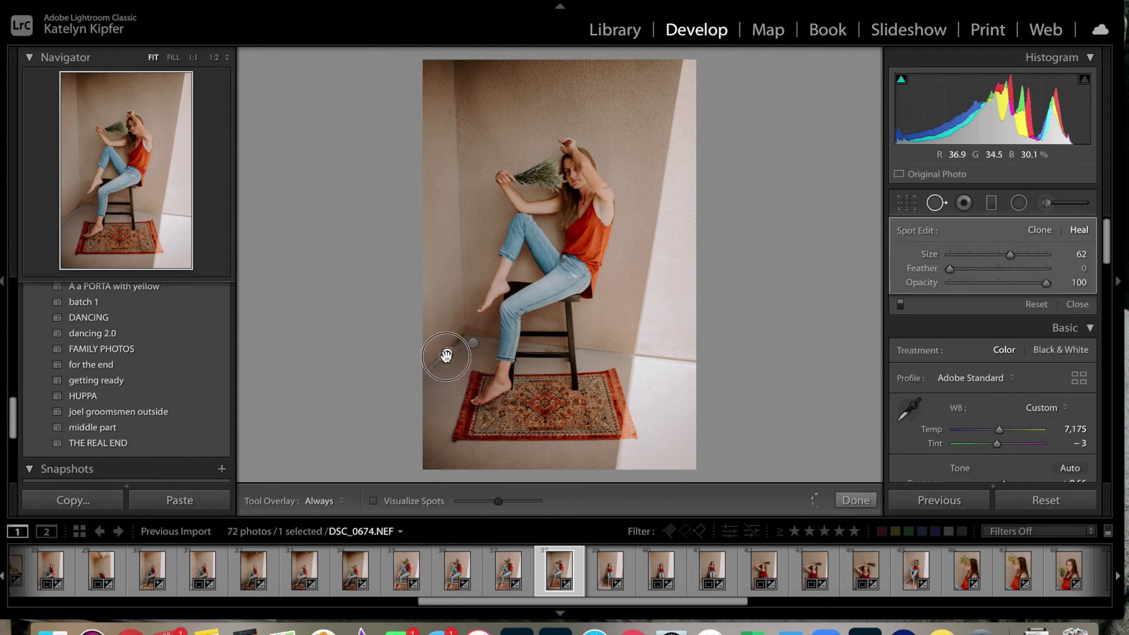
pyautogui.click(855, 501)
# Step: Heal the wall-base marks between the stool legs and in the corner beside the woman's leg in DSC_0670
pyautogui.press('Left')
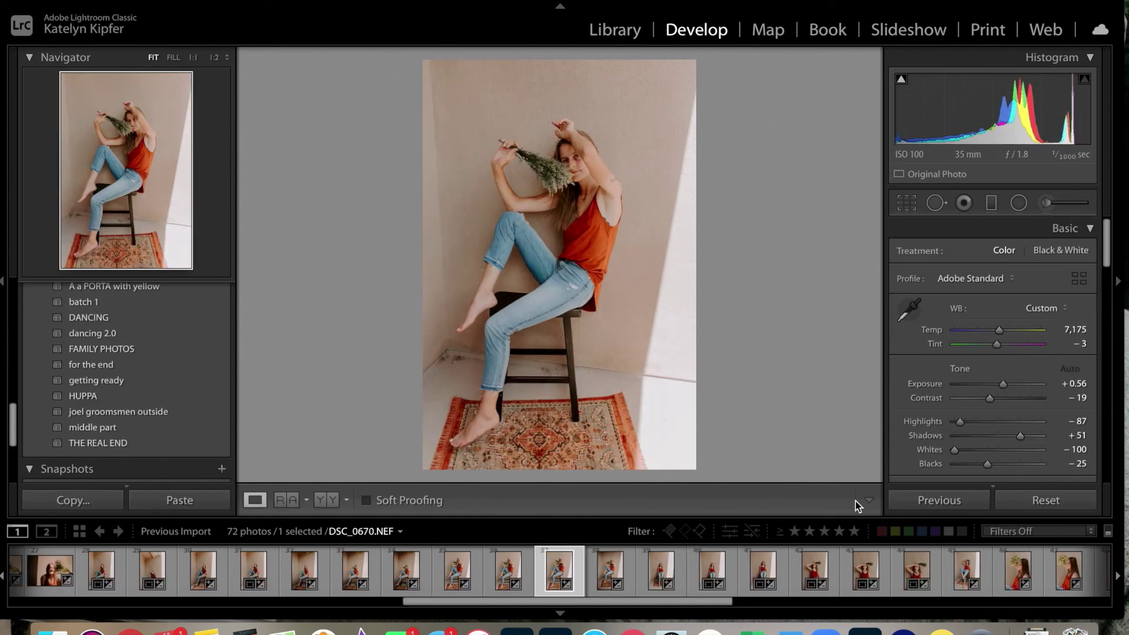
pyautogui.press('q')
pyautogui.click(540, 369)
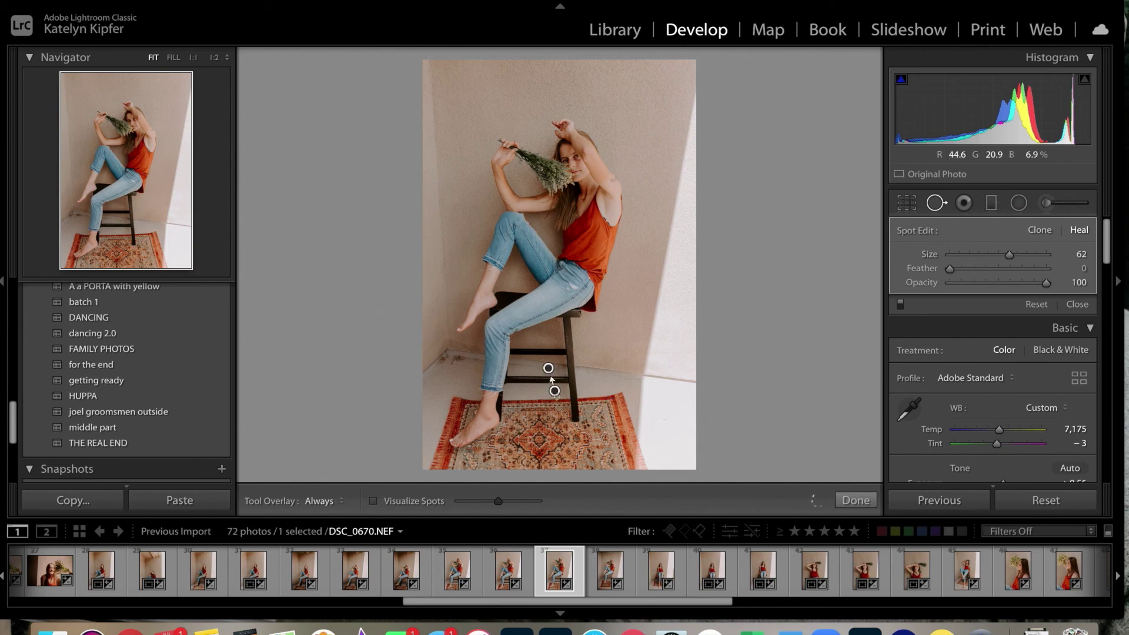
pyautogui.moveTo(481, 359); pyautogui.dragTo(448, 360)
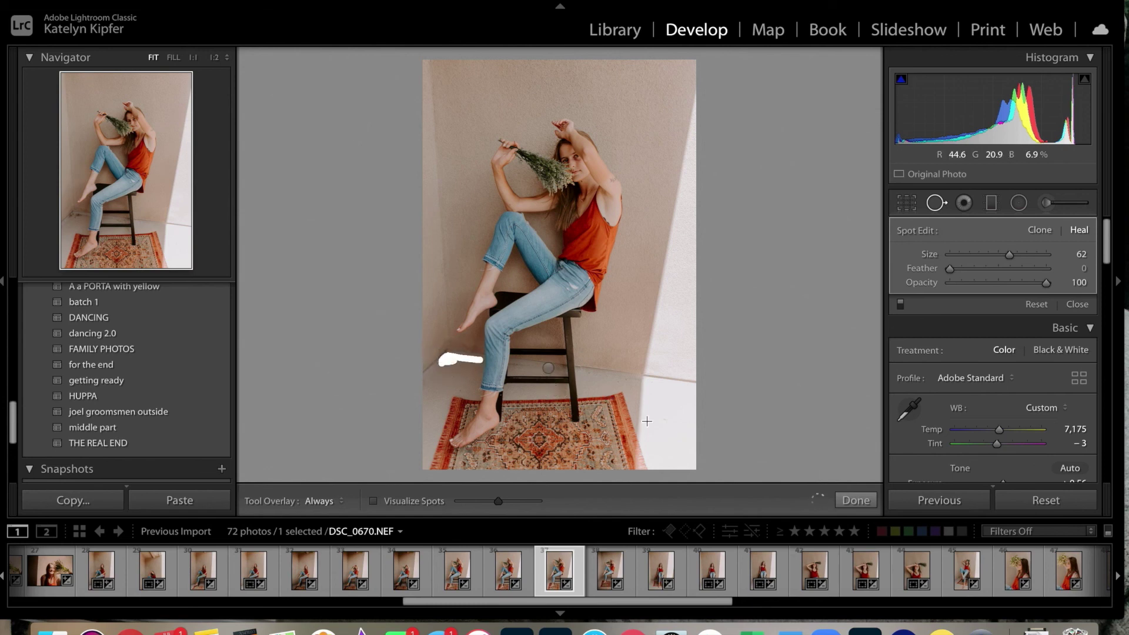
pyautogui.click(856, 500)
# Step: Heal the marks behind the stool and along the corner of the floor in DSC_0667
pyautogui.press('Left')
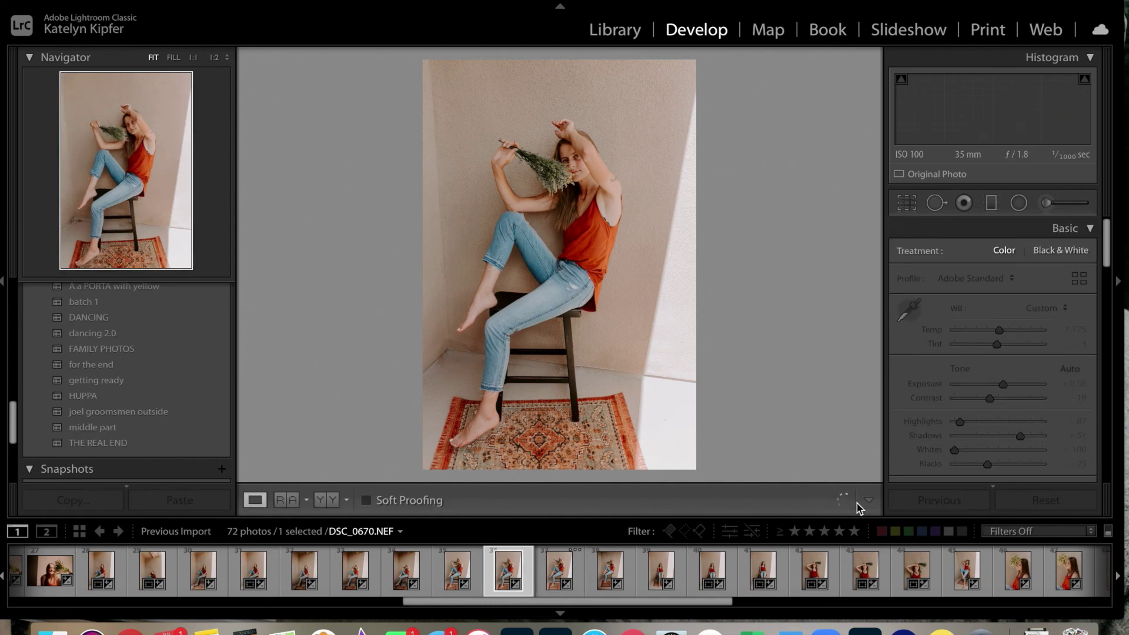
pyautogui.press('q')
pyautogui.moveTo(555, 382)
pyautogui.mouseDown()
pyautogui.moveTo(446, 369)
pyautogui.moveTo(463, 373)
pyautogui.mouseUp()
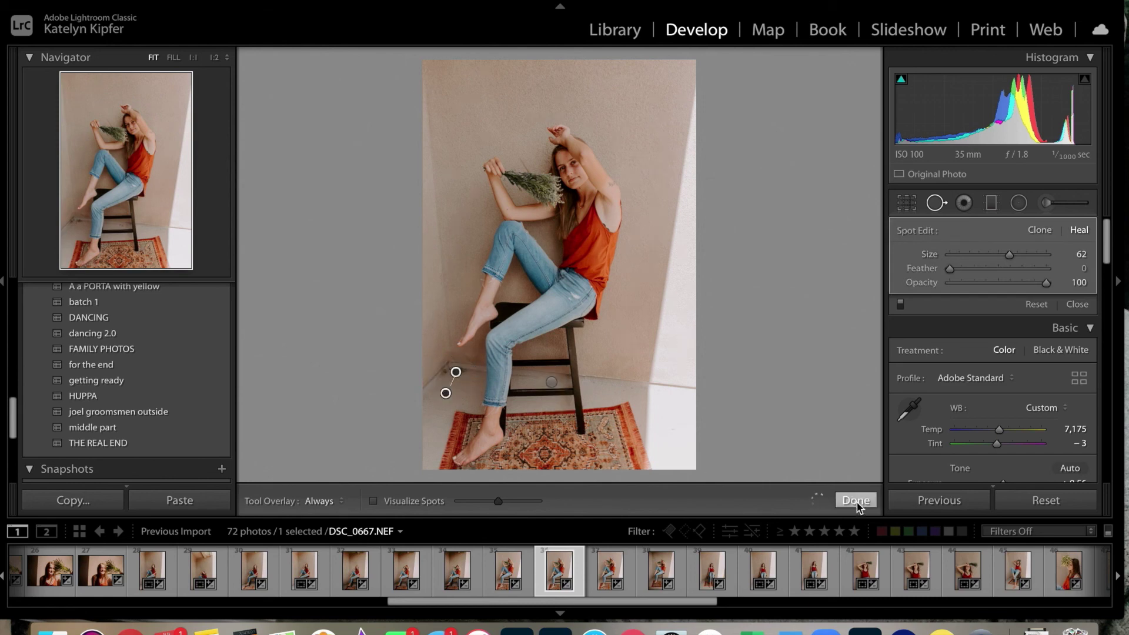
pyautogui.click(856, 500)
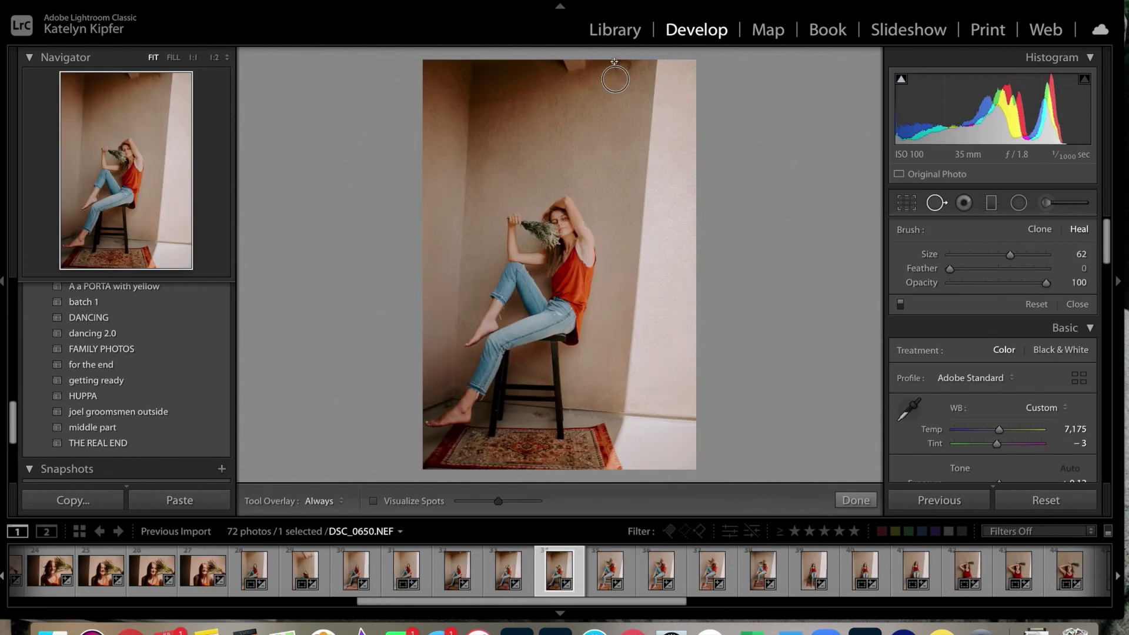
# Step: Heal the marks at the upper edge of the wall and on the floor behind the stool in DSC_0650
pyautogui.moveTo(615, 79)
pyautogui.mouseDown()
pyautogui.moveTo(623, 69)
pyautogui.moveTo(548, 89)
pyautogui.mouseUp()
pyautogui.click(533, 414)
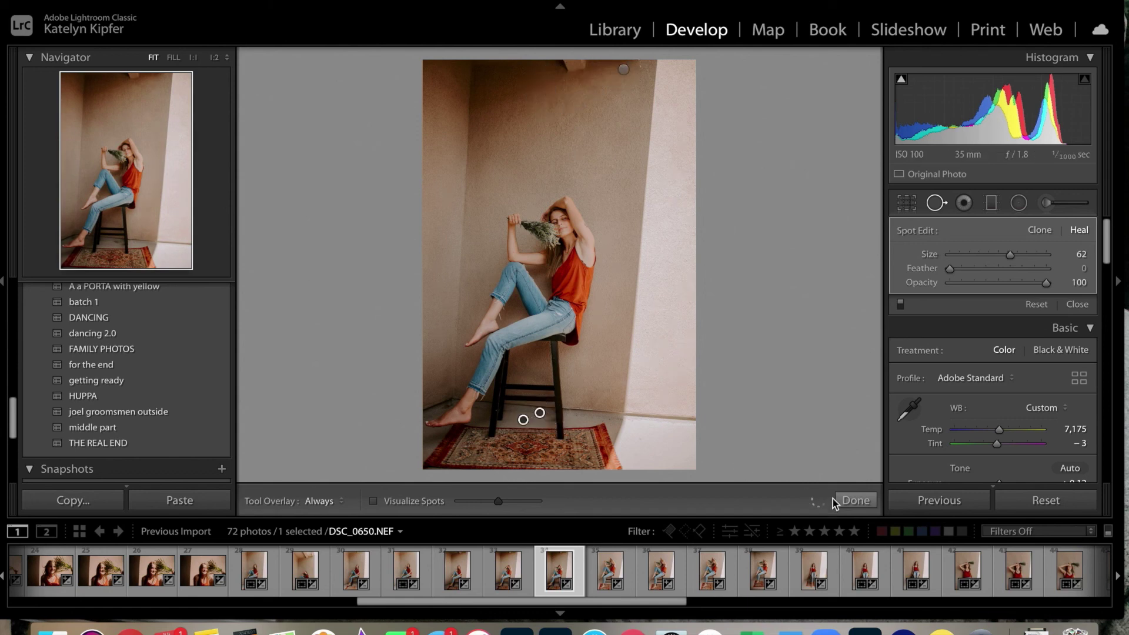
pyautogui.click(852, 500)
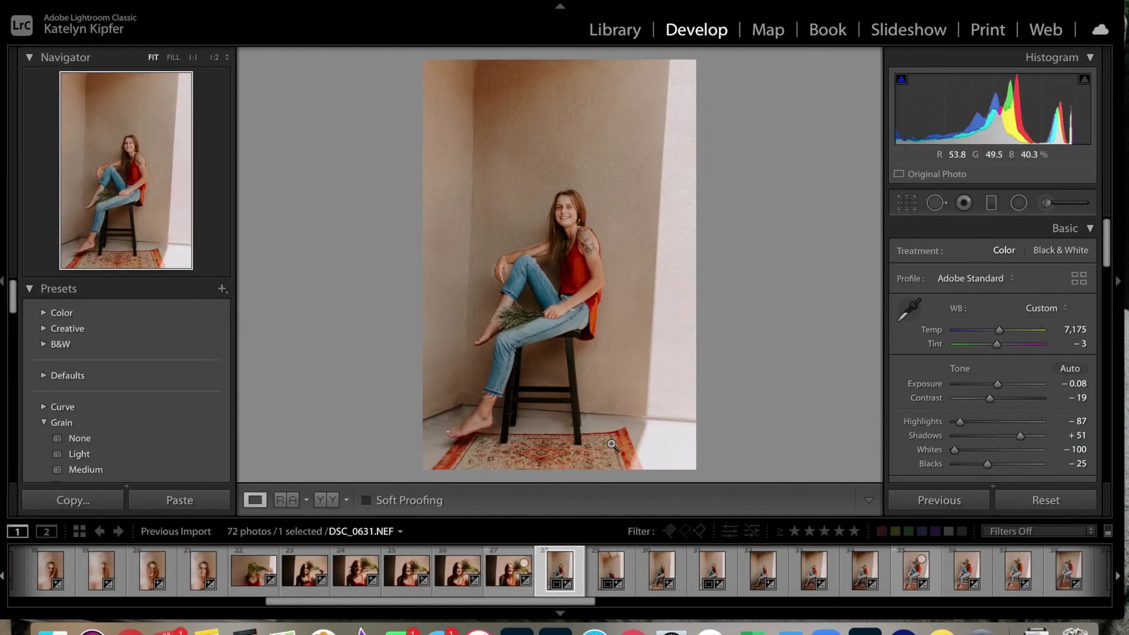
# Step: Review the edited photos from the start of the session, opening DSC_0539 and DSC_0625 for comparison
pyautogui.hscroll(-10, 82, 586)
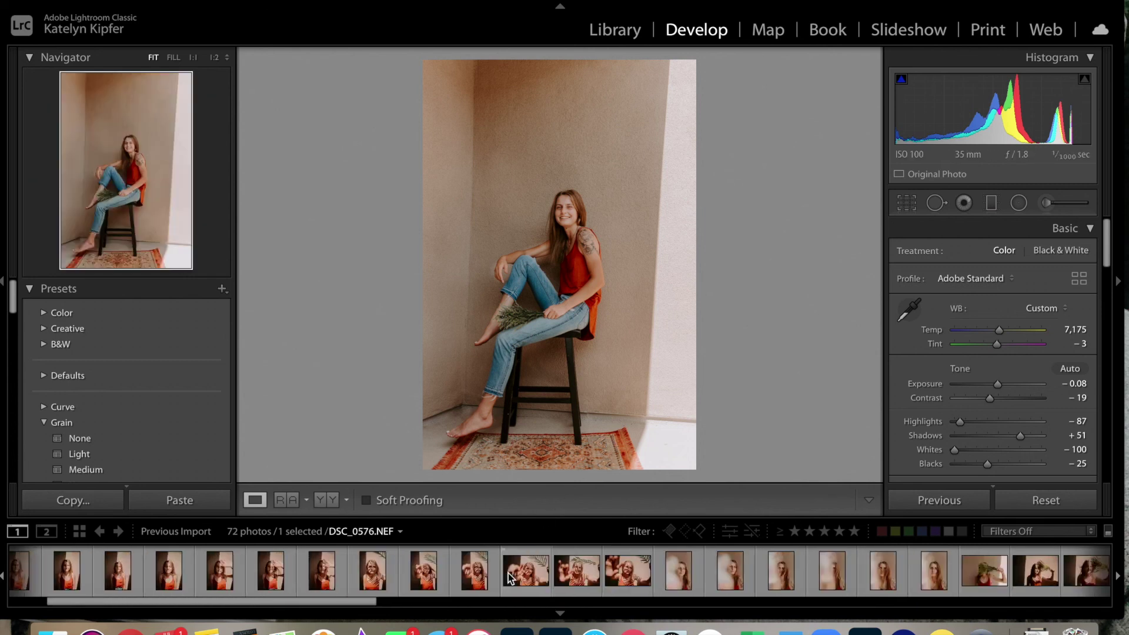
pyautogui.click(24, 584)
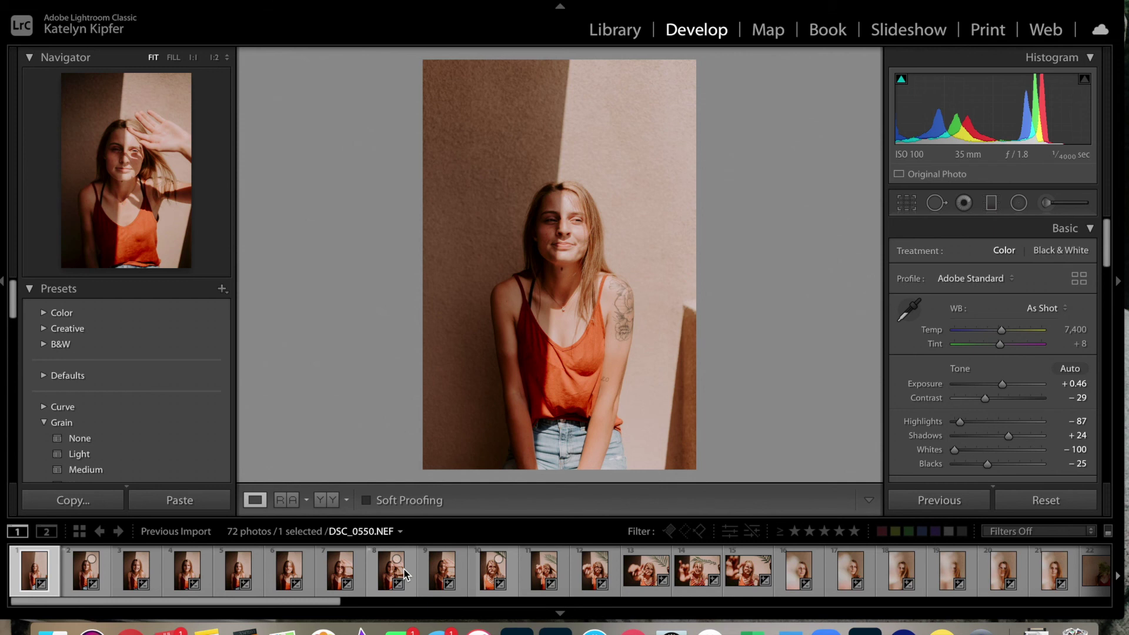
pyautogui.hscroll(2, 403, 574)
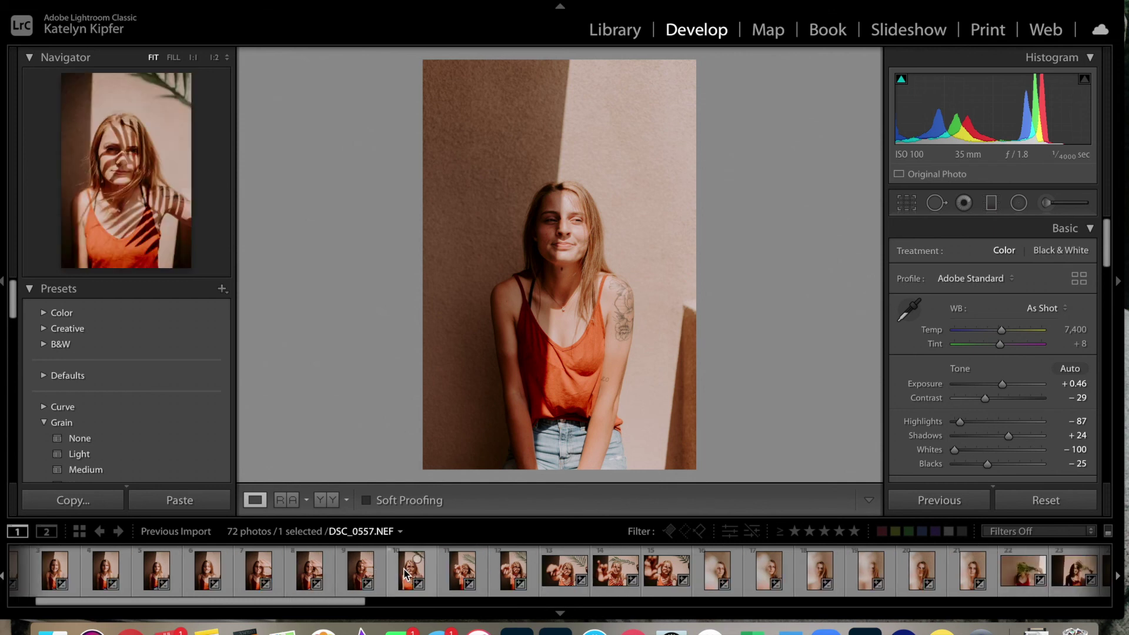
pyautogui.hscroll(10, 404, 573)
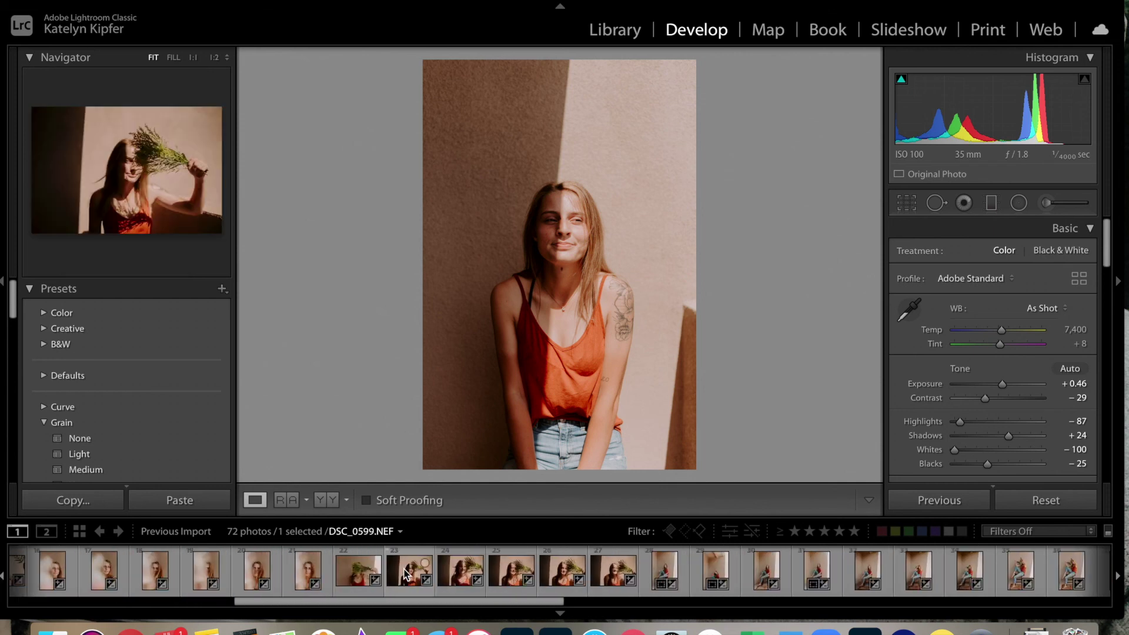
pyautogui.hscroll(3, 405, 574)
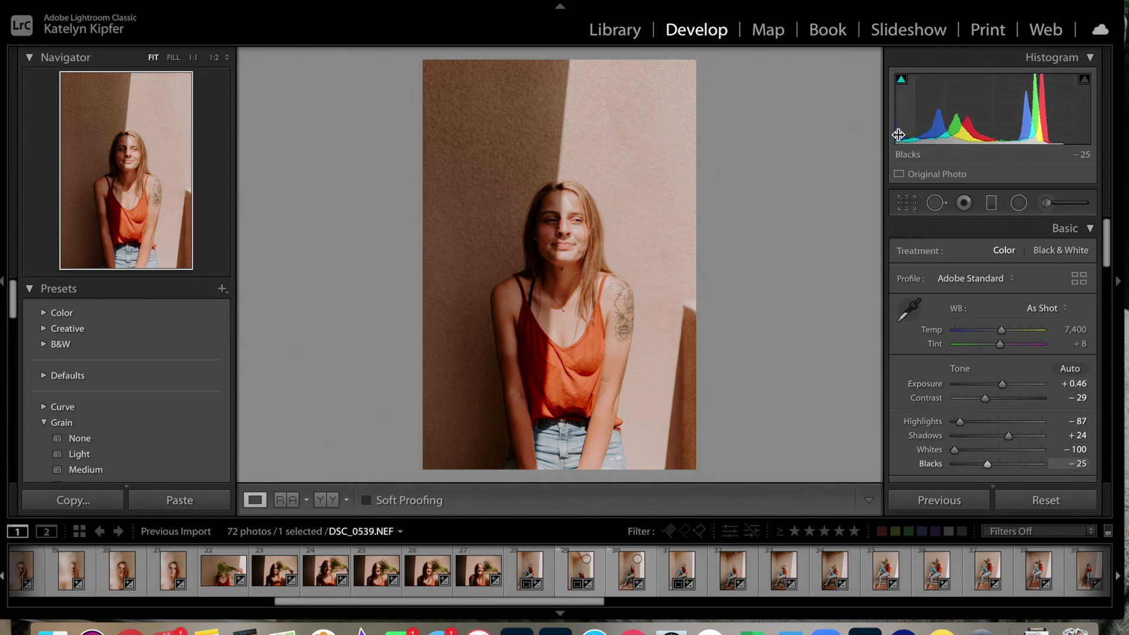
pyautogui.click(467, 571)
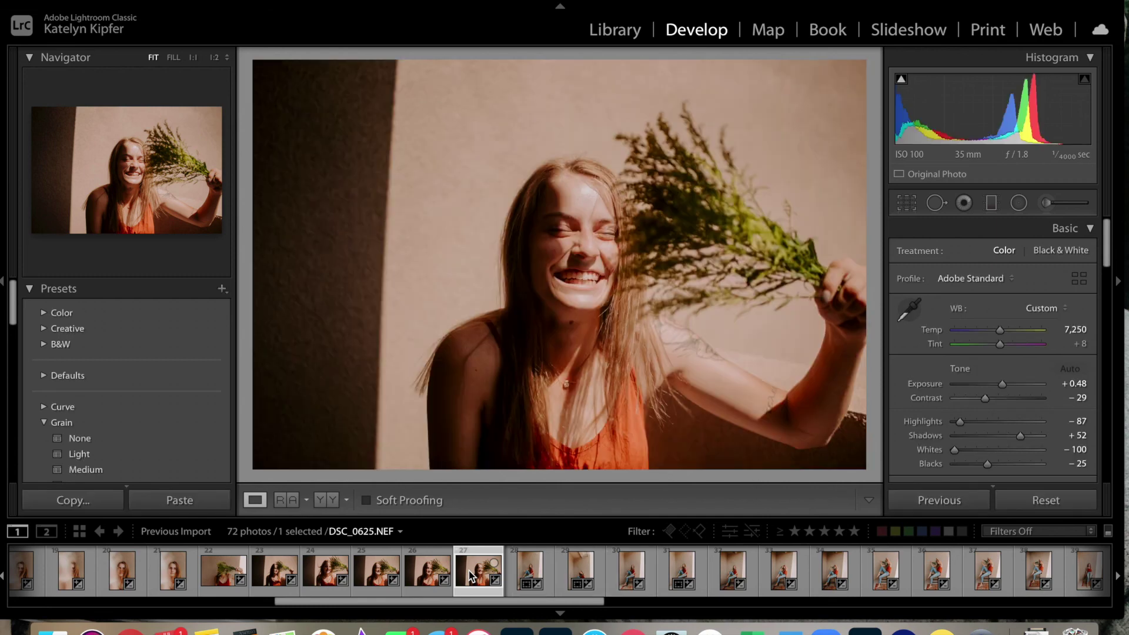
# Step: Open DSC_0637 and look through the saved develop presets
pyautogui.click(629, 570)
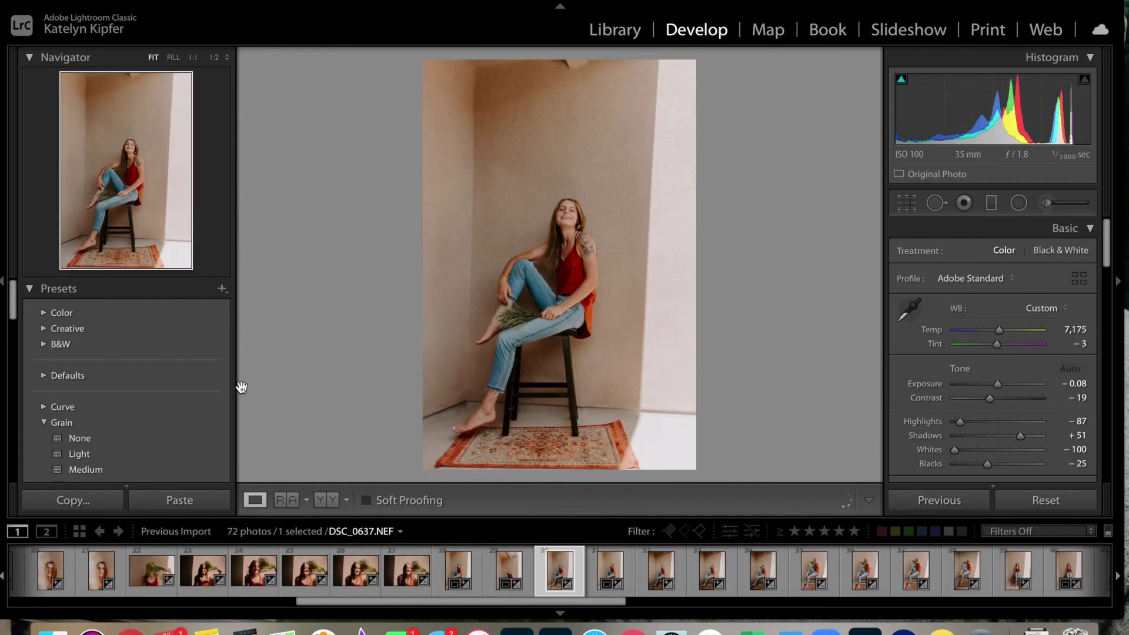
pyautogui.scroll(-10, 234, 386)
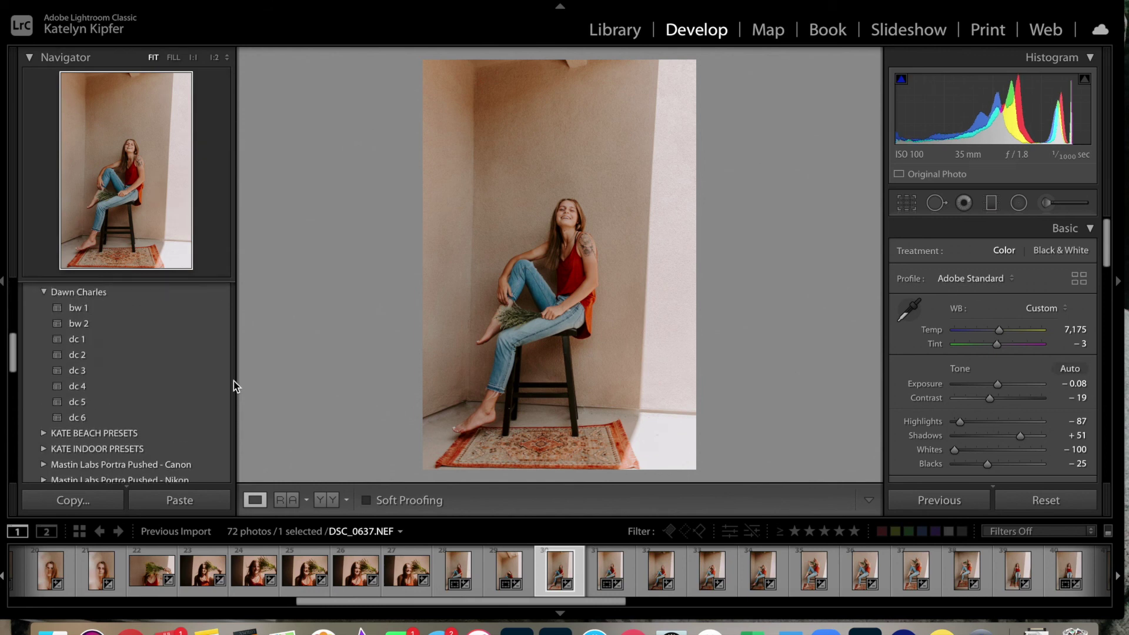